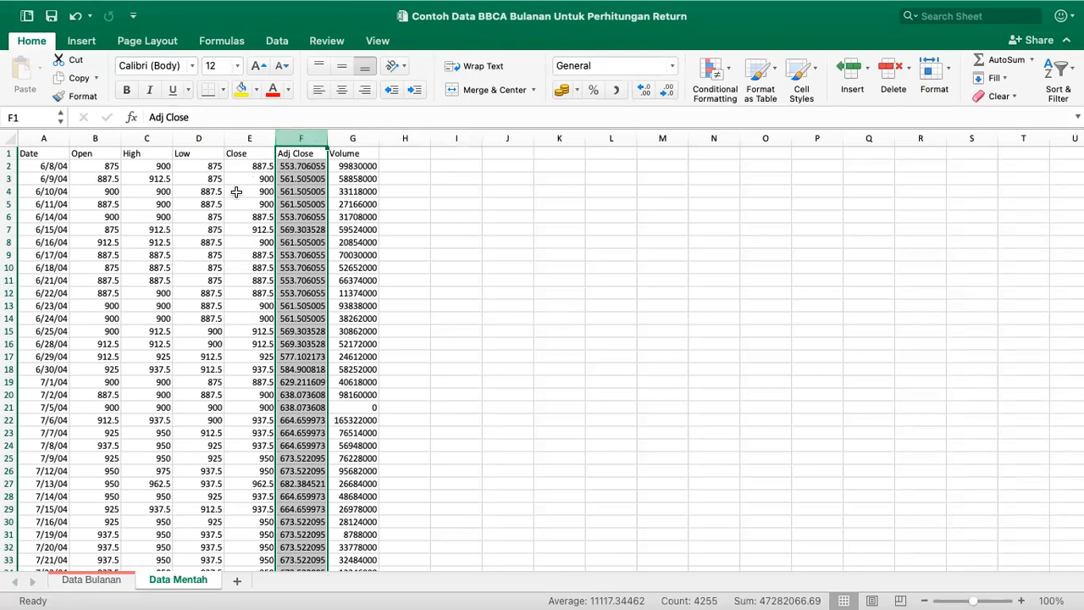
Highlight the Close header in cell E1 of the Data Mentah sheet with yellow fill
left_click(255, 152)
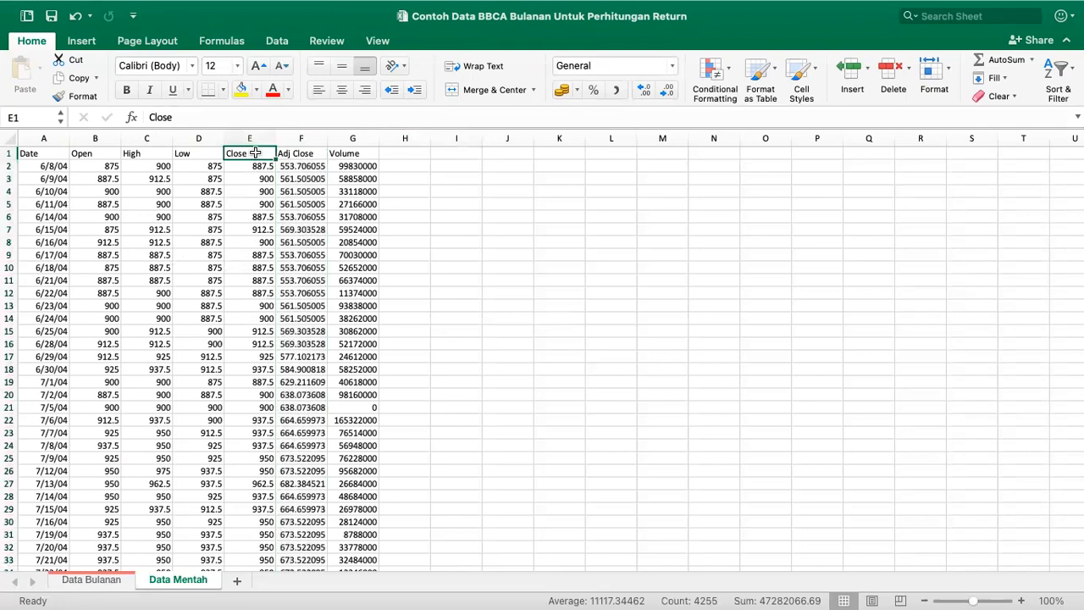
left_click(242, 90)
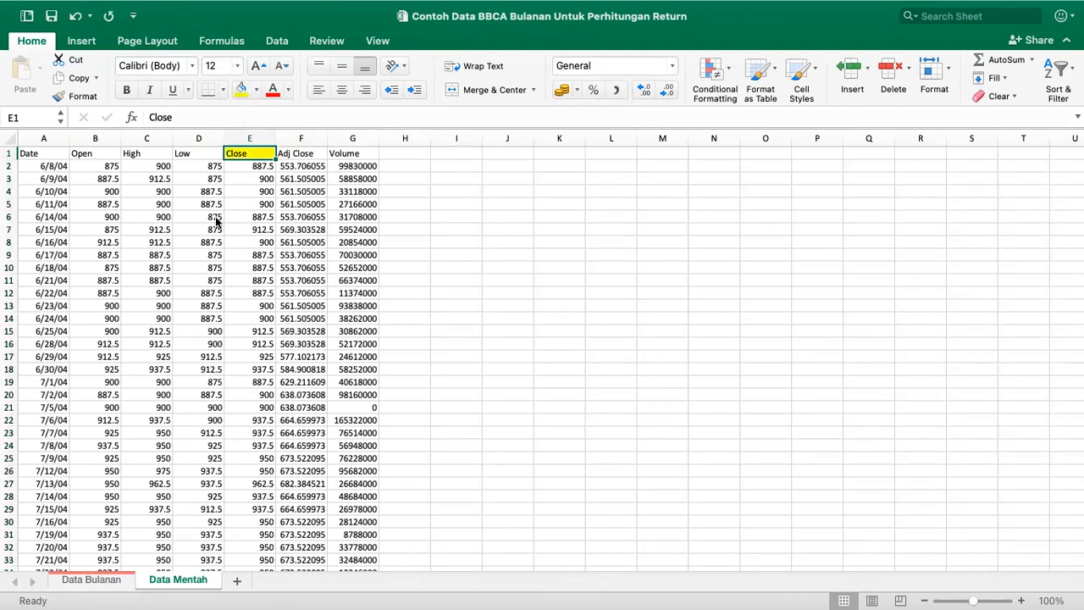
scroll(216, 222, "up", 4)
scroll(216, 222, "up", 2)
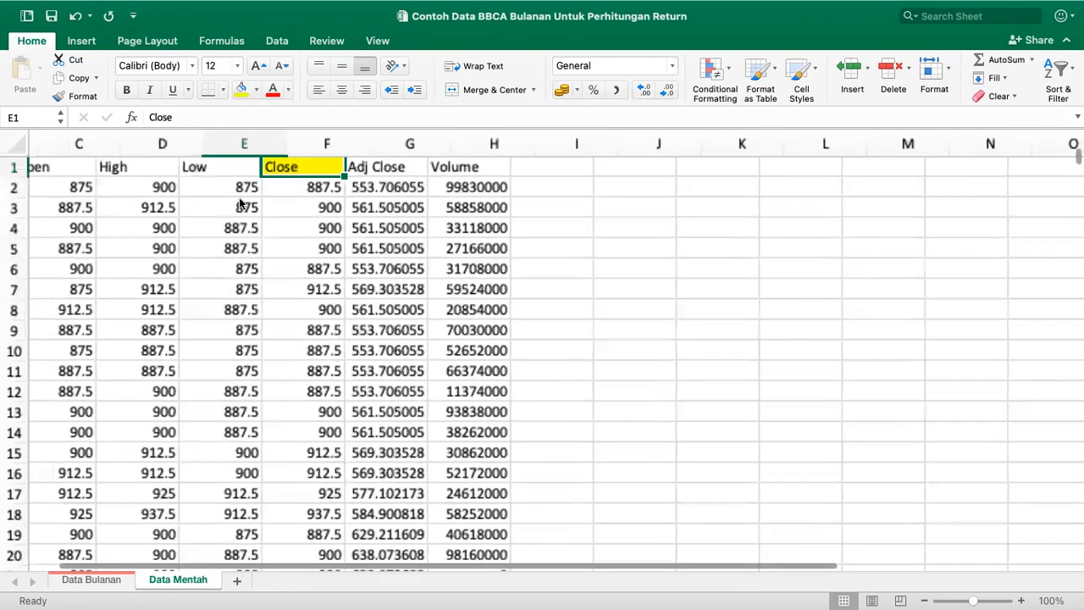
scroll(253, 245, "left", 2)
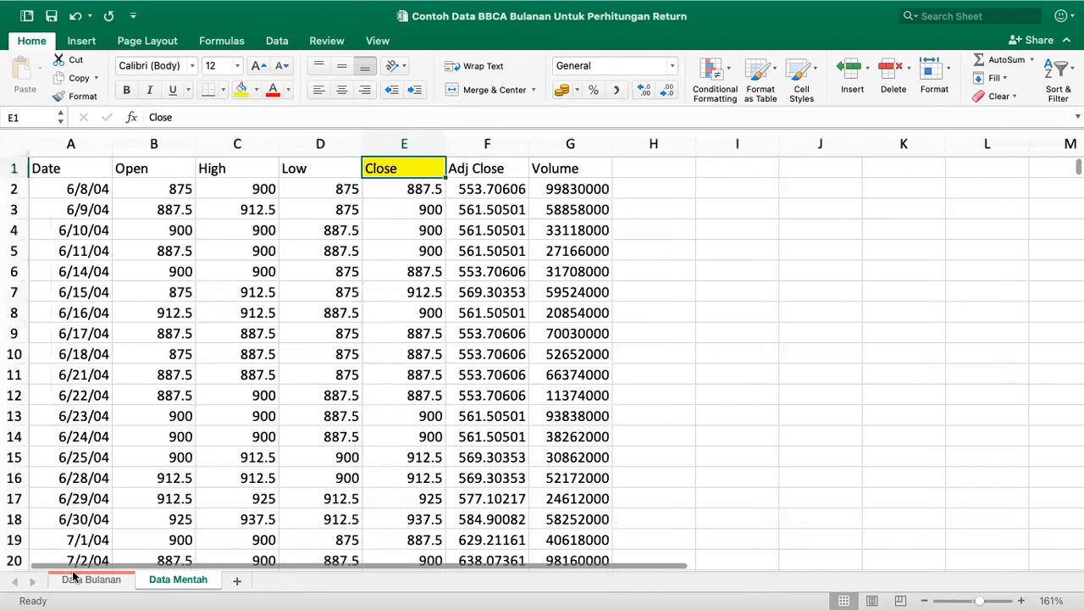
Rename the Close header in cell B1 of the Data Bulanan sheet as BBCA
left_click(77, 580)
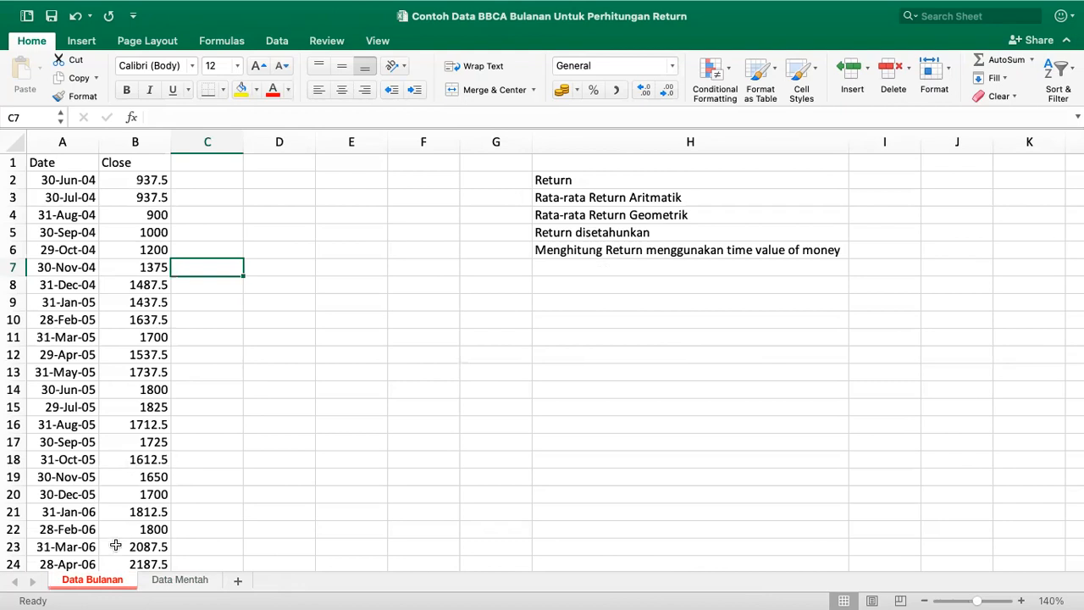
left_click(166, 584)
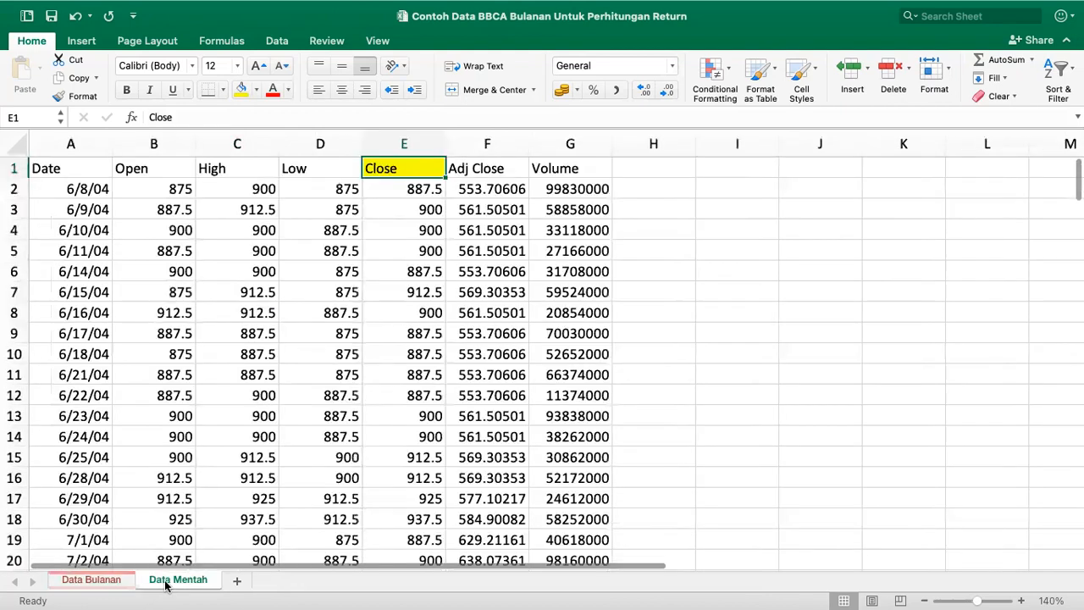
left_click(95, 579)
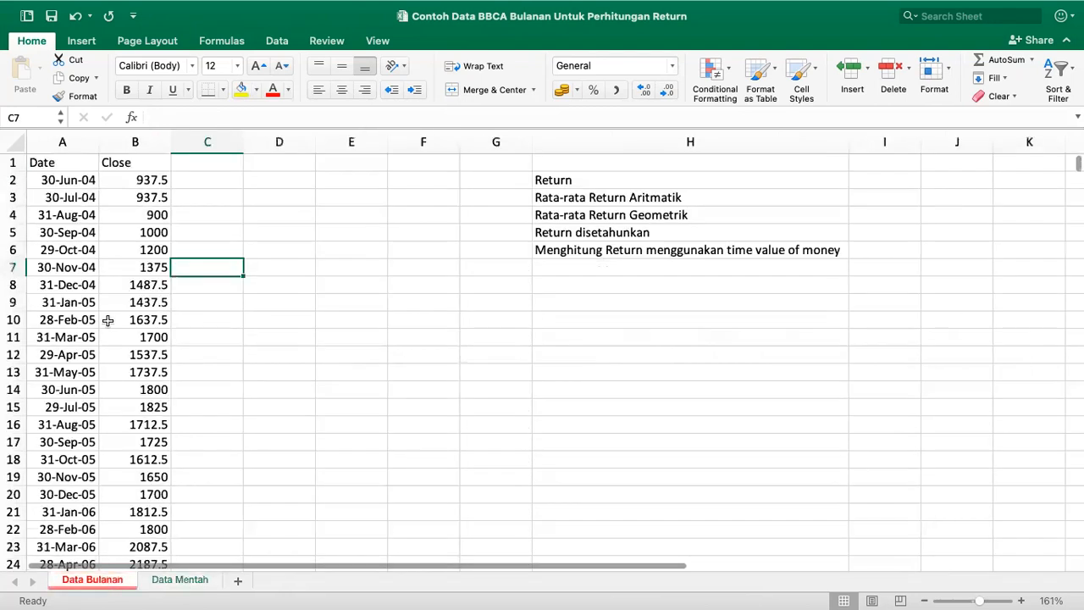
left_click(144, 162)
type("BBCA")
key("Return")
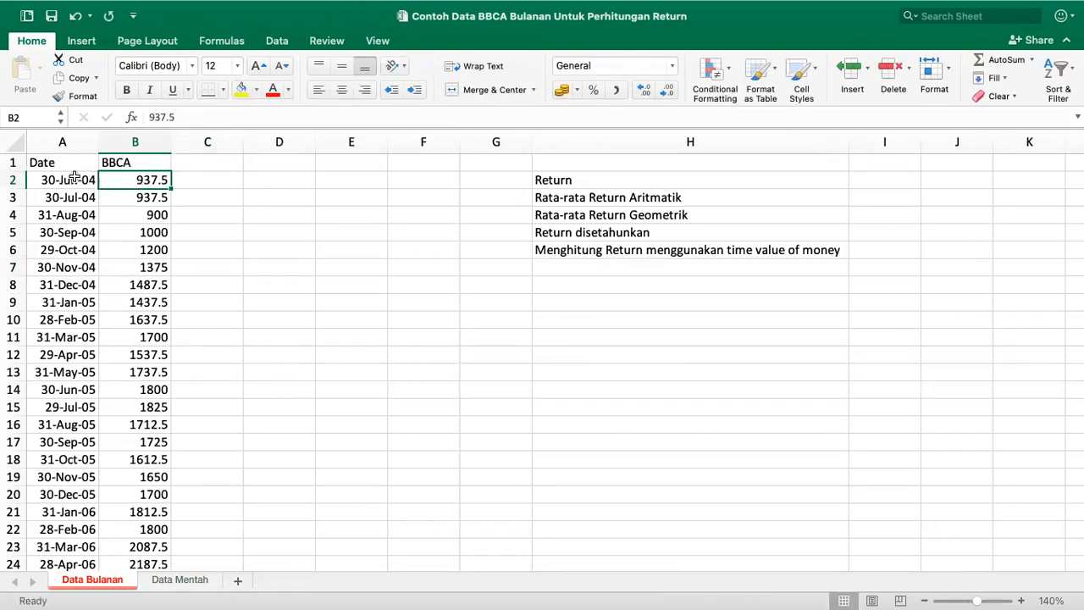
Examine the monthly dates and BBCA prices from the first row to the last
scroll(103, 319, "down", 20)
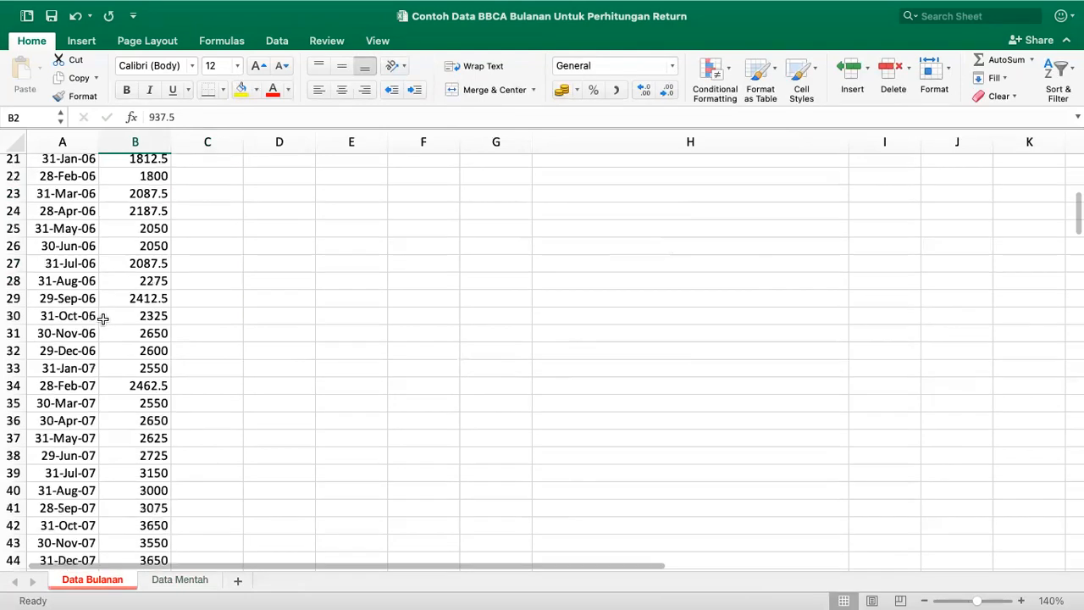
left_click(90, 315)
scroll(178, 282, "up", 15)
scroll(169, 283, "up", 18)
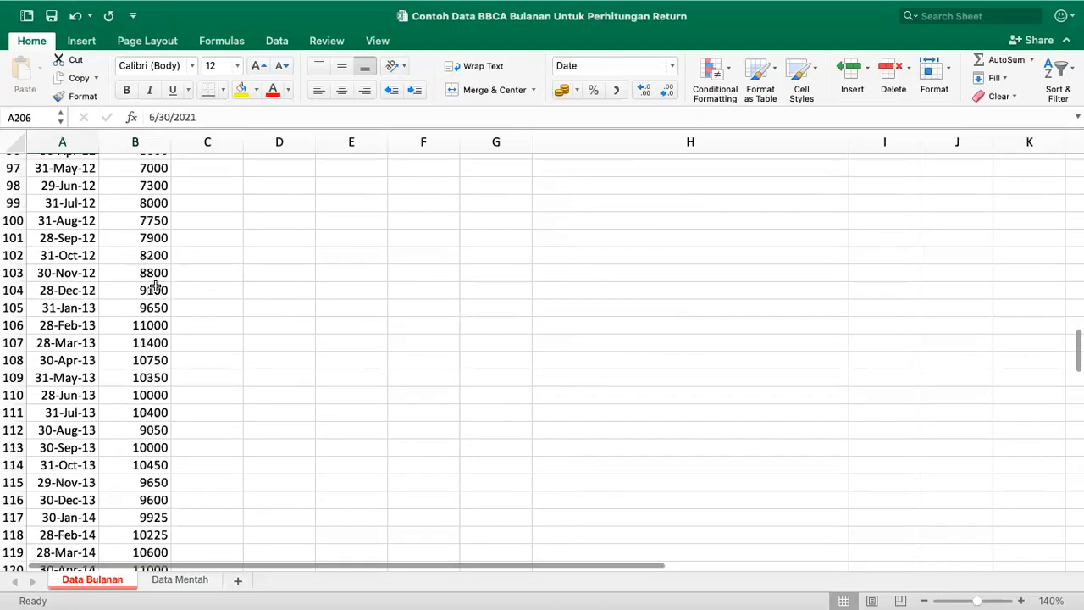
left_click(155, 136)
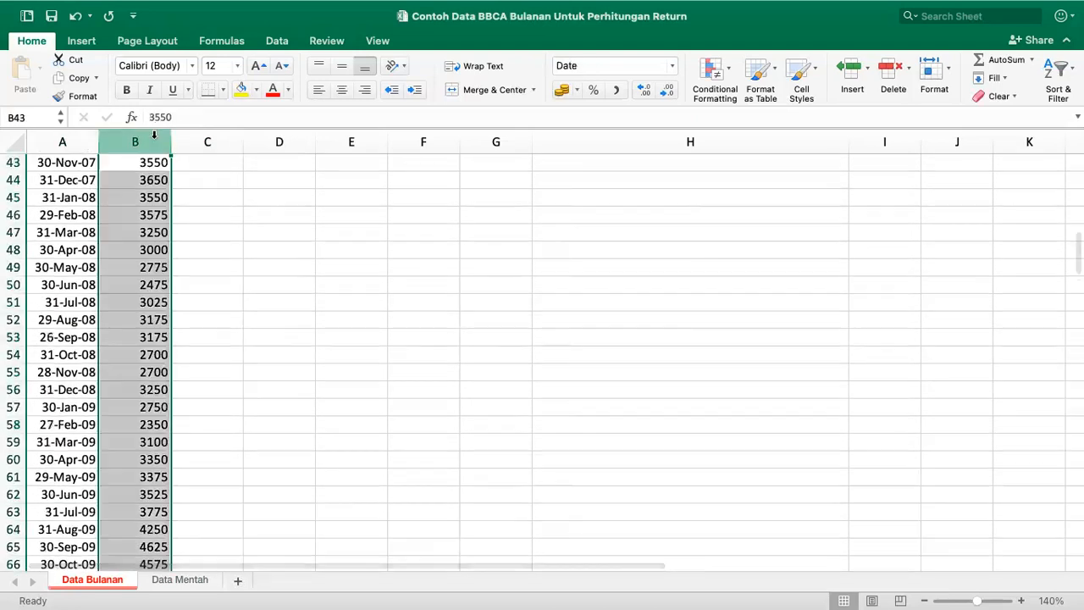
scroll(145, 220, "up", 6)
scroll(146, 219, "up", 3)
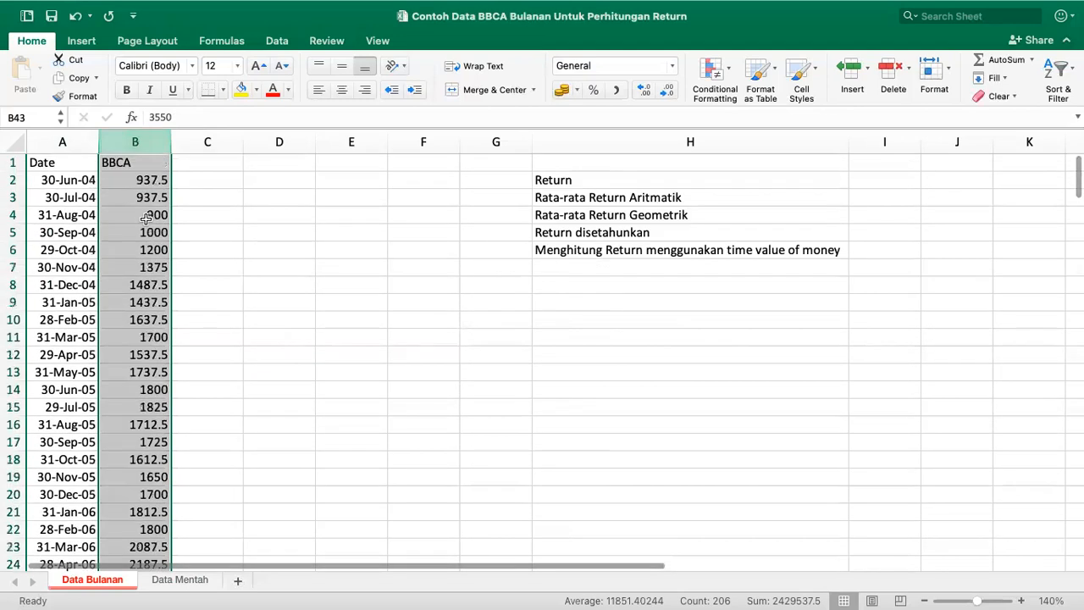
left_click(215, 211)
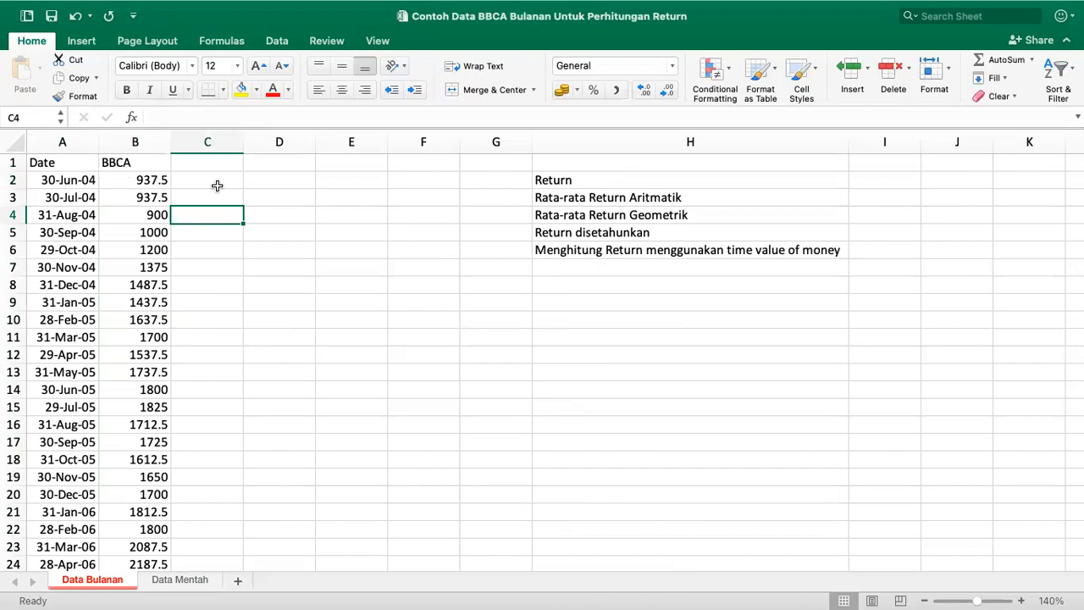
left_click(217, 196)
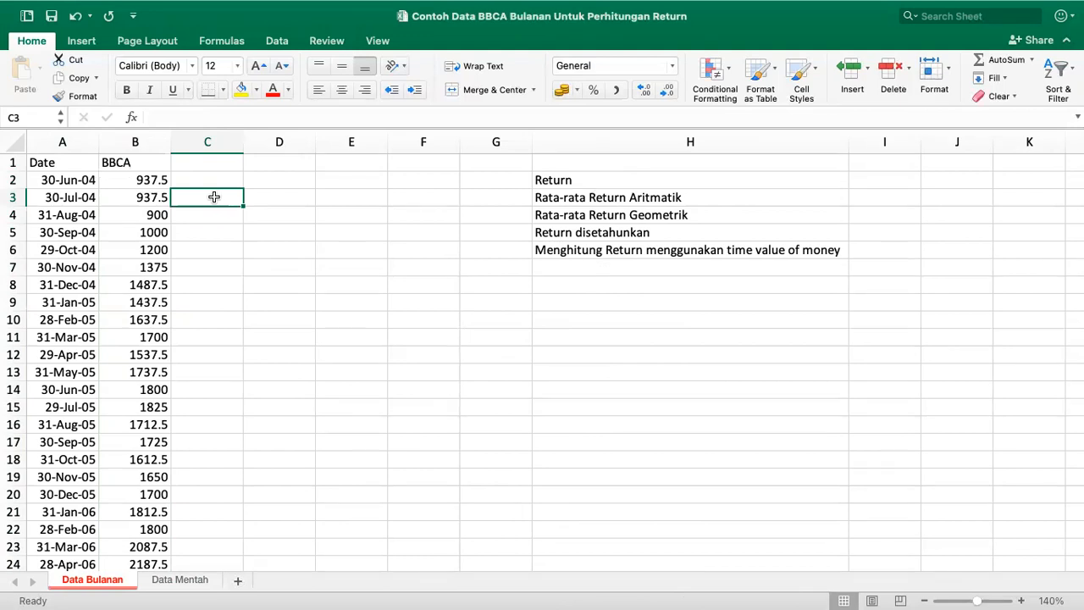
left_click(149, 176)
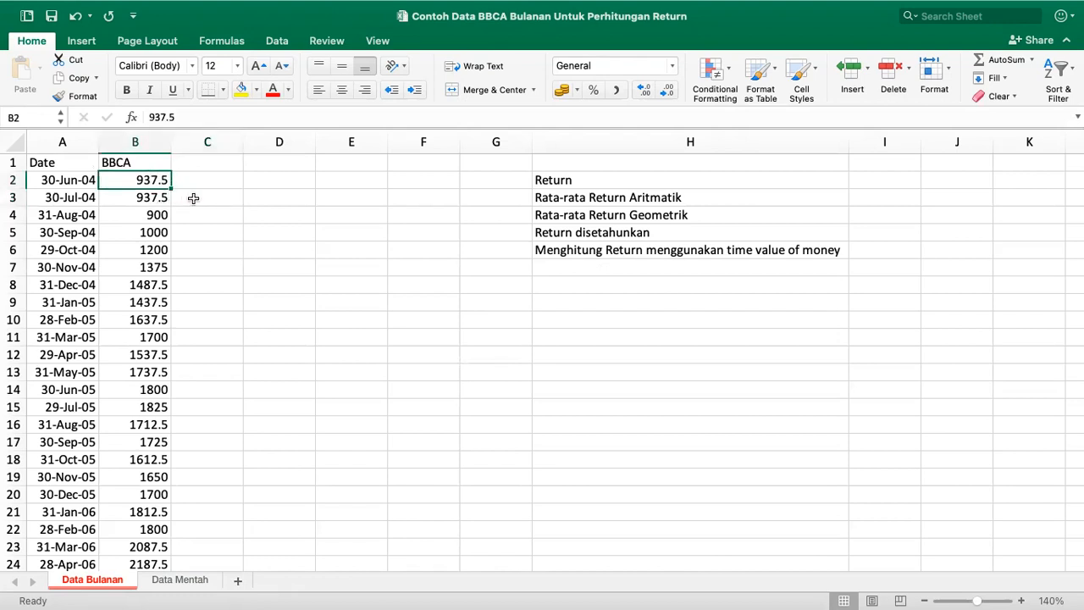
left_click(142, 215)
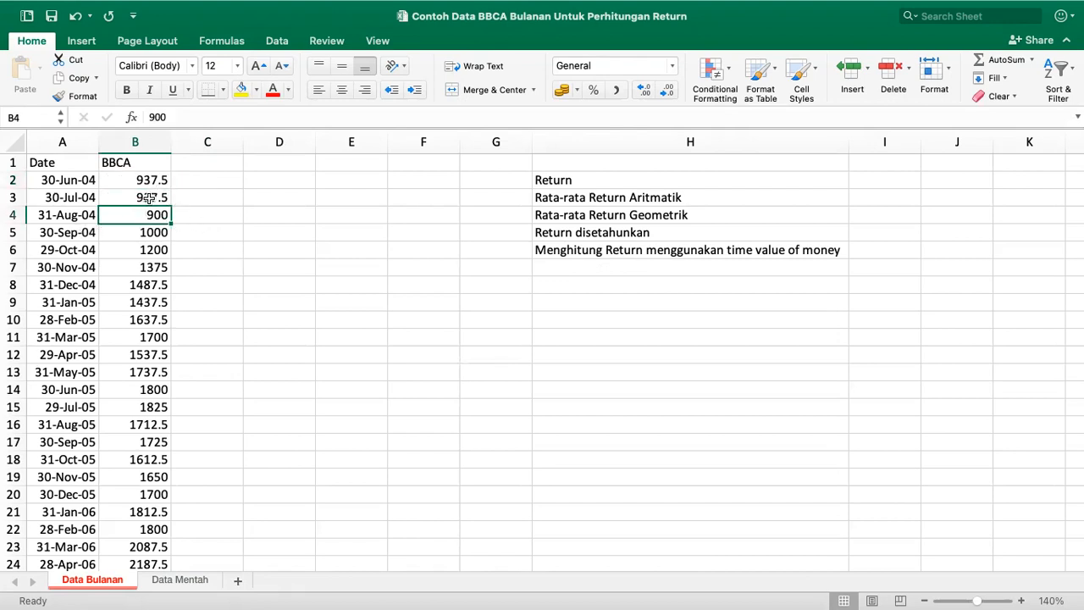
Enter the monthly return formula =(B4-B3)/B3 in cell C4
left_click(206, 215)
type("=(")
left_click(137, 212)
type("-")
left_click(146, 197)
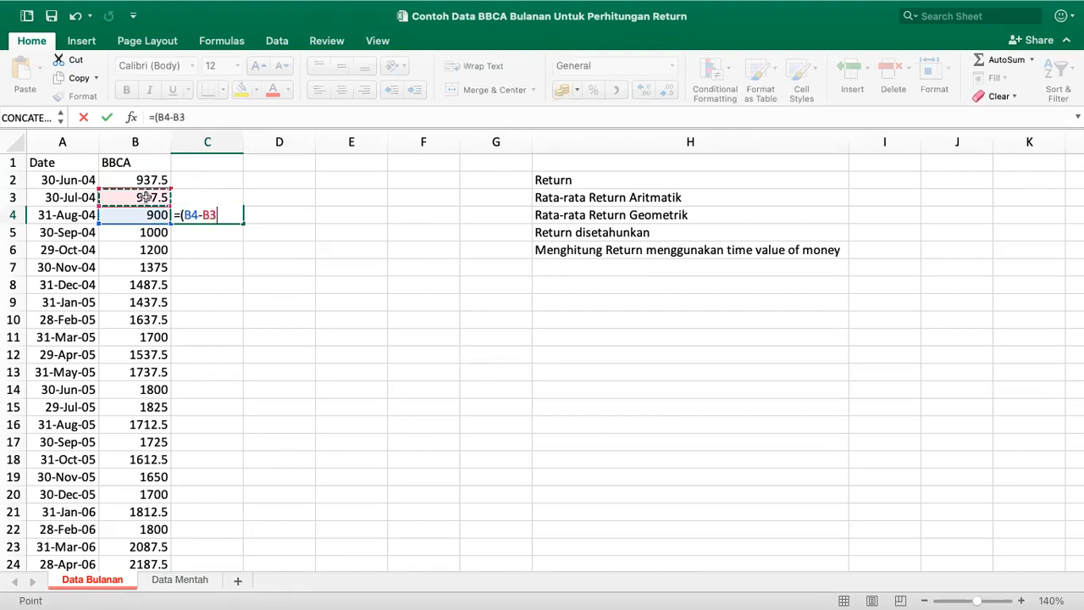
type(")/")
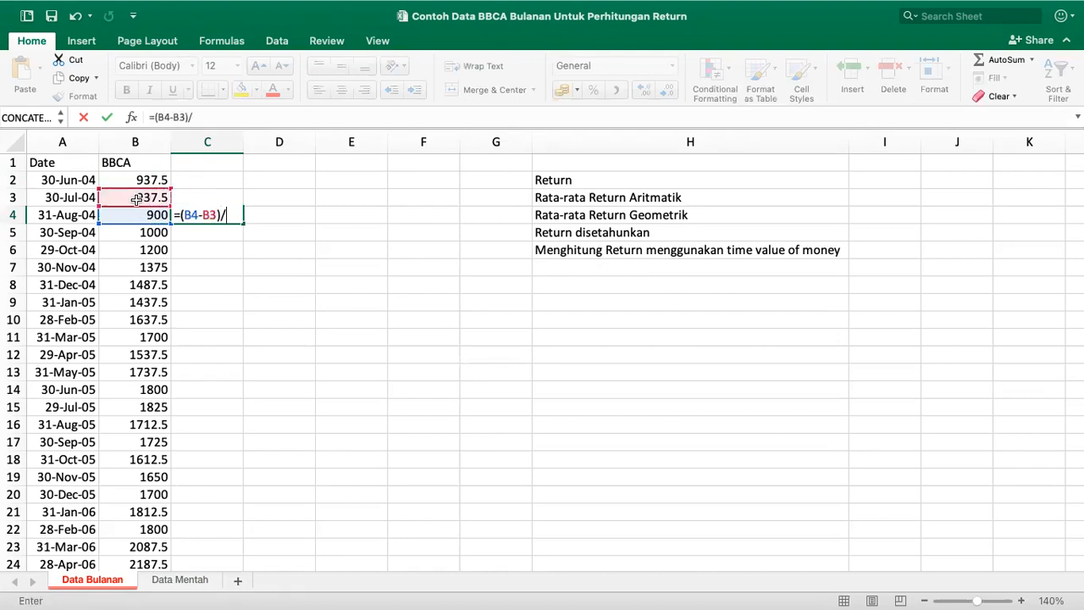
left_click(138, 198)
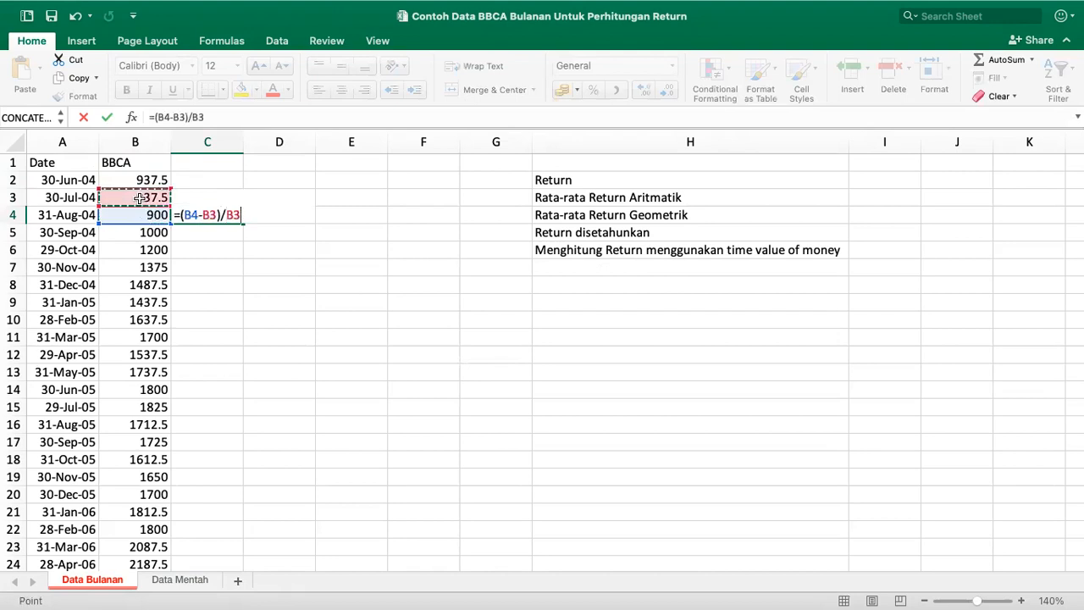
key("Return")
Format the return in C4 as a percentage with two decimal places
left_click(206, 214)
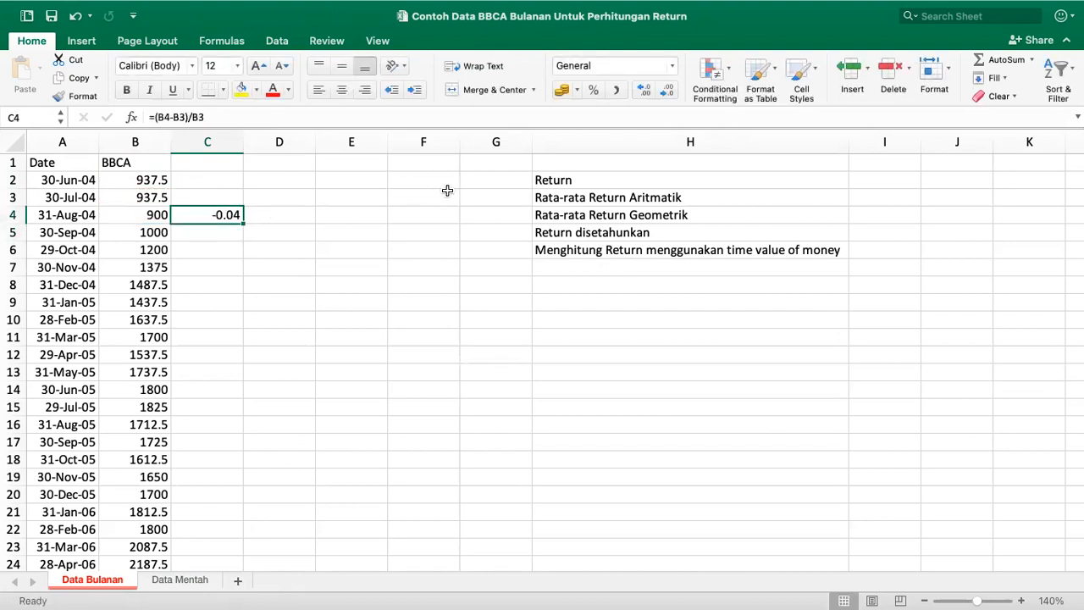
left_click(592, 90)
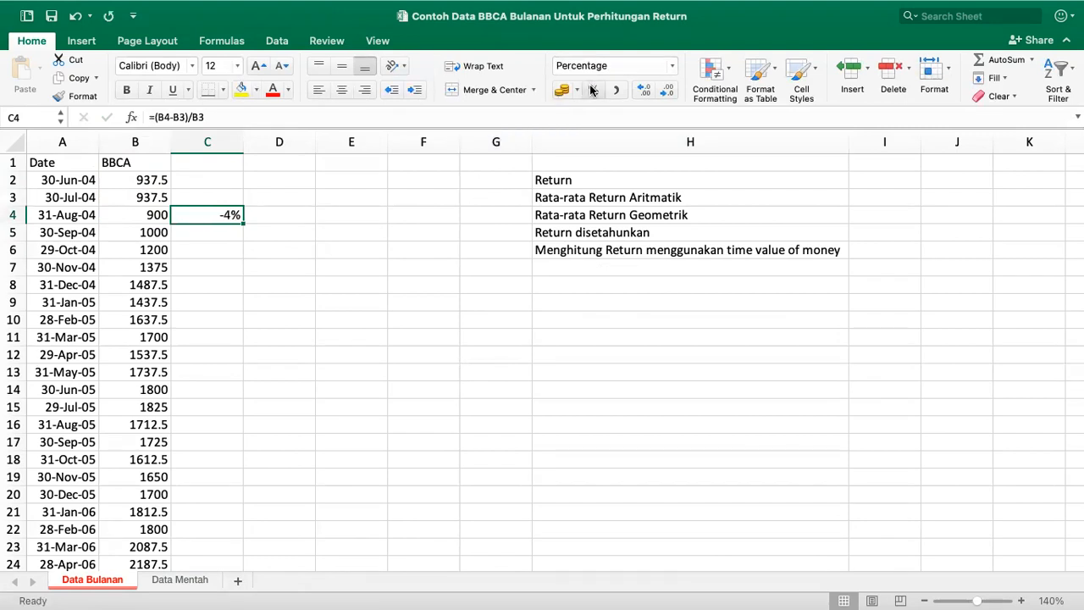
left_click(645, 90)
left_click(645, 90)
Fill the return formula from C4 down through the data rows and up into C3
double_click(243, 220)
left_click(242, 220)
left_click_drag(243, 220, 253, 195)
left_click(275, 196)
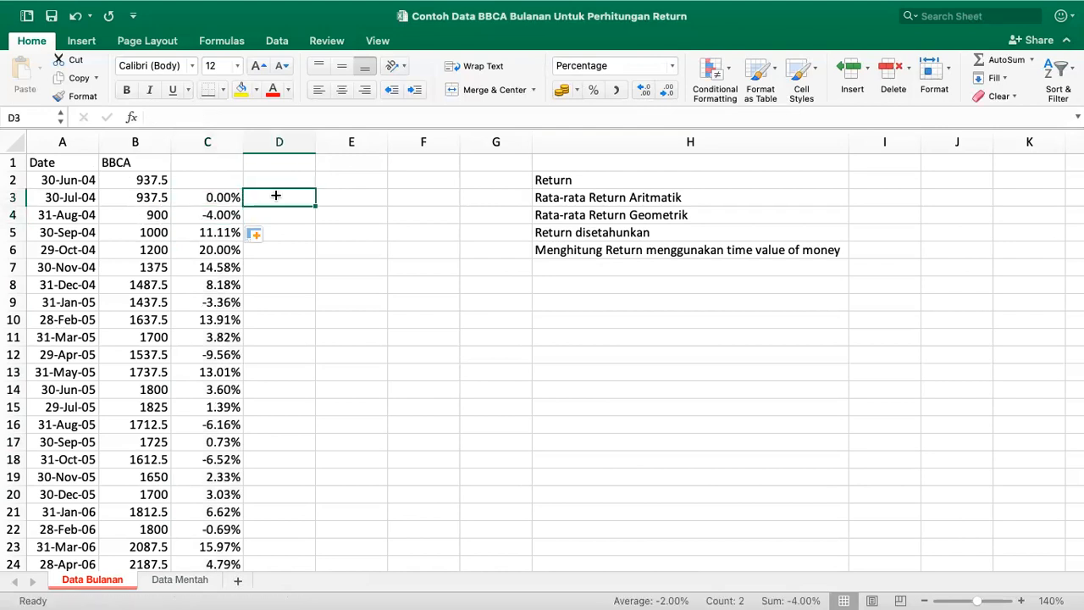
left_click(227, 196)
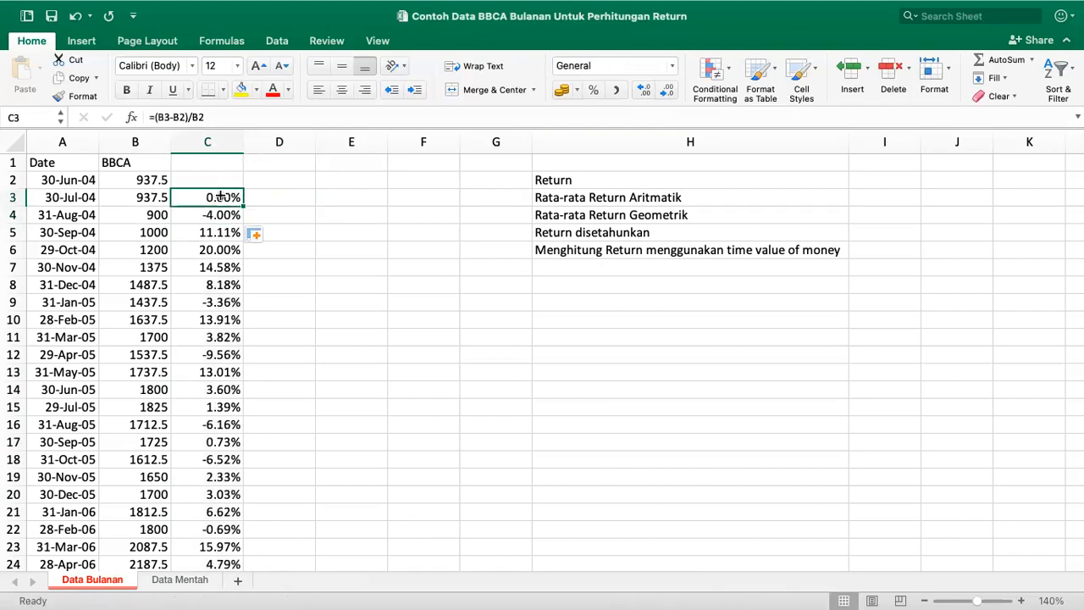
Enter the header Return in cell C1 and check the formula in C3
left_click(216, 155)
type("Return")
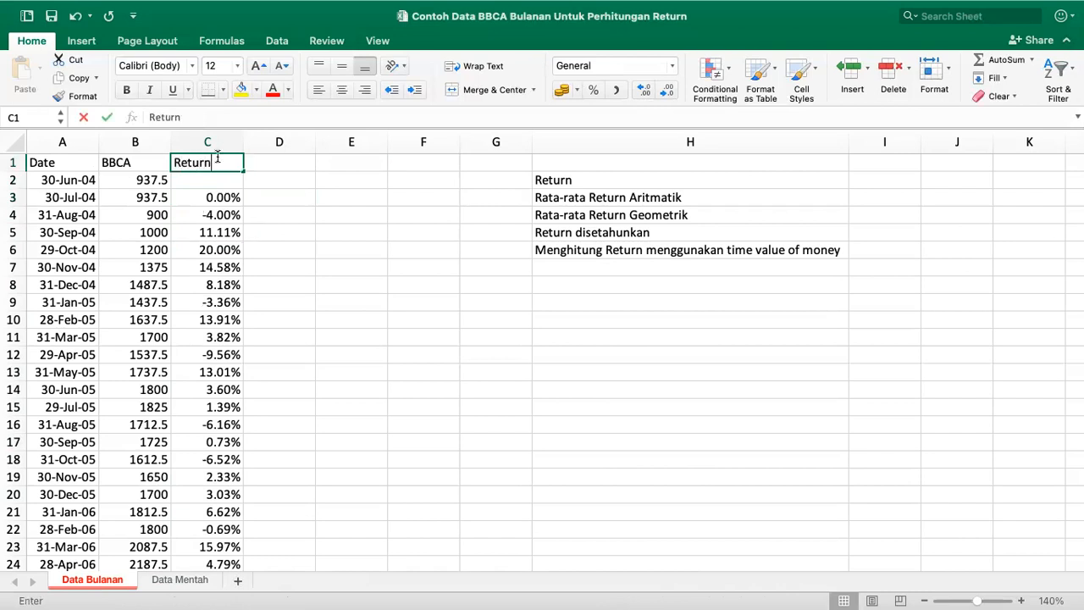
key("Return")
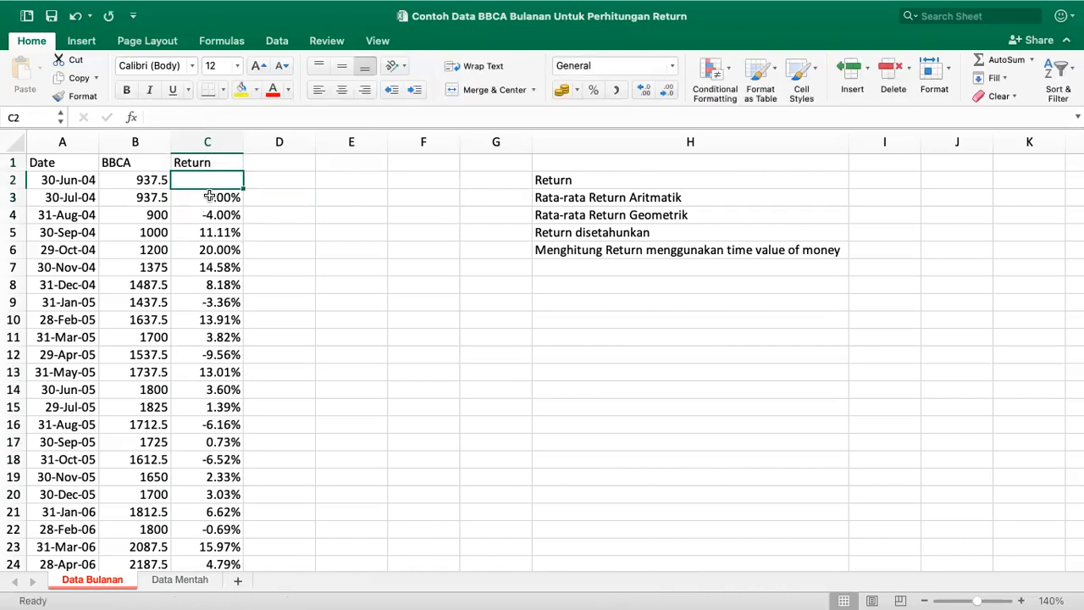
double_click(210, 197)
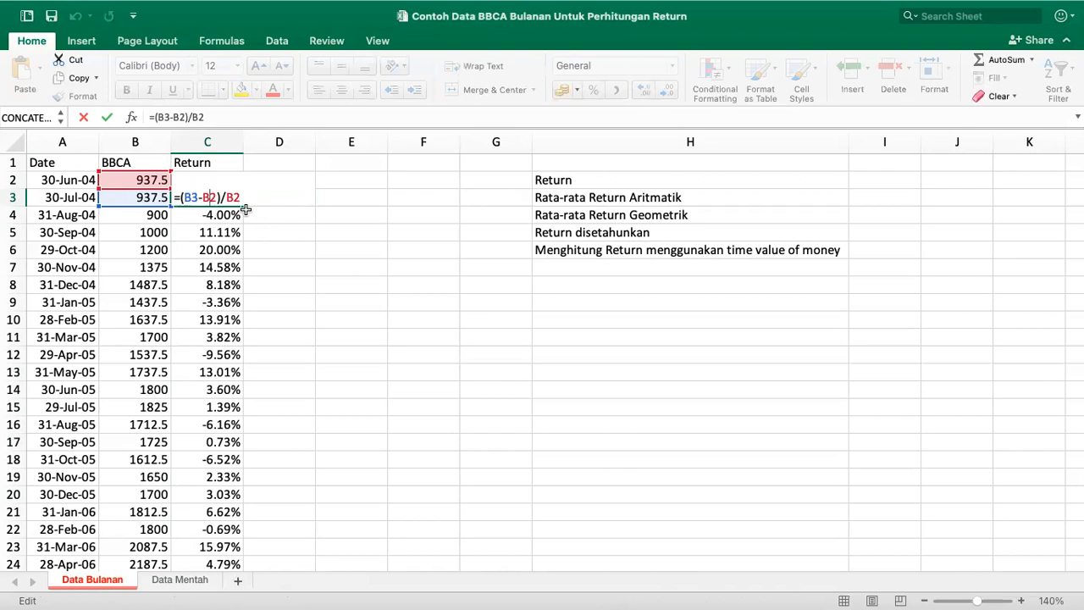
key("Return")
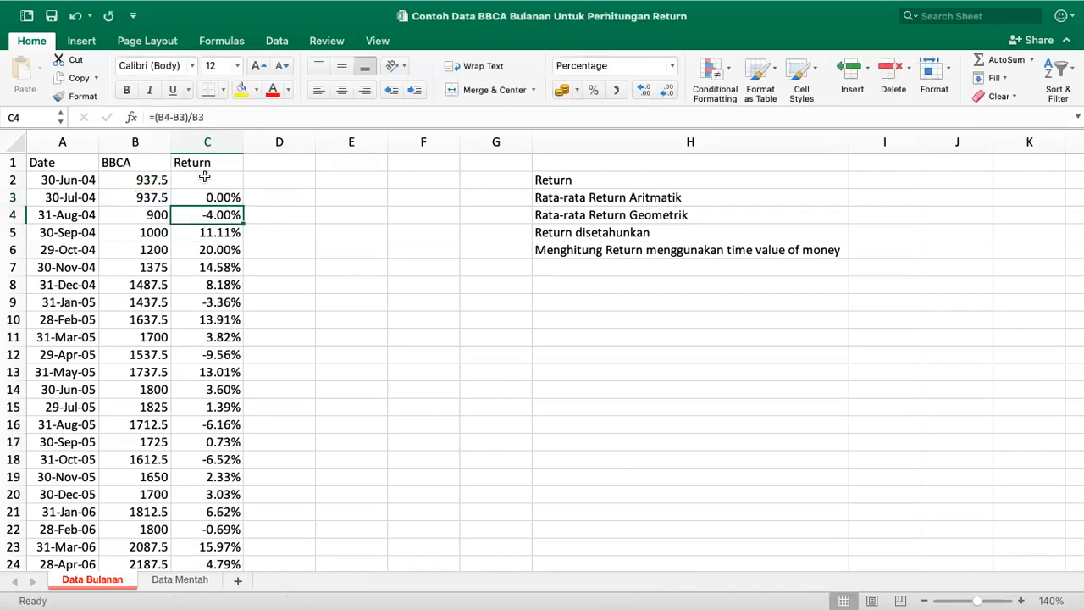
Set the header in cell C1 to Return Bulanan
left_click(222, 160)
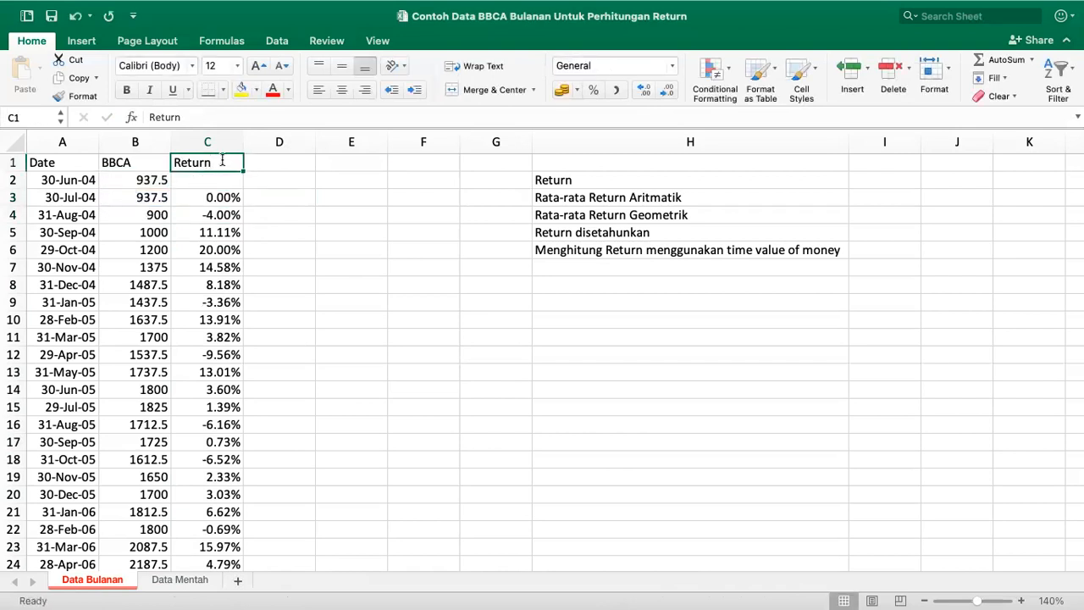
key("BackSpace")
type("Return Bulanan")
key("Return")
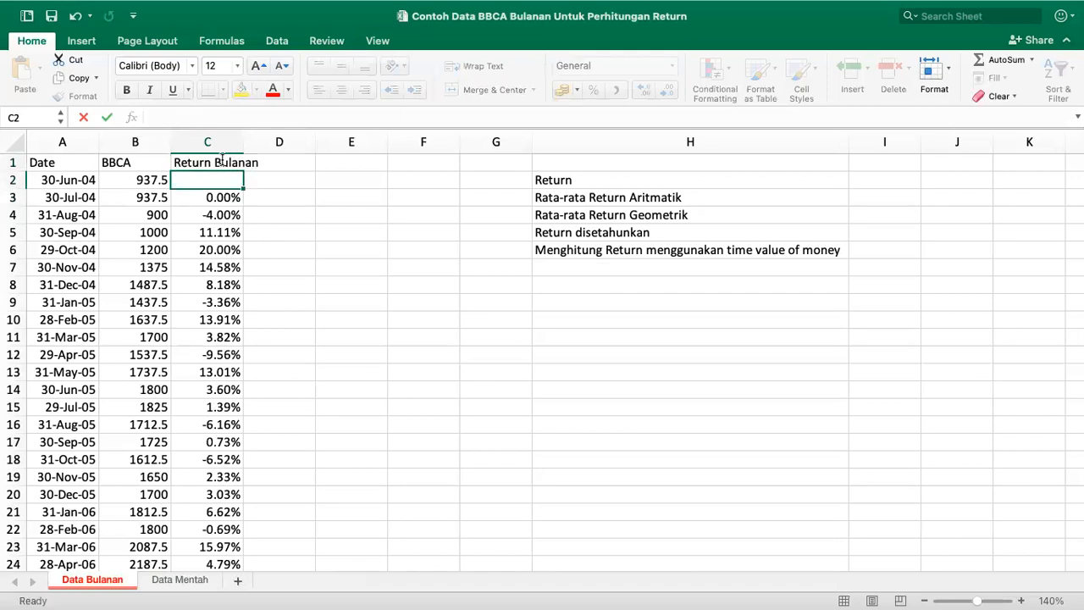
Widen column C to fit its header and center the column's contents
left_click_drag(244, 141, 264, 142)
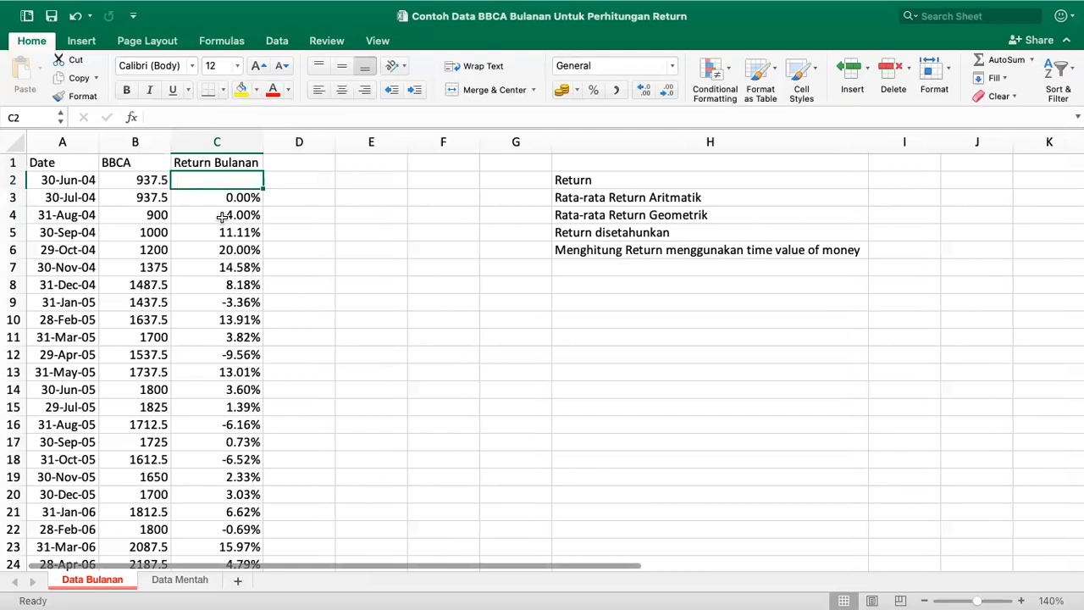
left_click(225, 141)
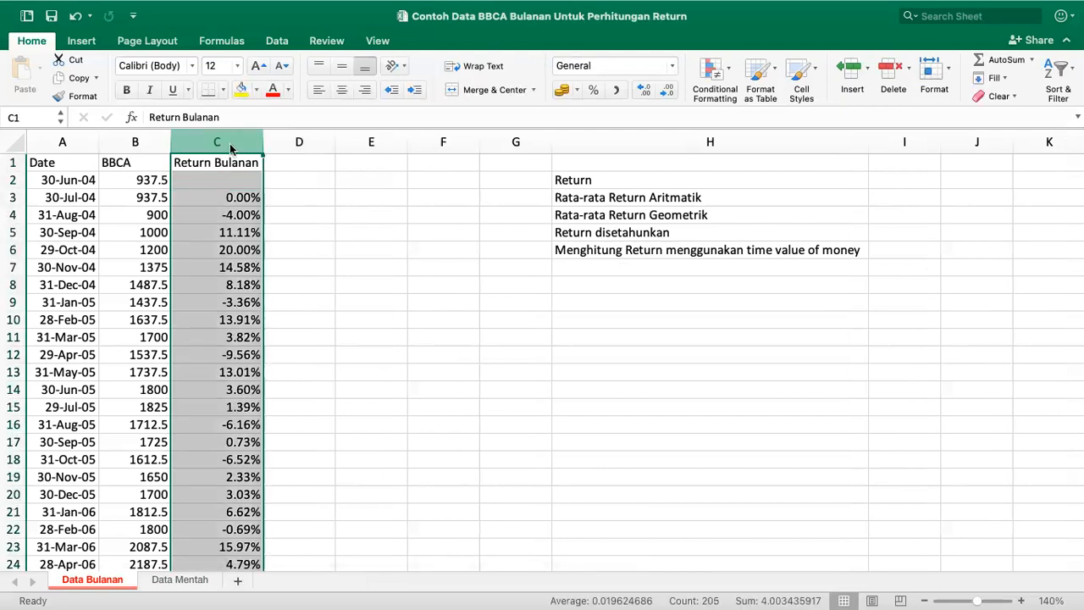
left_click(341, 91)
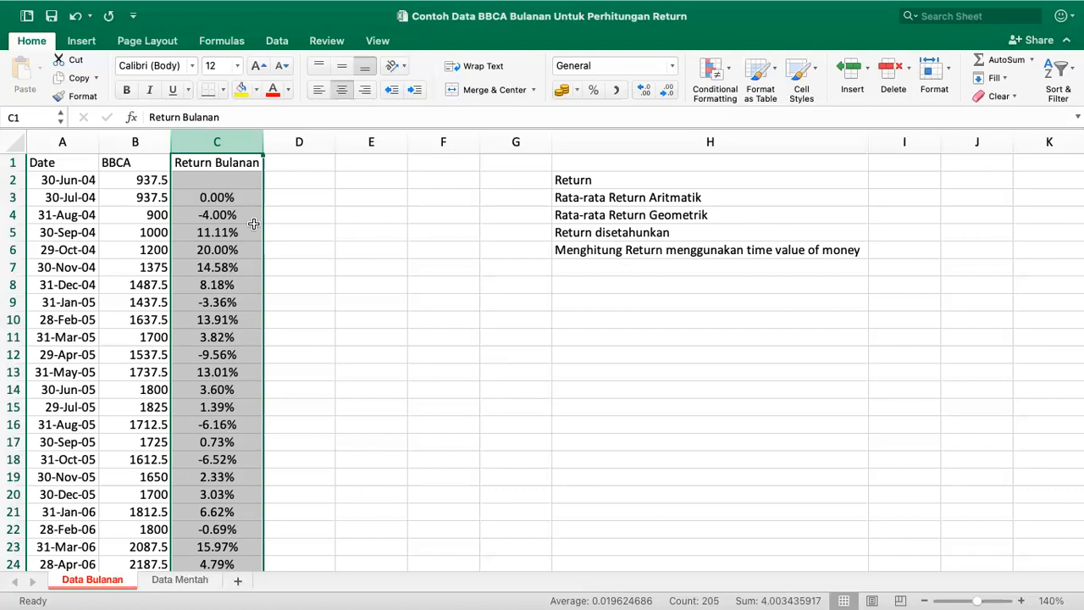
Highlight the Return topic in cell H2 with yellow fill and select the Rata-rata Return Aritmatik topic
left_click(622, 180)
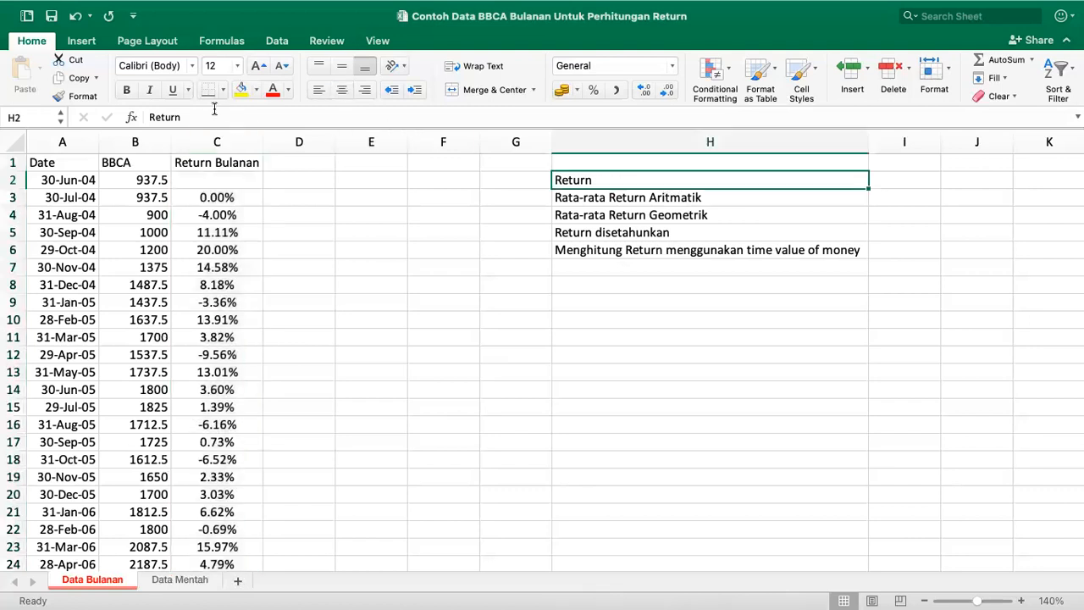
left_click(241, 89)
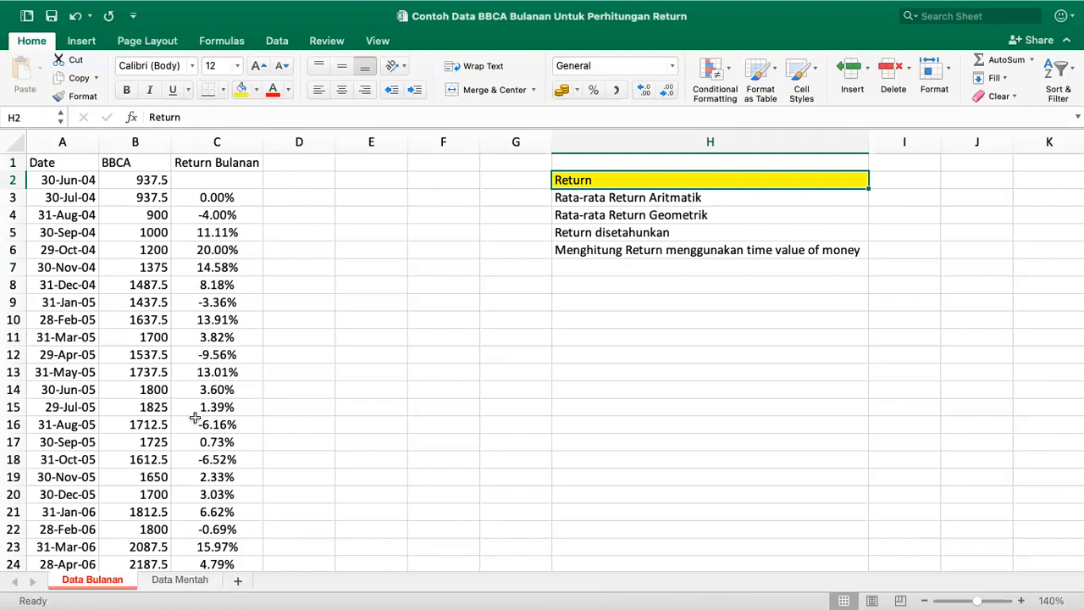
left_click(628, 198)
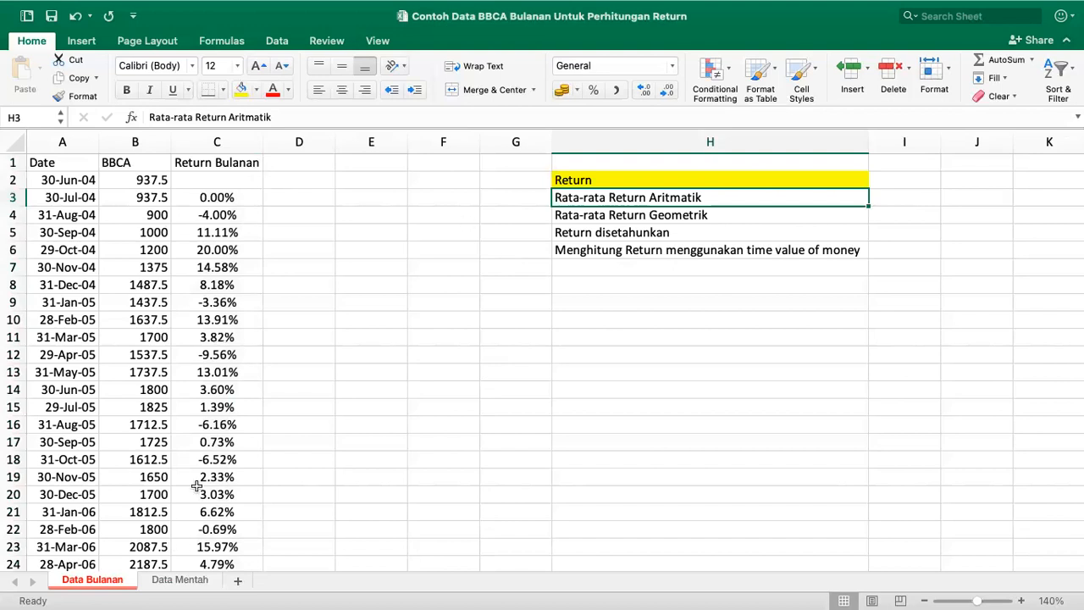
Calculate the arithmetic average of the monthly returns C3:C206 in cell I3 and center the result
left_click(883, 198)
type("=avg")
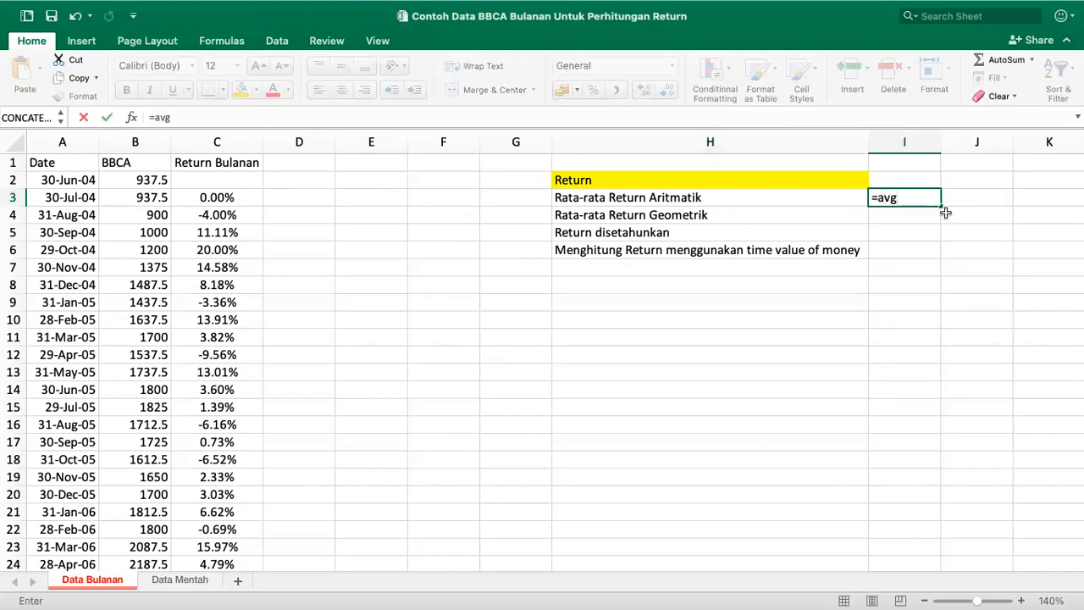
type("(")
left_click(194, 132)
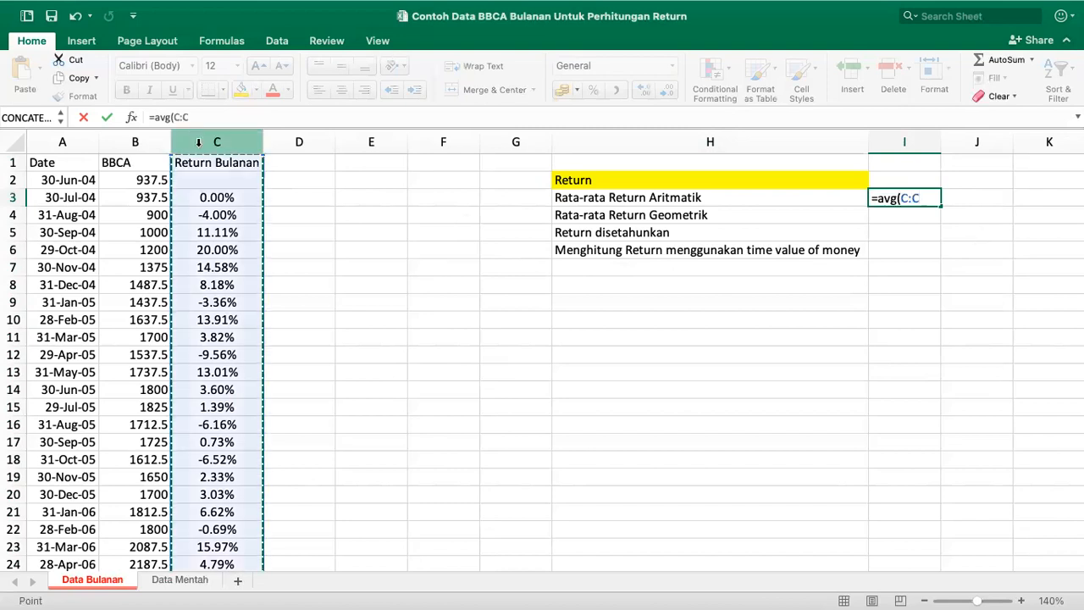
left_click(208, 197)
left_click_drag(208, 196, 229, 529)
key("Return")
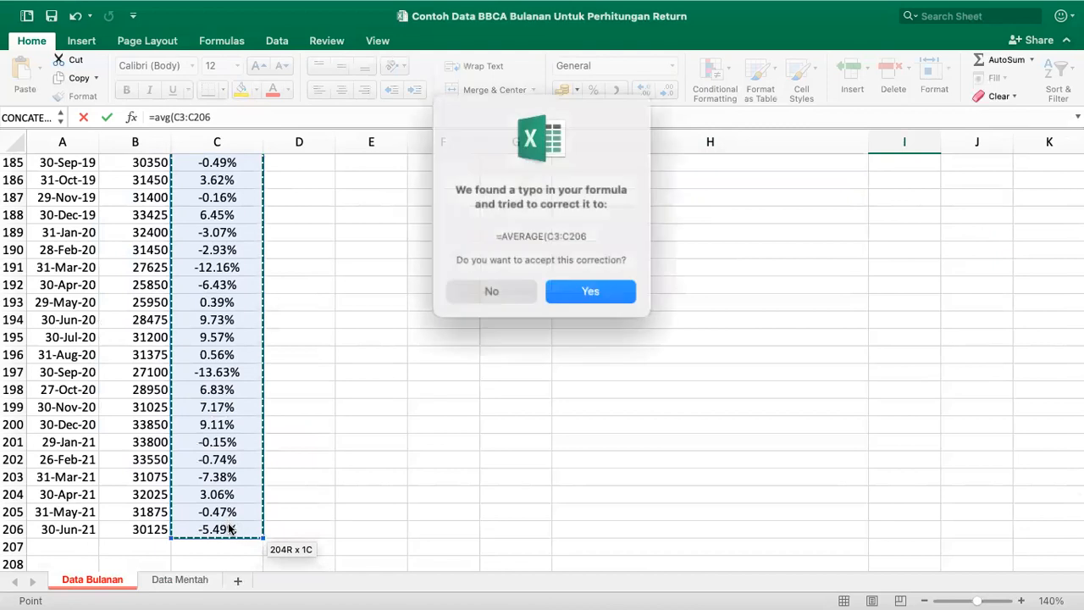
key("Escape")
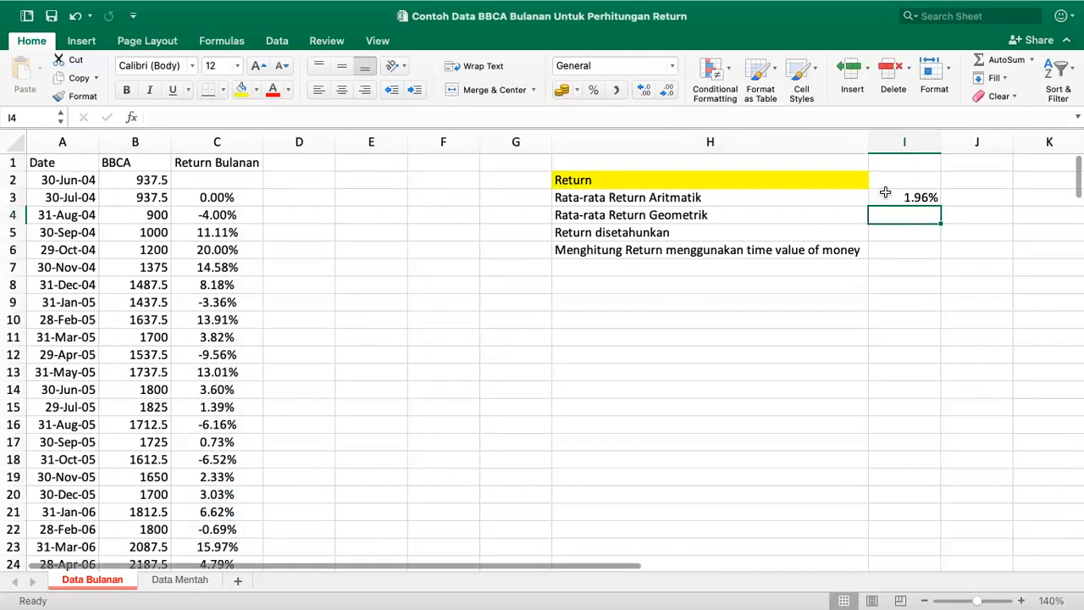
left_click(901, 197)
left_click(344, 91)
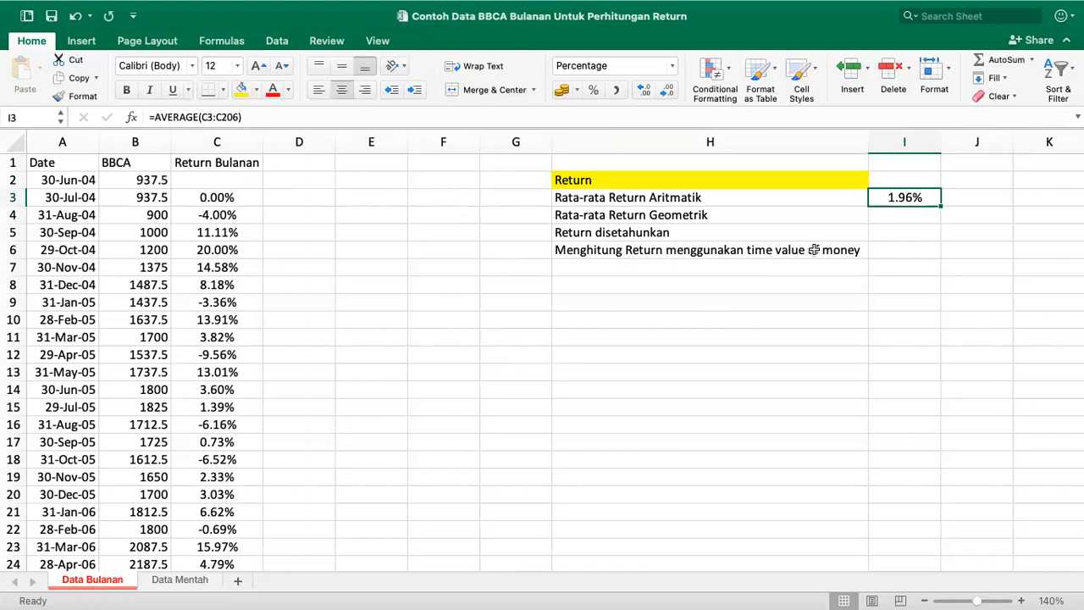
Average the whole of column C in cell J3 as a cross-check, formatted as a percentage with two decimals
left_click(965, 196)
type("=avg(")
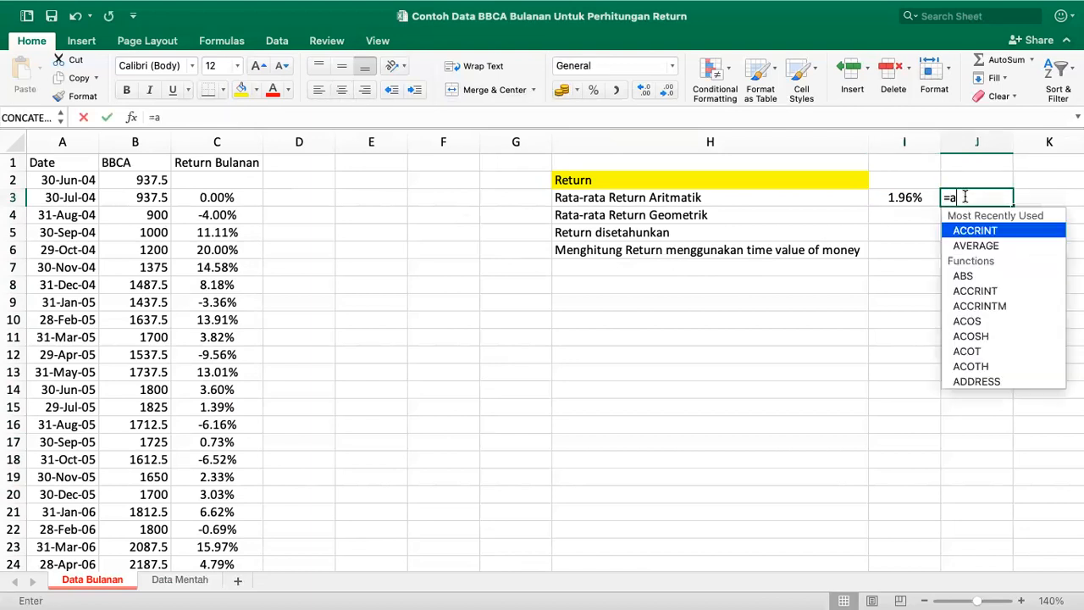
left_click(208, 132)
type(")")
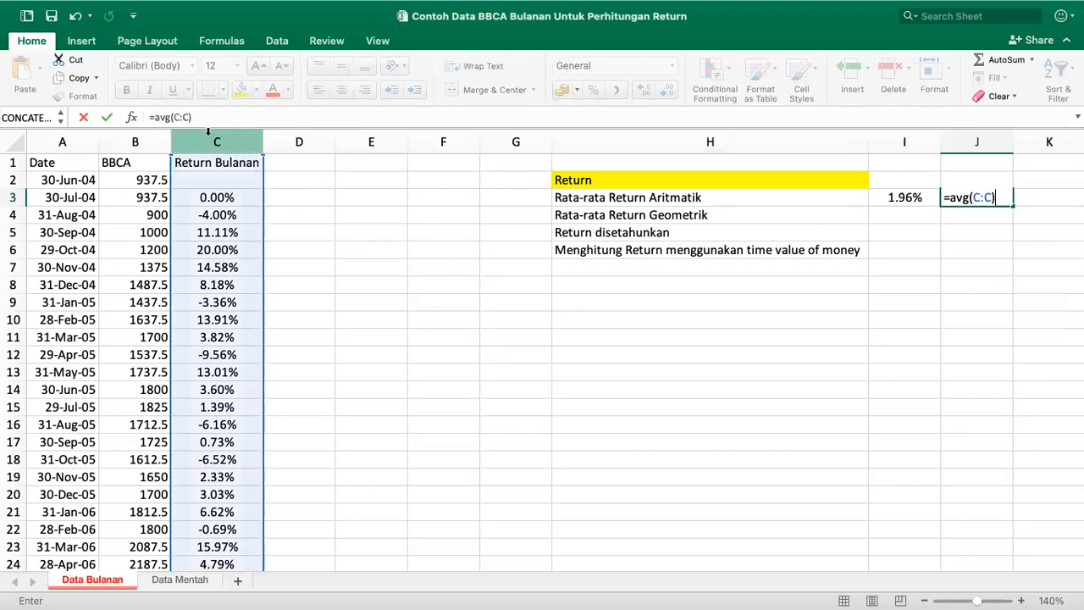
key("Return")
key("Return")
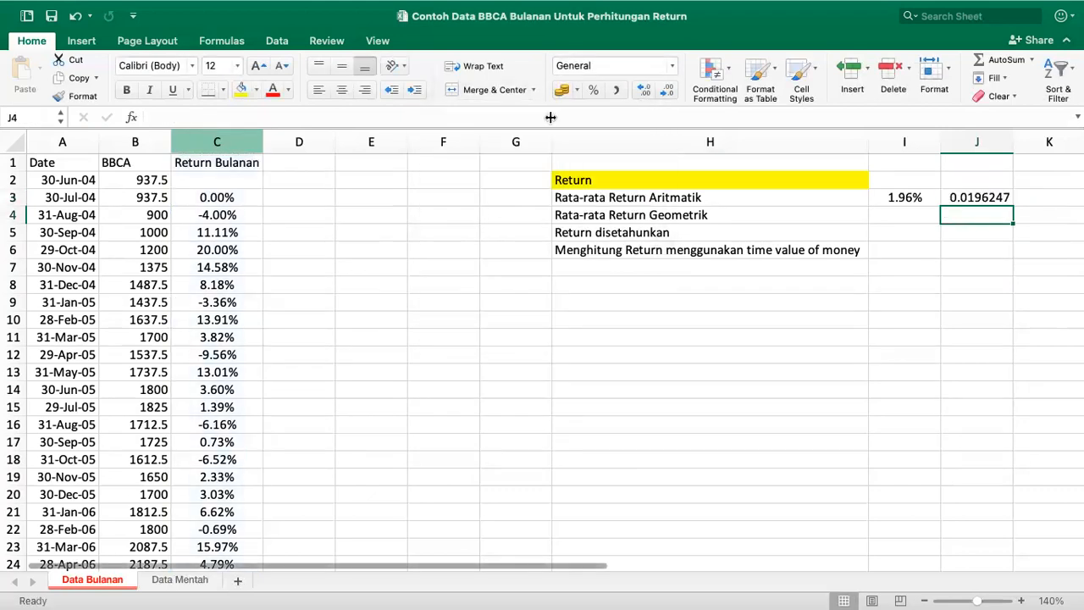
left_click(965, 198)
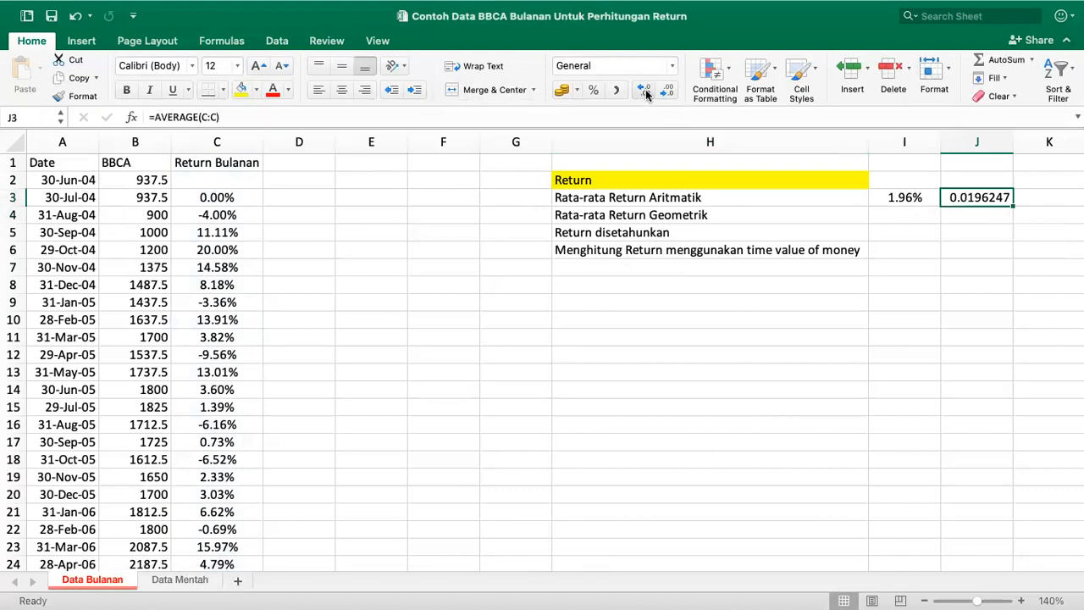
left_click(593, 90)
left_click(644, 89)
left_click(643, 90)
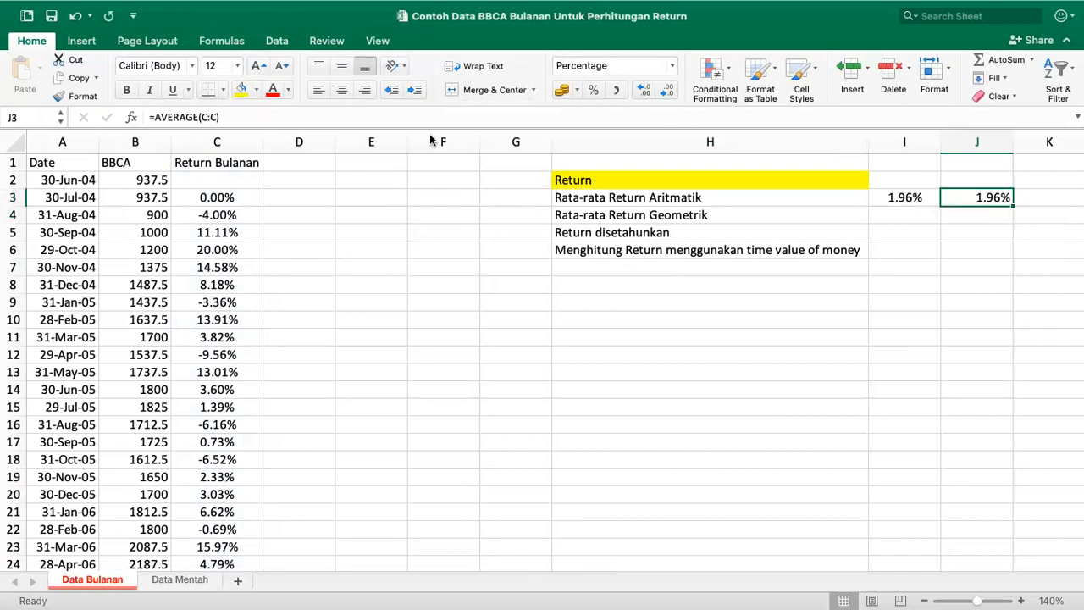
Compare the averages in I3 and J3, and delete the duplicate one from J3
left_click(216, 165)
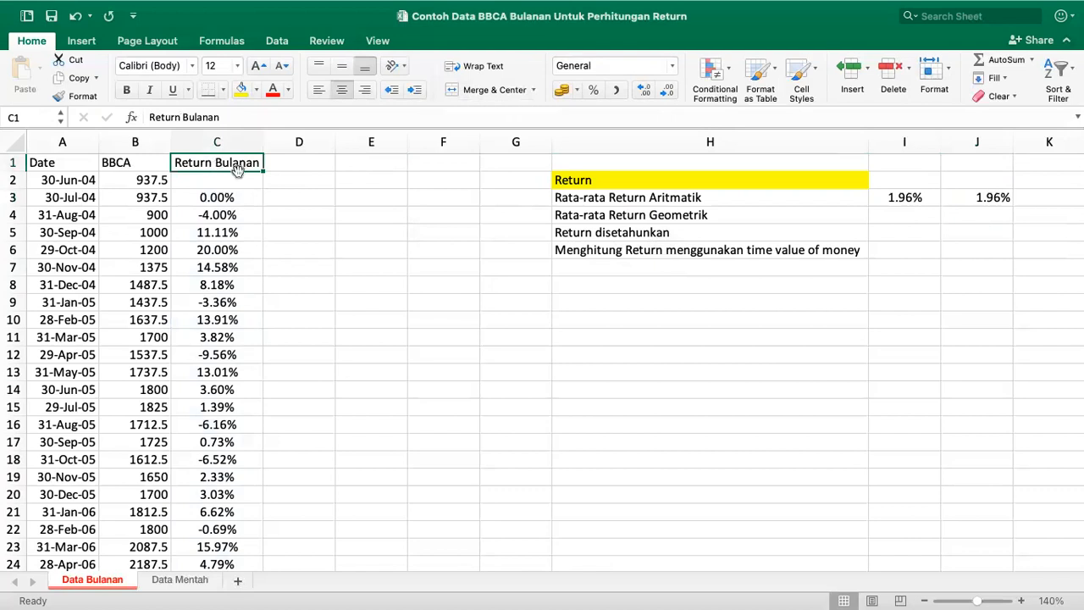
left_click(235, 182)
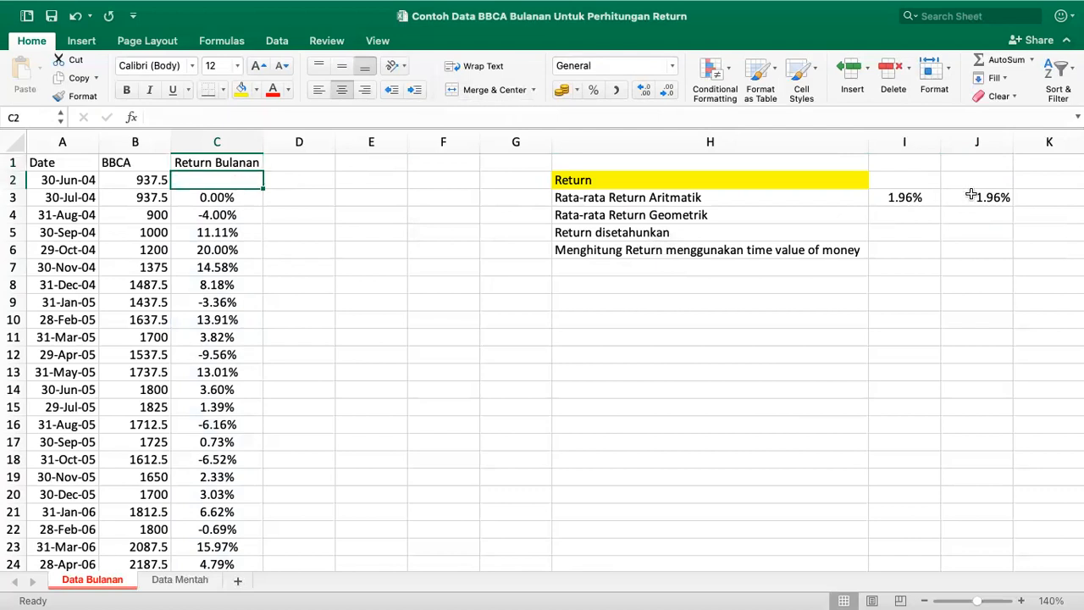
left_click(913, 198)
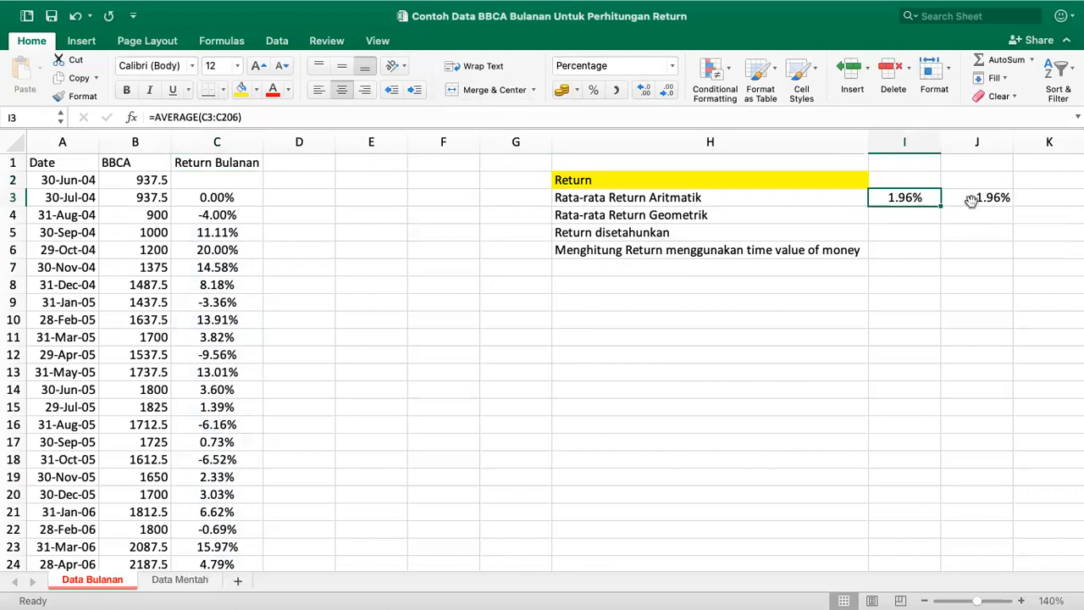
left_click(972, 200)
key("Delete")
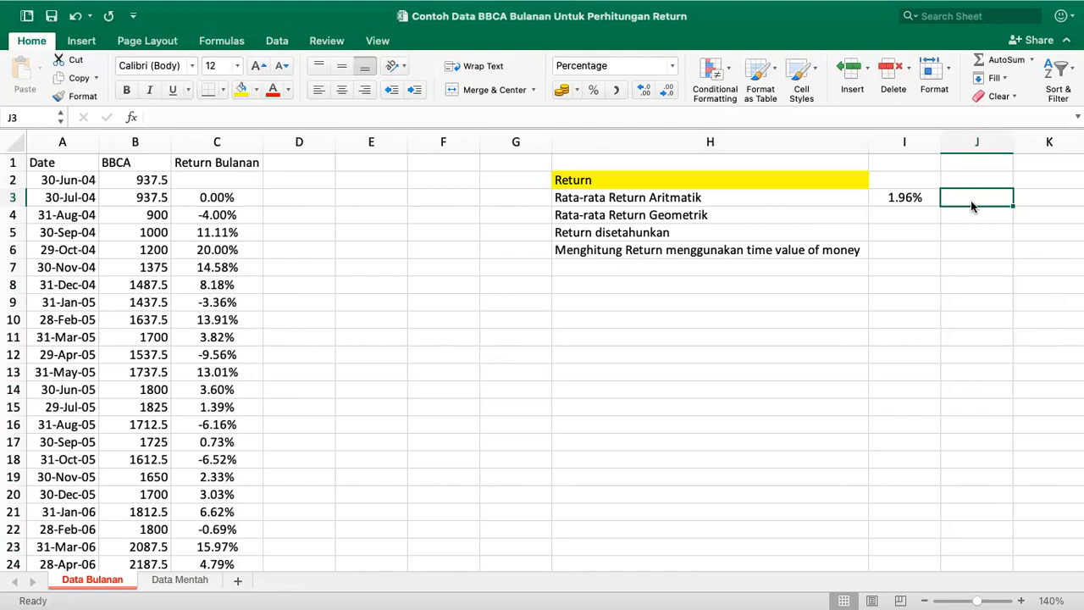
Label cell F3 Jumlah and sum all monthly returns in column C in cell G3
left_click_drag(241, 198, 246, 559)
scroll(327, 331, "up", 20)
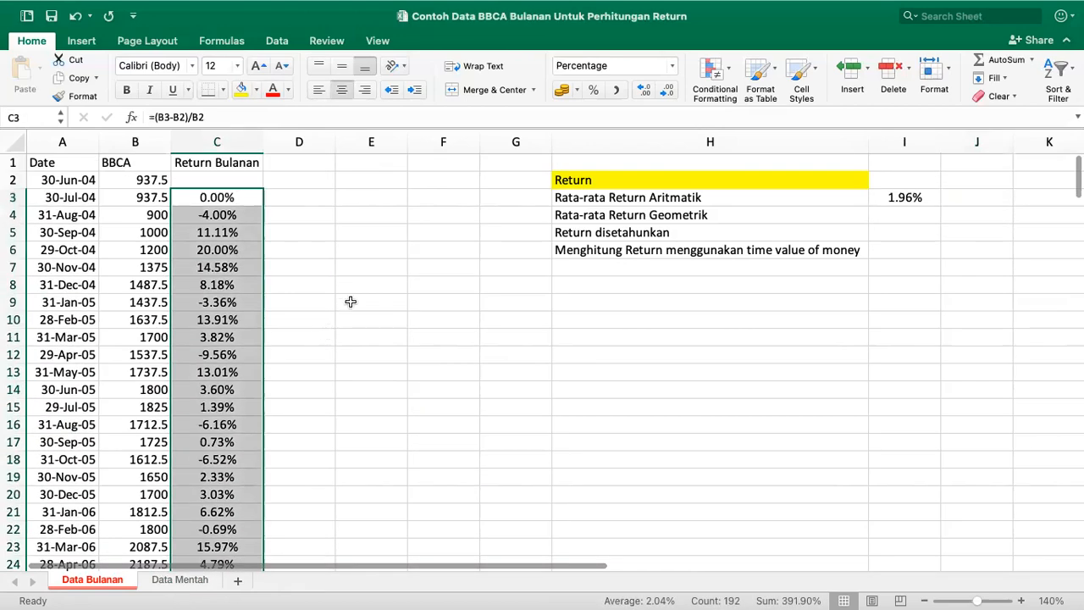
left_click(421, 196)
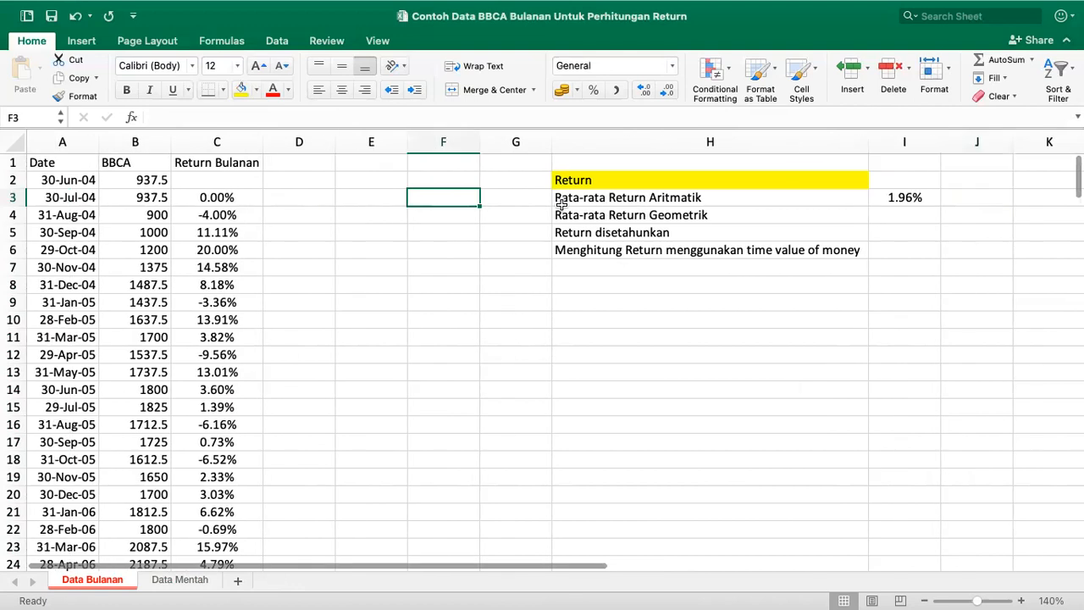
type("Jumlah")
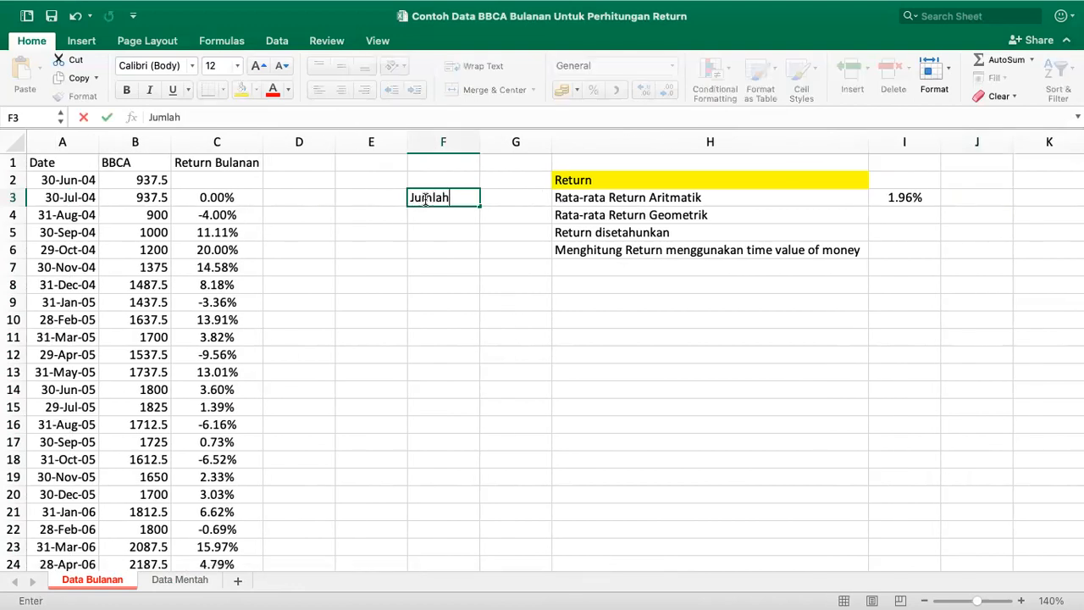
key("Tab")
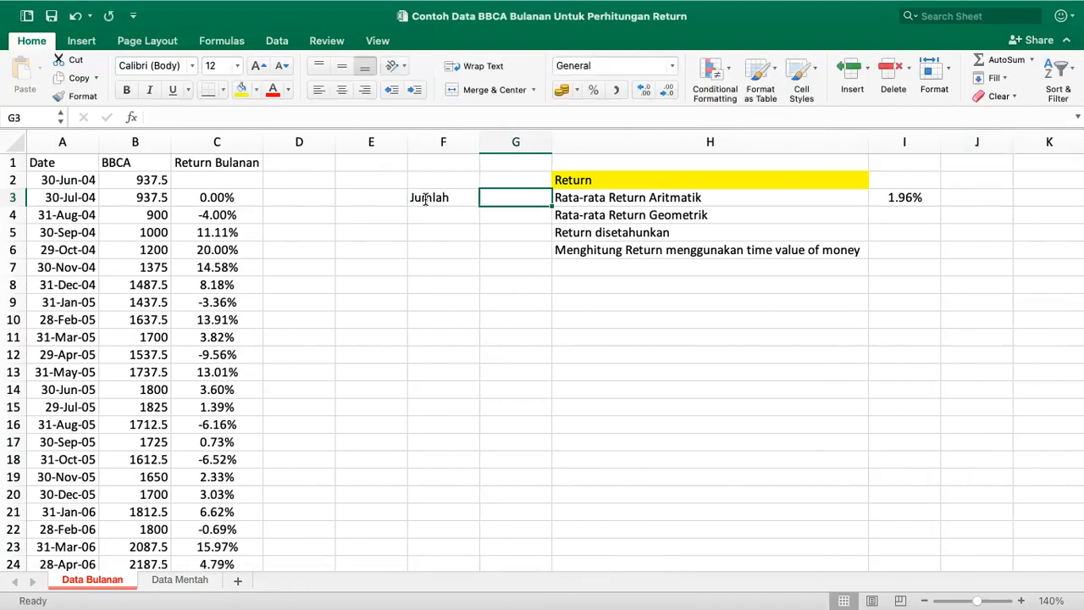
type("=sum(")
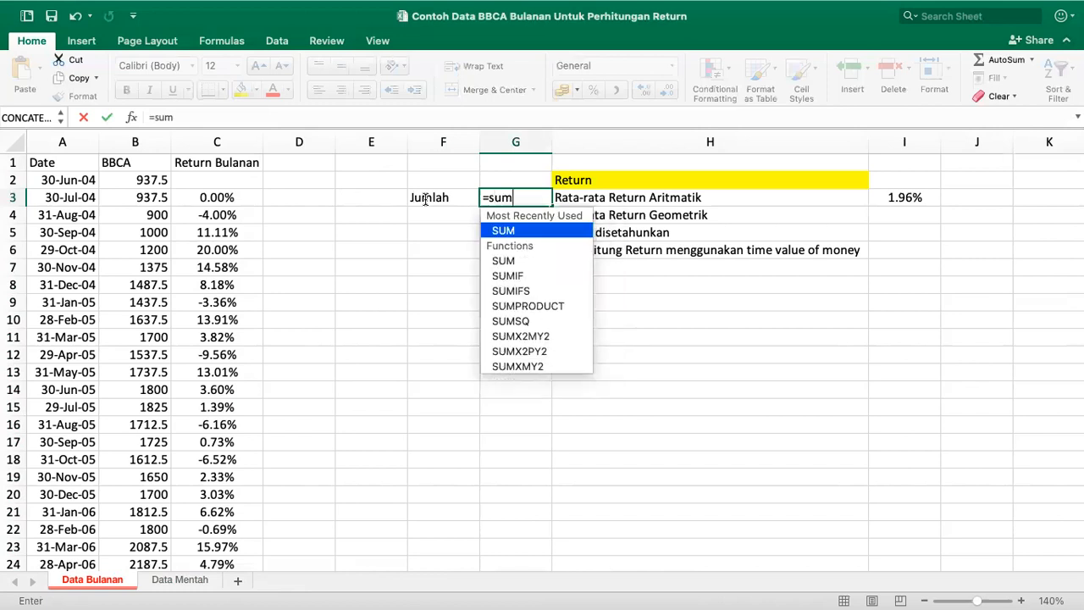
left_click(214, 138)
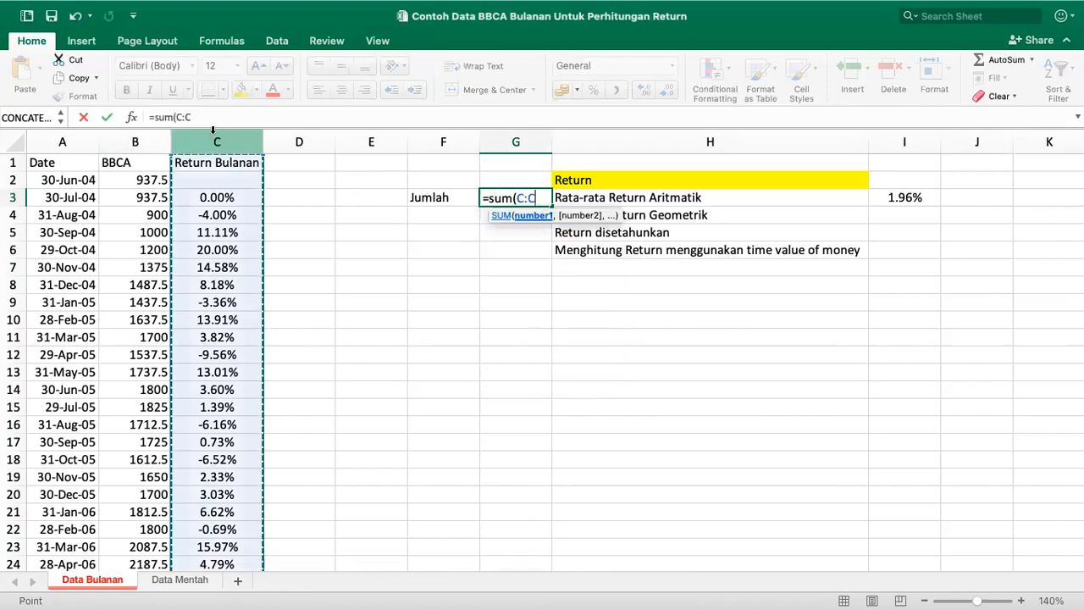
type(")")
key("Return")
Format the sum in G3 as a percentage with two decimals
left_click(491, 197)
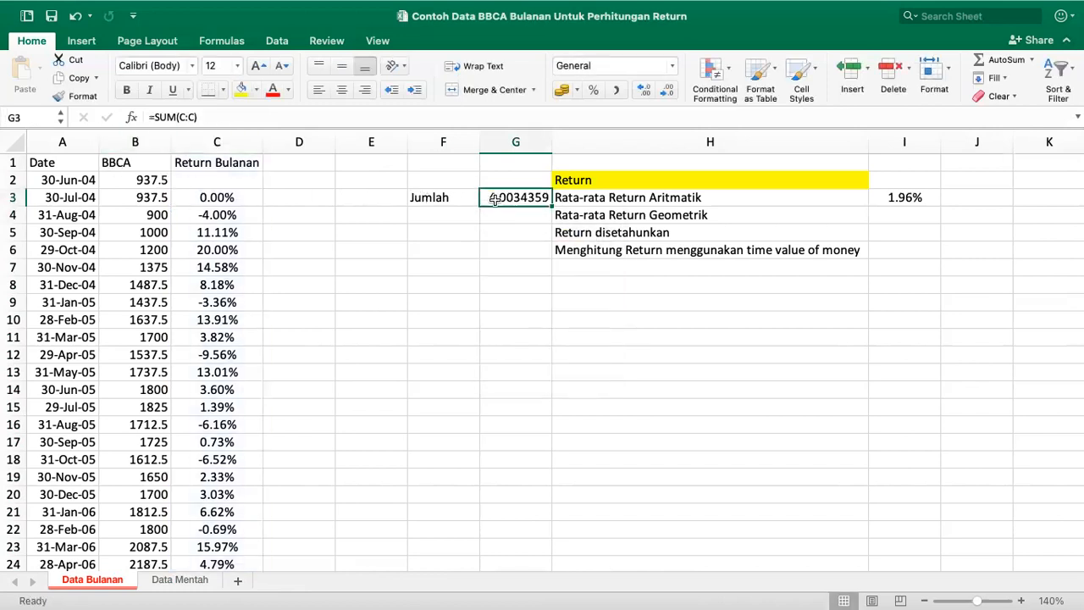
left_click(593, 88)
left_click(644, 90)
left_click(644, 90)
Select the monthly returns C3:C206 and check how many values they contain
left_click_drag(229, 200, 209, 528)
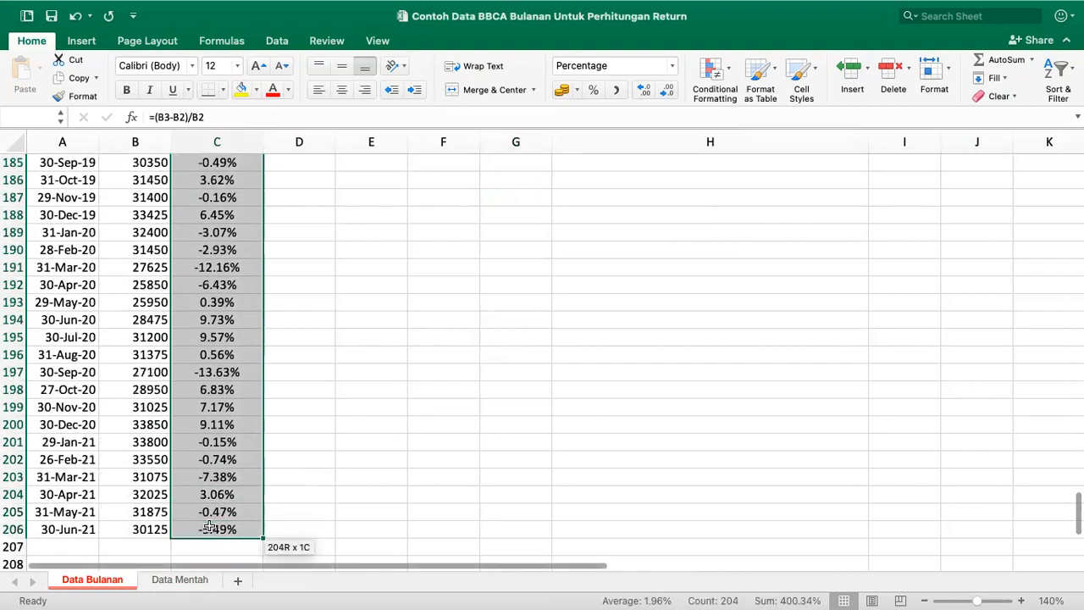
left_click_drag(209, 528, 209, 527)
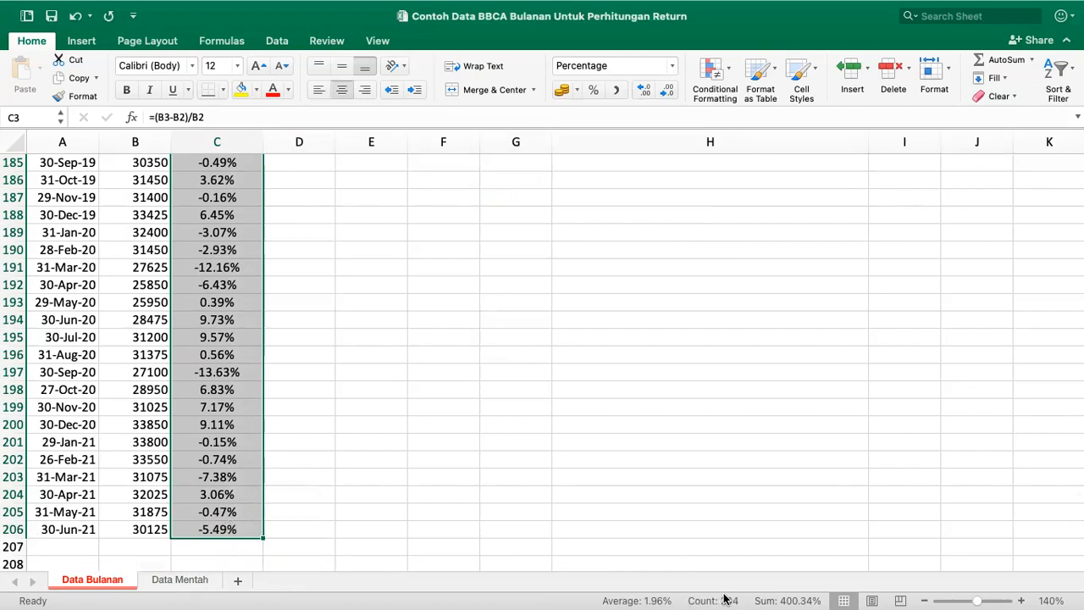
scroll(648, 254, "up", 10)
scroll(649, 255, "up", 20)
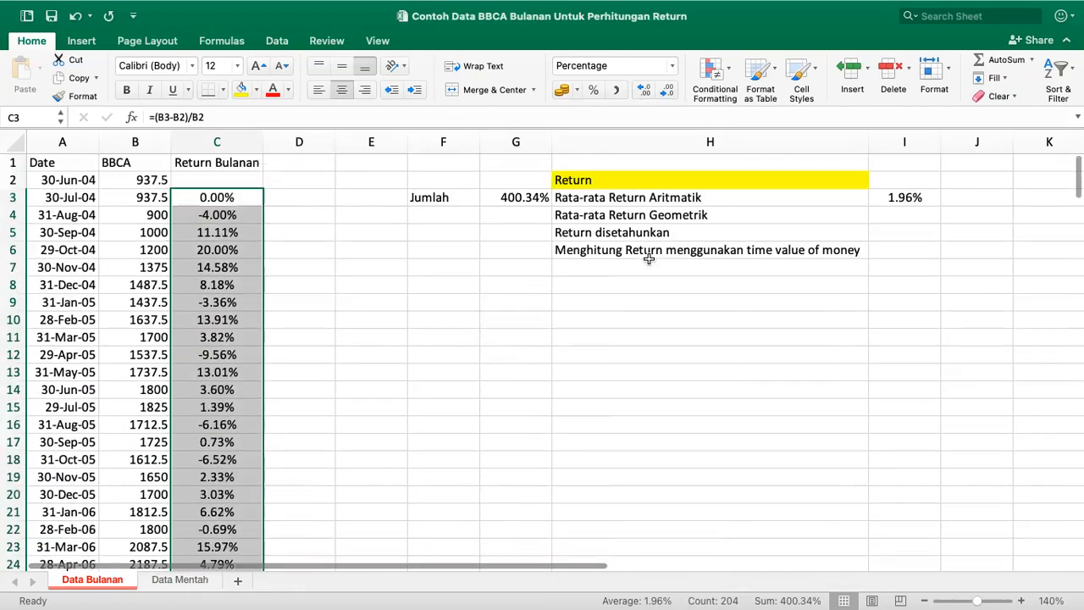
Change the label in cell F3 to Jumlah Return
left_click(455, 213)
left_click(457, 197)
double_click(458, 198)
type("Ret")
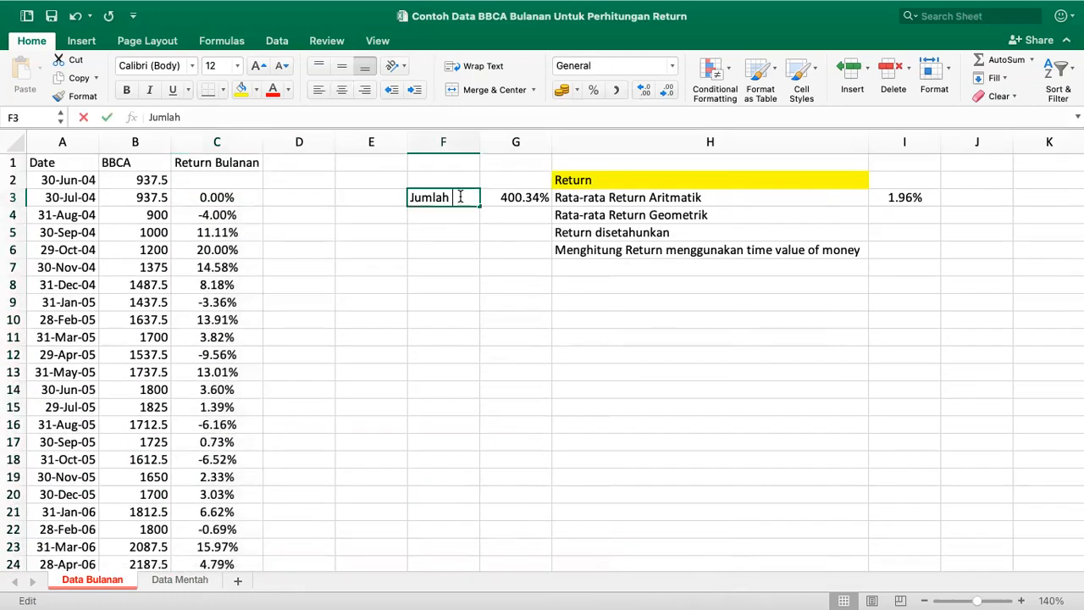
type("urn")
key("Return")
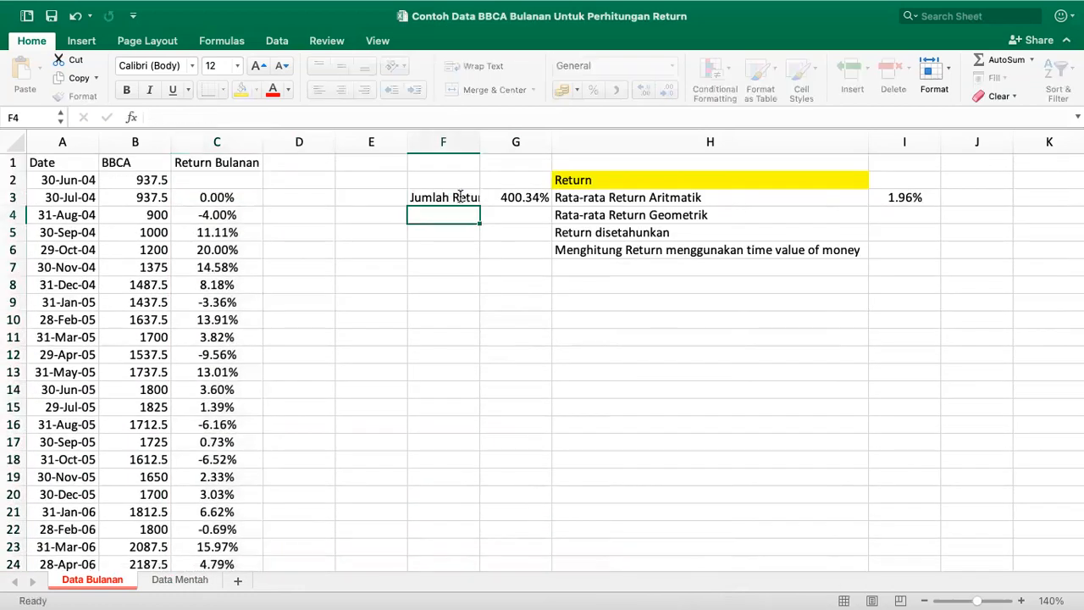
Add a Jumlah data label in F4 with the value 204 in G4, widening column F for the labels
type("Jumlah data")
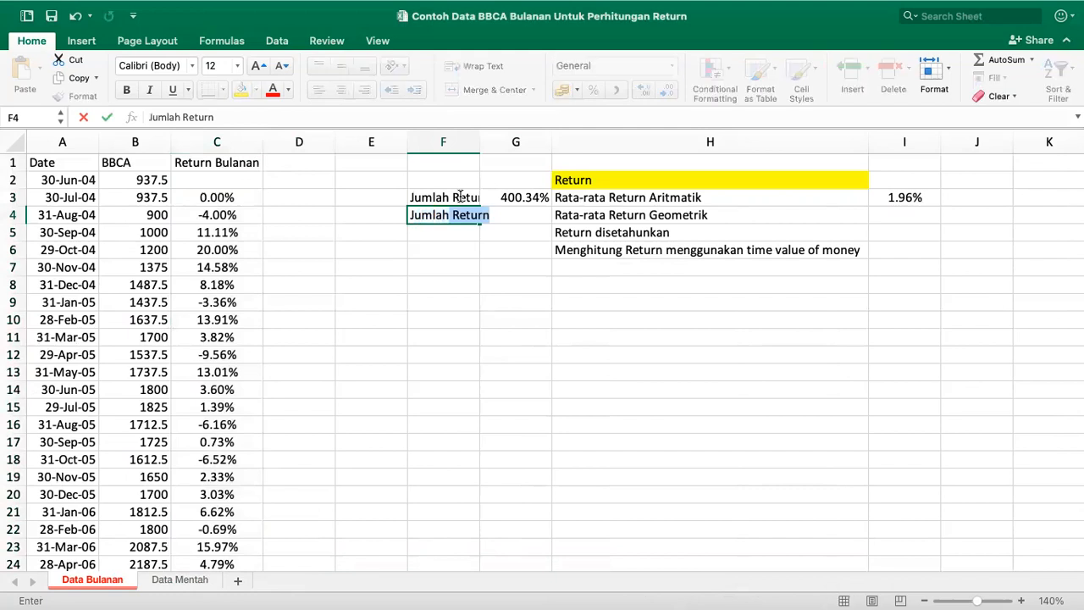
key("Return")
left_click_drag(480, 142, 494, 142)
left_click(535, 216)
type("204")
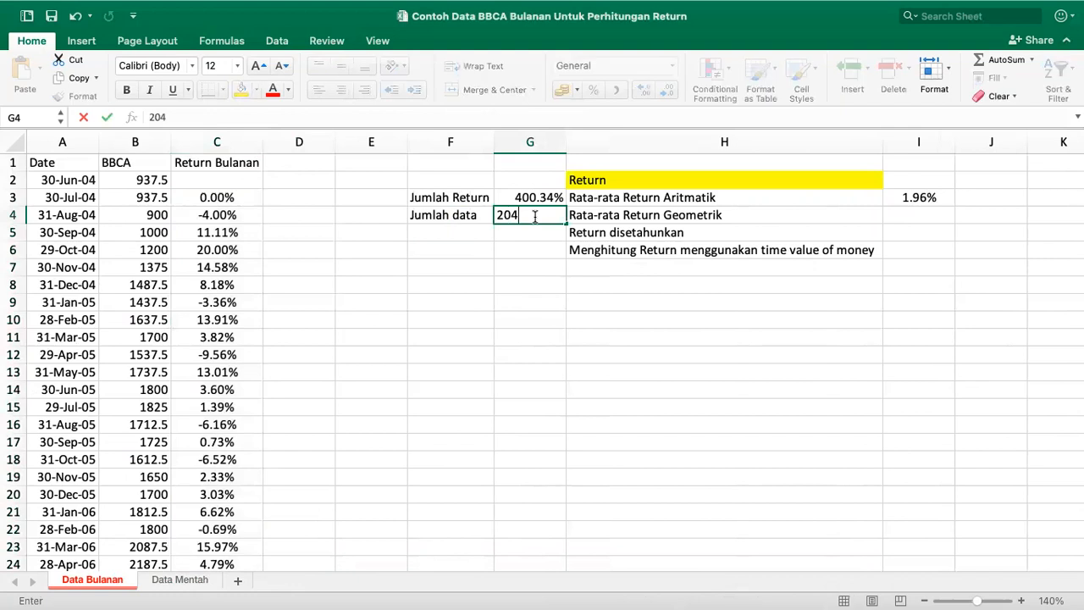
key("Return")
Label cell F5 Rata-rata Return and divide the return sum by the data count in G5 with =G3/G4
key("Left")
type("Rata-rata Return")
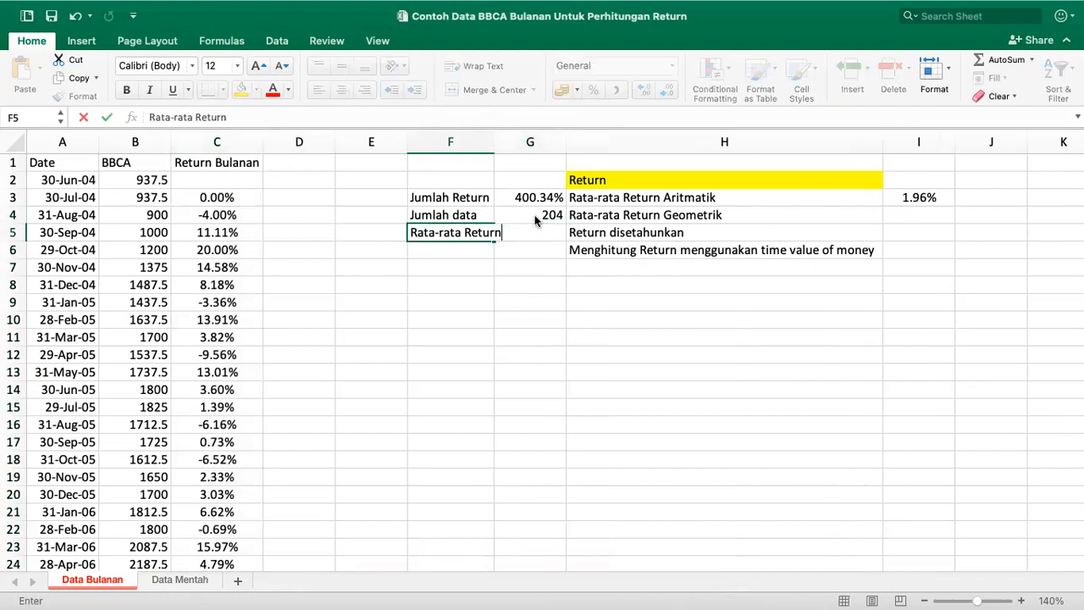
key("Return")
key("Right")
key("Up")
type("=")
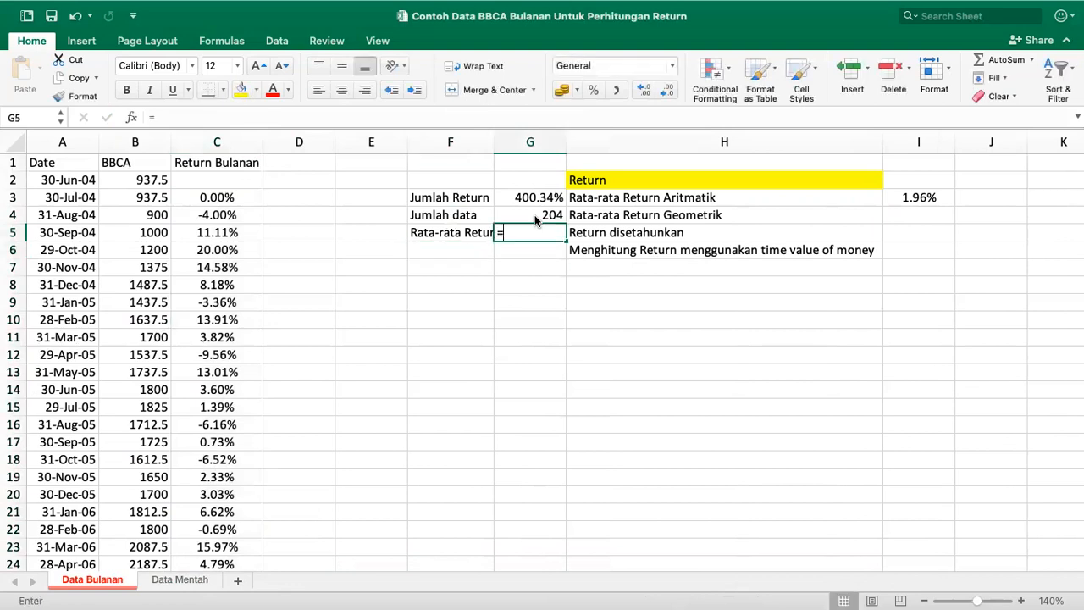
key("Up")
key("Up")
type("/")
key("Up")
key("Return")
Format the average return in G5 as a percentage with two decimals
left_click(532, 230)
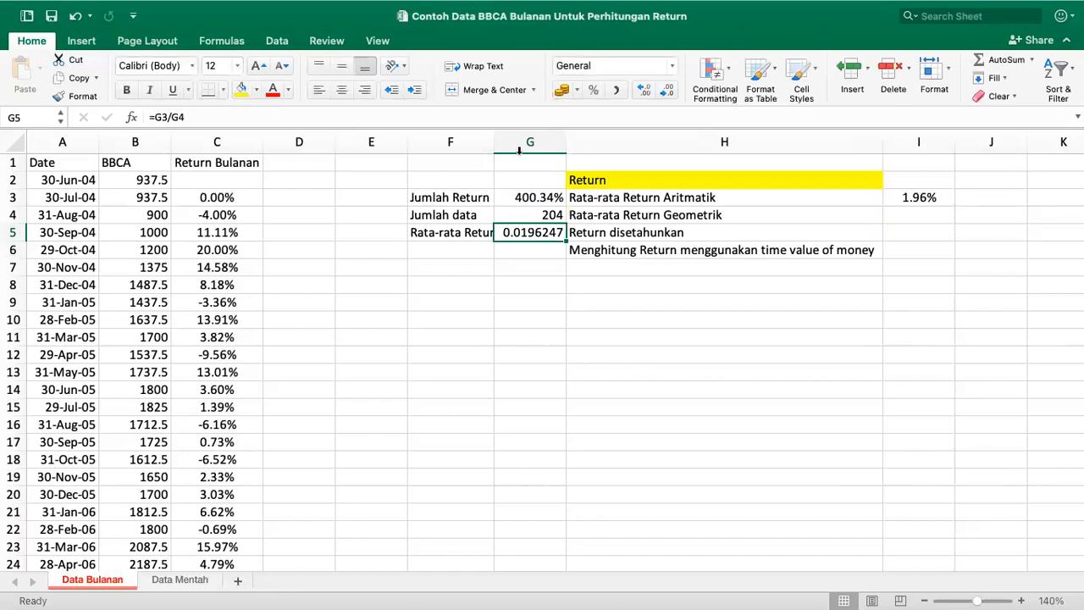
left_click(593, 89)
left_click(645, 89)
left_click(645, 89)
Widen column F to fit the Rata-rata Return label and check G5 against the AVERAGE formula in I3
left_click(910, 198)
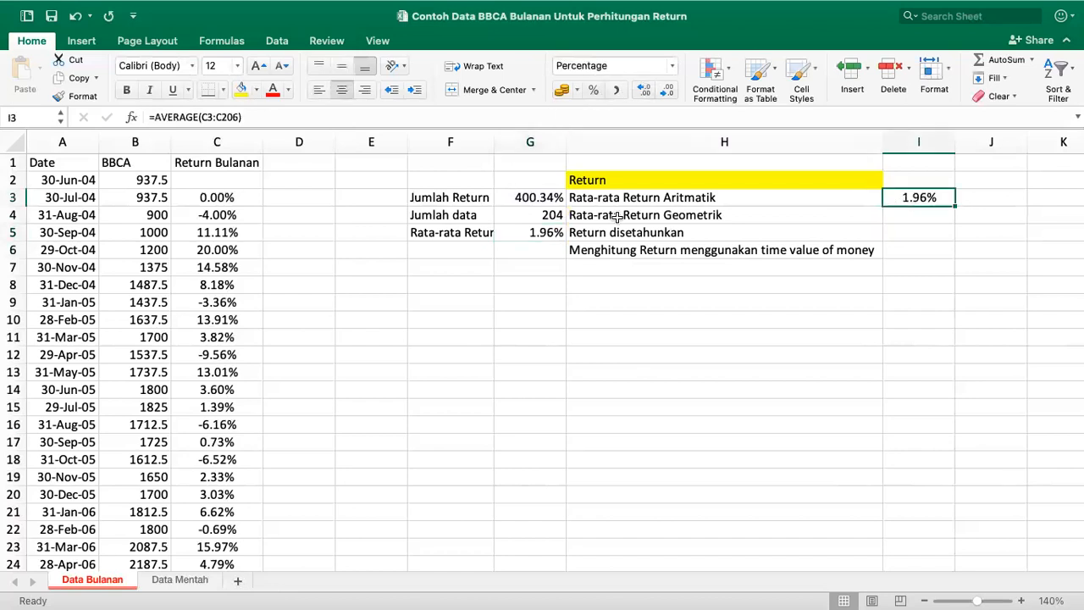
left_click(526, 234)
left_click_drag(494, 149, 507, 183)
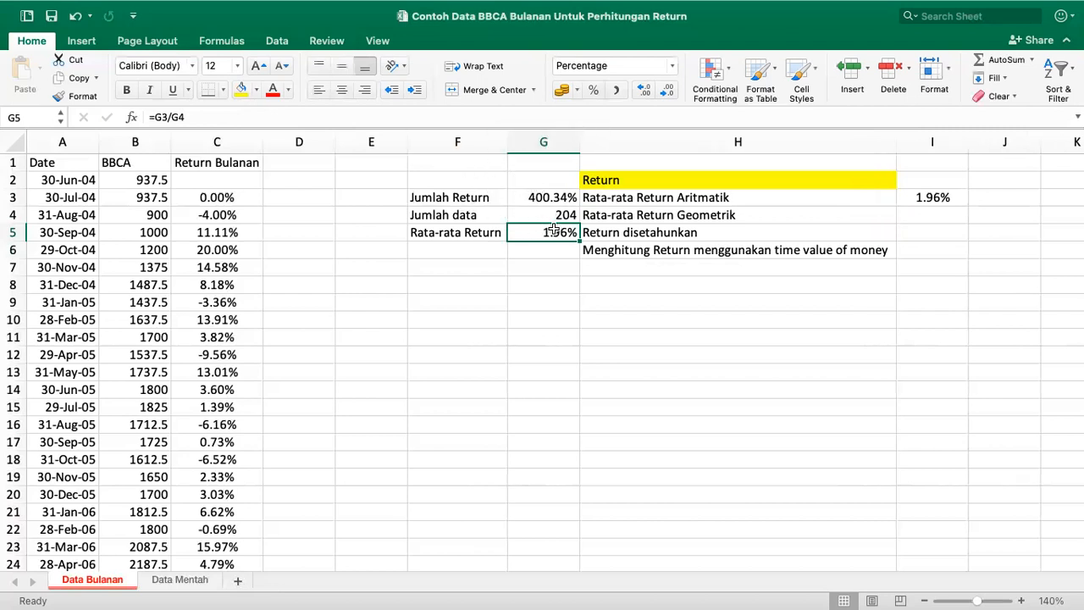
double_click(937, 197)
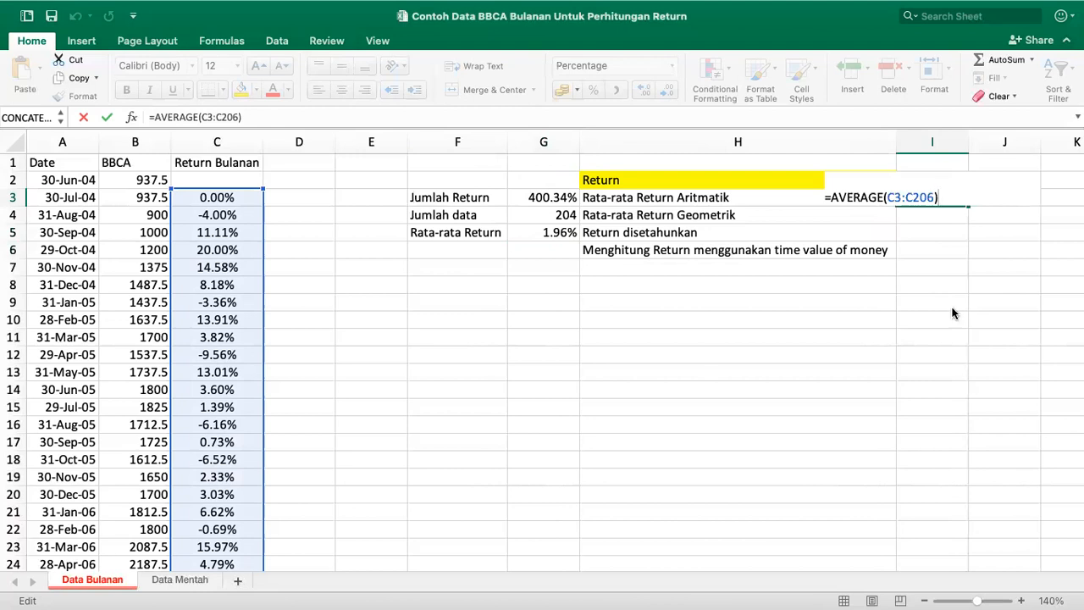
key("Return")
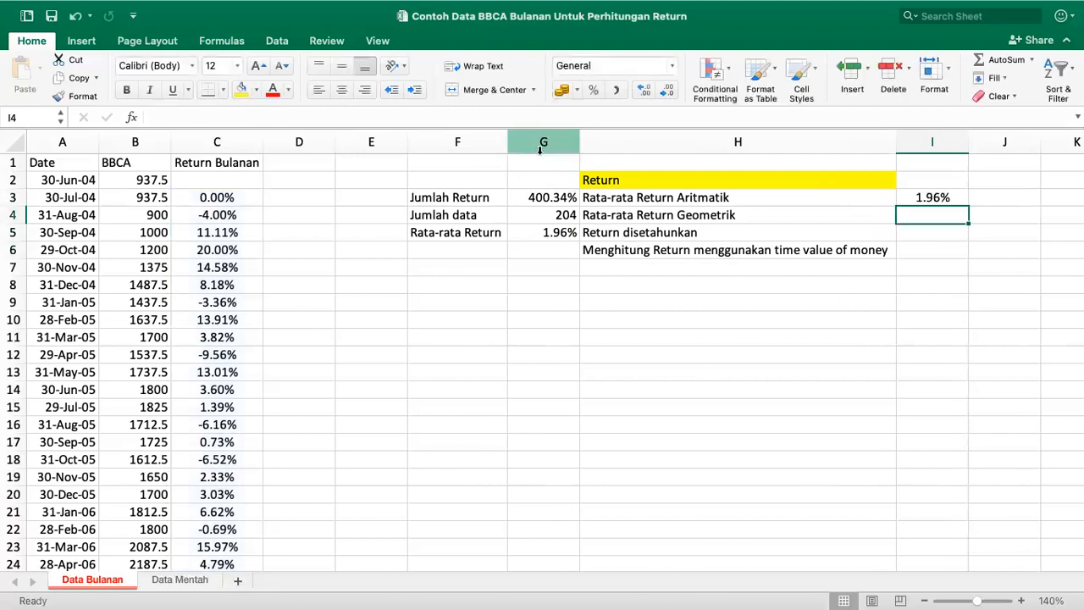
Clear the manual average check from columns F and G and enter the header 1 + Return in D1
left_click_drag(541, 149, 472, 126)
key("Delete")
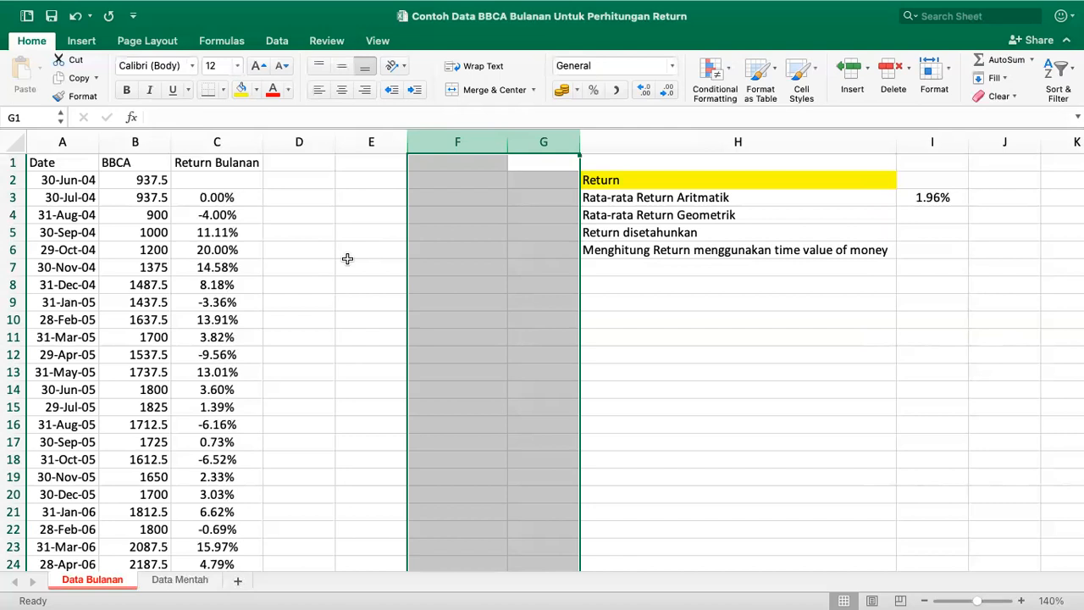
left_click(300, 178)
left_click(302, 163)
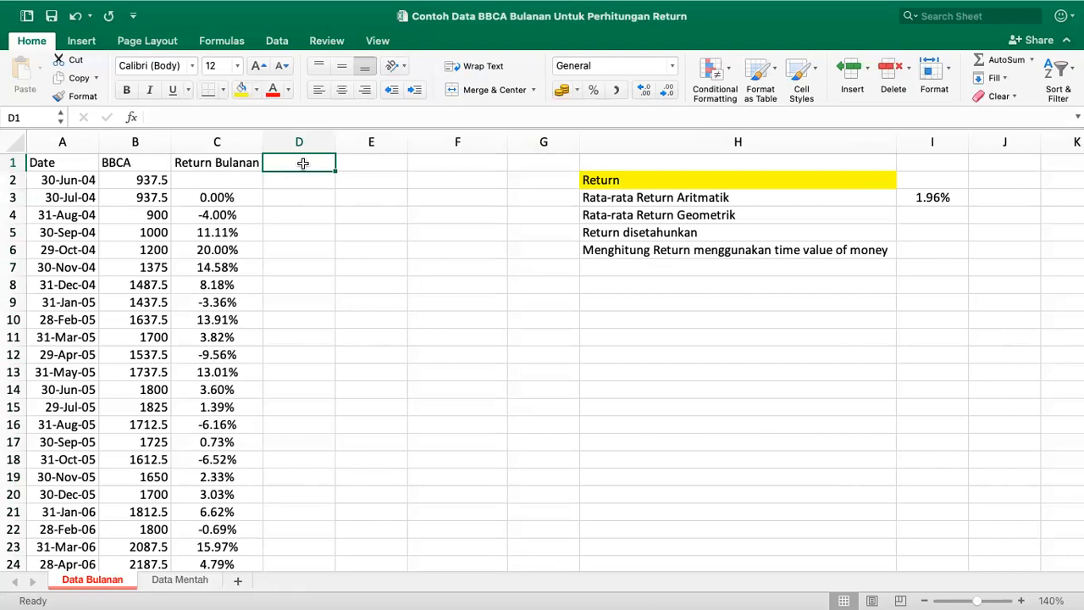
type("1")
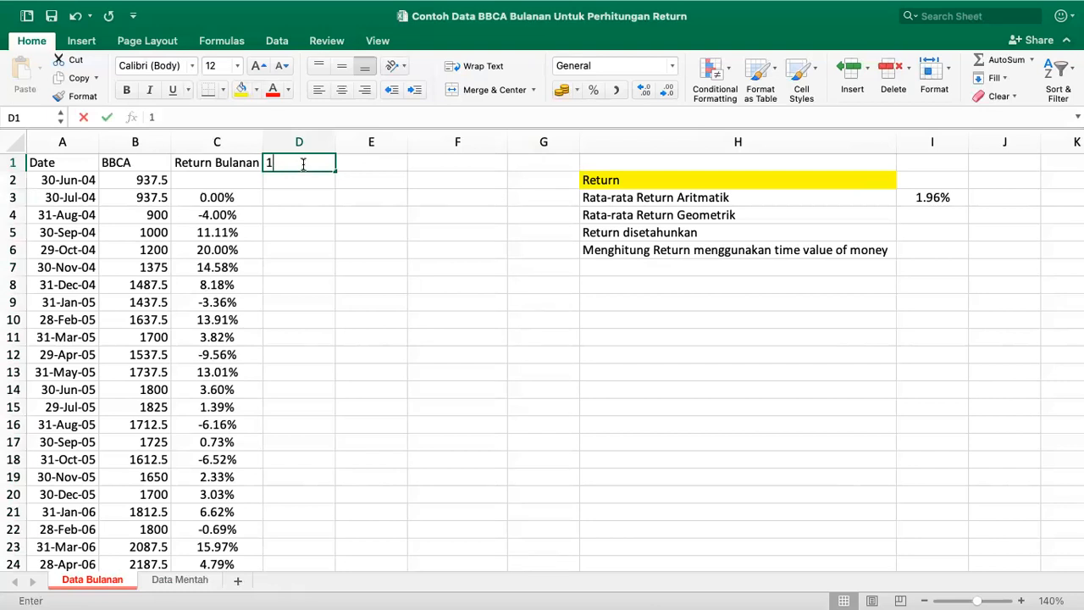
type(" + Return")
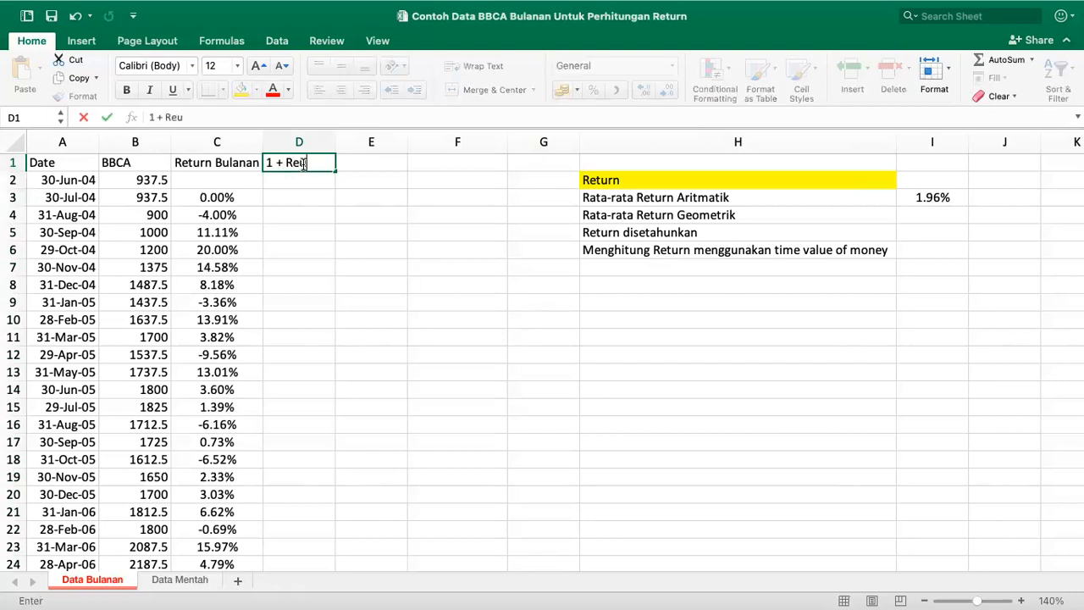
key("Return")
Calculate one plus the monthly return in D3 with =1+C3 and fill the formula down to D206
key("Down")
type("=1+")
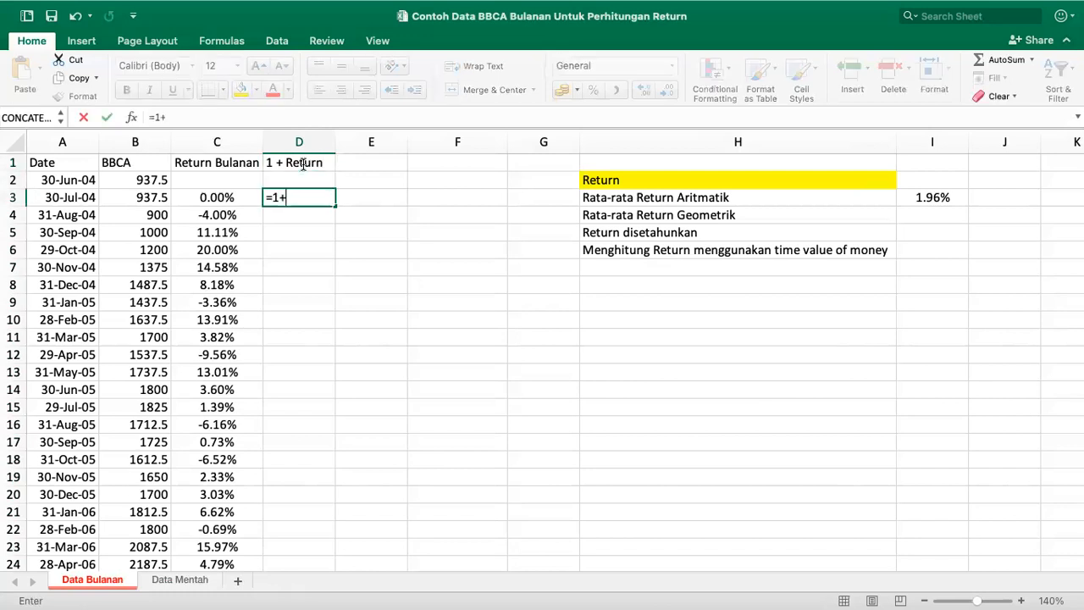
key("Left")
key("Return")
left_click(327, 198)
double_click(335, 204)
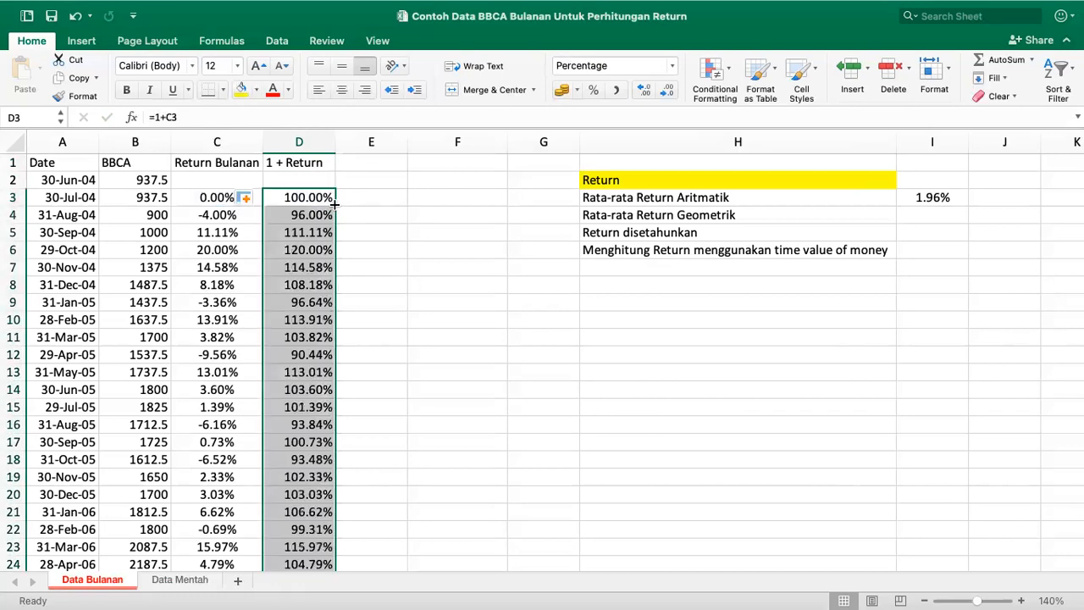
scroll(334, 204, "down", 15)
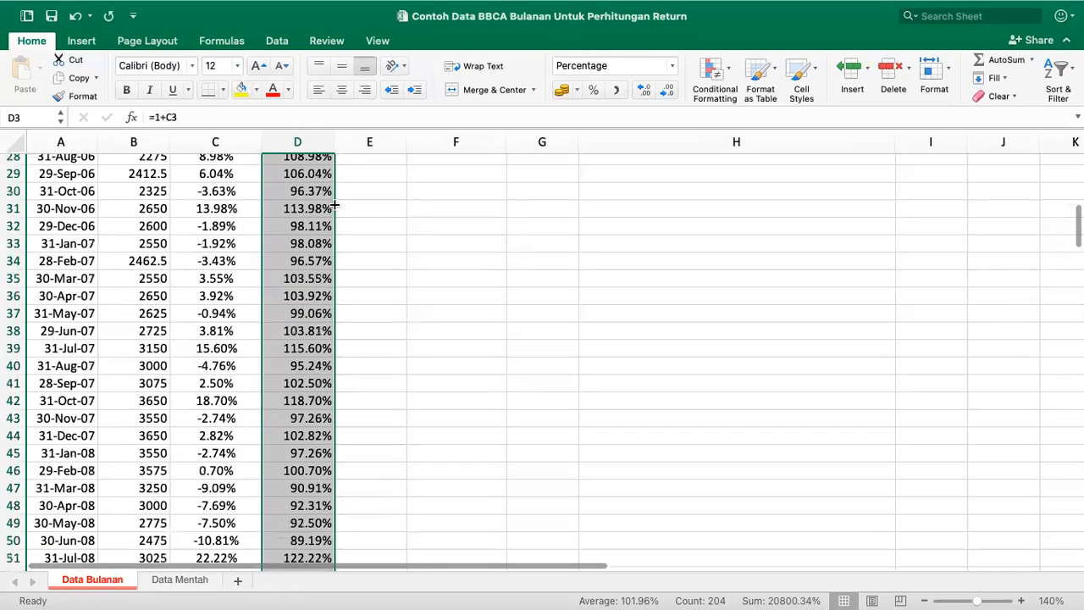
scroll(335, 204, "up", 15)
scroll(334, 205, "right", 1)
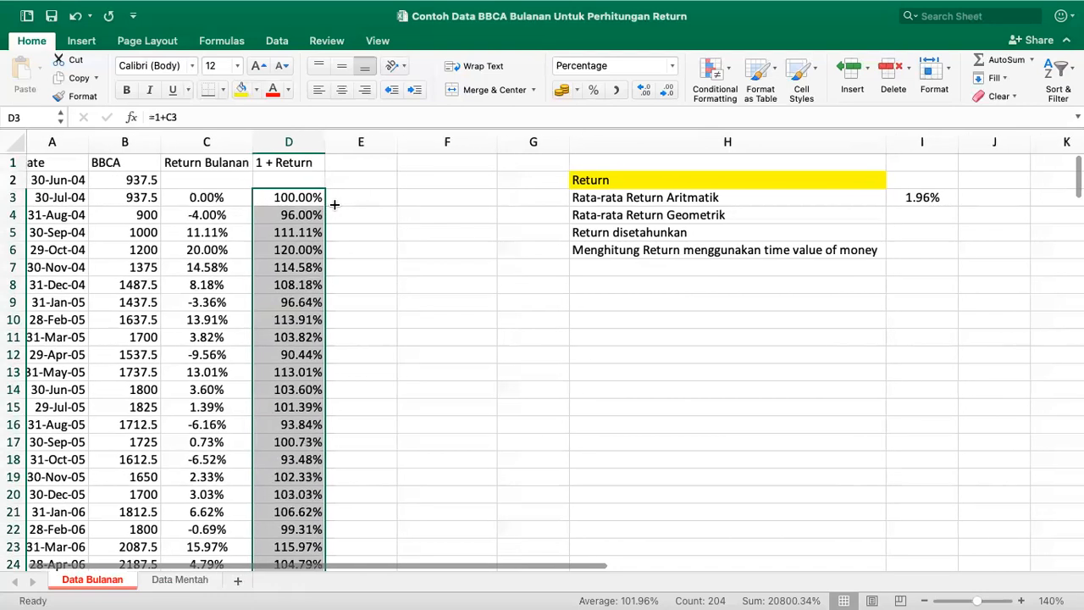
scroll(335, 204, "left", 1)
Calculate the geometric average return in I4 with =GEOMEAN(D3:D206)-1
left_click(928, 200)
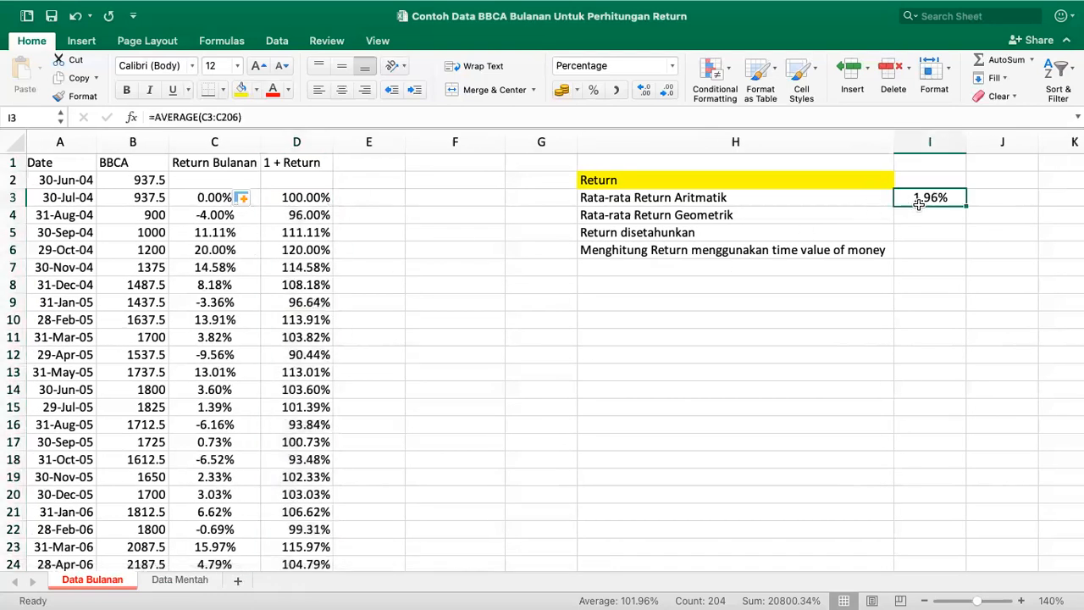
left_click(927, 211)
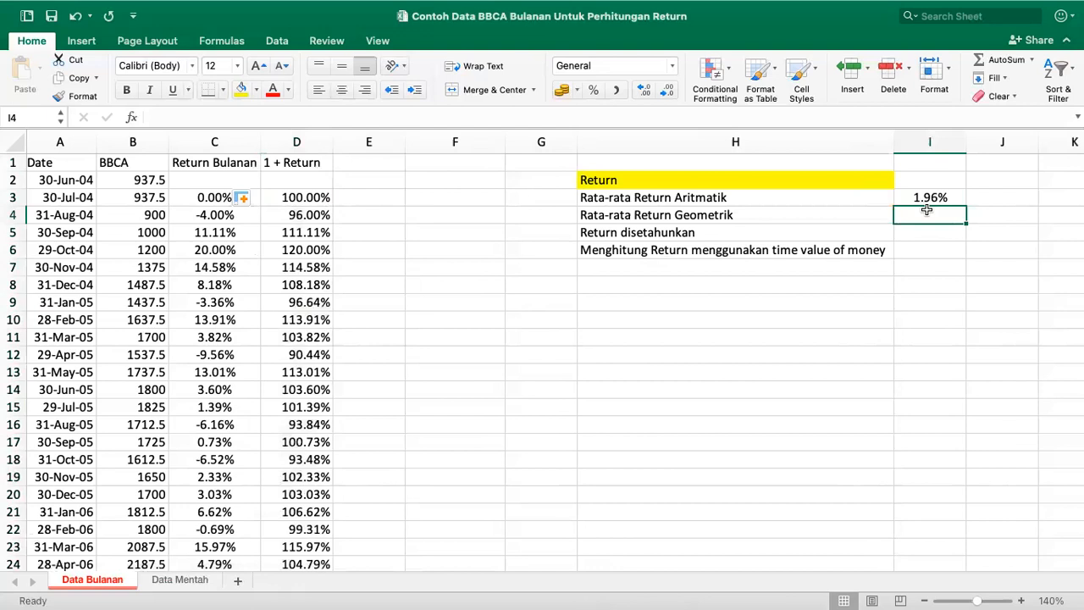
type("=")
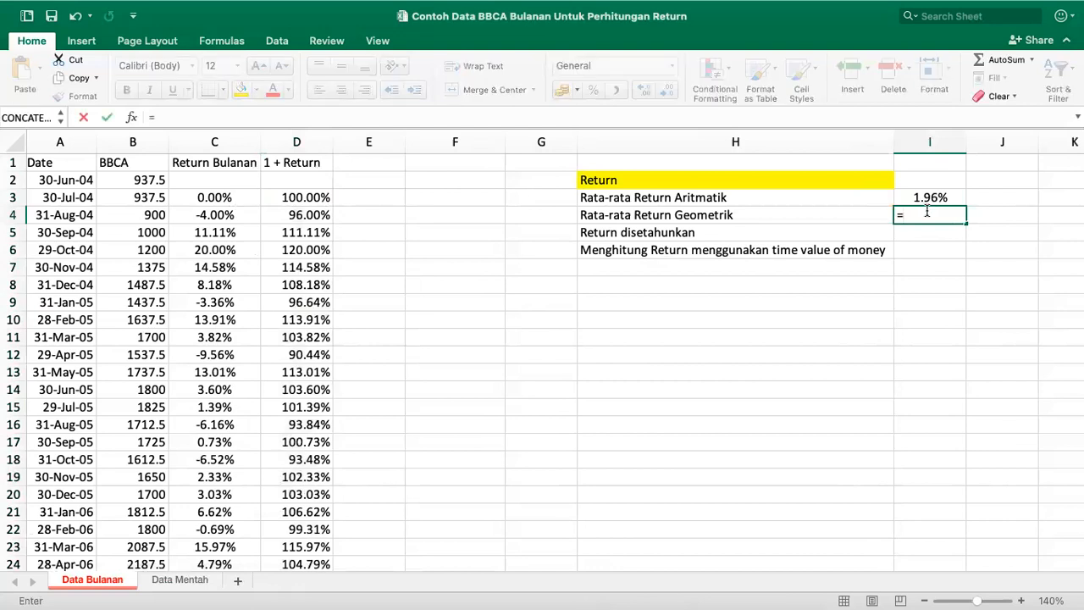
type("geomean")
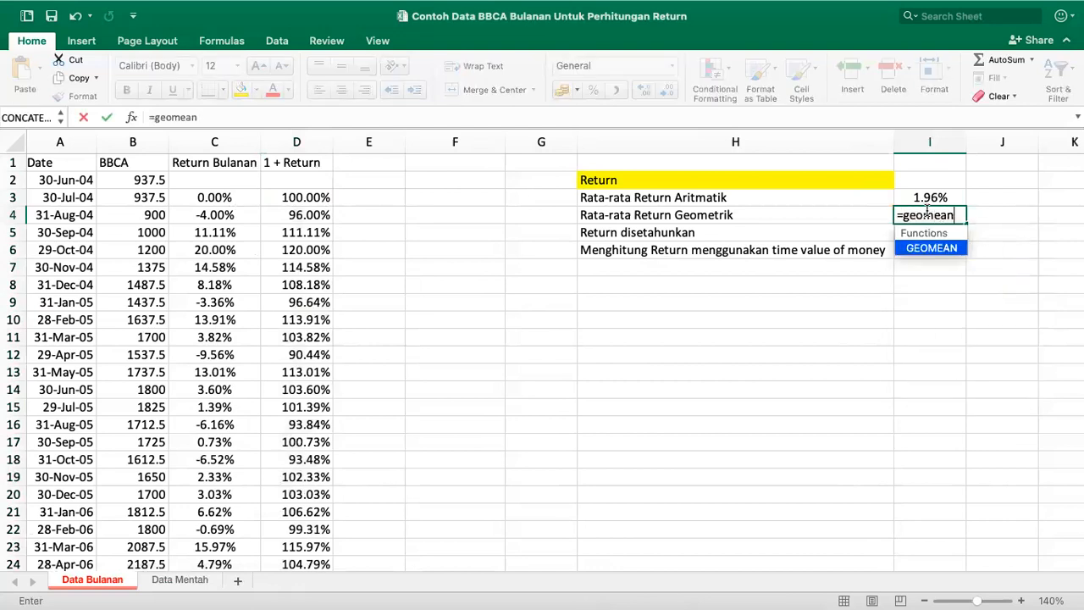
type("(")
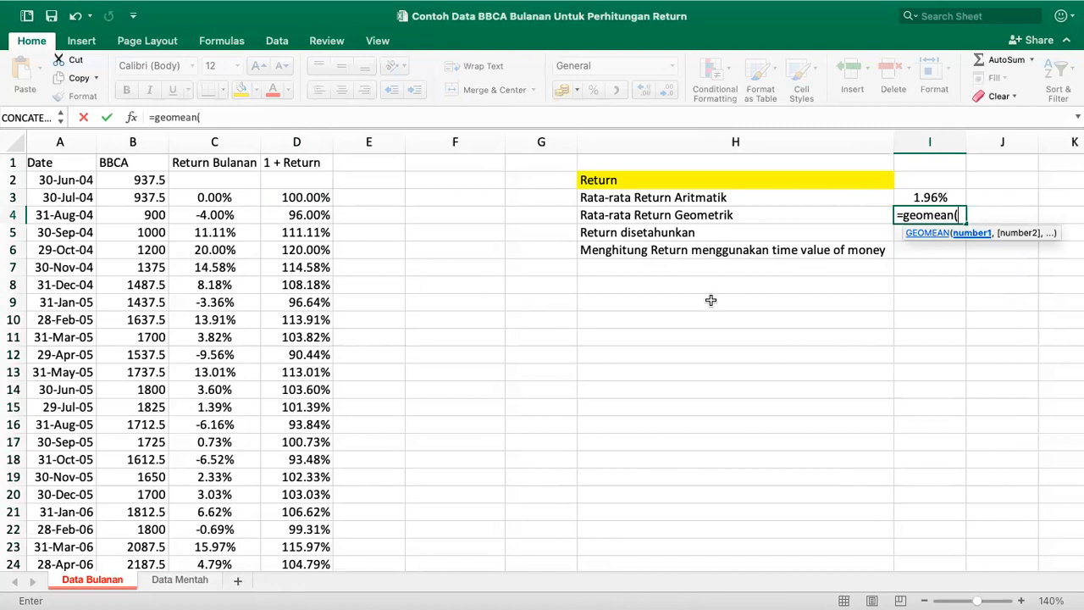
left_click_drag(302, 191, 305, 525)
scroll(482, 322, "up", 20)
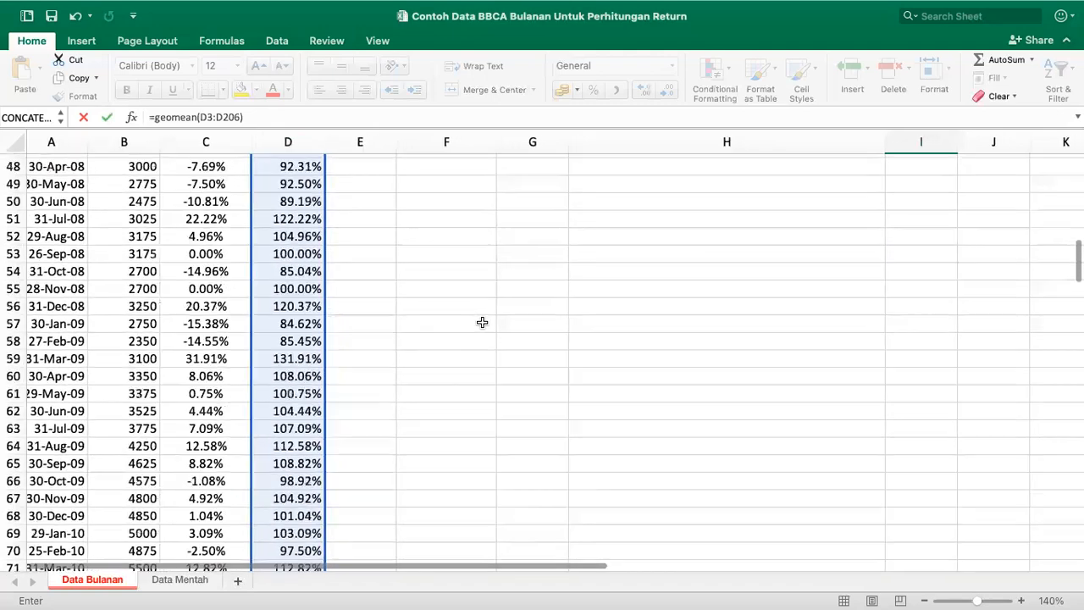
scroll(482, 322, "up", 8)
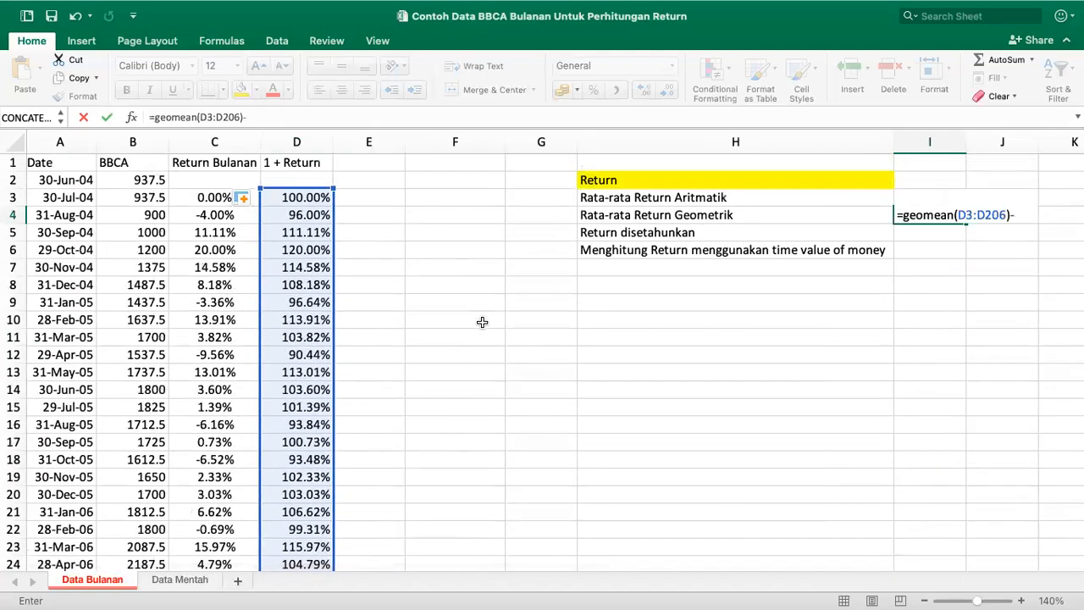
type("1")
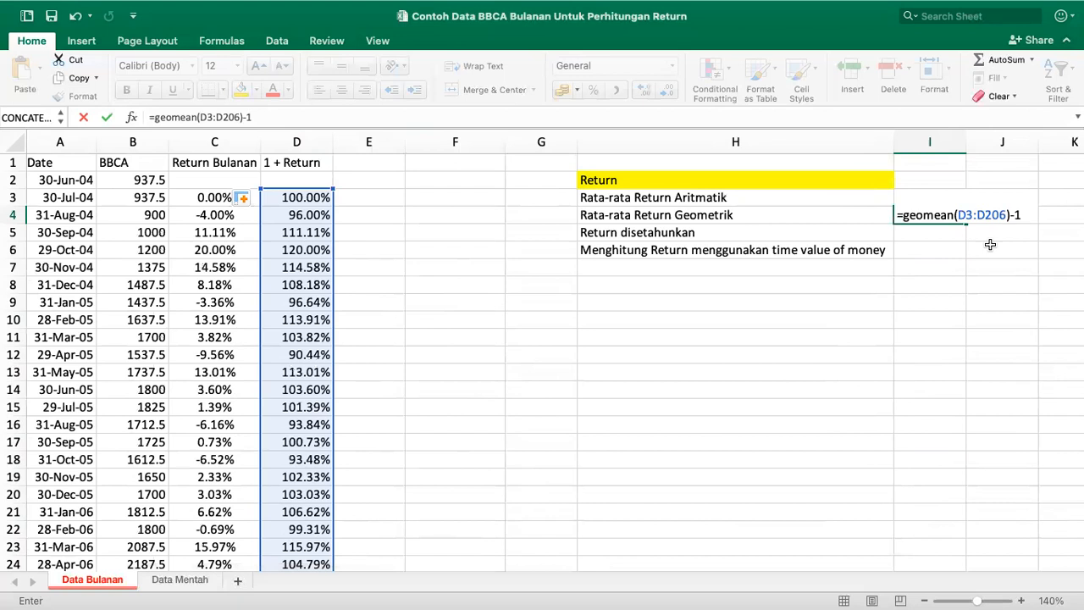
key("Return")
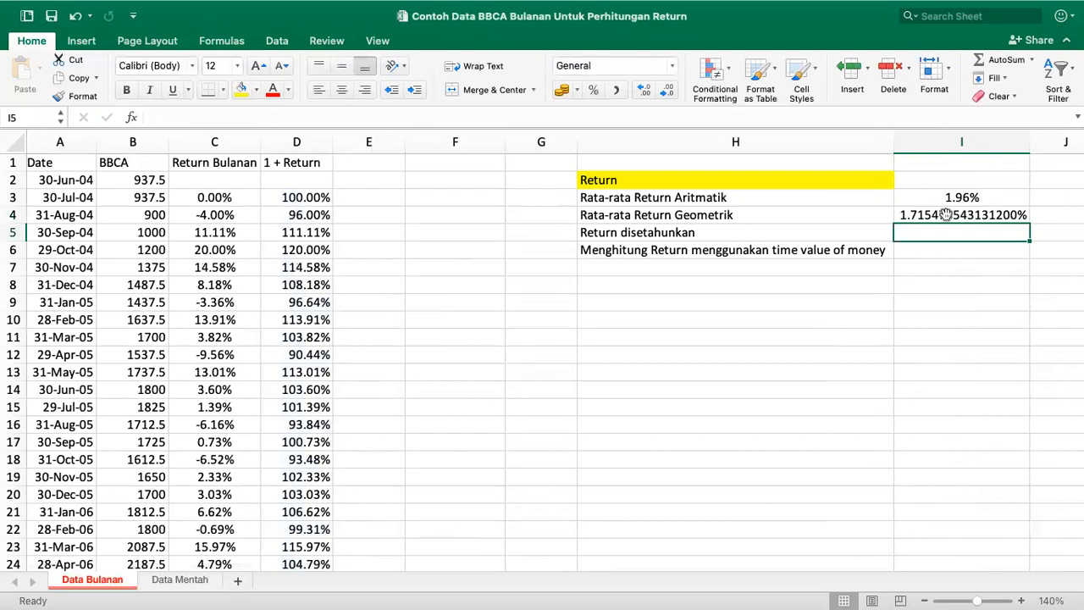
Examine the GEOMEAN formula in I4, including its D3:D206 range and the subtraction of 1
left_click(947, 215)
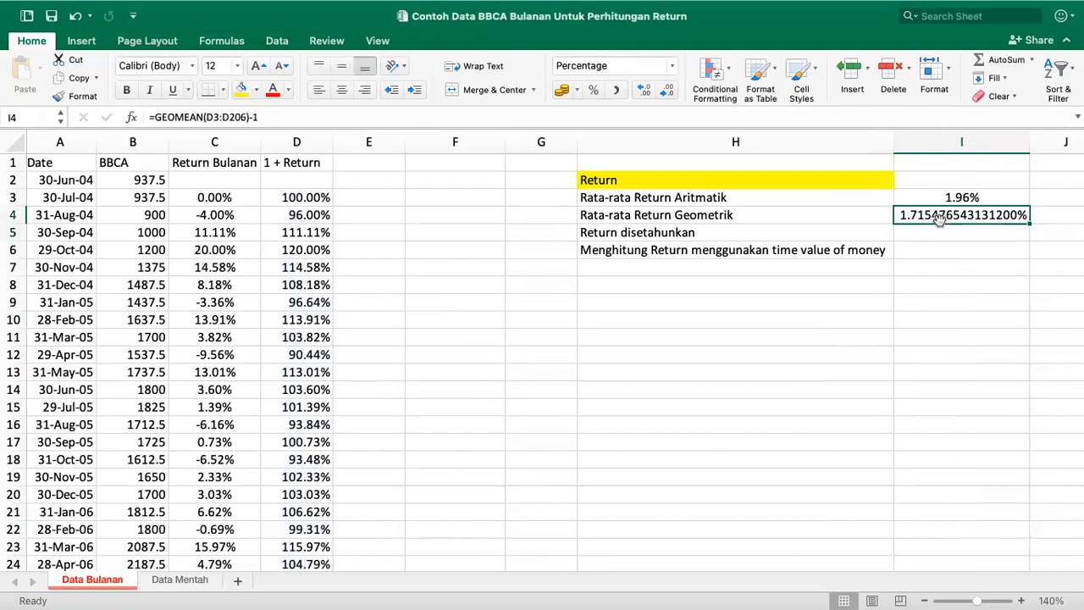
double_click(939, 216)
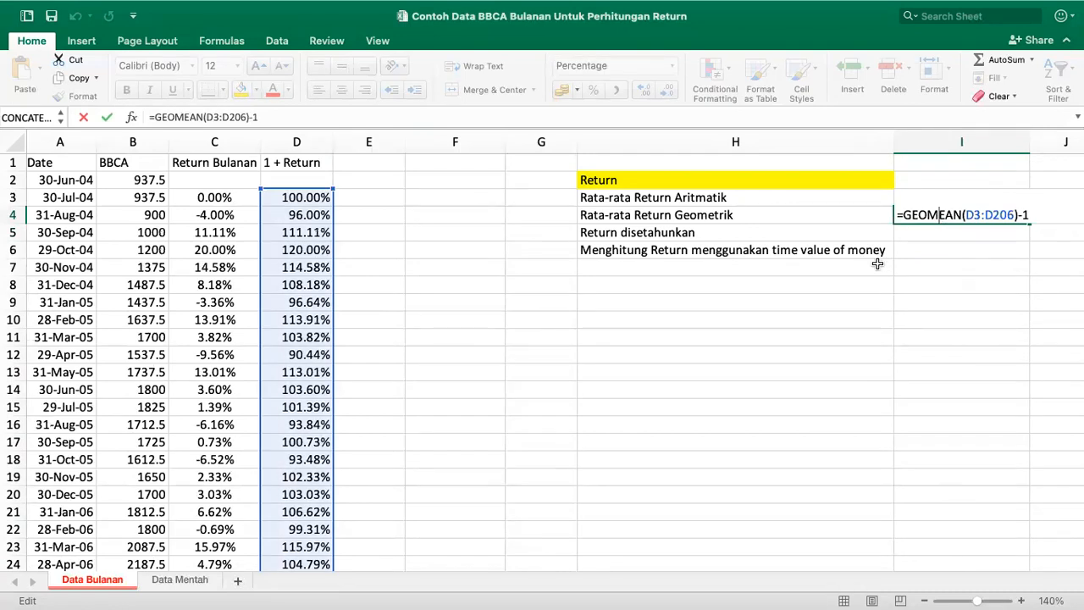
key("Right")
key("Right")
key("Right")
key("Right")
key("Right")
key("Right")
key("Right")
key("Right")
key("Right")
key("Right")
key("Right")
key("Right")
key("Right")
key("Right")
key("Return")
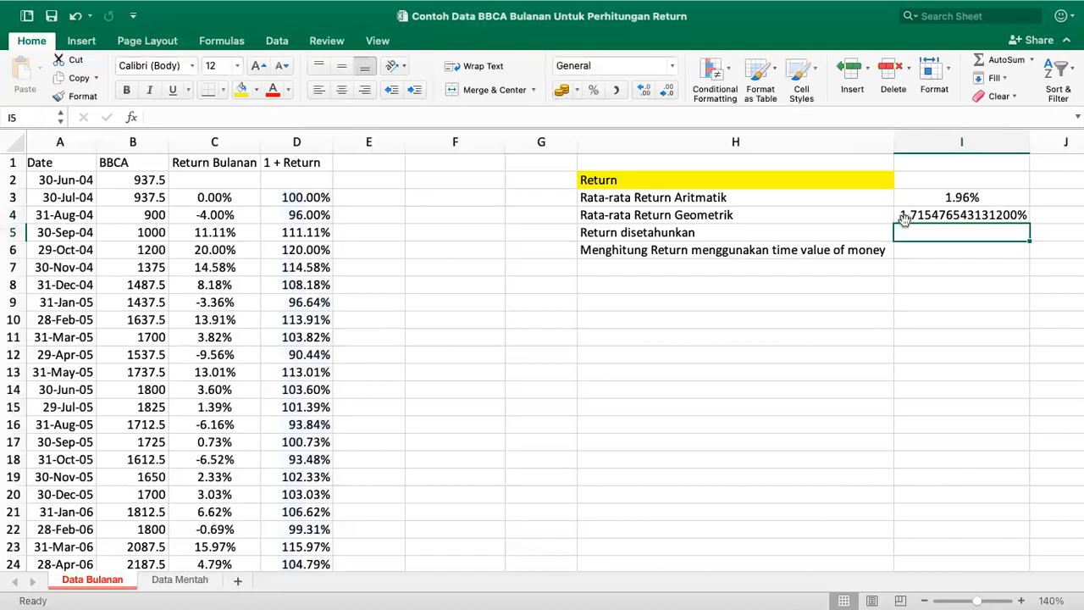
double_click(915, 214)
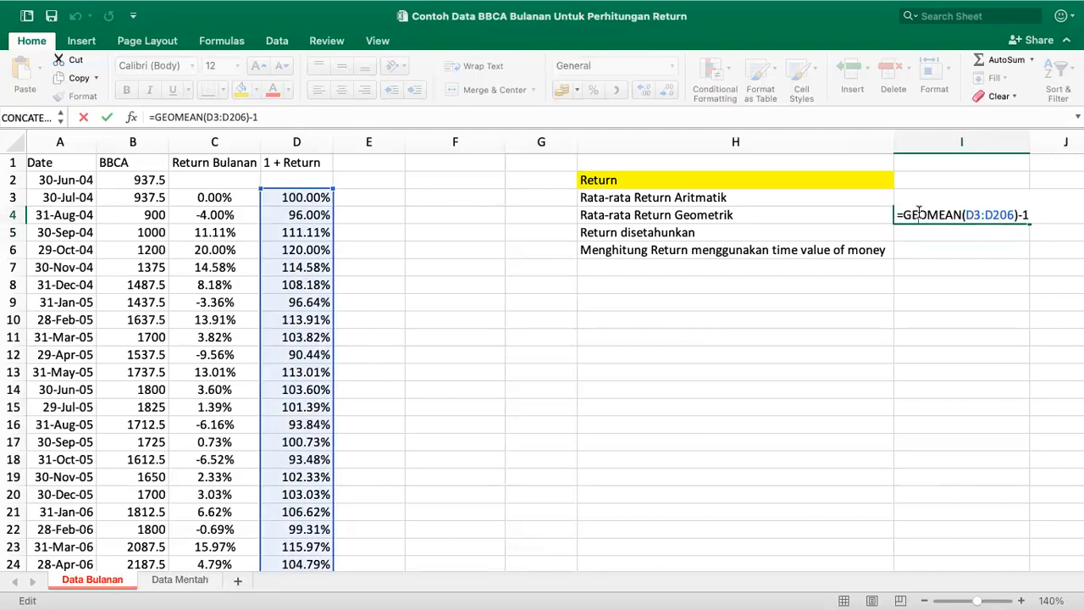
key("Return")
Reduce the geometric average return in I4 to two decimals and center it in the cell
left_click(922, 217)
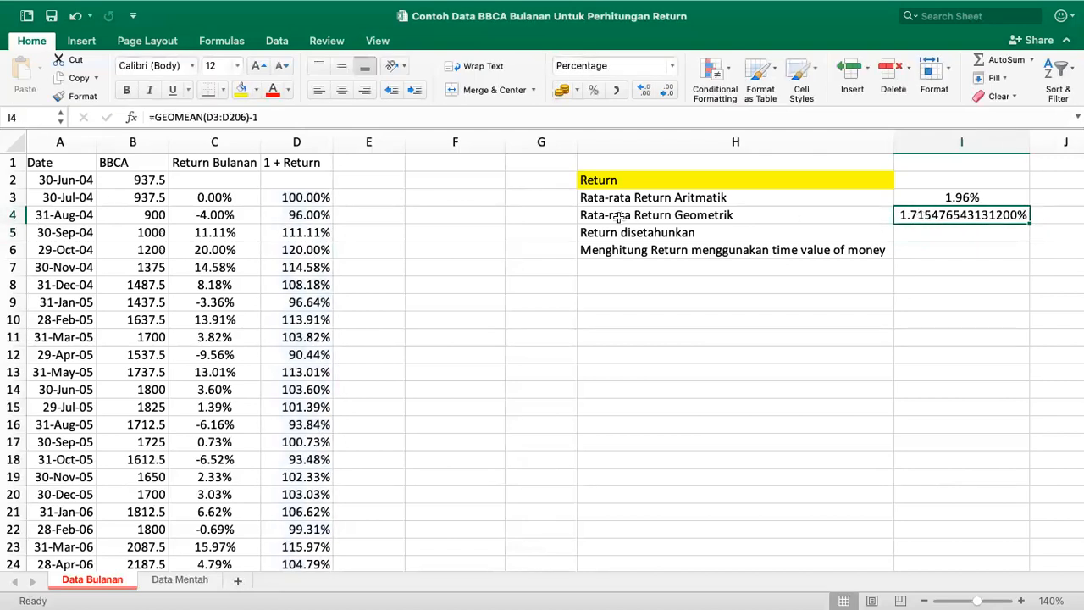
left_click(668, 89)
left_click(669, 89)
left_click(668, 89)
left_click(668, 89)
left_click(669, 89)
left_click(668, 89)
left_click(668, 89)
left_click(669, 89)
left_click(668, 88)
left_click(668, 89)
left_click(669, 89)
left_click(342, 89)
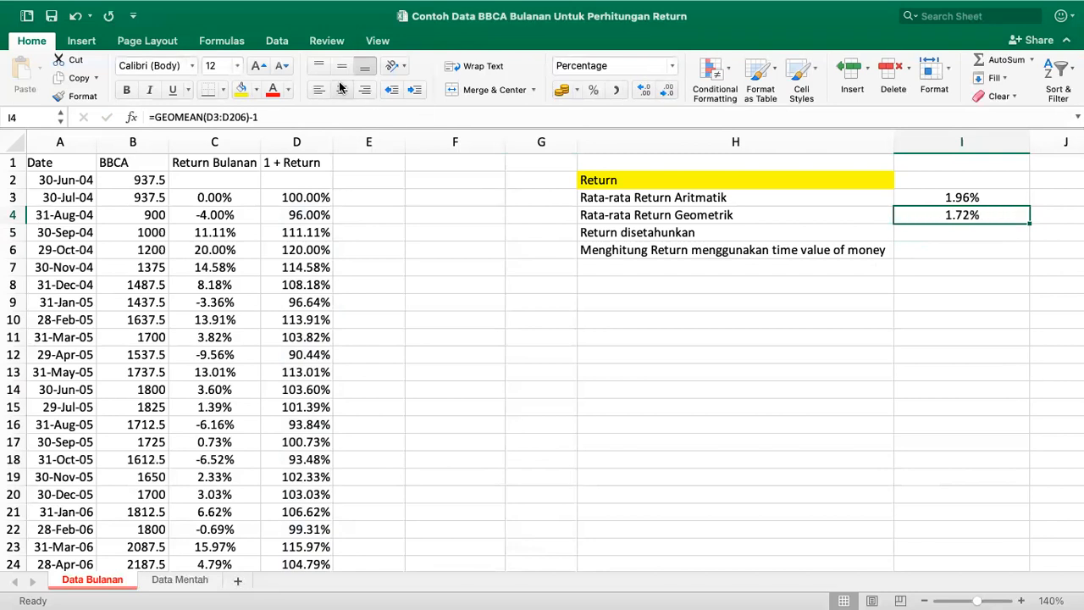
Show the arithmetic and geometric average returns in I3:I4 with four decimals
left_click(932, 199)
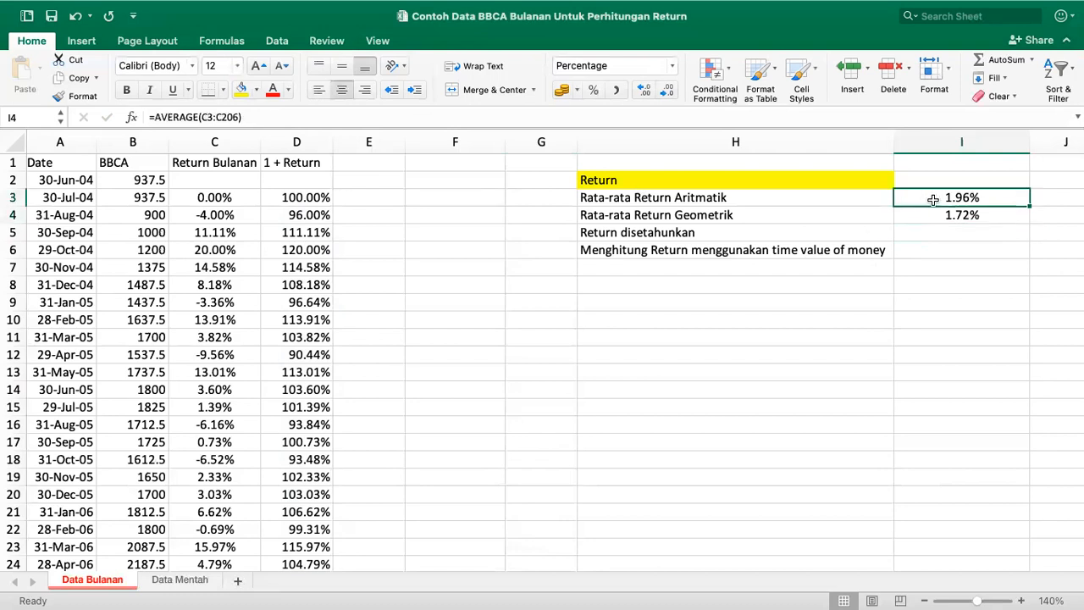
left_click_drag(933, 199, 928, 211)
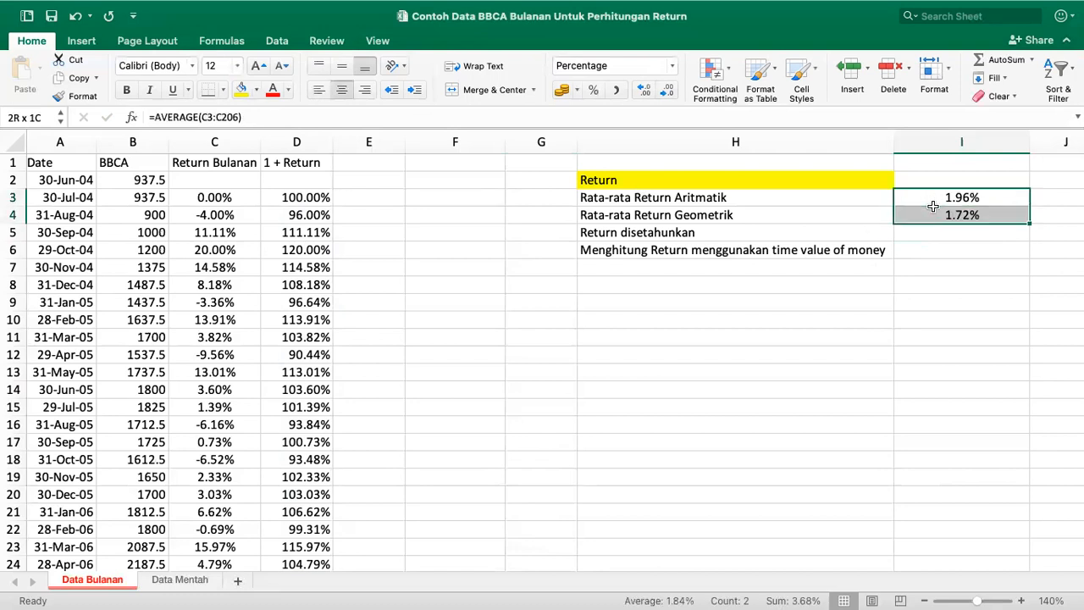
left_click(641, 92)
left_click(642, 92)
scroll(686, 216, "right", 3)
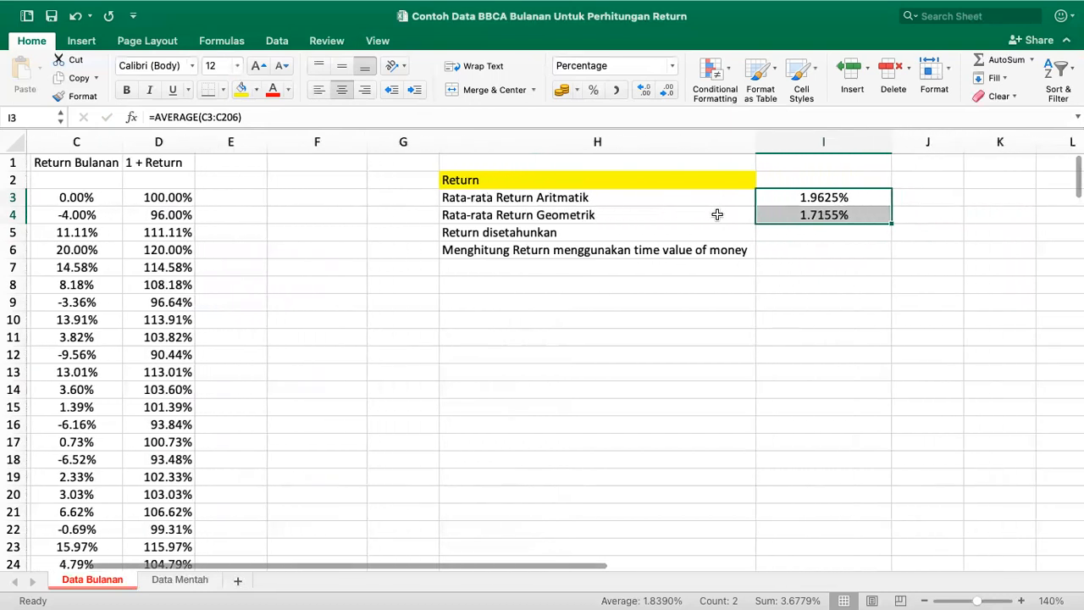
Compare the arithmetic average in I3 with the geometric average in I4 and narrow column I slightly
left_click(637, 200)
left_click(819, 195)
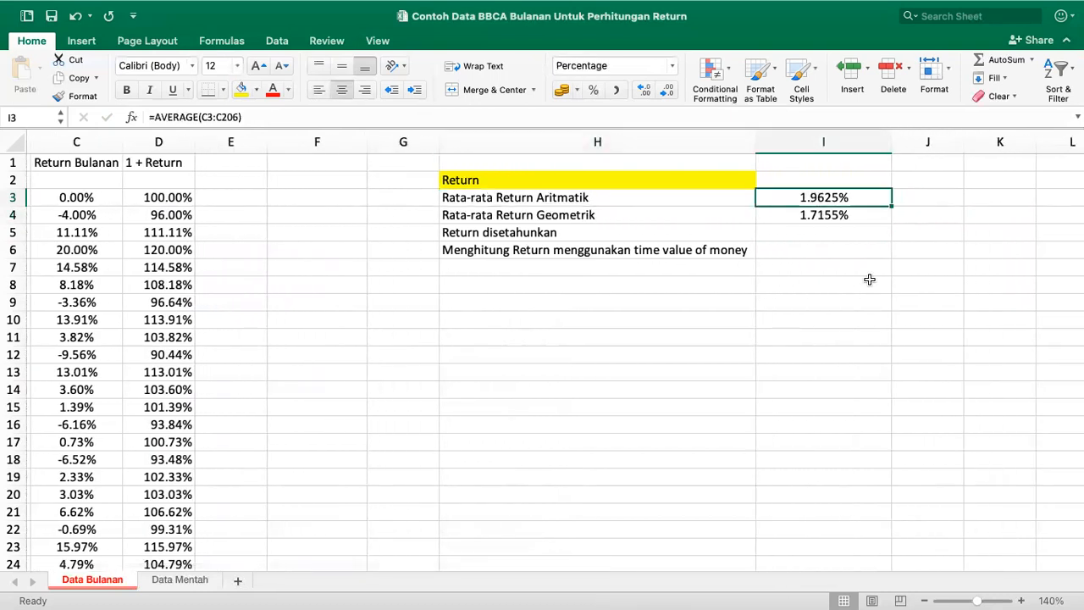
left_click(663, 217)
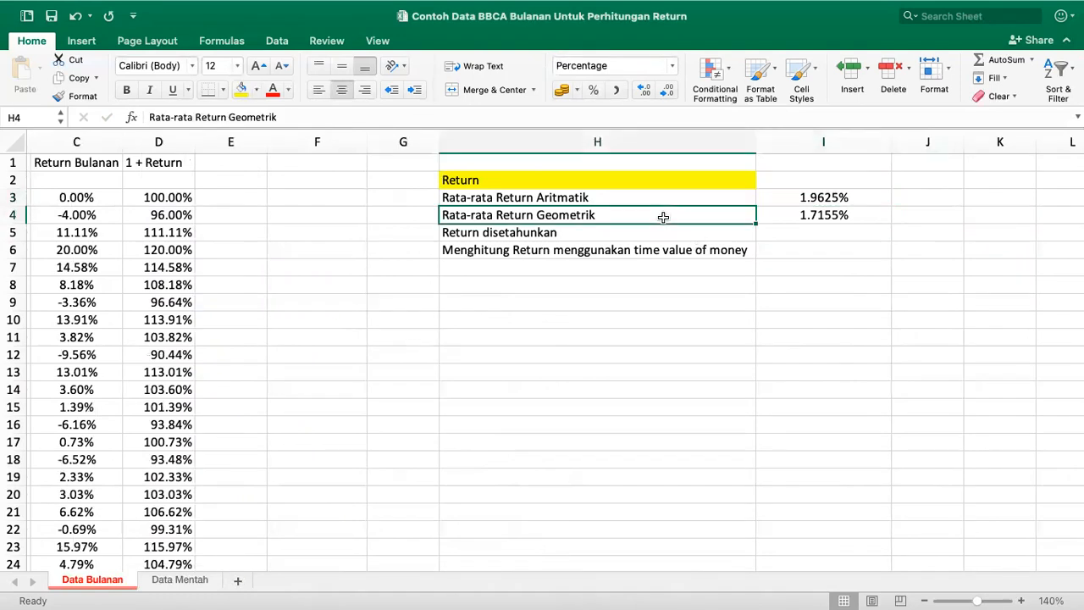
left_click(817, 212)
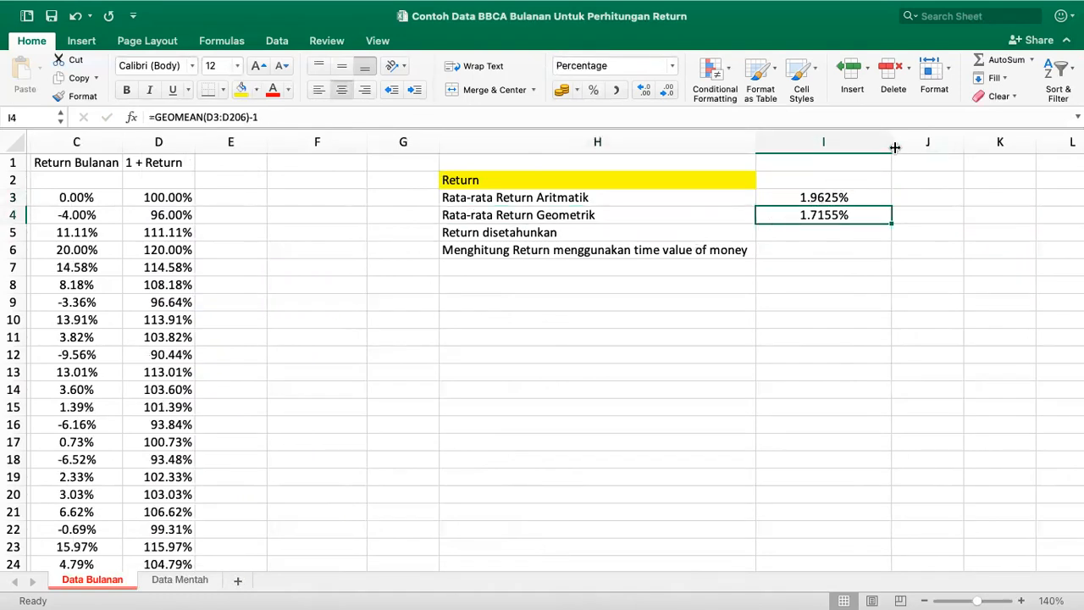
left_click_drag(893, 146, 876, 149)
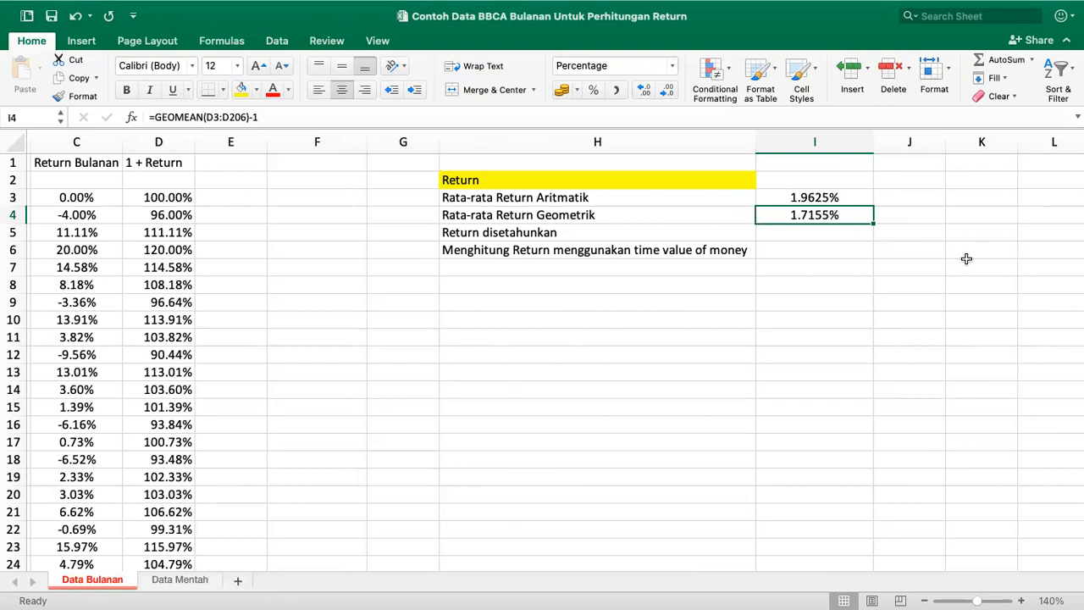
left_click(836, 194)
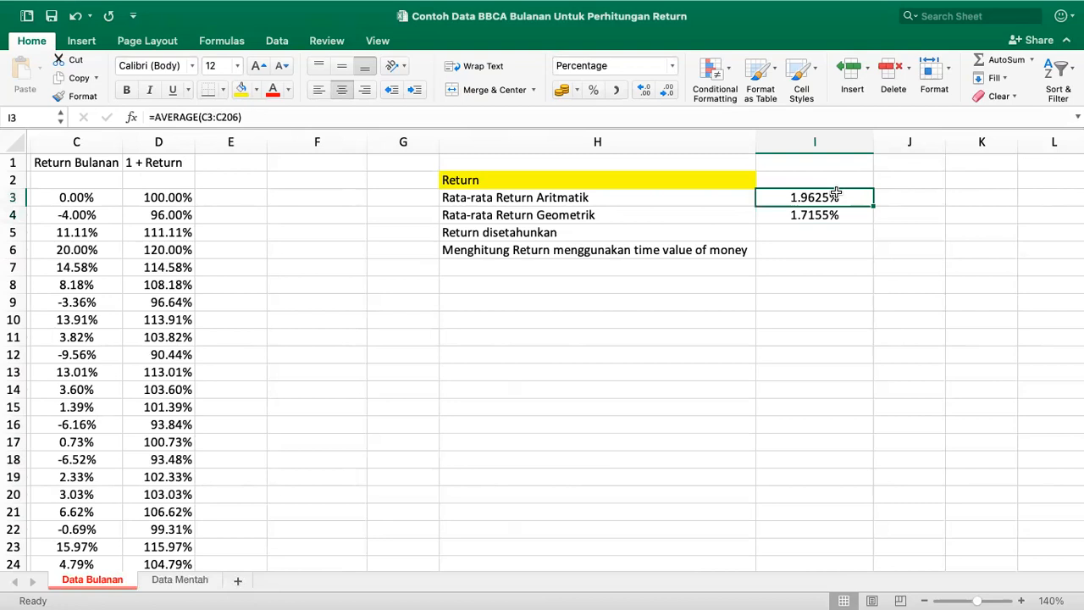
left_click(800, 216)
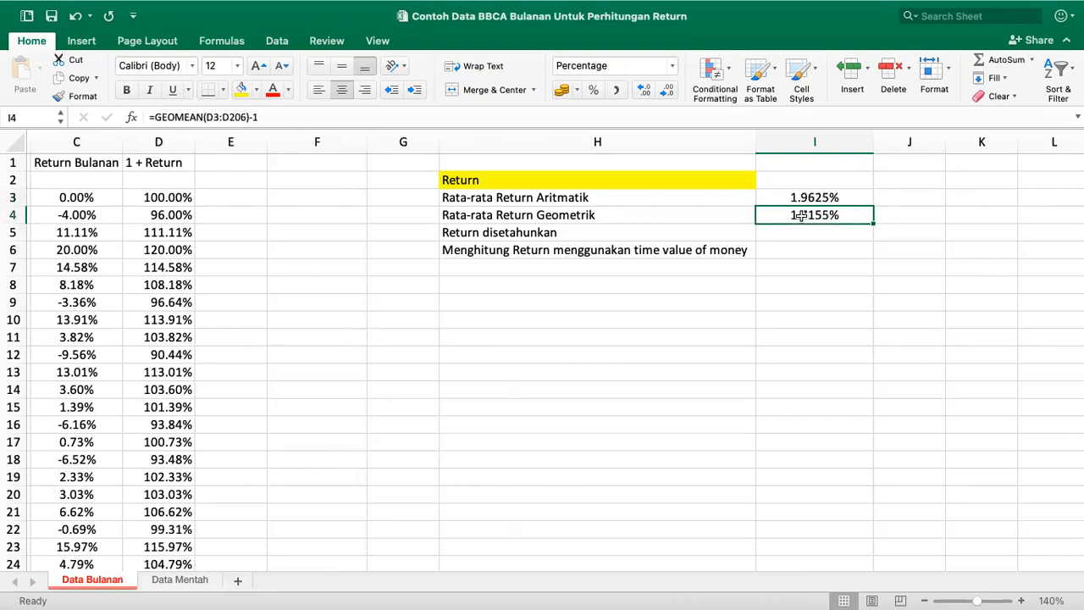
Copy the Date column A into column K, starting at K1
scroll(579, 270, "left", 3)
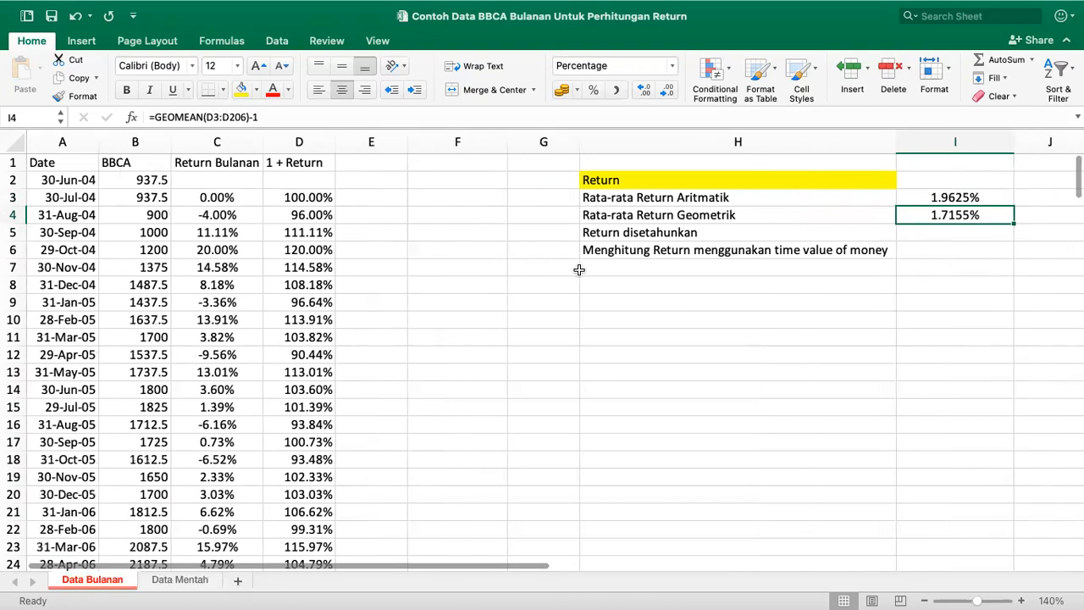
left_click(51, 144)
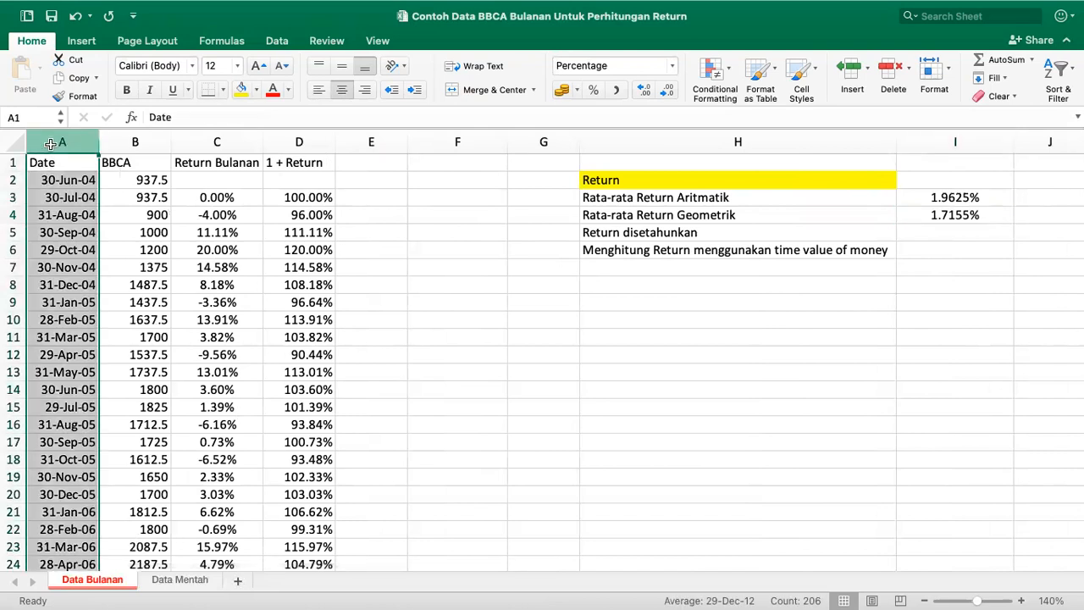
key("ctrl+c")
scroll(393, 237, "right", 10)
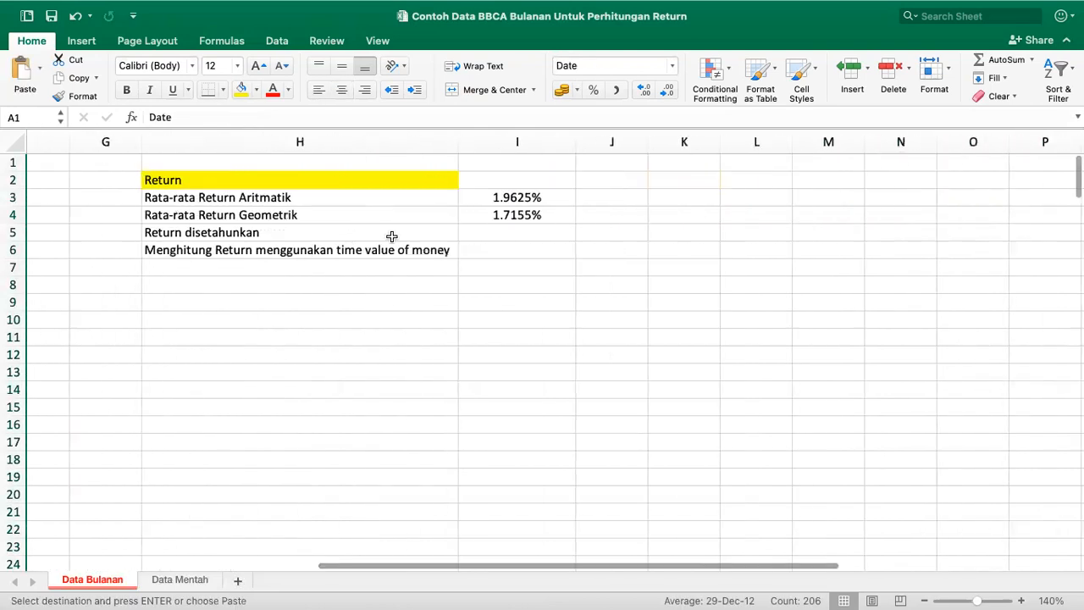
left_click(661, 163)
key("super+v")
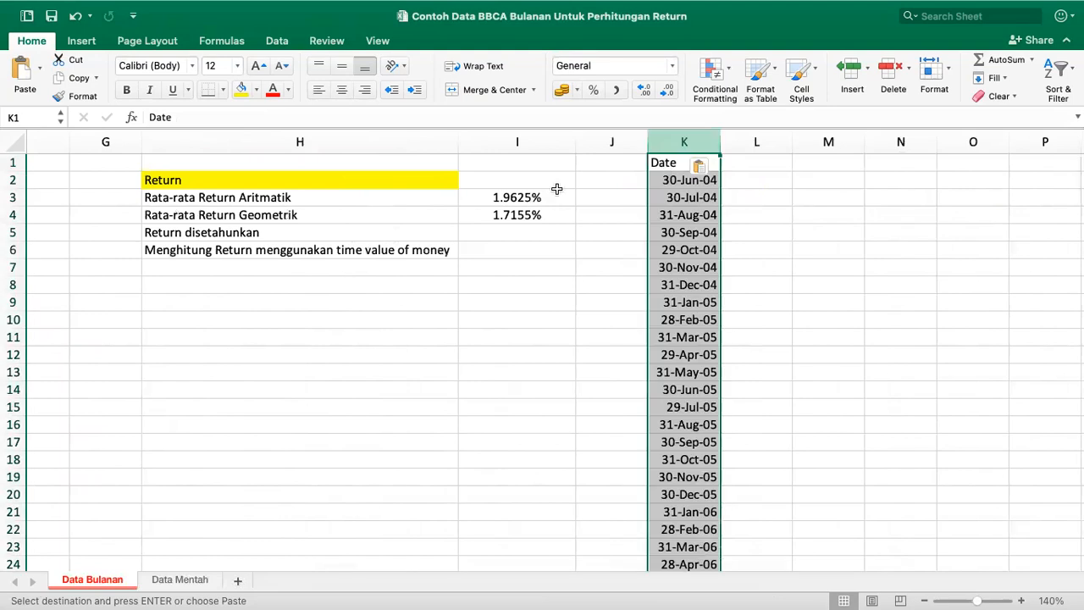
Copy the BBCA price column B into column L, starting at L1
scroll(557, 188, "left", 10)
left_click(129, 142)
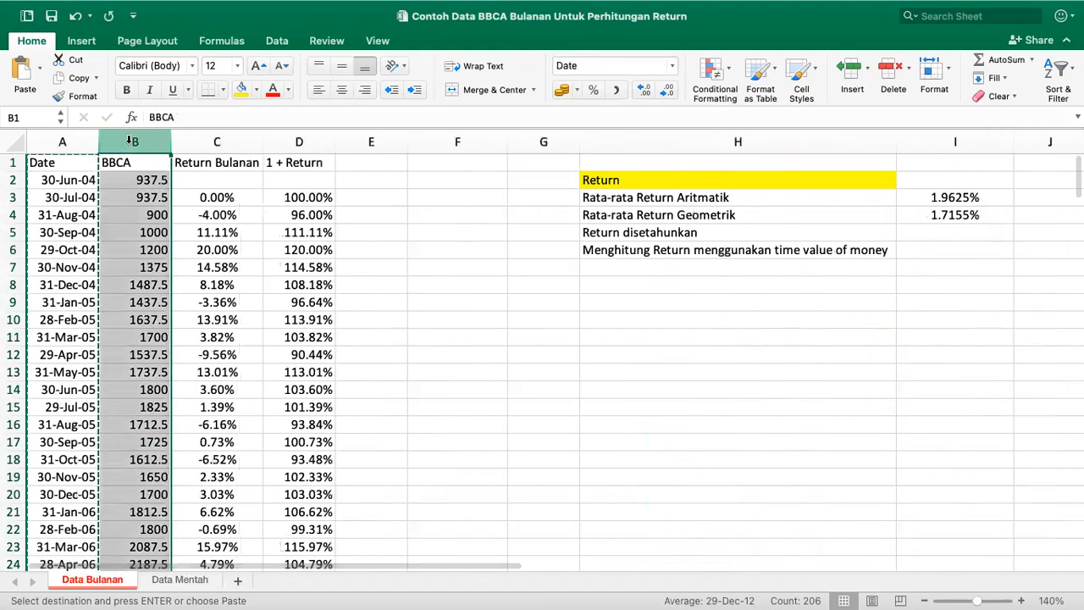
key("super+c")
scroll(418, 234, "right", 10)
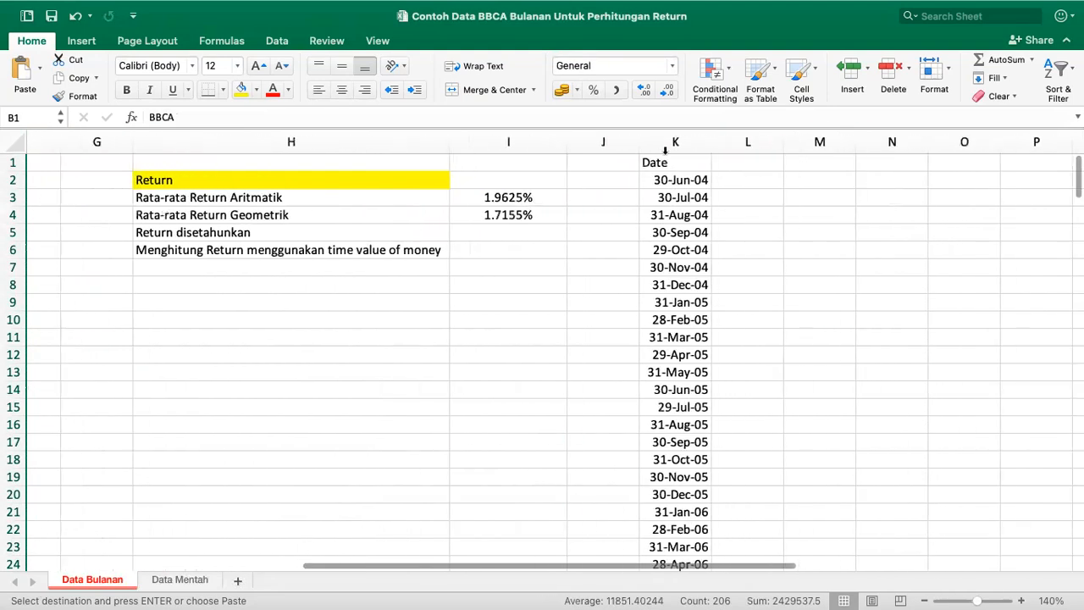
left_click(728, 163)
key("super+v")
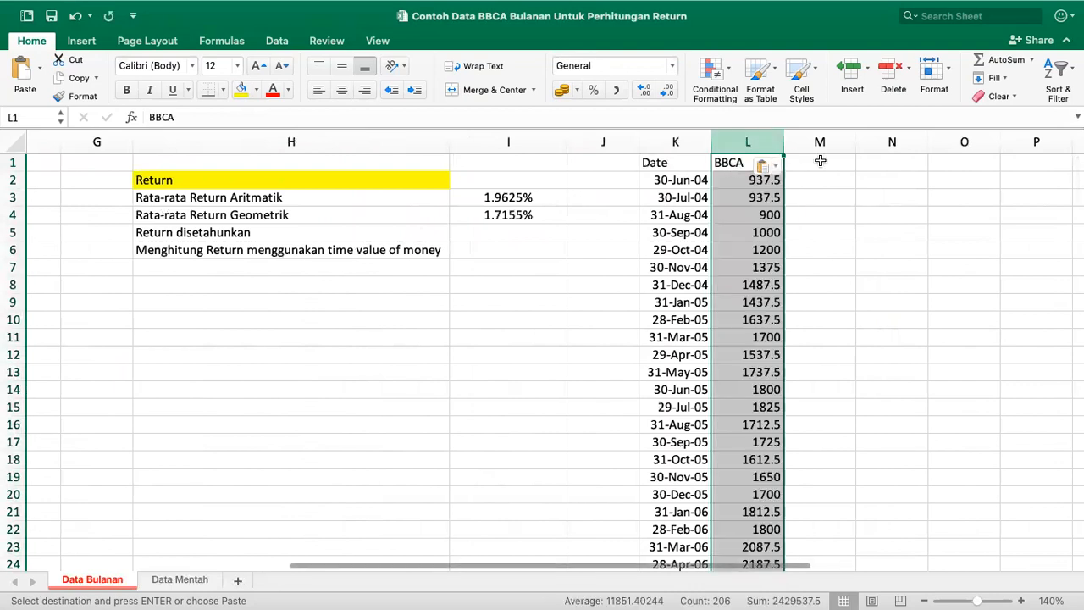
Link M1 to the arithmetic average return with the formula =I3
left_click(820, 161)
type("=")
left_click(539, 197)
key("Return")
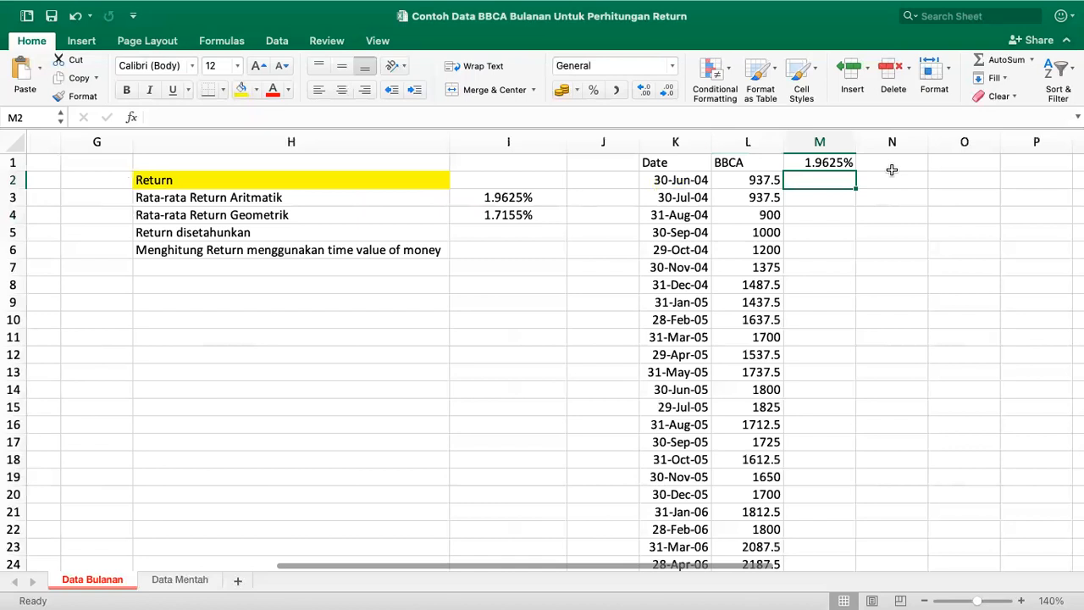
Link N1 to the geometric average return with the formula =I4
type("=")
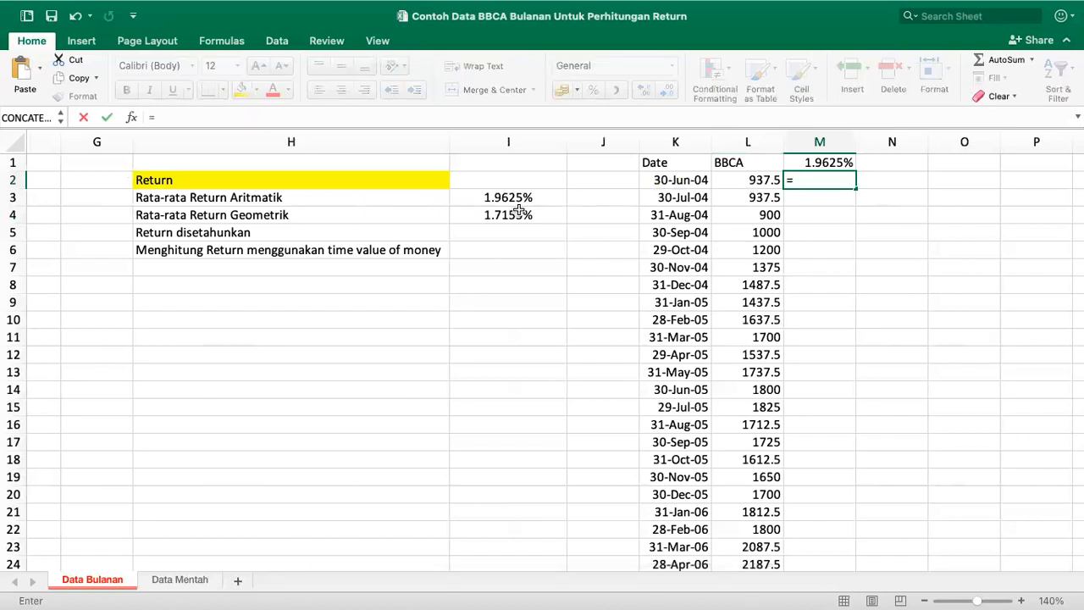
key("Escape")
left_click(886, 160)
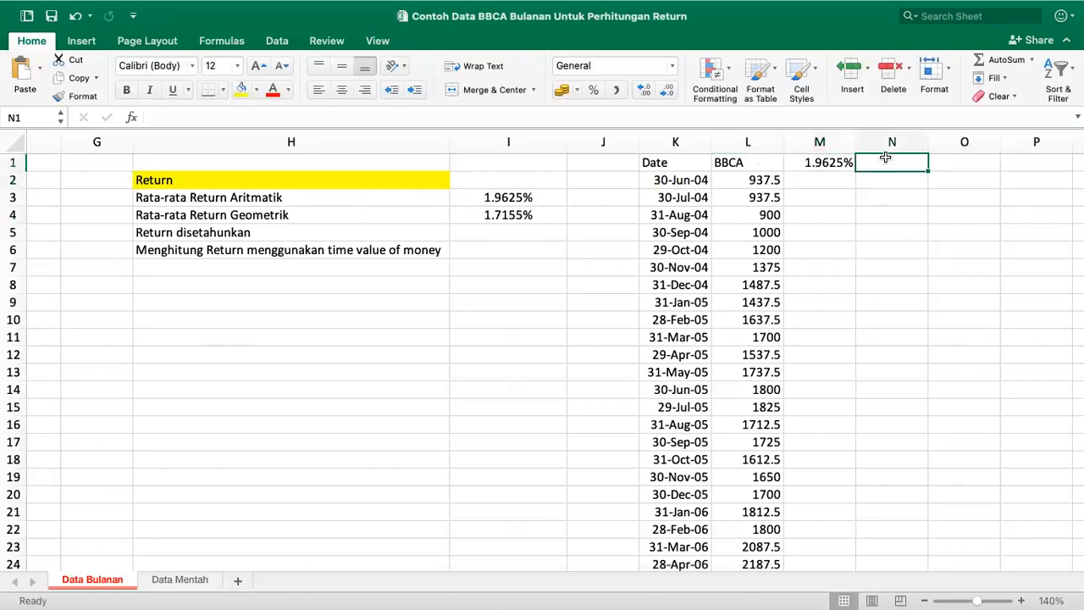
type("=")
left_click(508, 216)
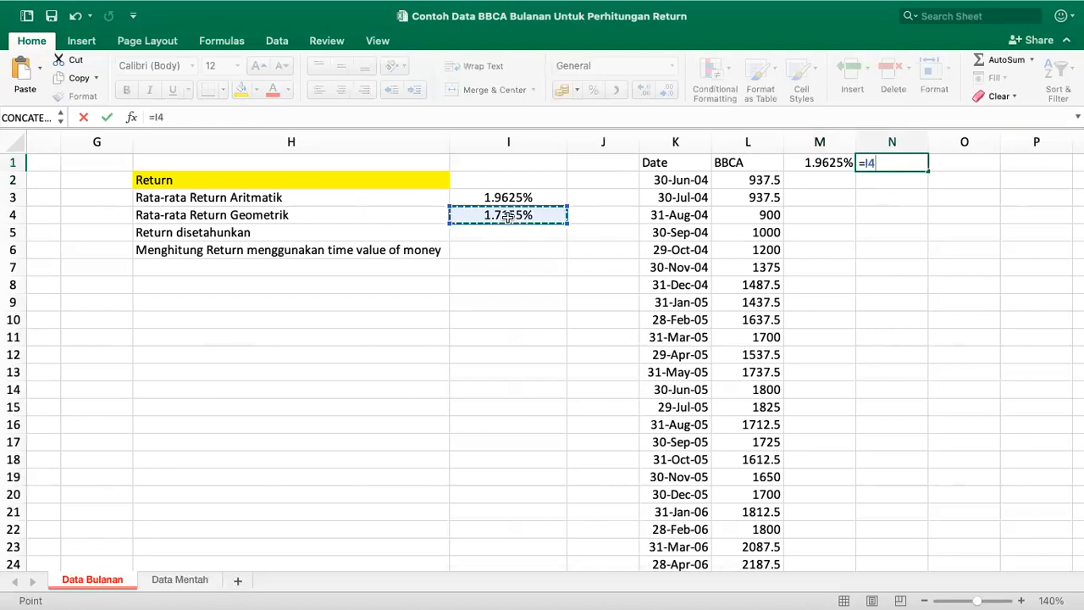
key("Return")
Color the arithmetic average in M1 red and the geometric average in N1 dark blue
left_click(809, 161)
left_click(273, 89)
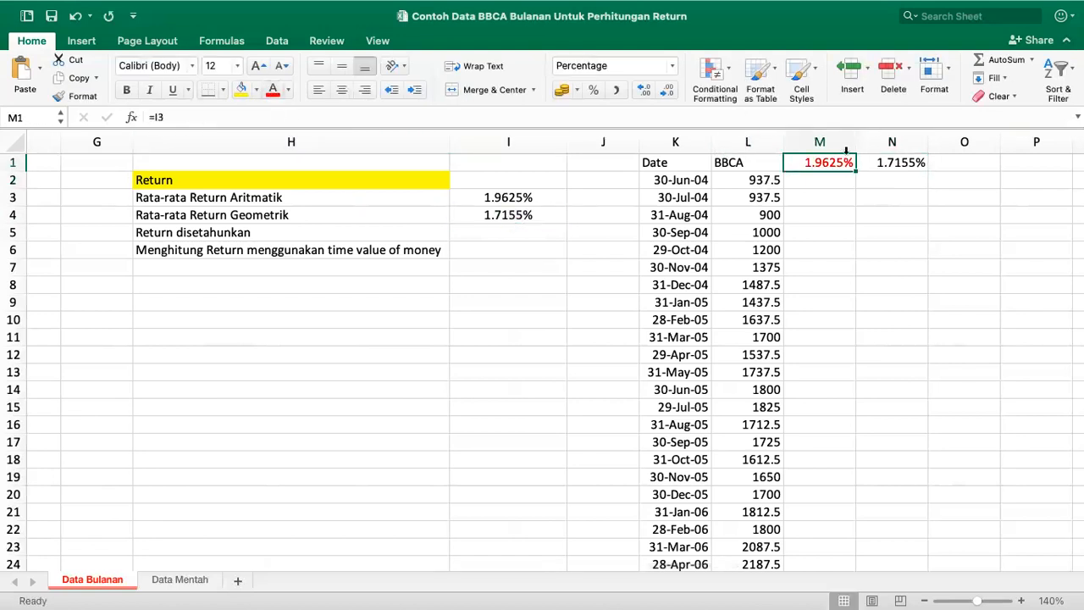
left_click(888, 162)
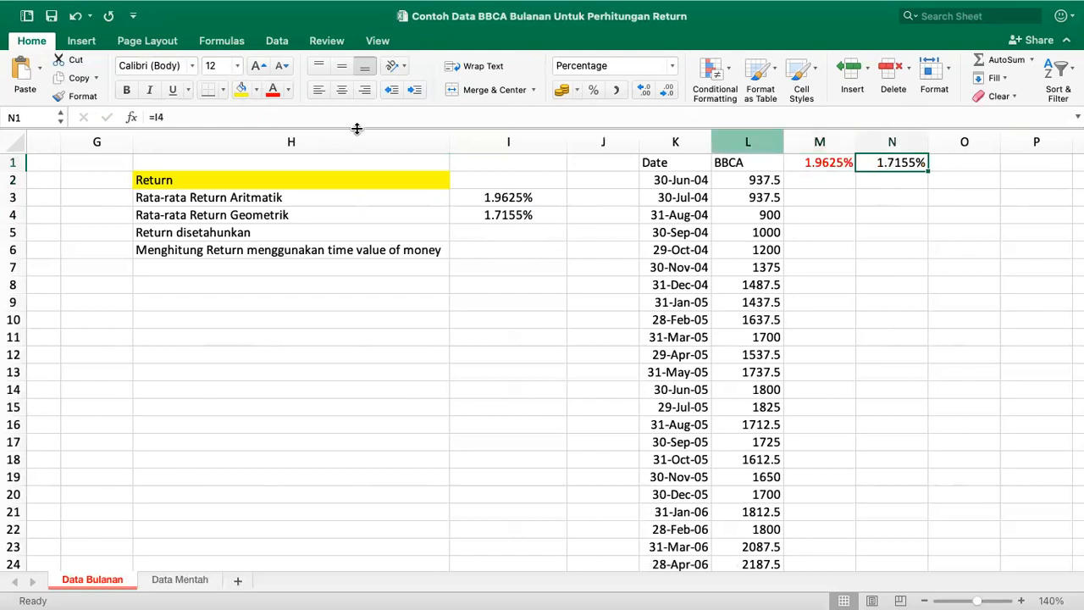
left_click(289, 90)
left_click(385, 269)
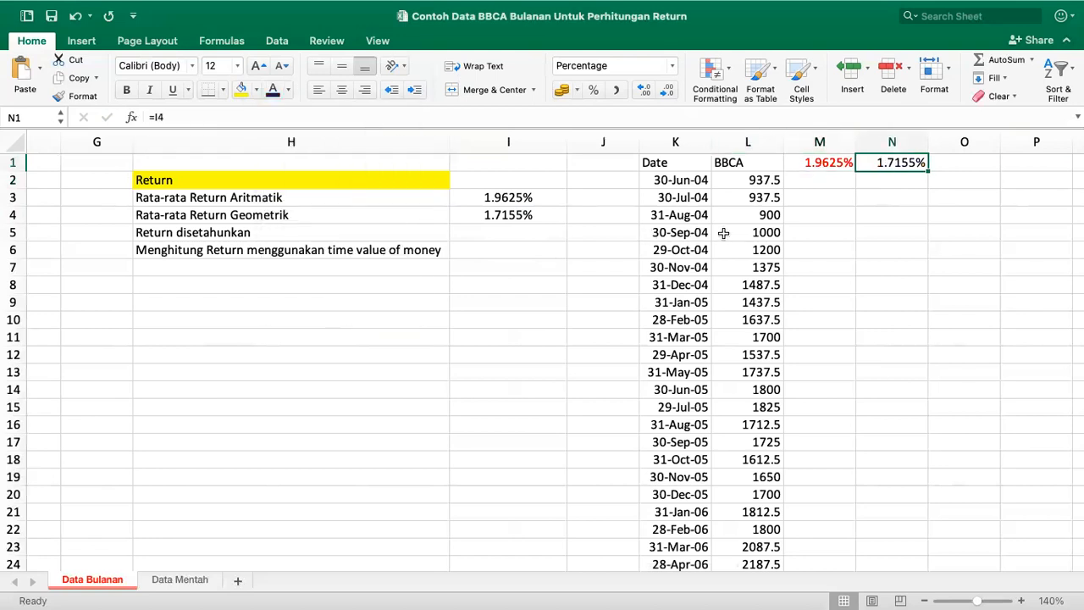
Compare the first BBCA price in L2 with the last price in L206
left_click(821, 200)
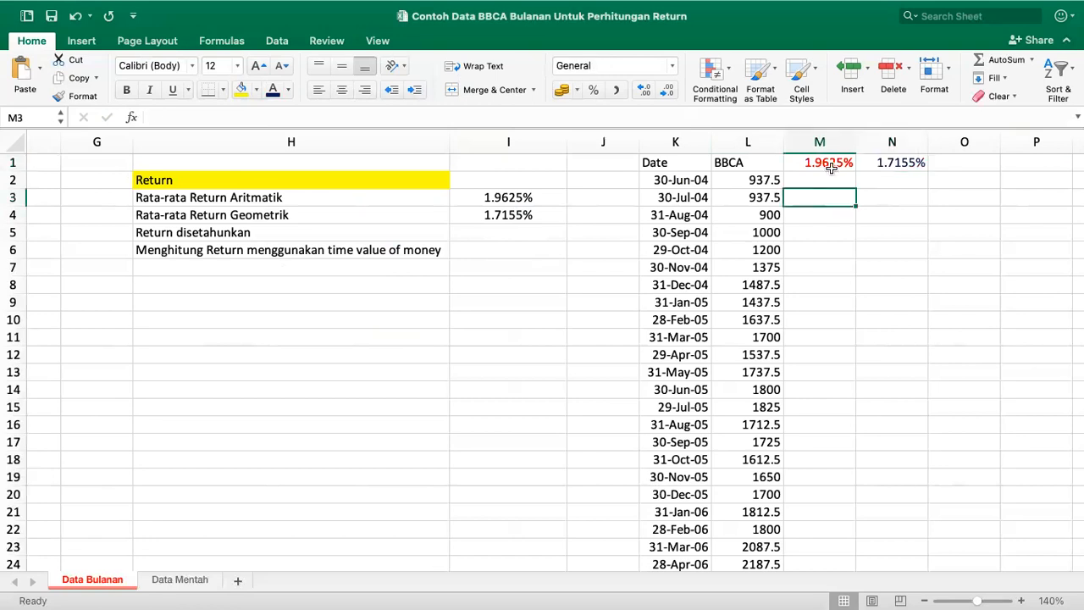
scroll(582, 214, "left", 1)
scroll(582, 214, "left", 1)
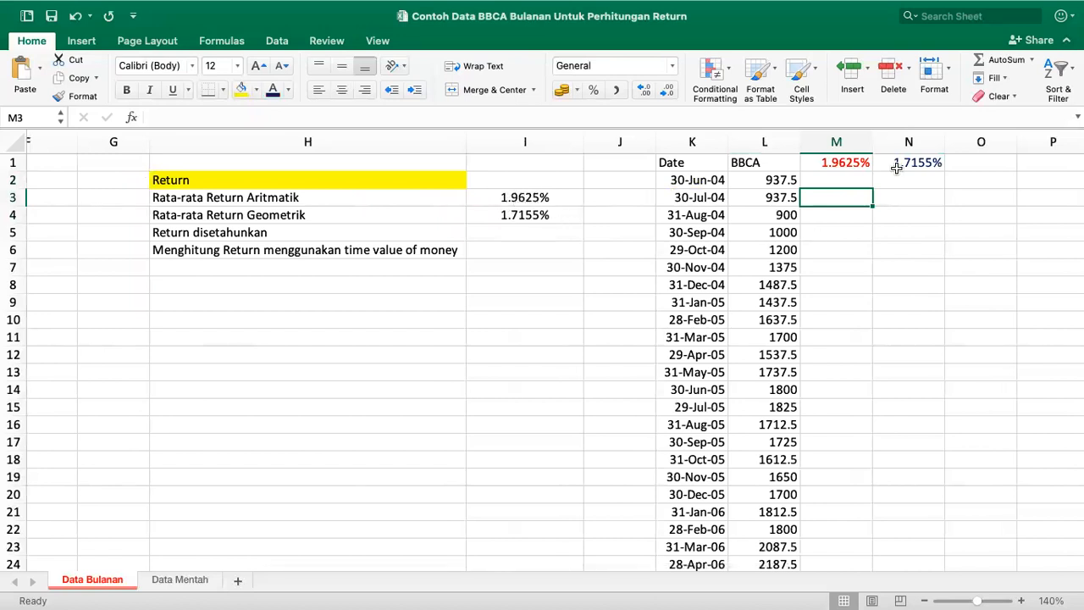
left_click(764, 177)
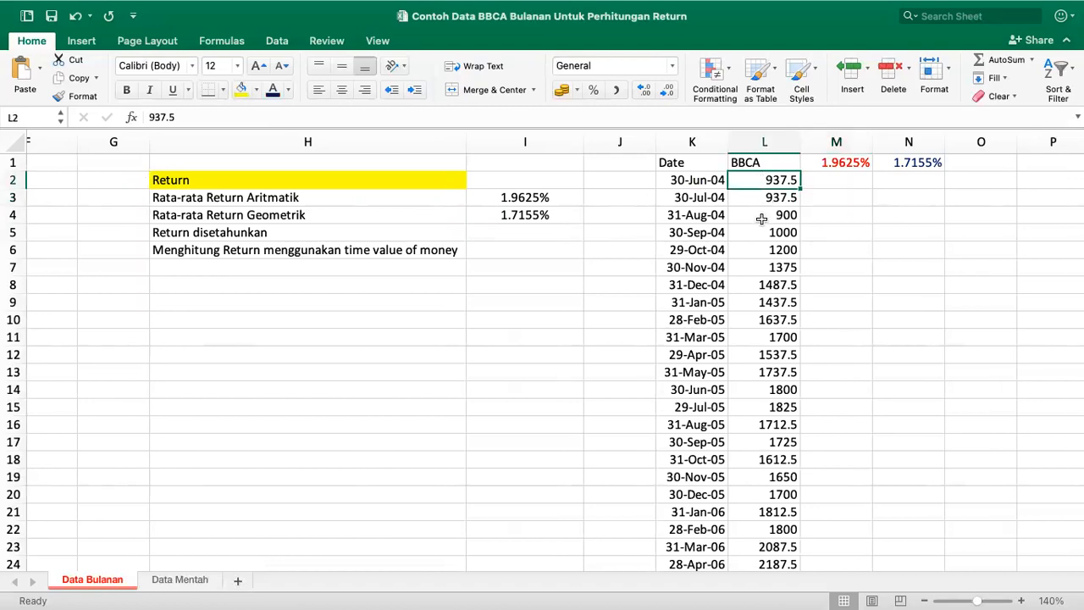
scroll(762, 218, "down", 20)
scroll(761, 217, "down", 10)
left_click(748, 305)
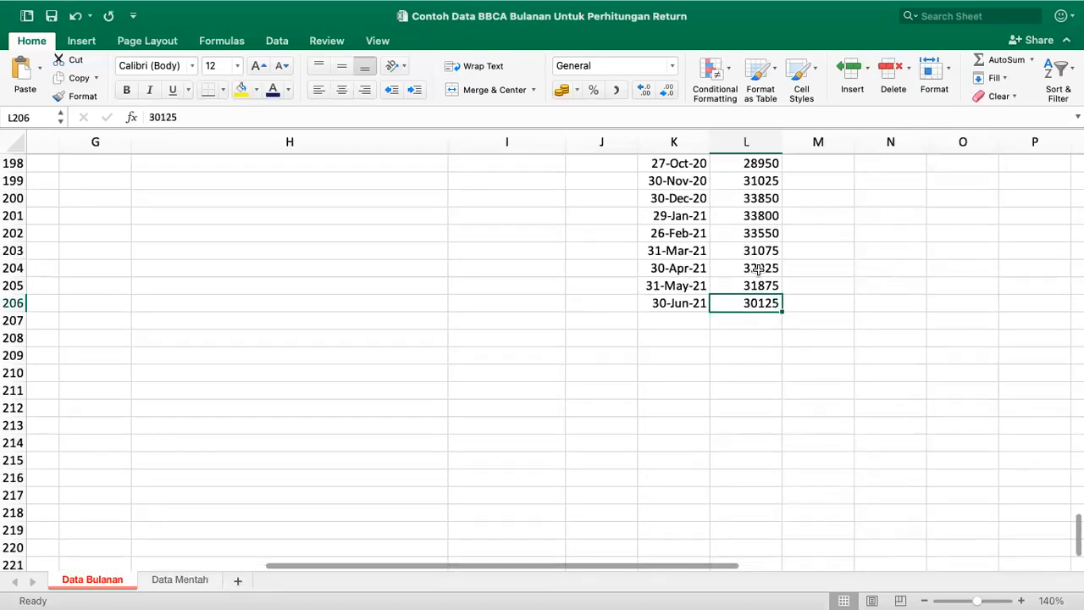
scroll(769, 222, "up", 20)
scroll(771, 223, "right", 1)
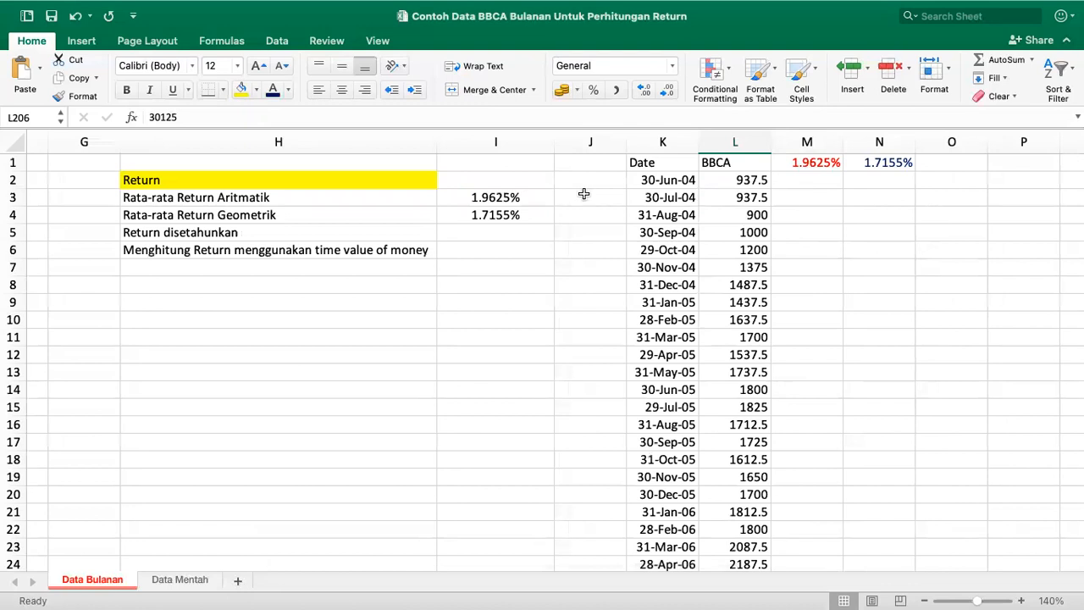
Review the arithmetic average in I3 alongside the starting price in L2 and the ending price in L206
left_click(523, 195)
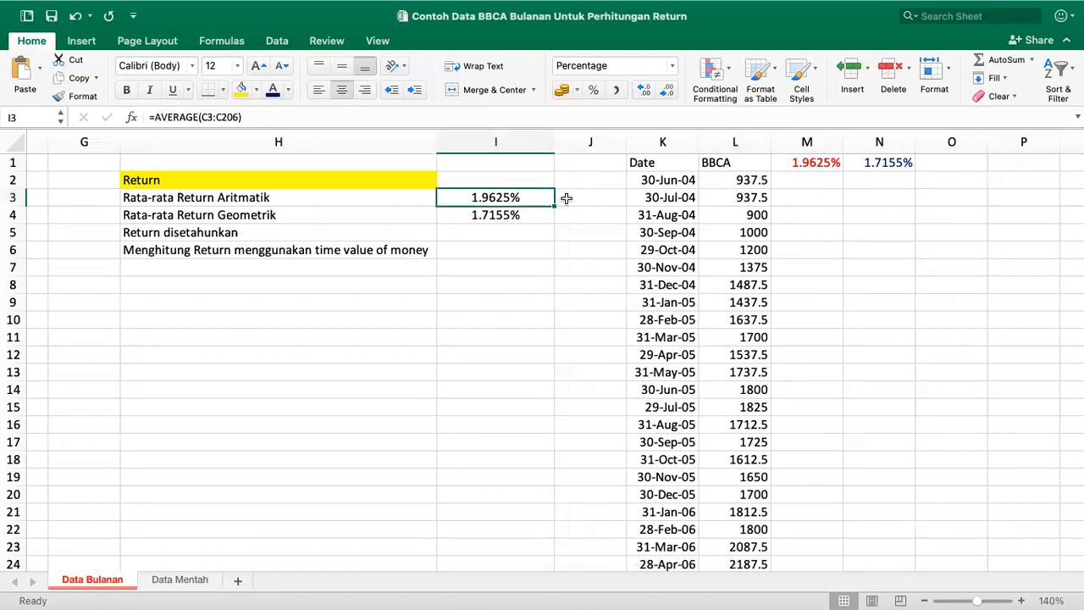
left_click(767, 179)
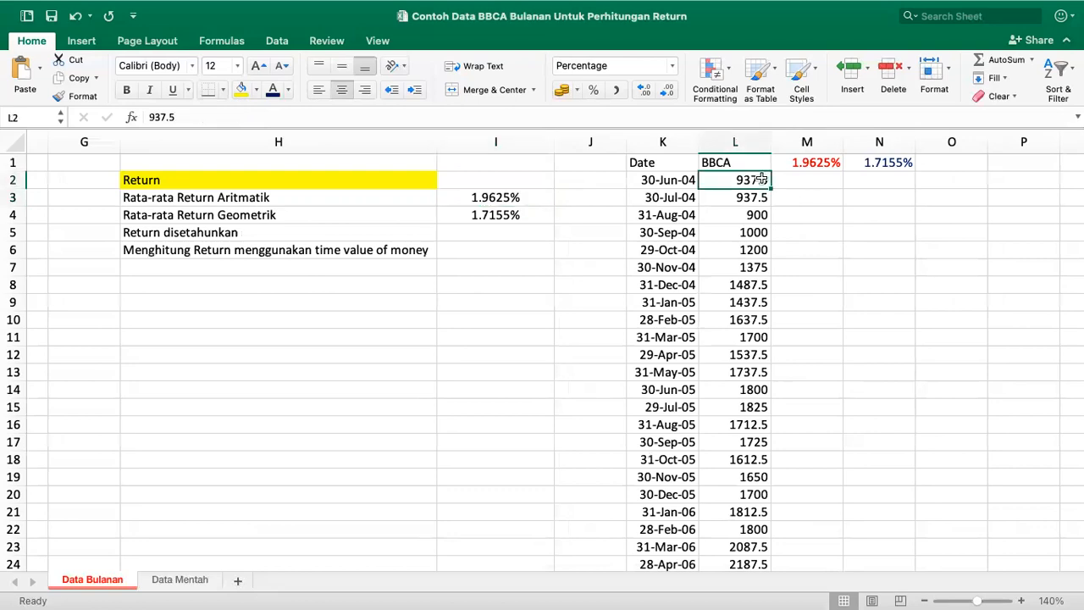
scroll(767, 310, "down", 15)
scroll(768, 313, "down", 20)
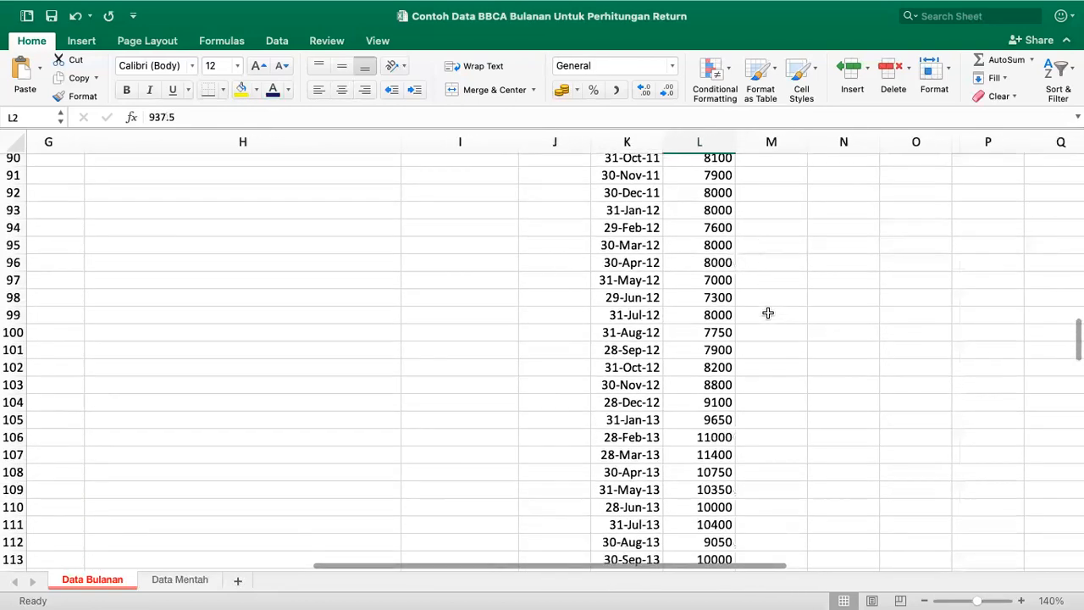
scroll(768, 313, "down", 20)
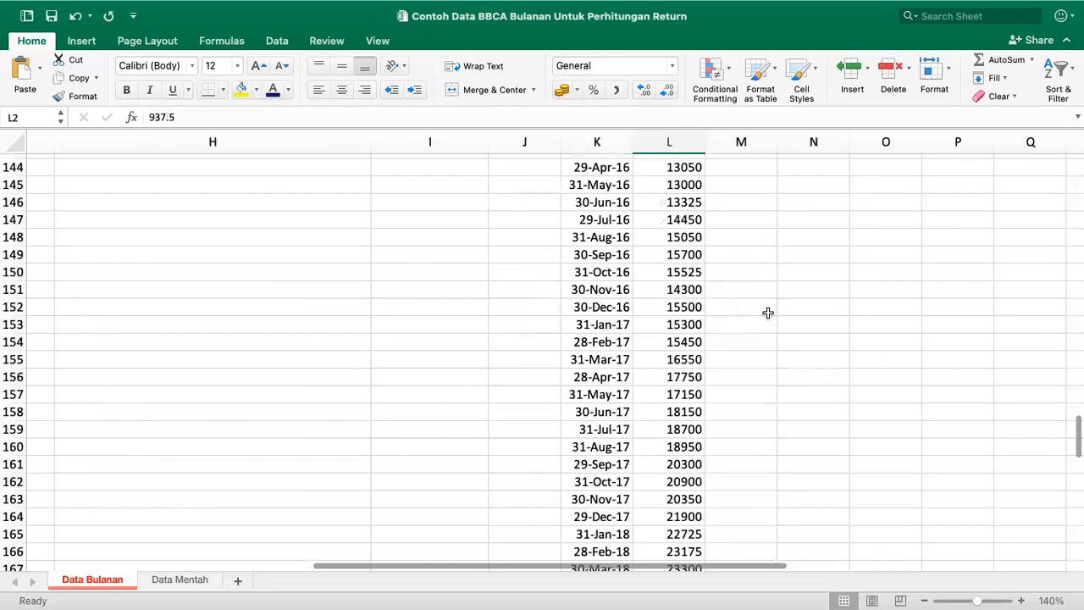
scroll(768, 314, "down", 3)
left_click(692, 366)
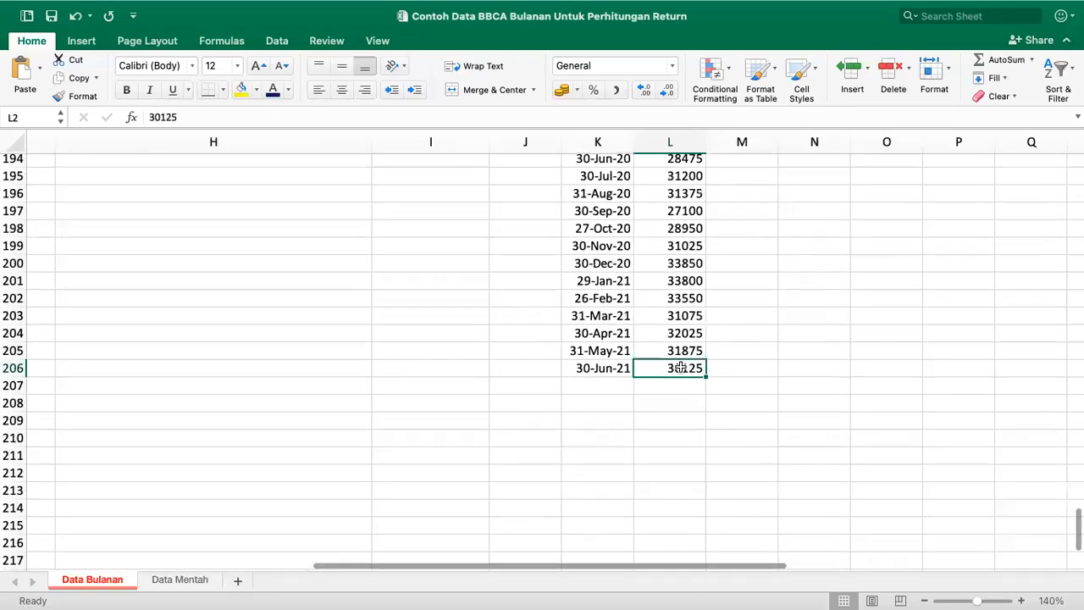
Set the font color of M3, beneath the arithmetic average, to red
scroll(740, 282, "up", 20)
scroll(741, 282, "up", 20)
scroll(740, 283, "right", 3)
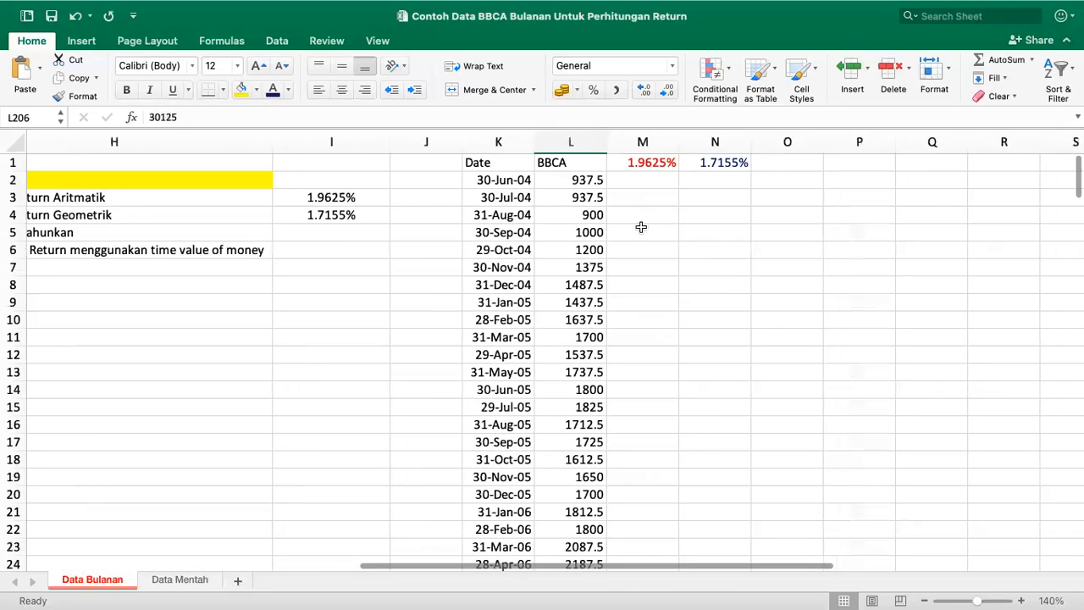
left_click(640, 196)
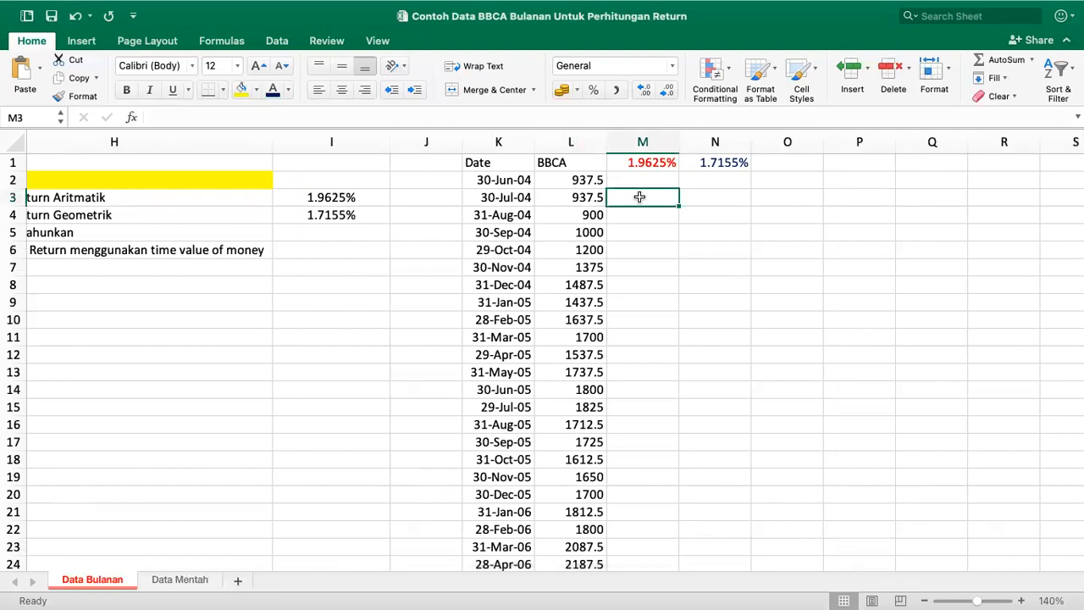
left_click(288, 89)
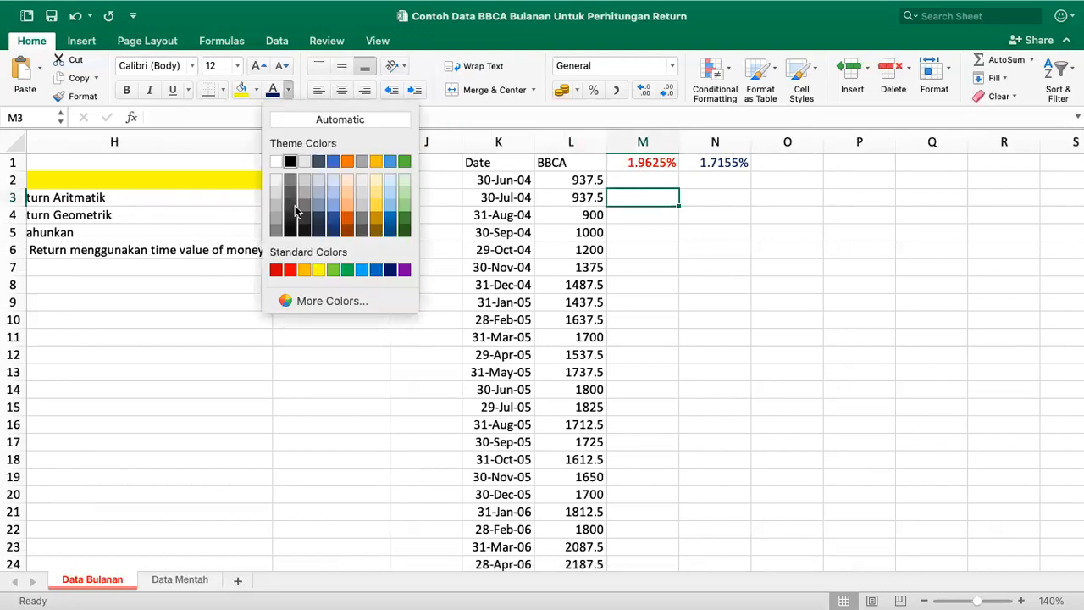
left_click(289, 270)
type("=")
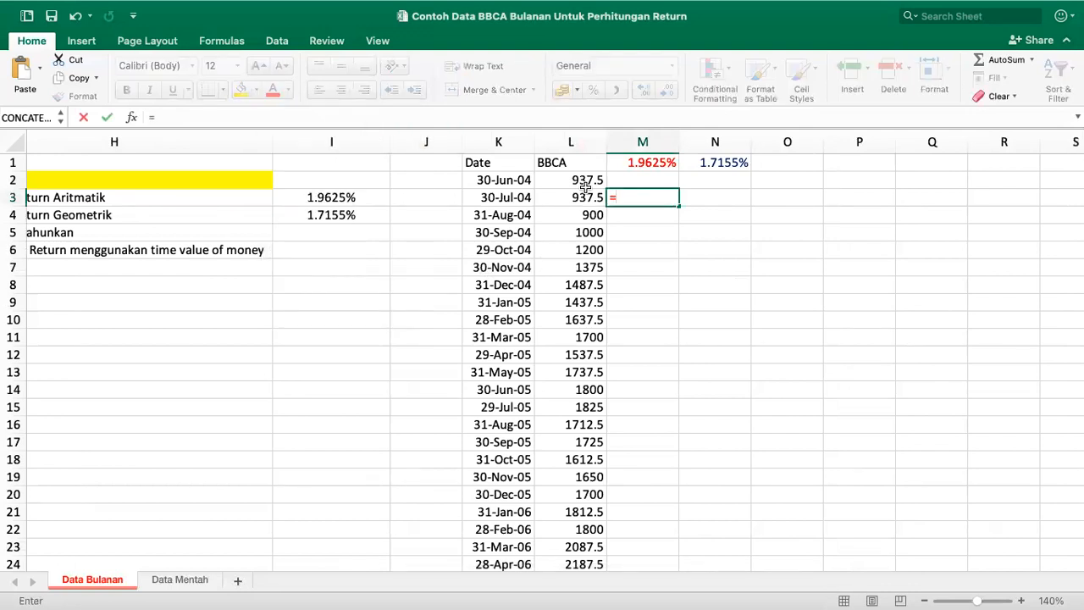
left_click(569, 199)
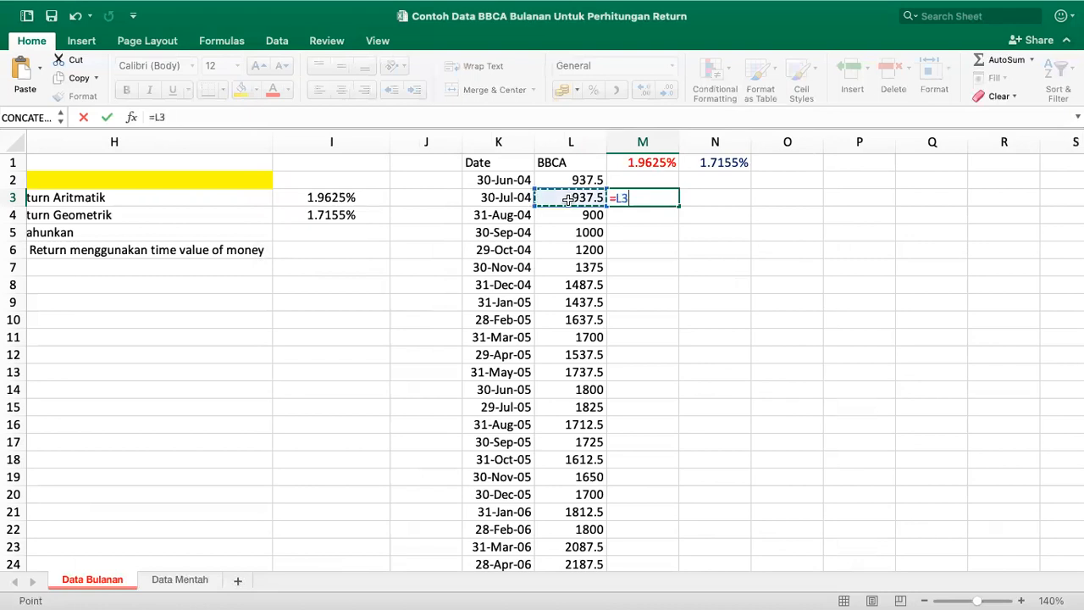
type("*")
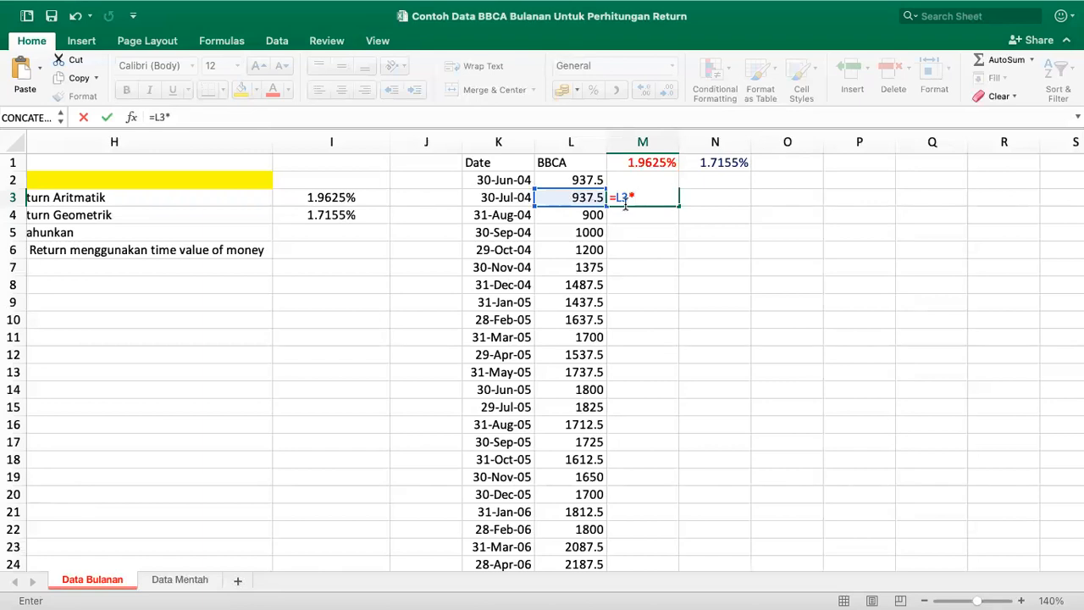
key("BackSpace")
key("BackSpace")
key("BackSpace")
key("BackSpace")
Enter the formula =L2*(1+$M$1) in M3 to project the June 2004 price by the arithmetic average
type("=")
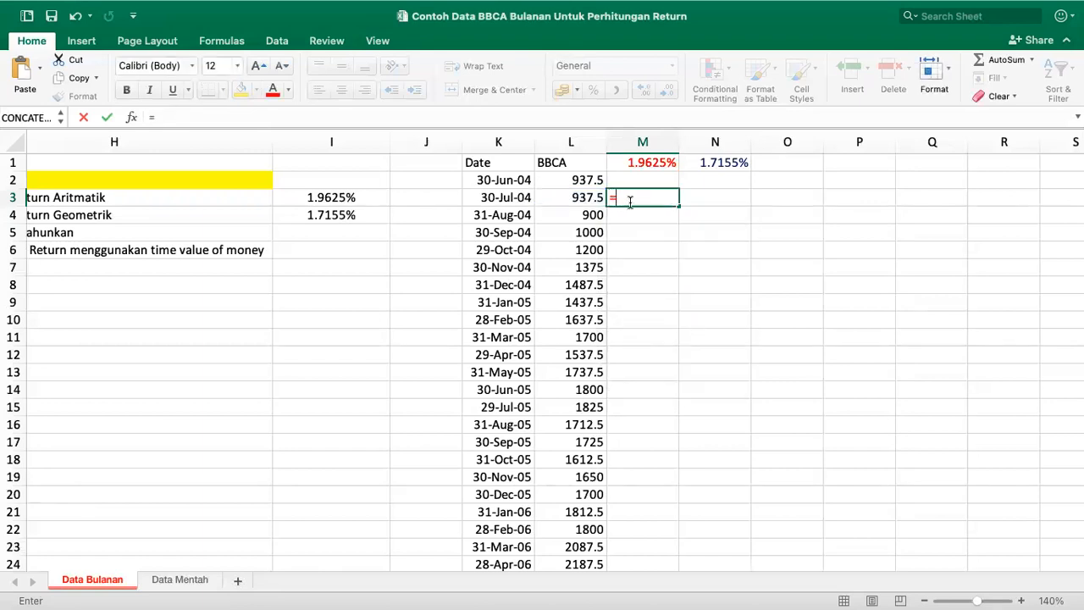
left_click(591, 174)
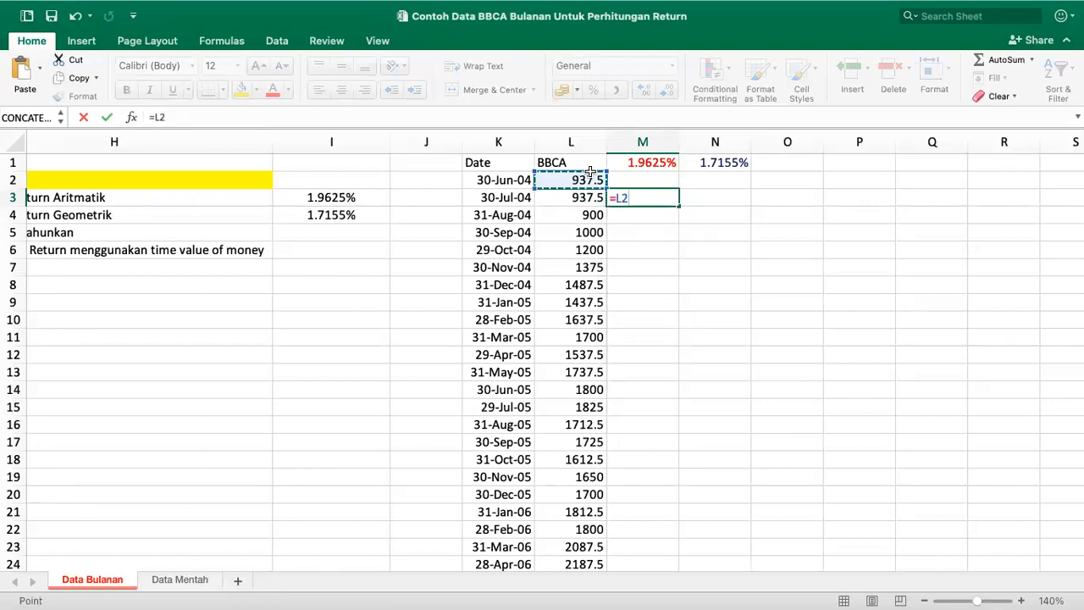
type("(")
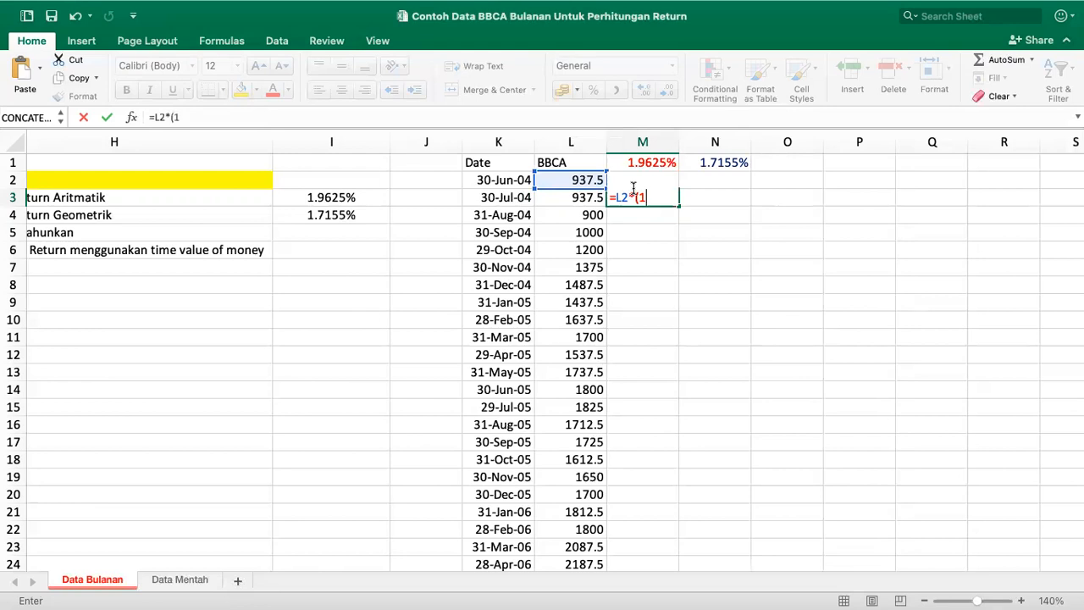
type("1+")
left_click(648, 162)
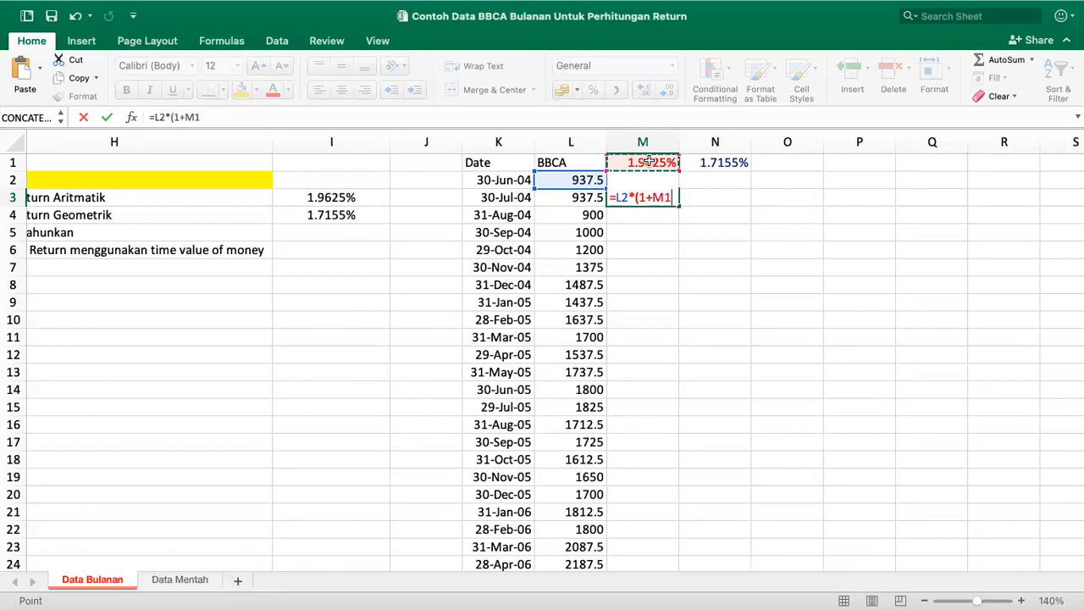
key("F4")
type(")")
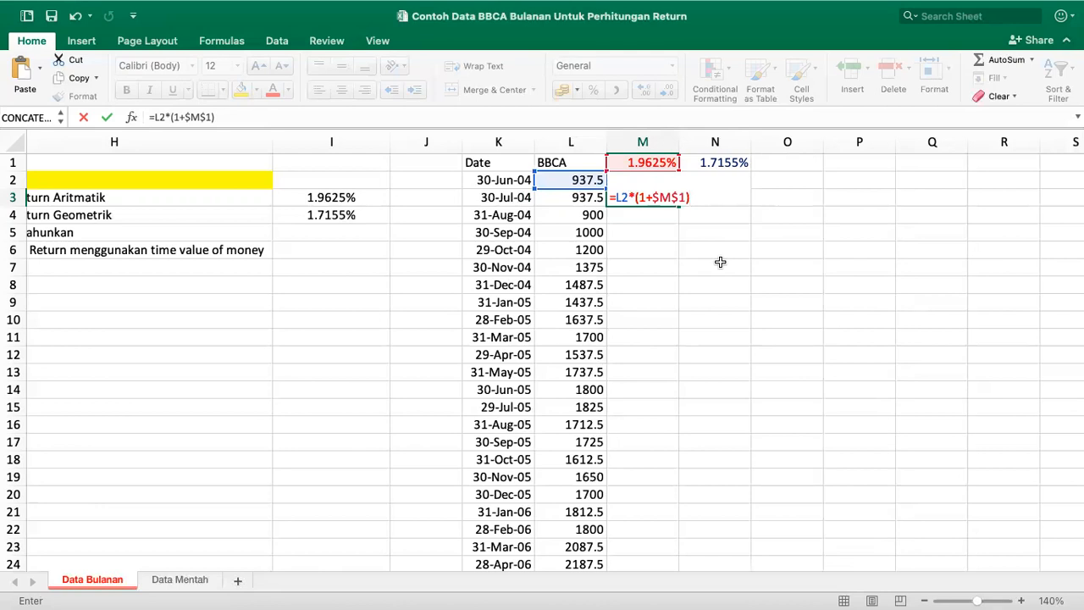
key("Return")
Format the projected price in M3 with two decimal places and center it
left_click(647, 198)
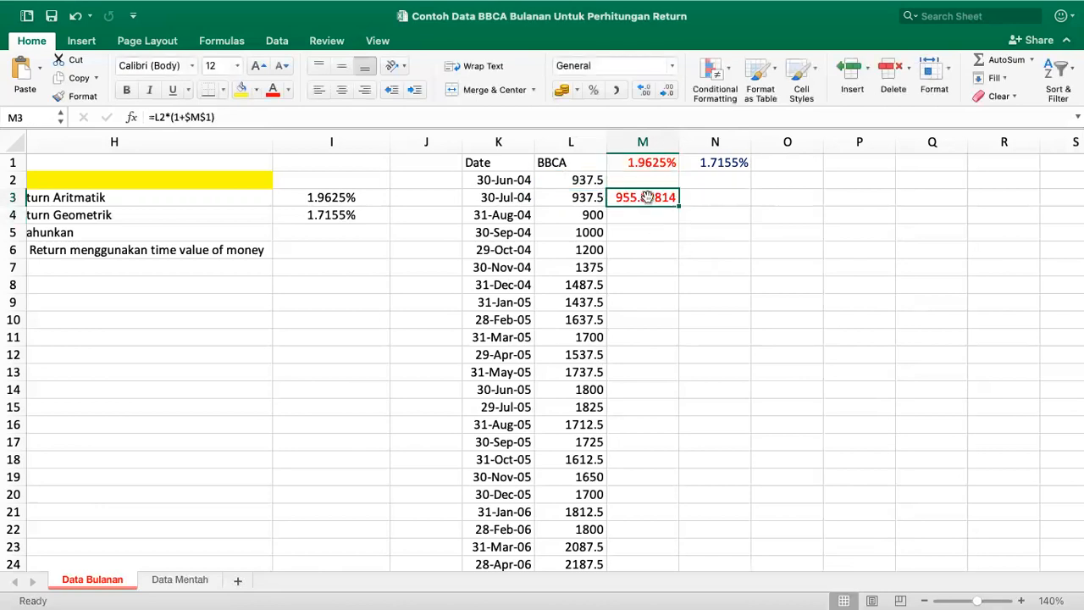
left_click(667, 89)
left_click(667, 89)
left_click(667, 89)
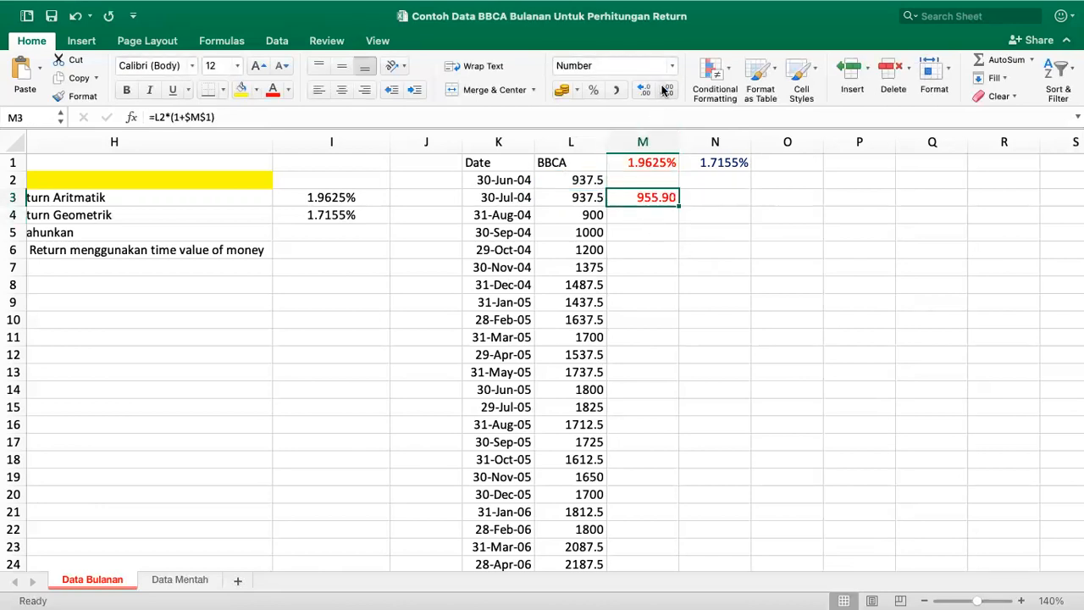
left_click(342, 90)
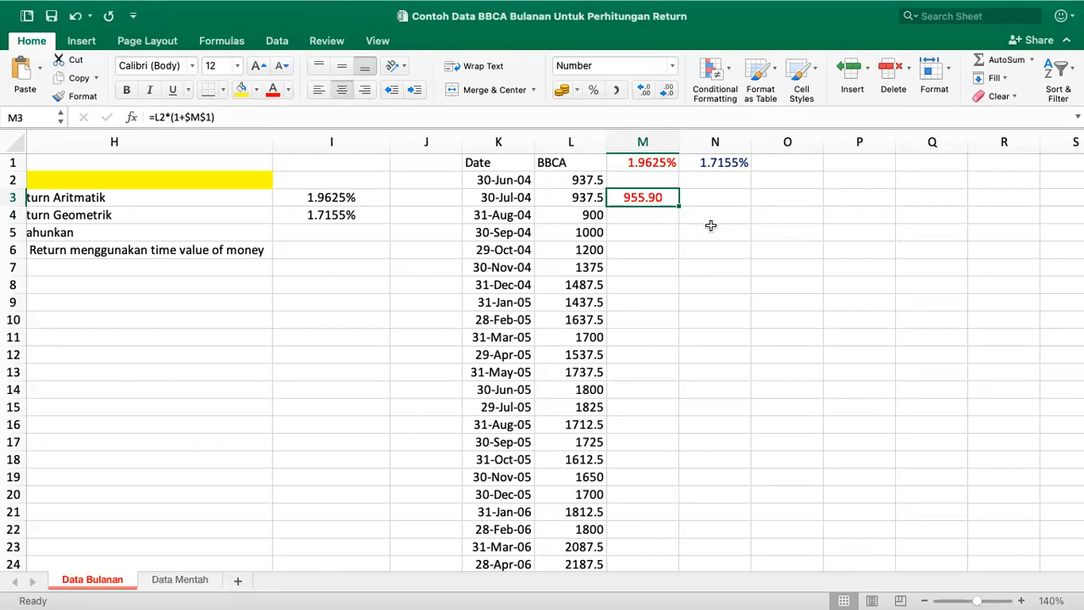
double_click(679, 204)
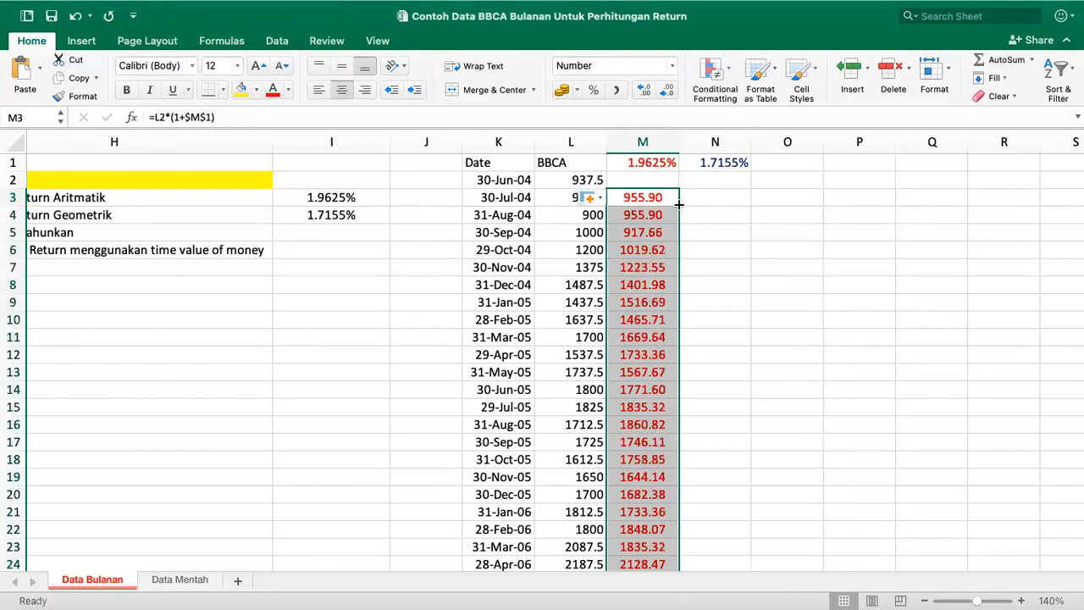
left_click(643, 214)
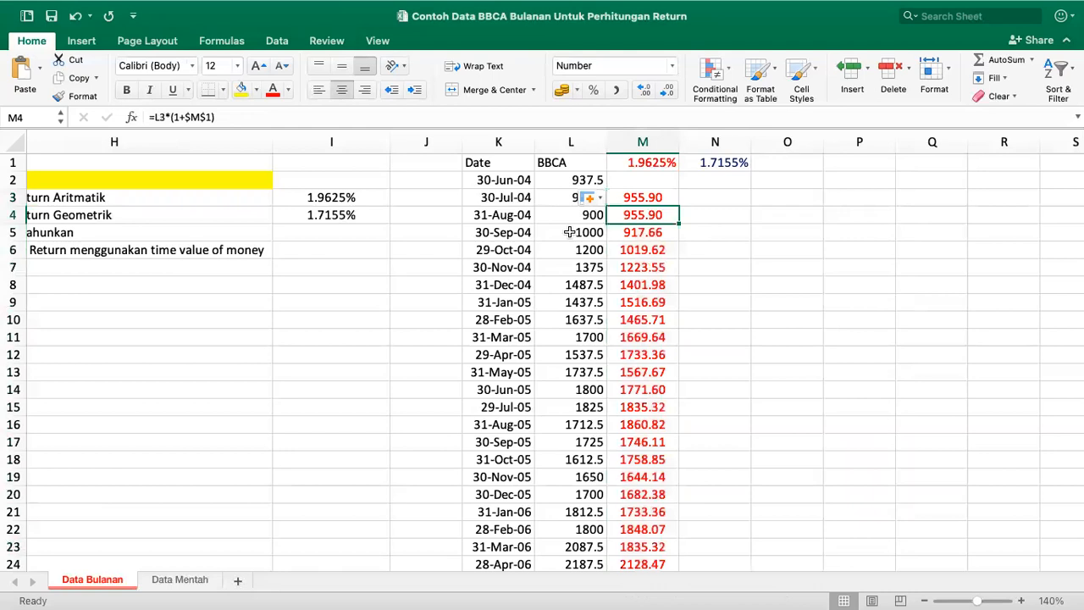
double_click(643, 214)
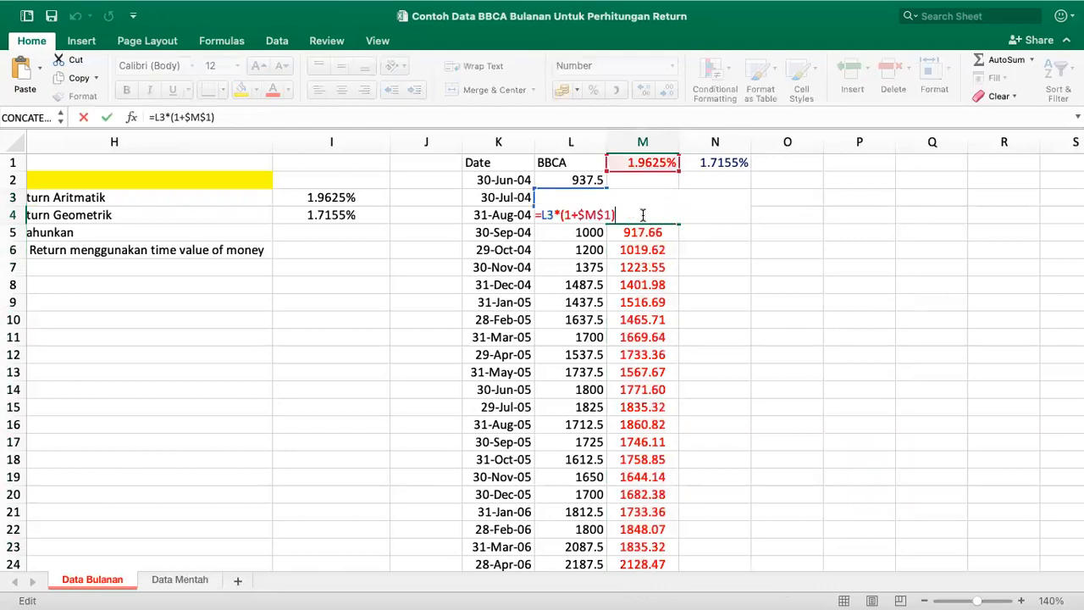
key("Escape")
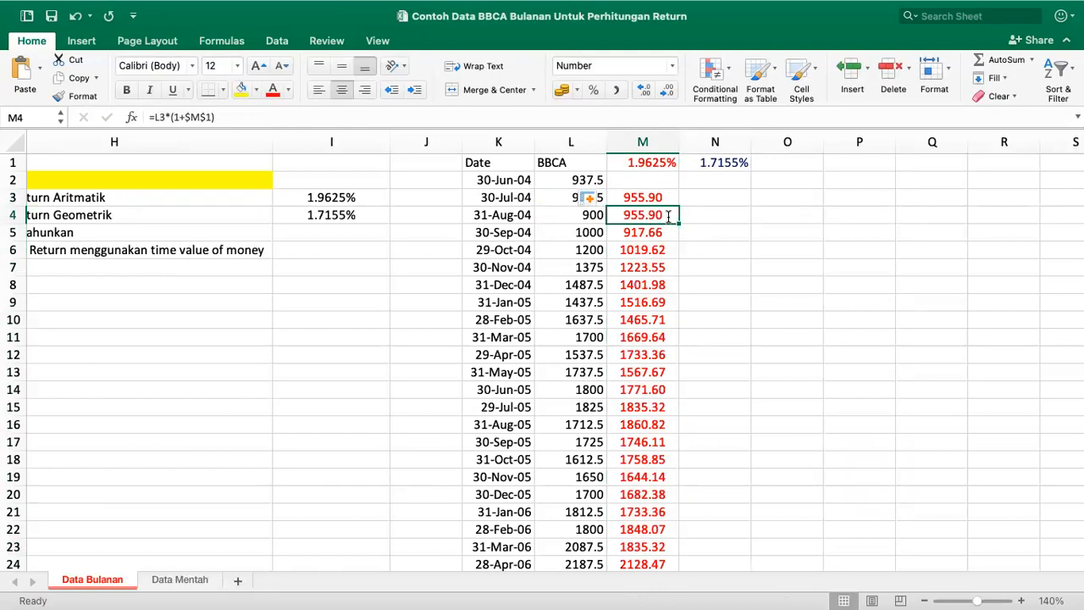
type("=")
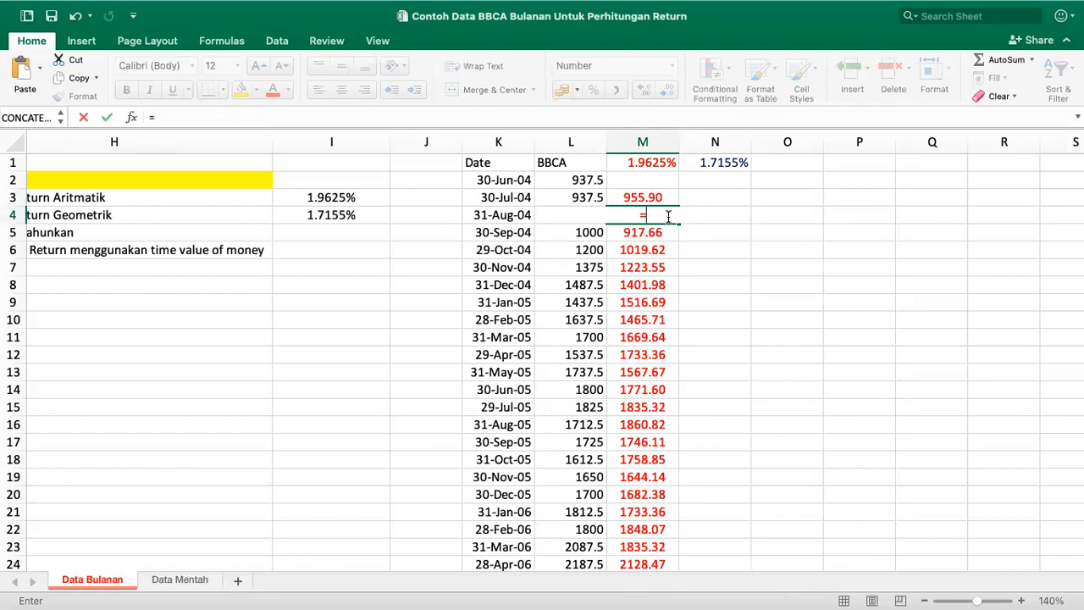
key("Escape")
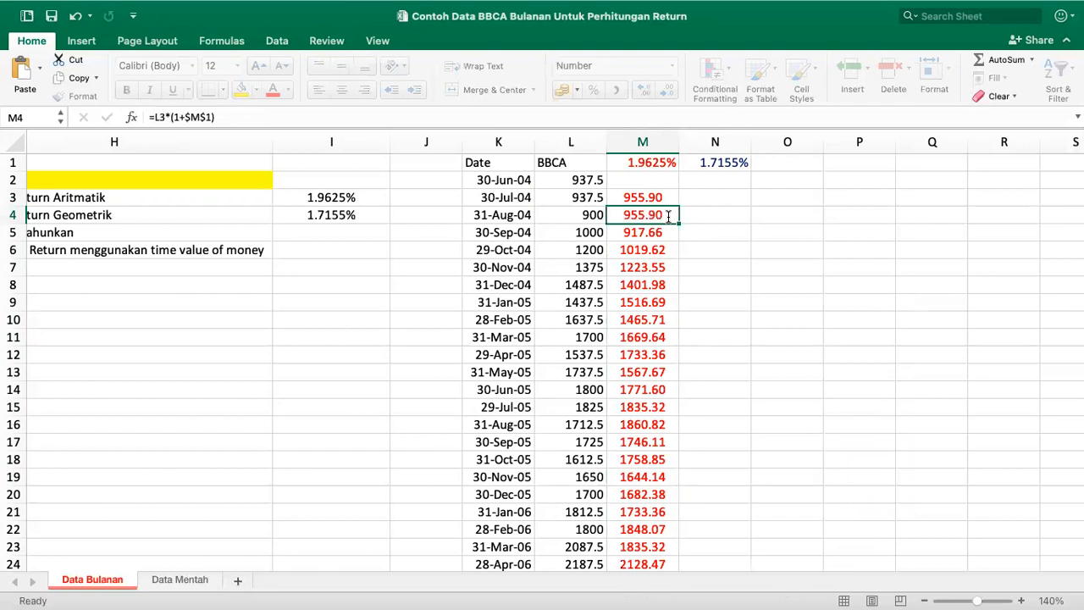
key("super+z")
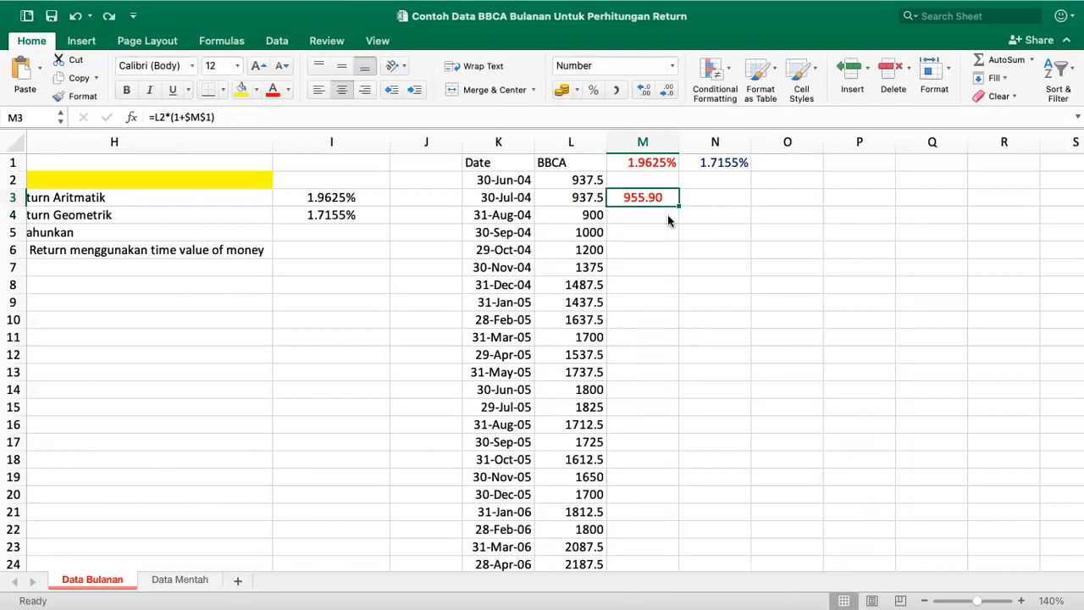
Enter the formula =M3*(1+$M$1) in M4 to compound the preceding projected price
left_click(640, 214)
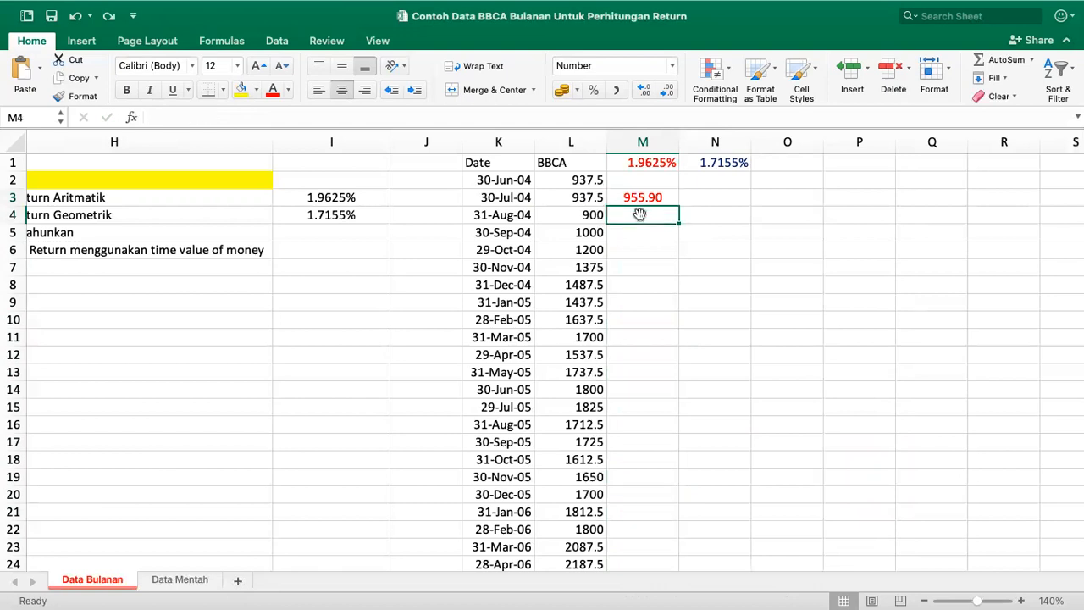
type("=")
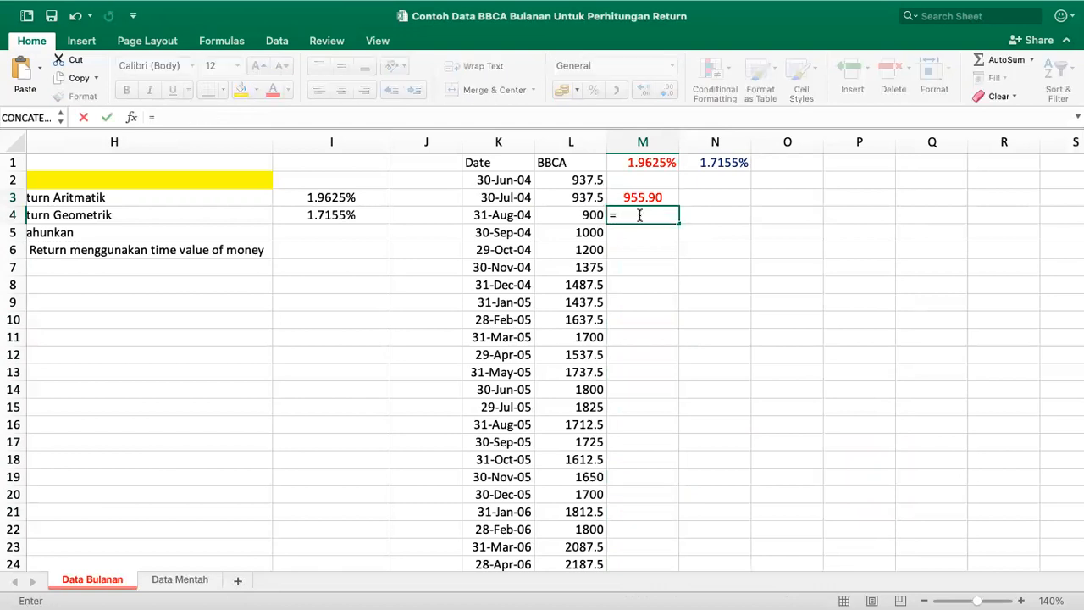
key("Up")
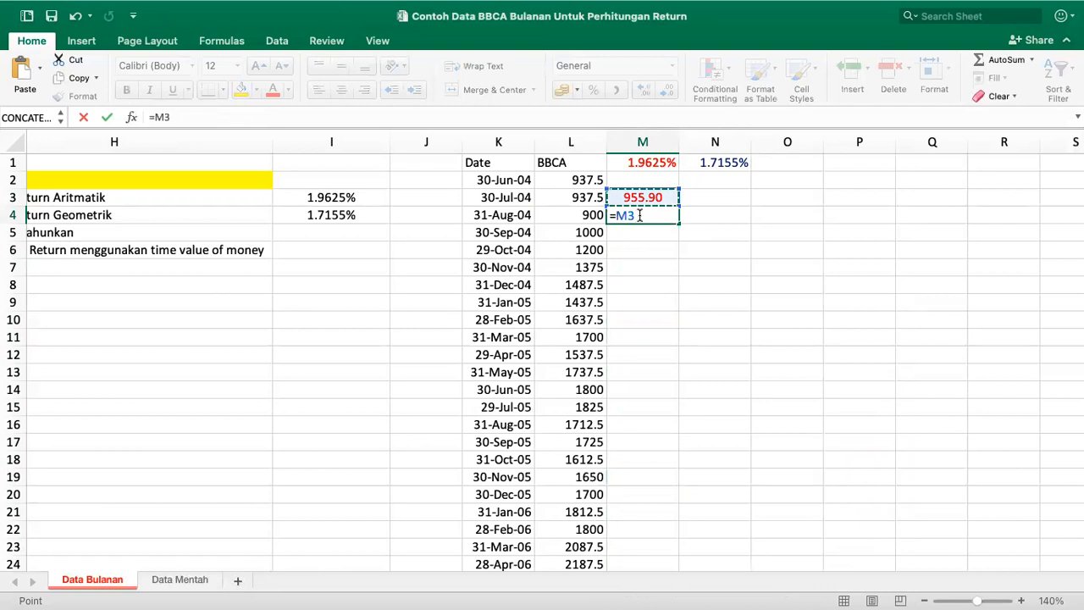
type("(")
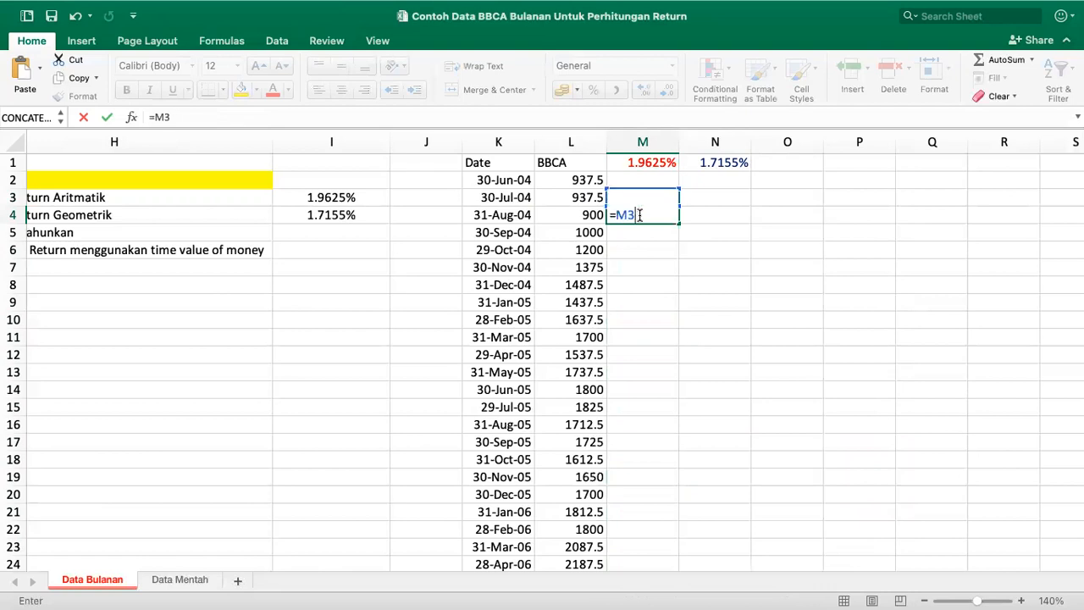
type("1+")
left_click(658, 164)
key("F4")
type(")")
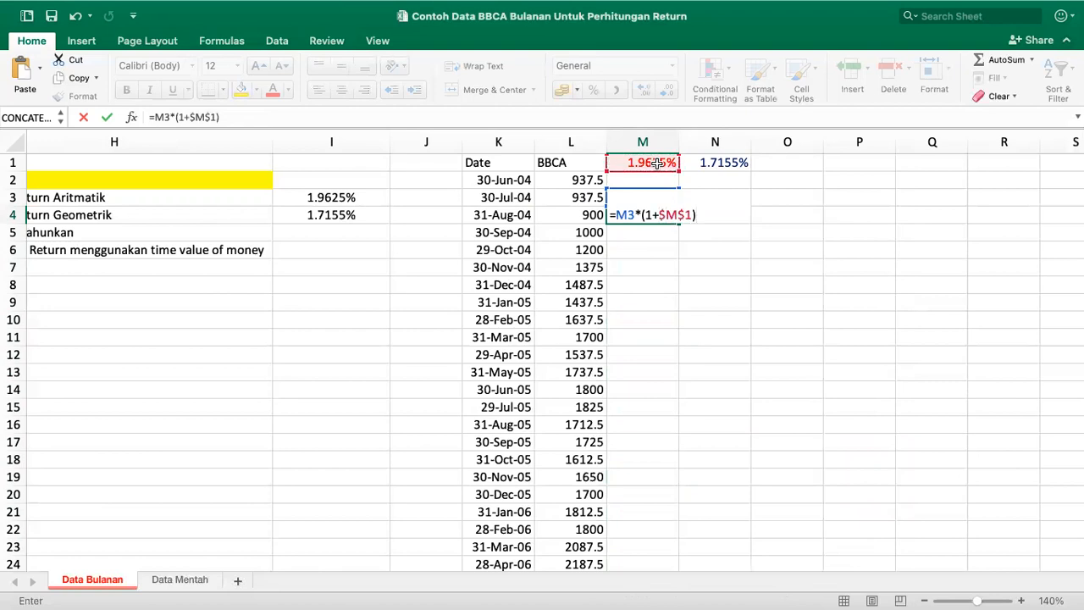
key("Return")
Format M4 with a red font, two decimal places and centered alignment
key("Up")
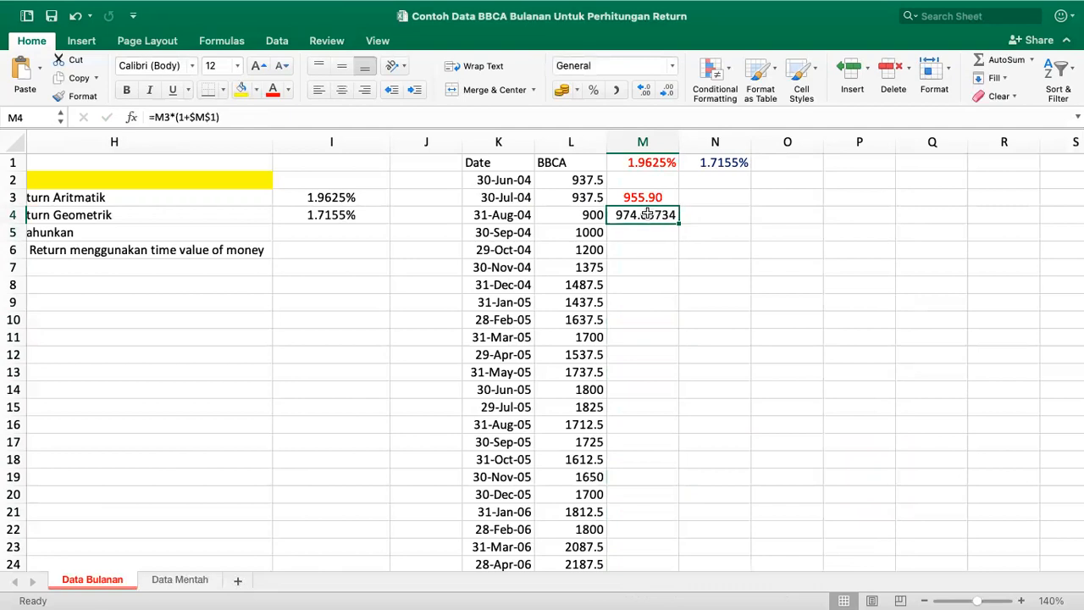
left_click(273, 89)
left_click(666, 89)
left_click(665, 90)
left_click(666, 90)
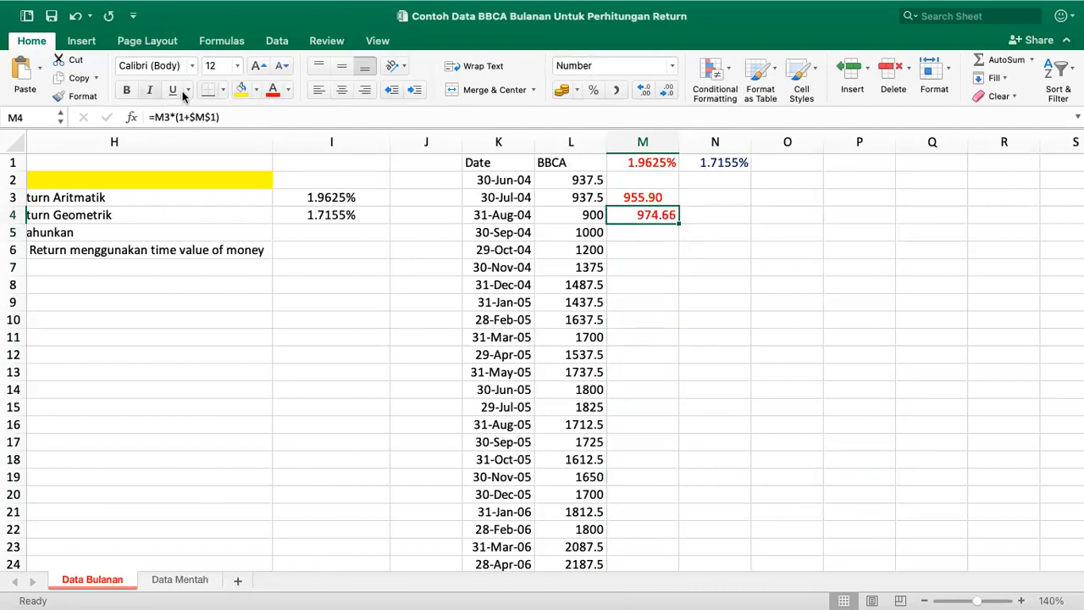
left_click(339, 90)
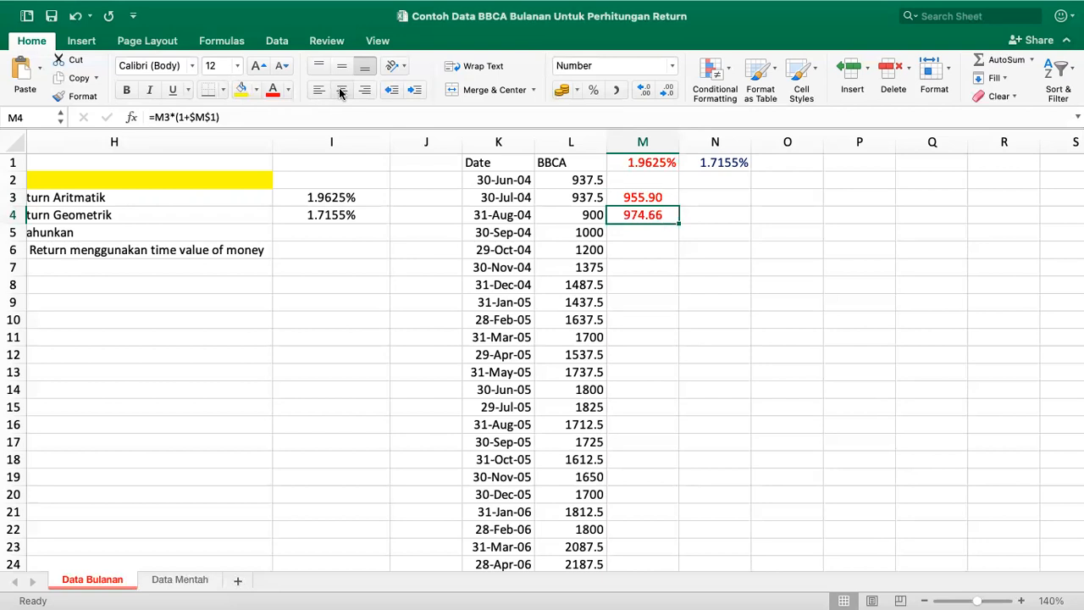
Fill the compounding formula from M4 down column M to the last date row
double_click(678, 223)
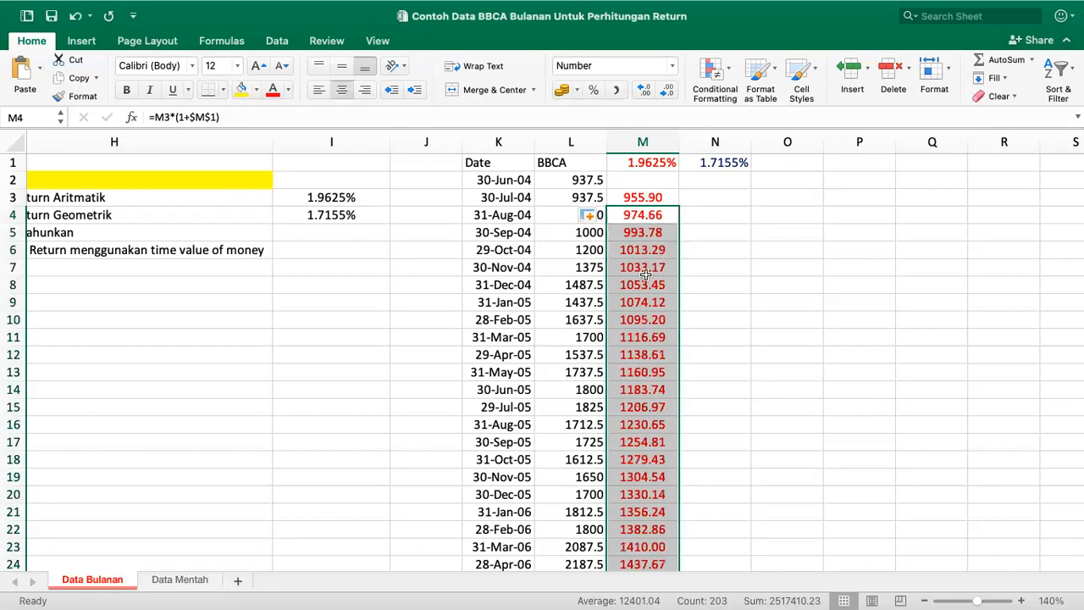
scroll(645, 274, "down", 3)
scroll(644, 271, "up", 3)
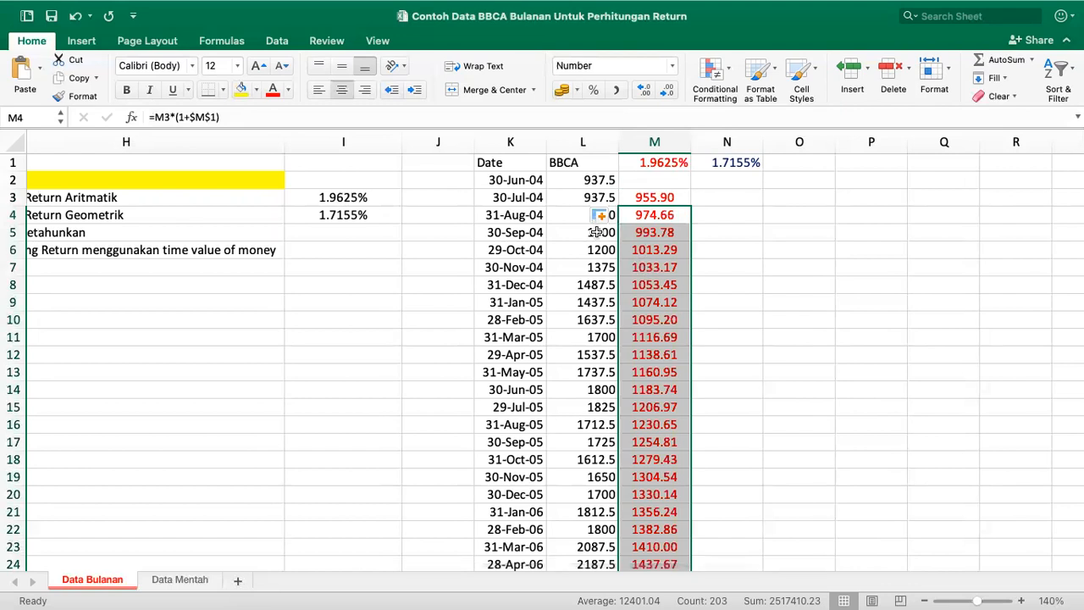
Review the starting price in L2 and the projection formulas in M3 and M4
left_click(571, 184)
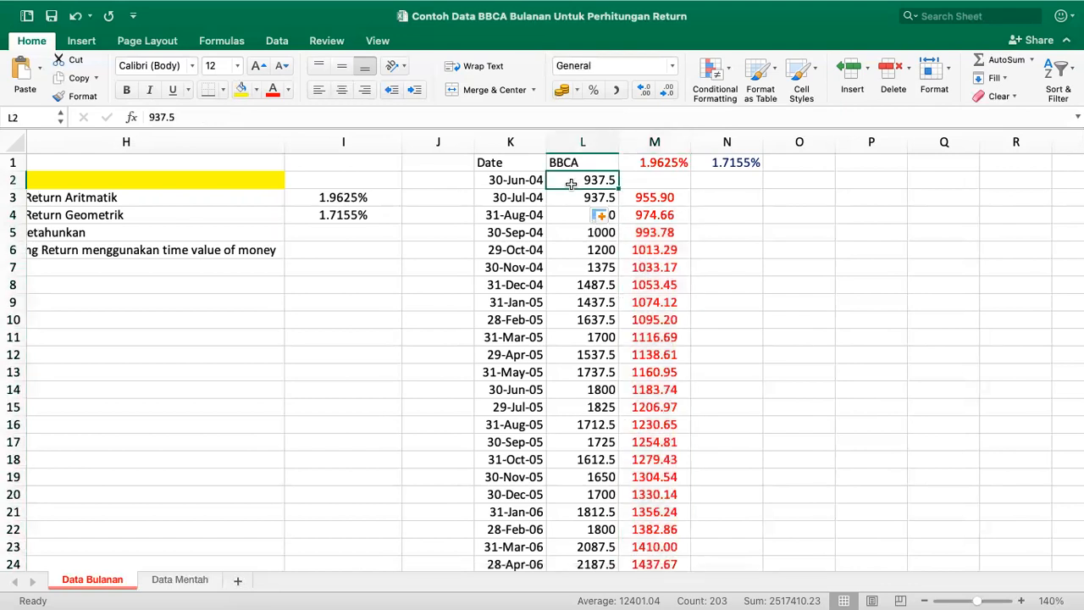
double_click(644, 198)
key("Return")
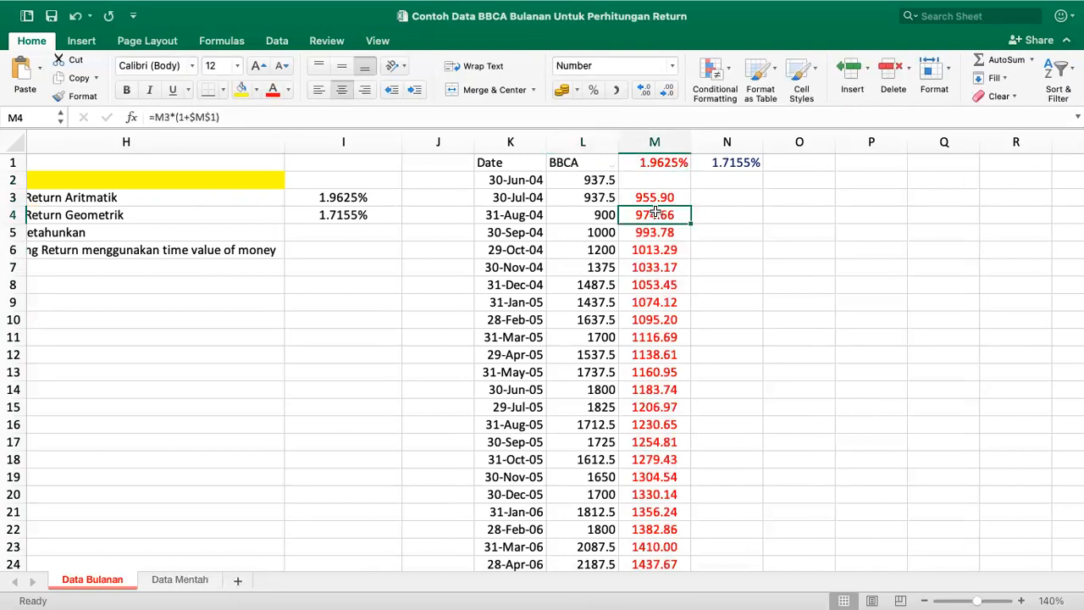
double_click(655, 212)
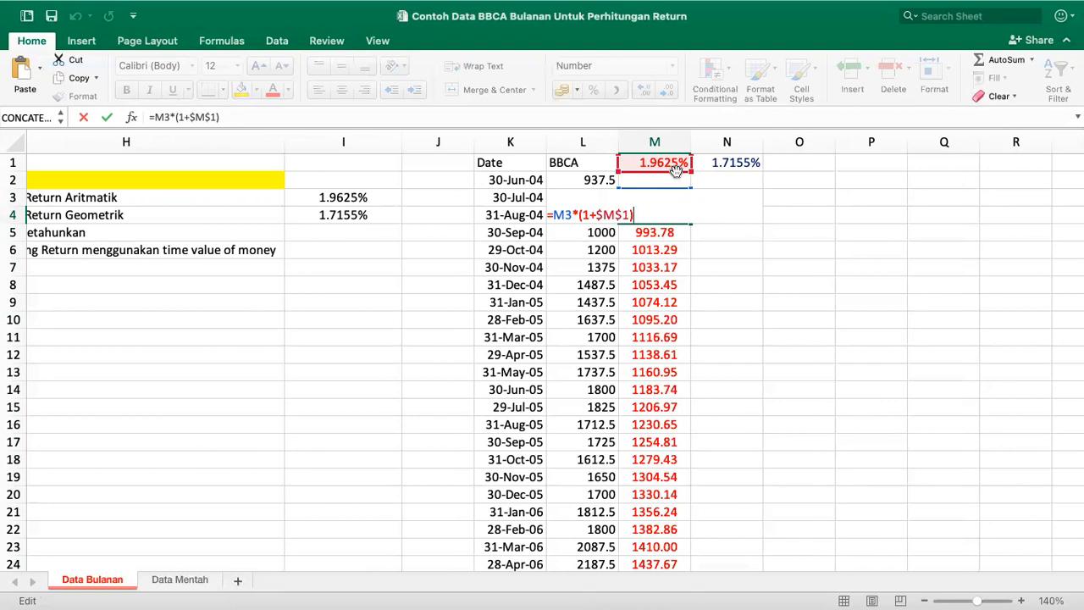
key("Return")
Compare the arithmetic projection in M206 with the actual June 2021 price in L206
left_click(661, 197)
scroll(661, 291, "down", 5)
scroll(661, 291, "down", 20)
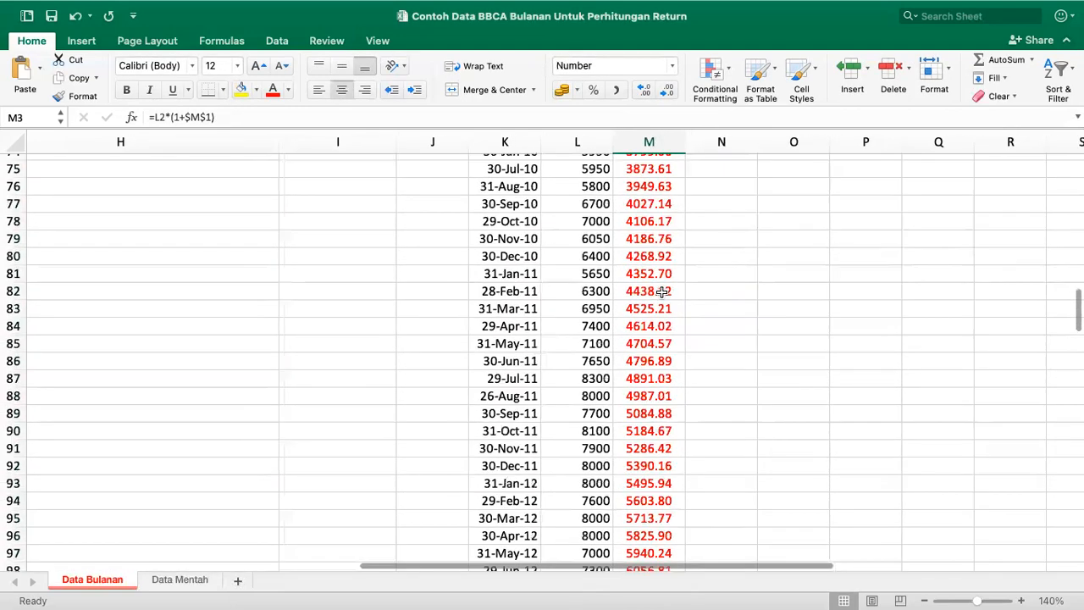
scroll(660, 291, "down", 15)
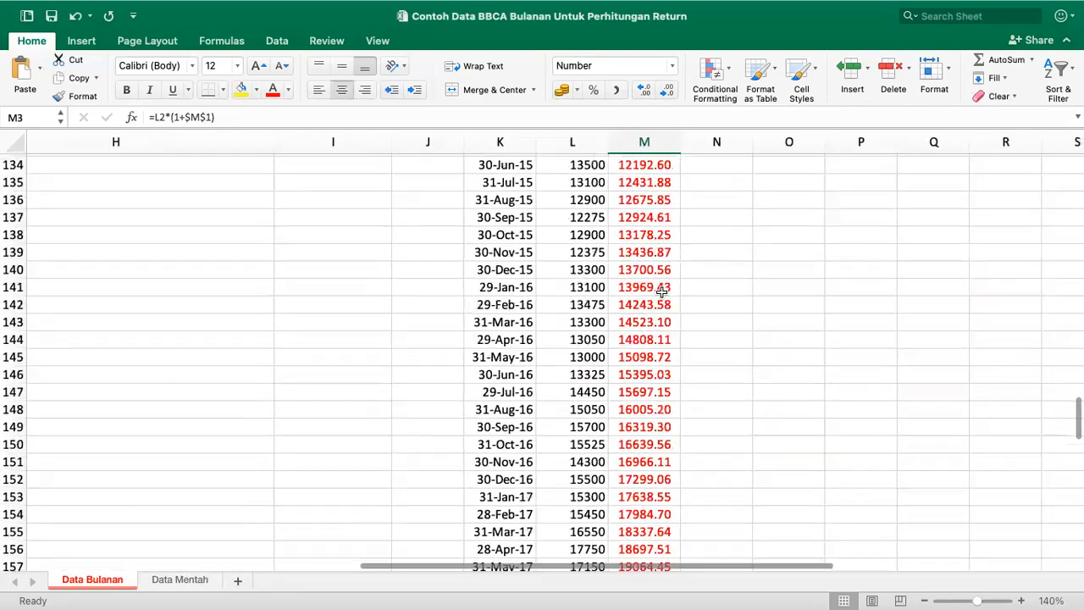
scroll(661, 292, "down", 5)
scroll(625, 290, "up", 1)
left_click(625, 288)
key("Left")
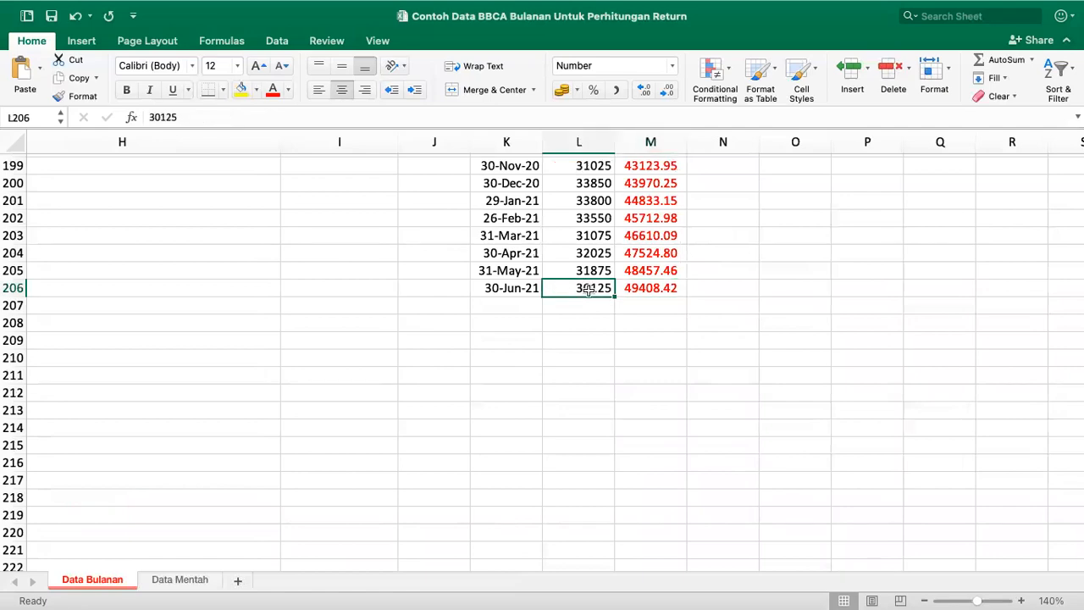
Set the font color of N3, beneath the geometric average, to dark blue
scroll(653, 320, "up", 20)
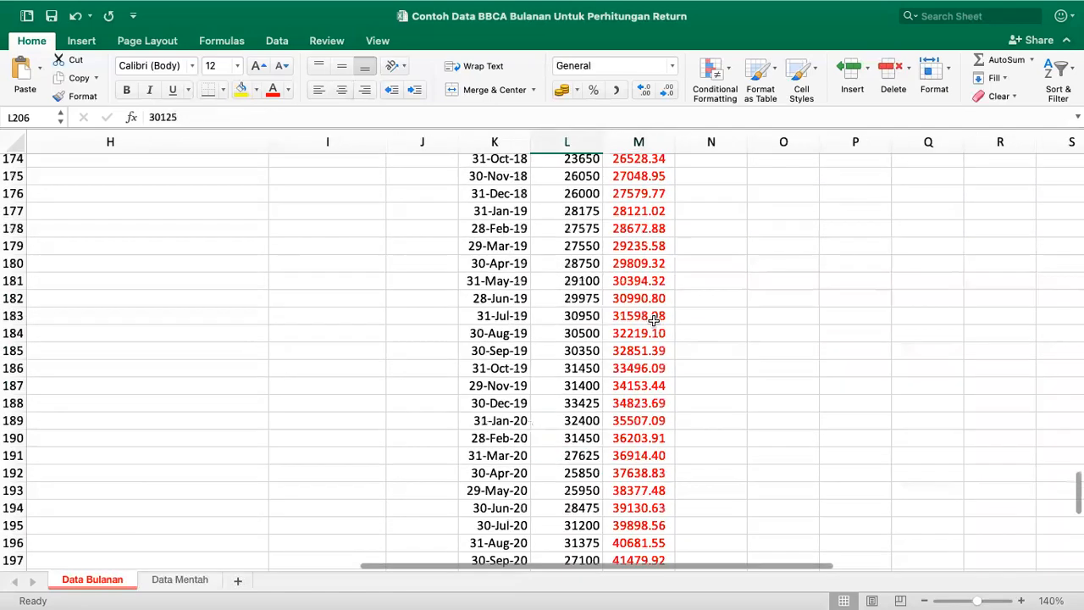
scroll(654, 321, "left", 1)
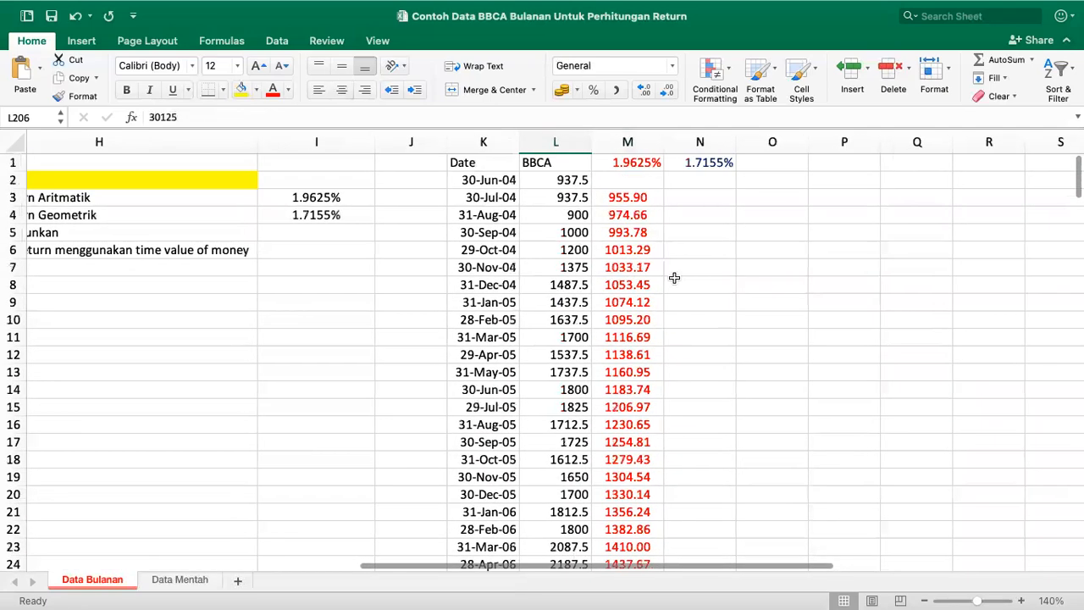
left_click(693, 198)
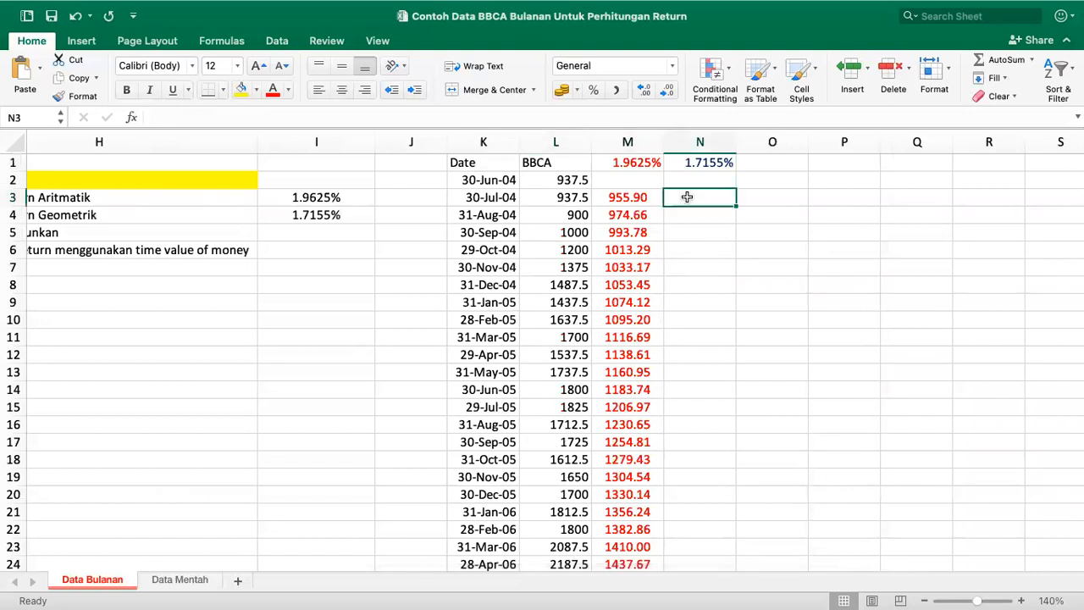
left_click(289, 89)
left_click(392, 270)
Enter =L2*(1+N1) in N3 to project the first month's price from the starting price with the geometric average
type("=")
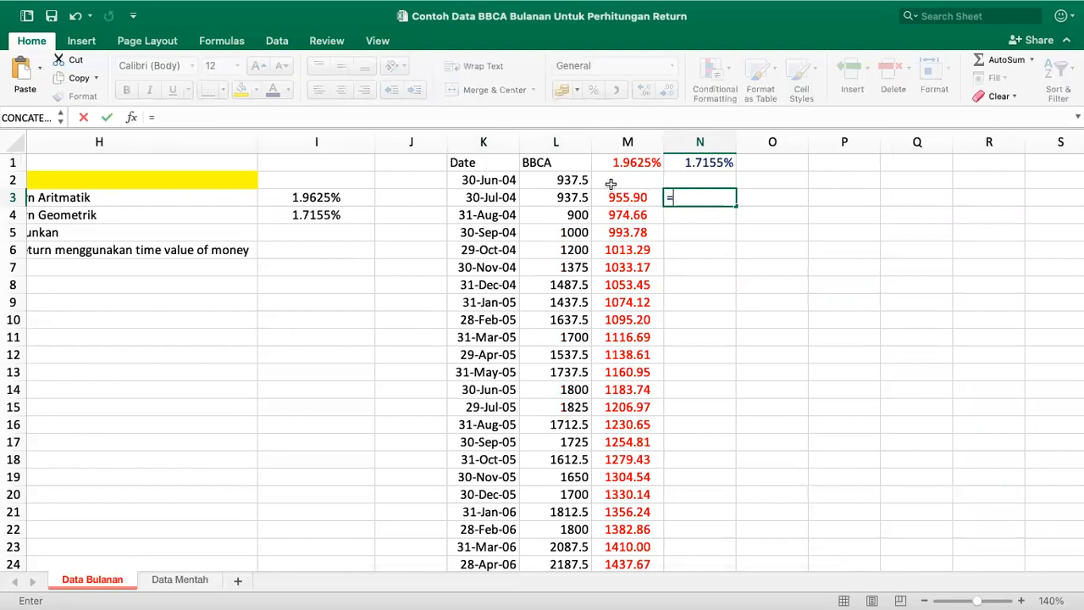
left_click(575, 180)
type("*")
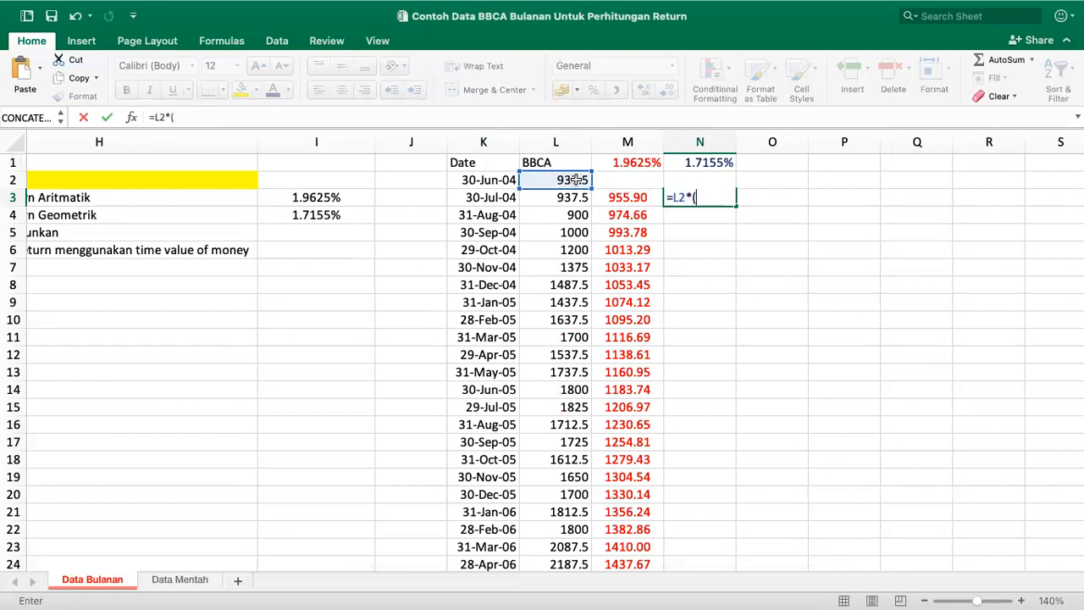
type("(1+")
left_click(685, 165)
type(")")
key("Return")
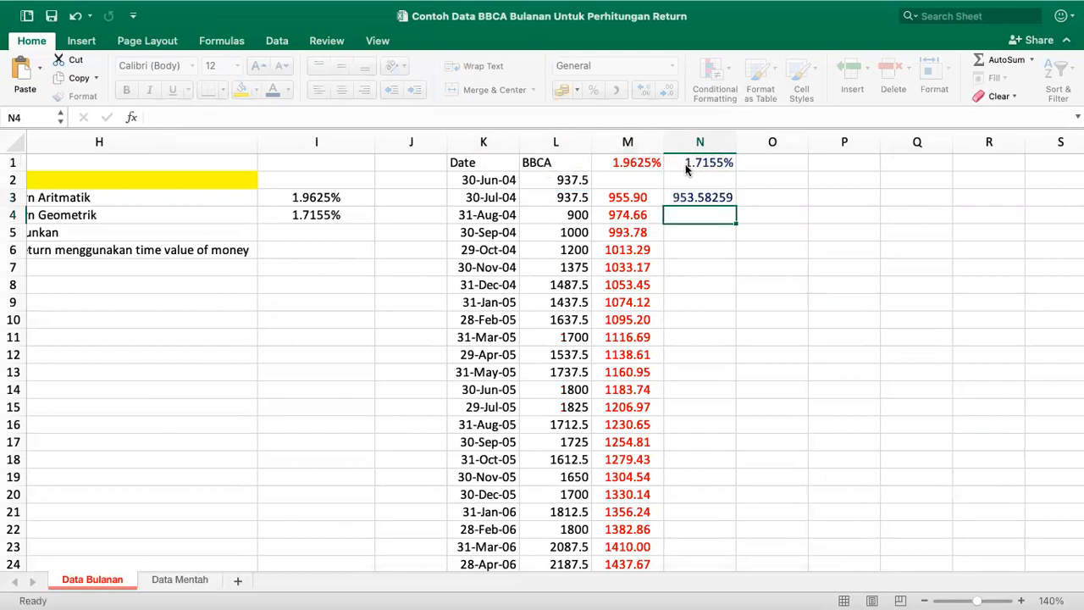
Format the projected price in N3 to two decimal places and centre it
left_click(677, 198)
left_click(667, 89)
left_click(667, 89)
left_click(667, 90)
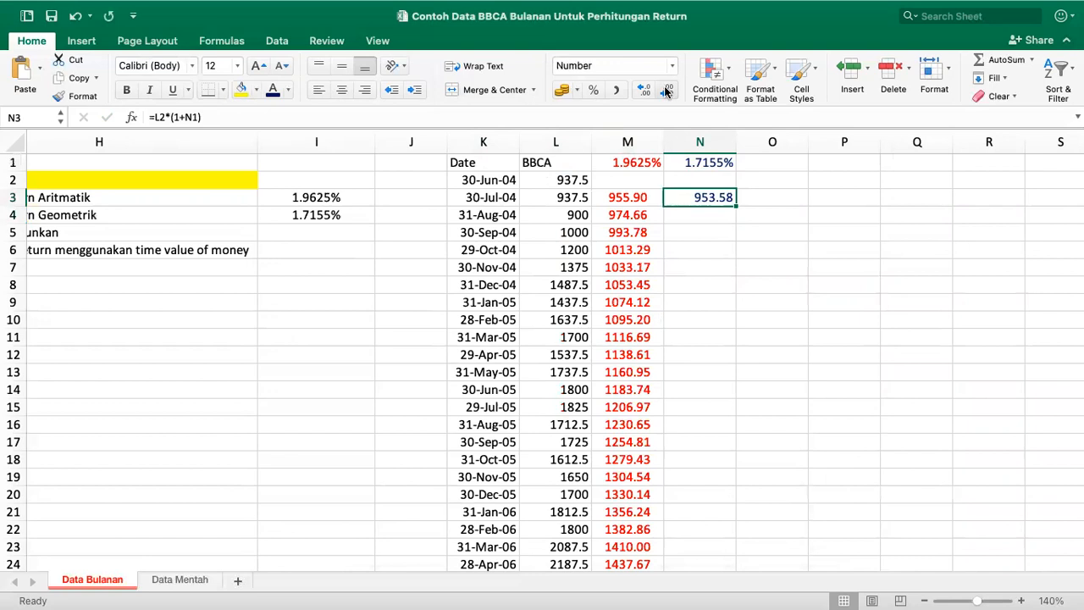
left_click(345, 90)
Enter =N3*(1+$N$1) in N4 to compound the previous projected price by the fixed geometric average
key("Down")
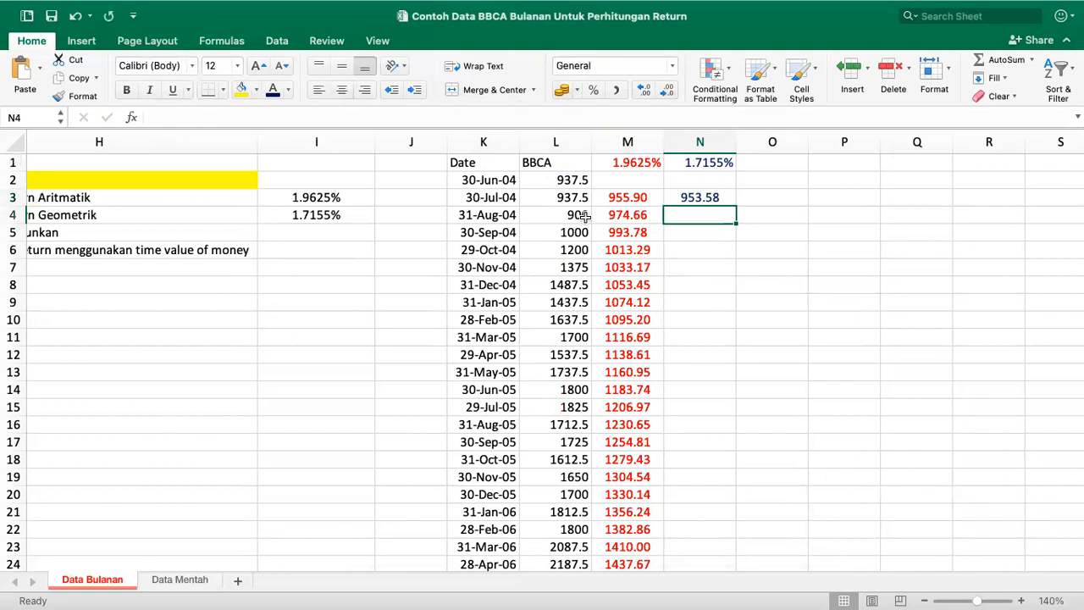
type("=")
key("Up")
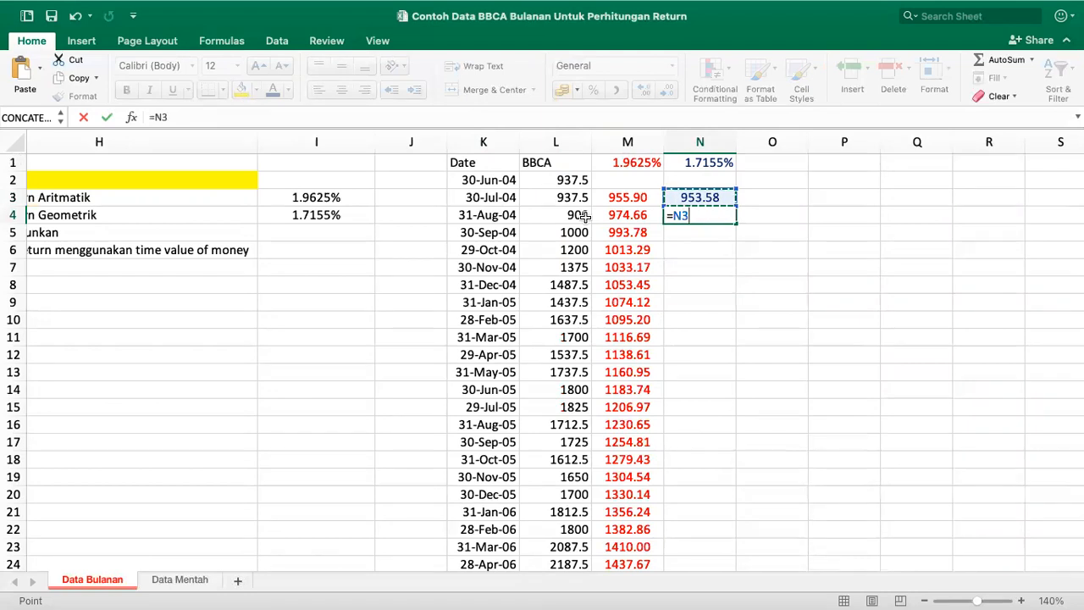
type("*(1+")
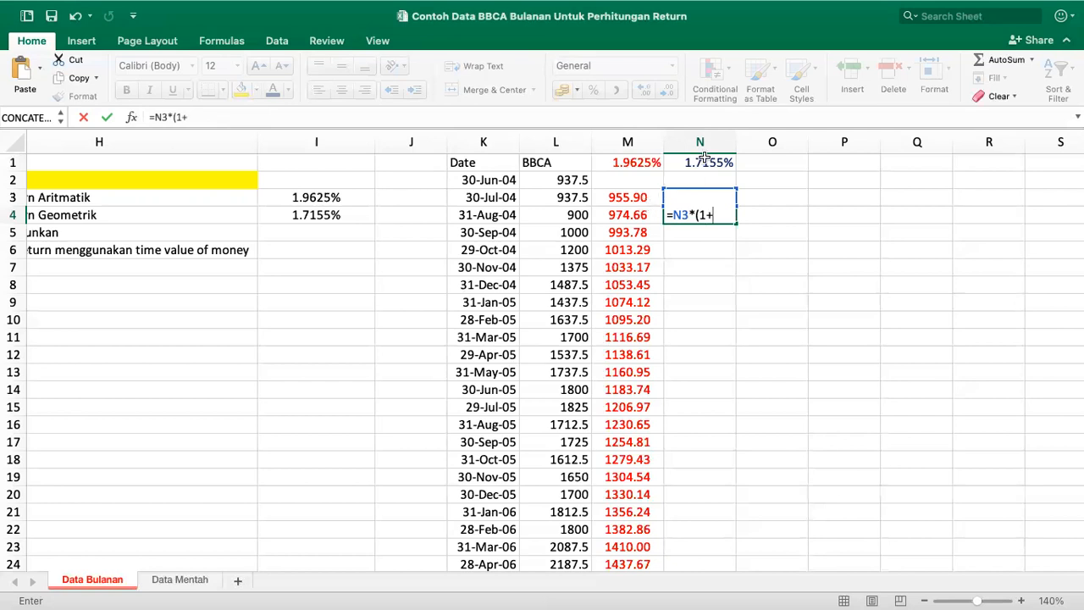
left_click(704, 158)
key("F4")
type(")")
key("Return")
Reduce N4 to two decimal places and centre its contents
left_click(715, 211)
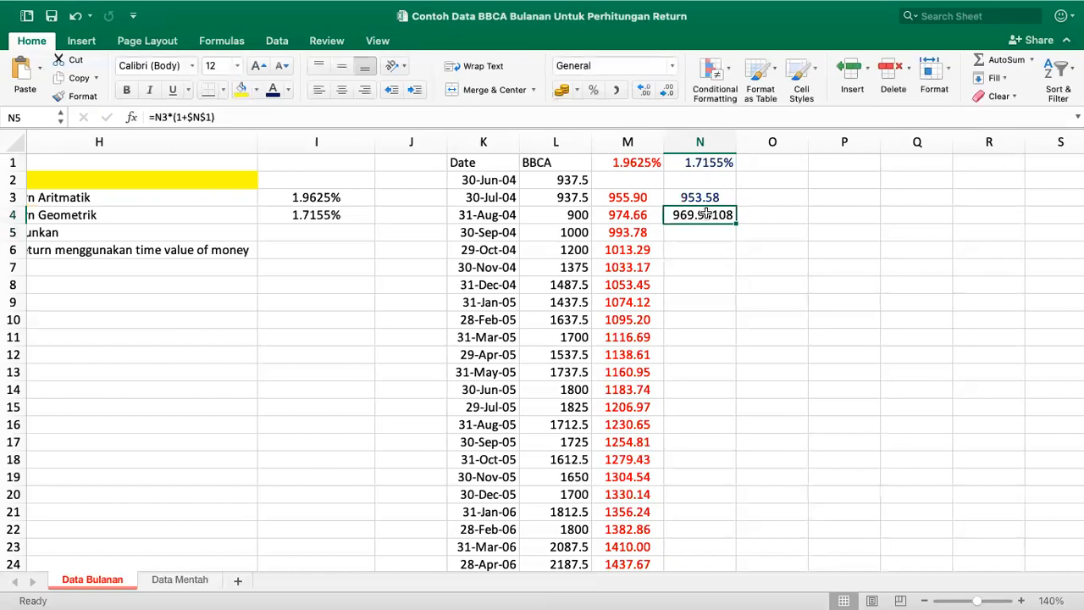
left_click(667, 91)
left_click(668, 90)
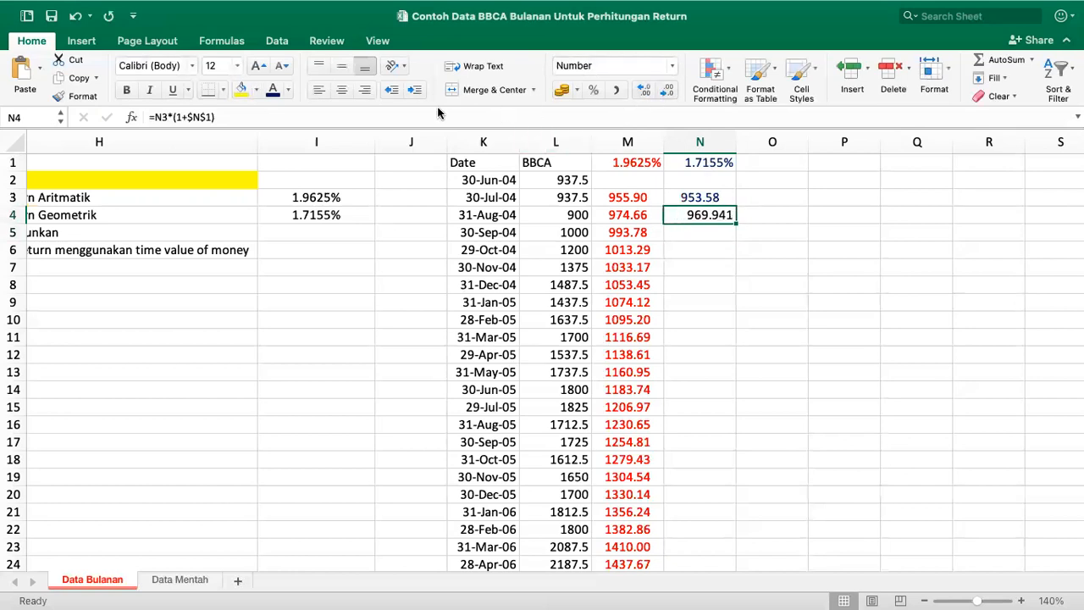
left_click(668, 91)
left_click(343, 90)
Fill the formula from N4 down column N to the last date row and inspect the projected price in N206
double_click(738, 224)
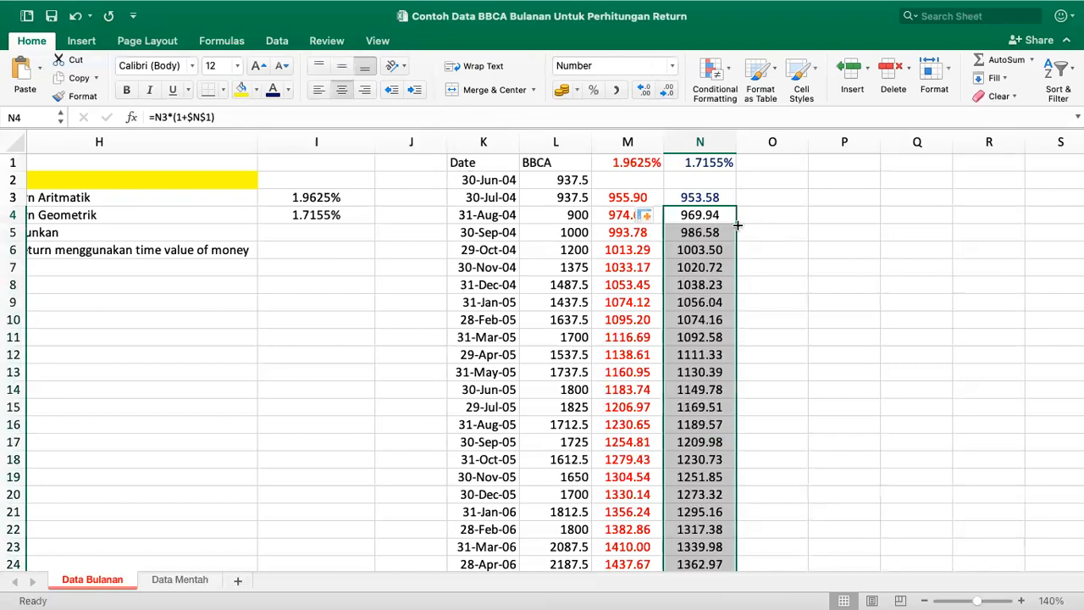
scroll(707, 313, "down", 15)
scroll(707, 313, "down", 20)
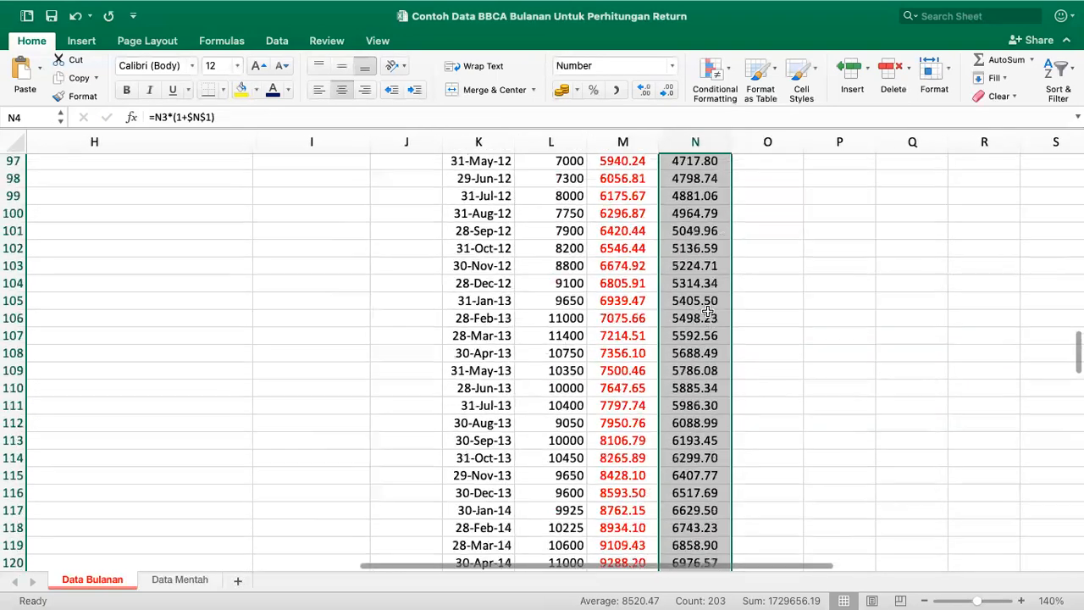
scroll(707, 314, "down", 8)
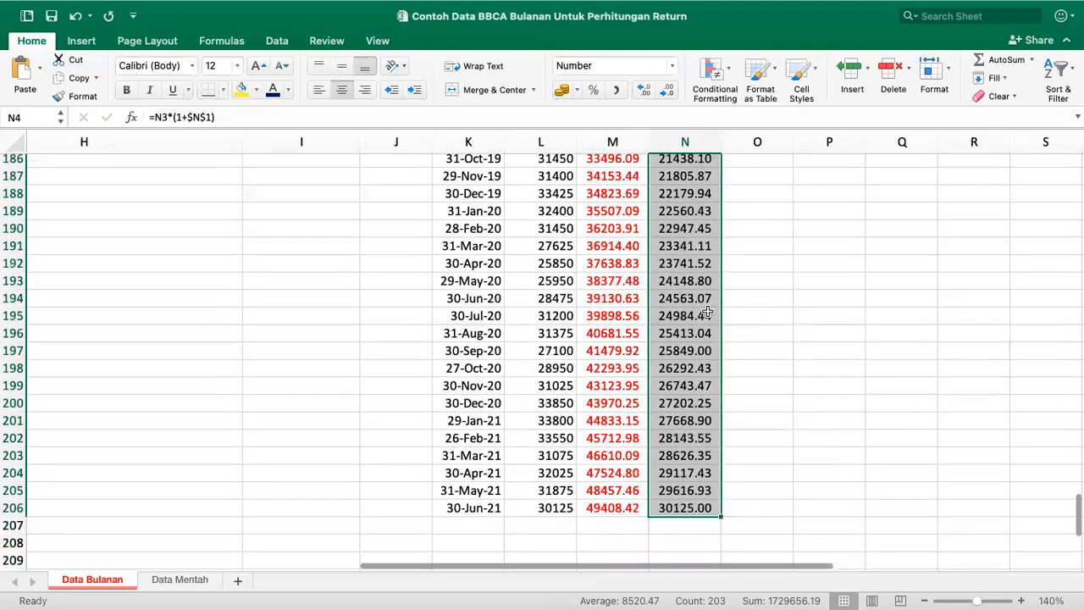
left_click(688, 373)
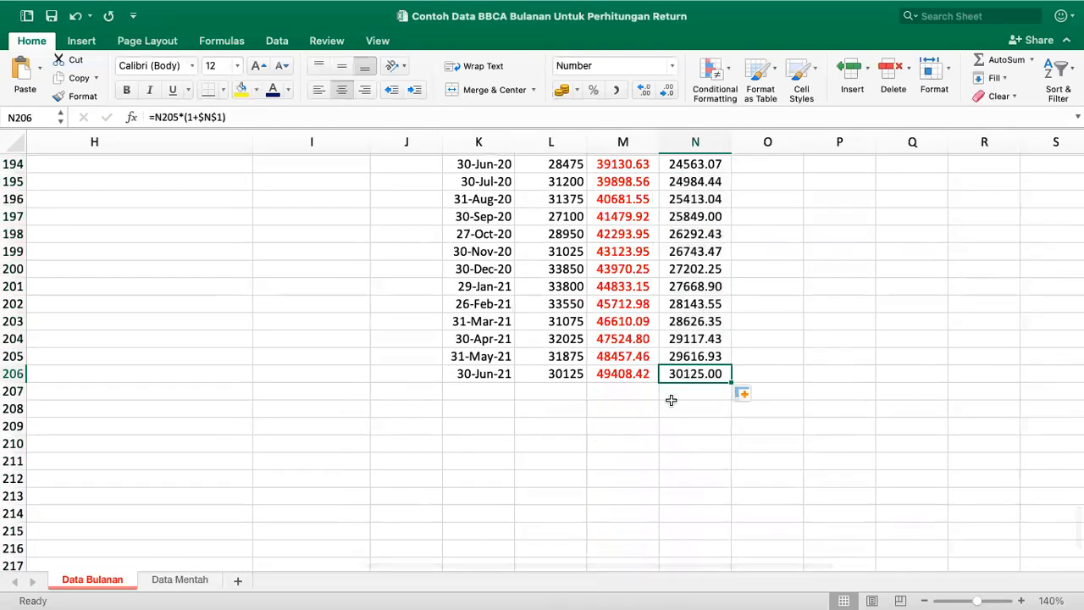
Highlight the June 2021 actual price in L206 and both projected prices in N206 and M206 with yellow fill
left_click(555, 375)
left_click(238, 96)
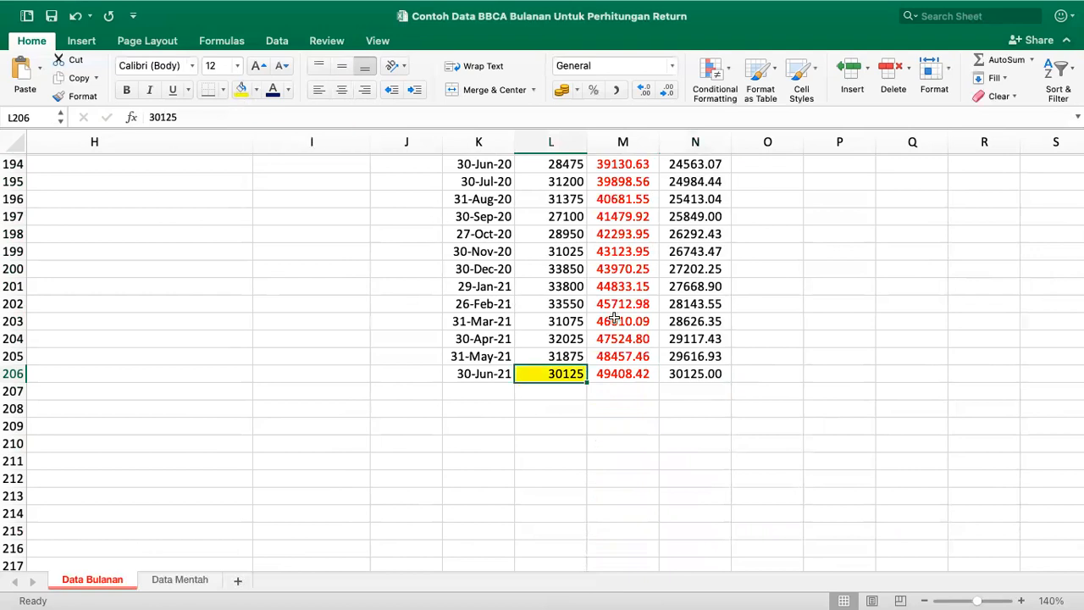
left_click(707, 374)
left_click(243, 92)
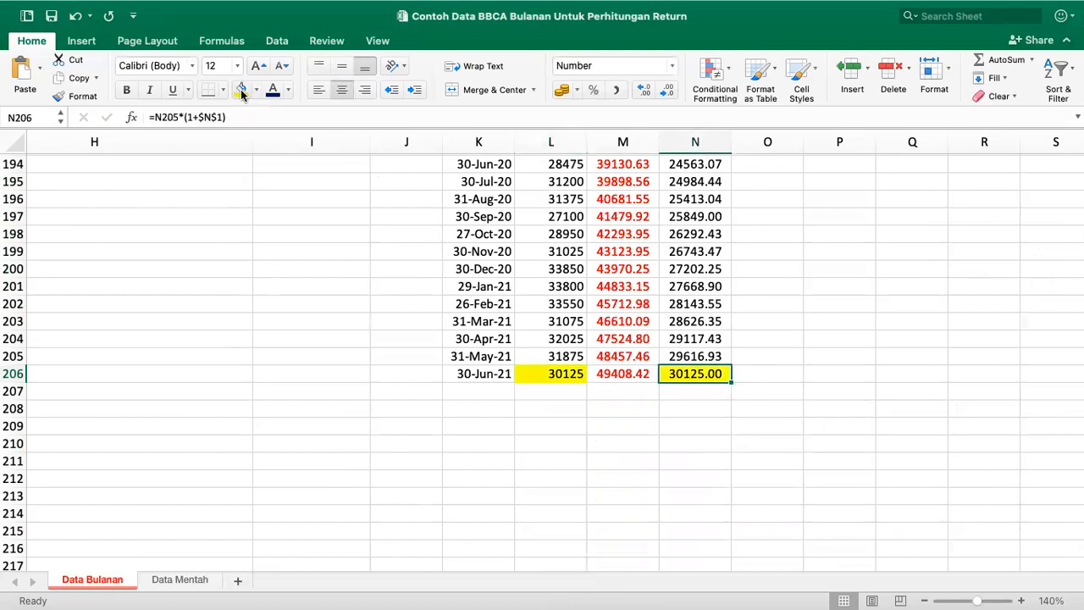
left_click(614, 371)
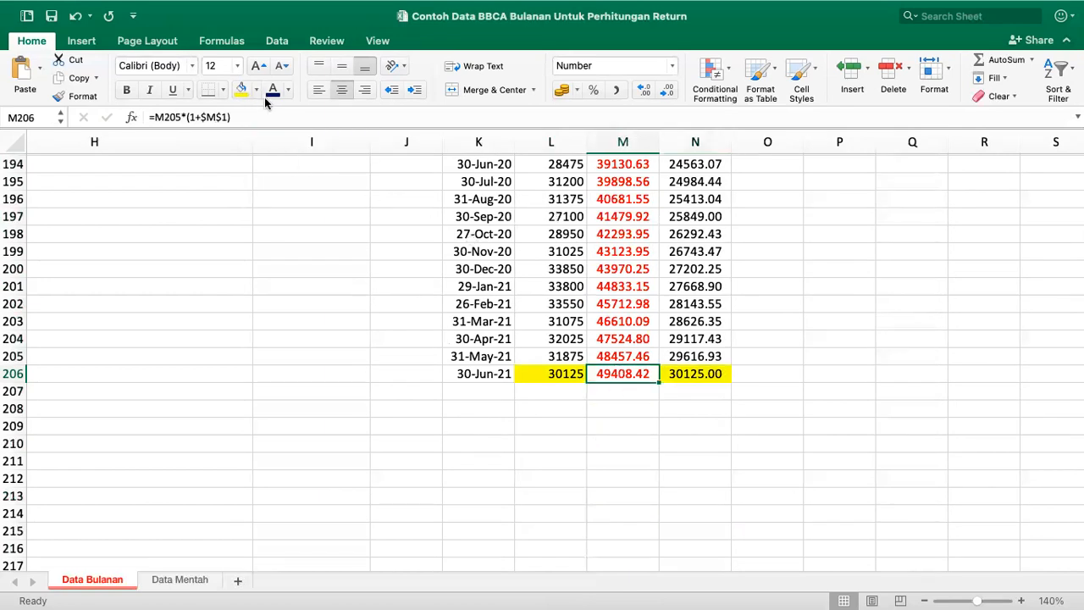
left_click(240, 92)
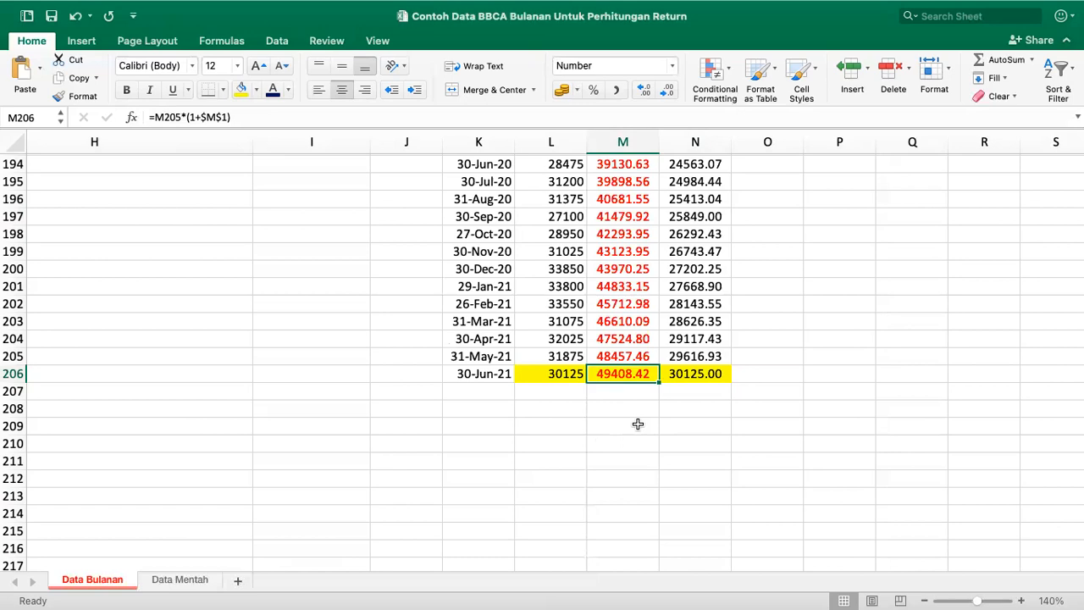
Compare the arithmetic and geometric averages in M1 and N1, and review their source formulas in I3 and I4
scroll(638, 423, "up", 20)
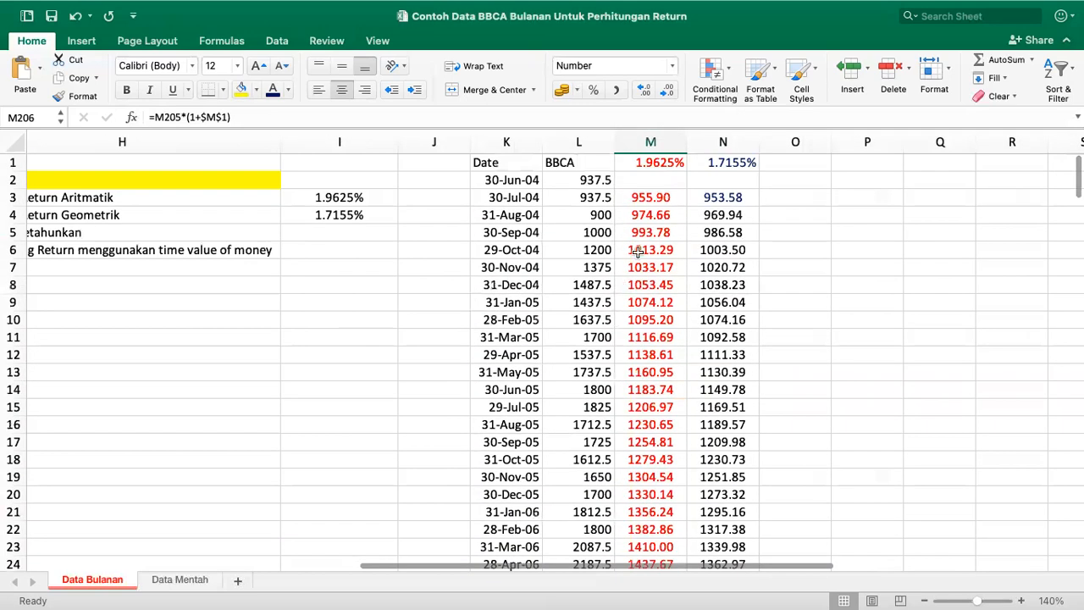
left_click(648, 166)
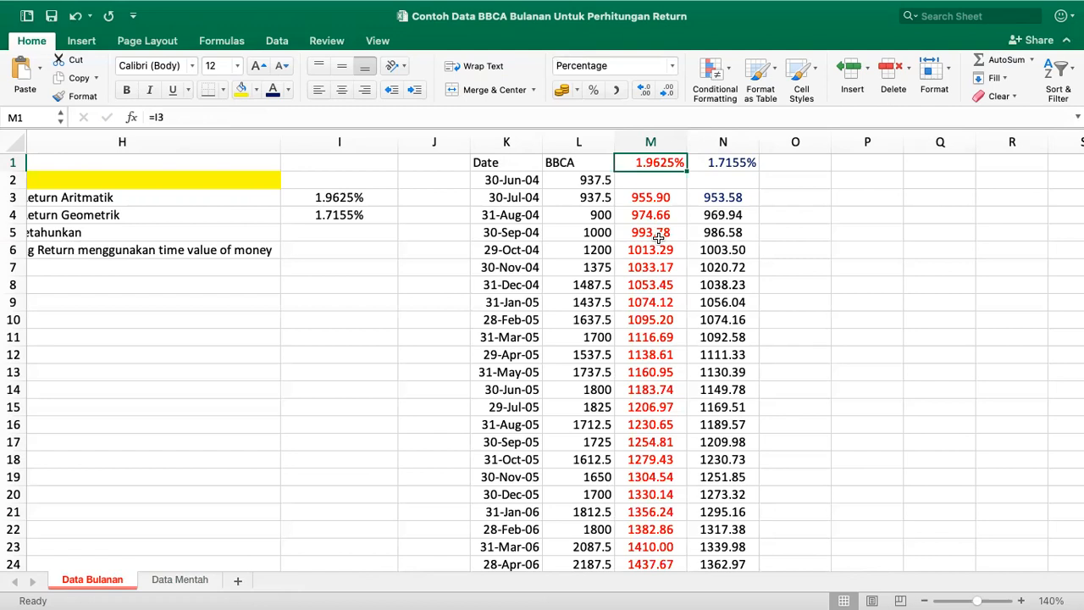
left_click(727, 161)
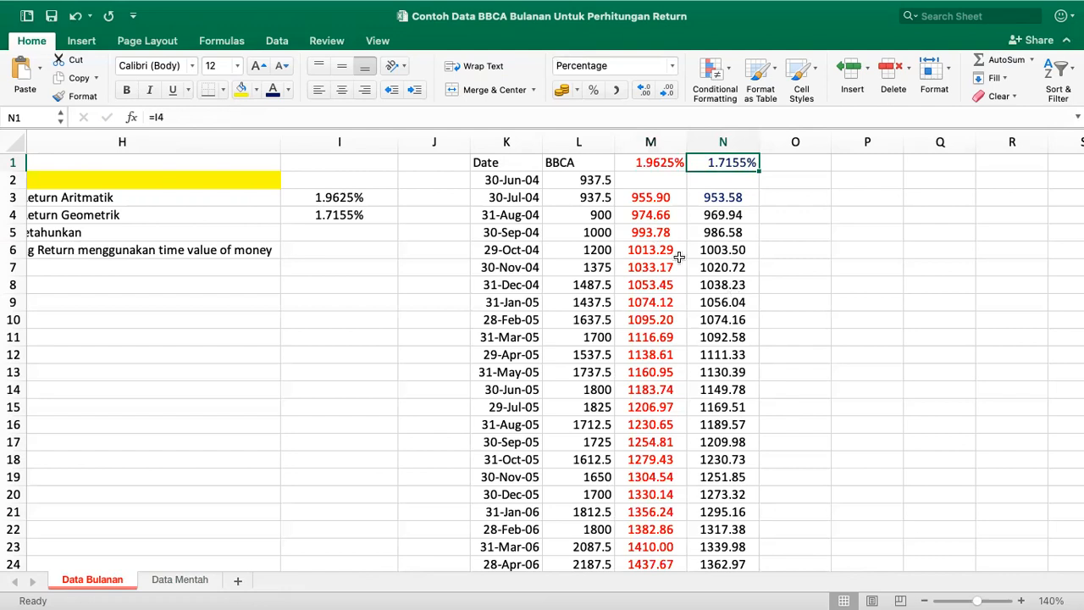
left_click(640, 160)
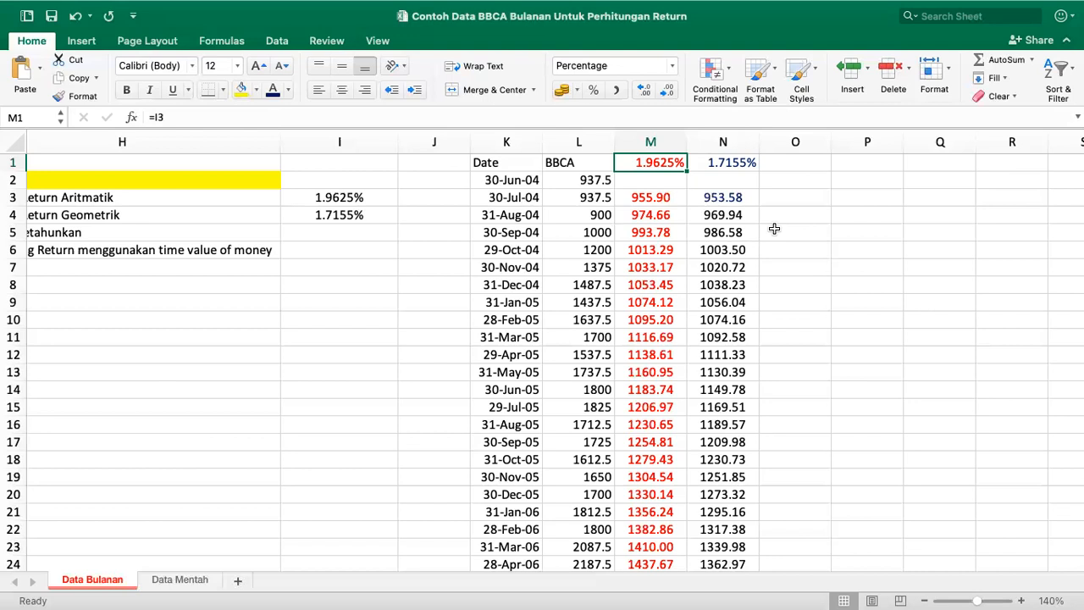
left_click(725, 165)
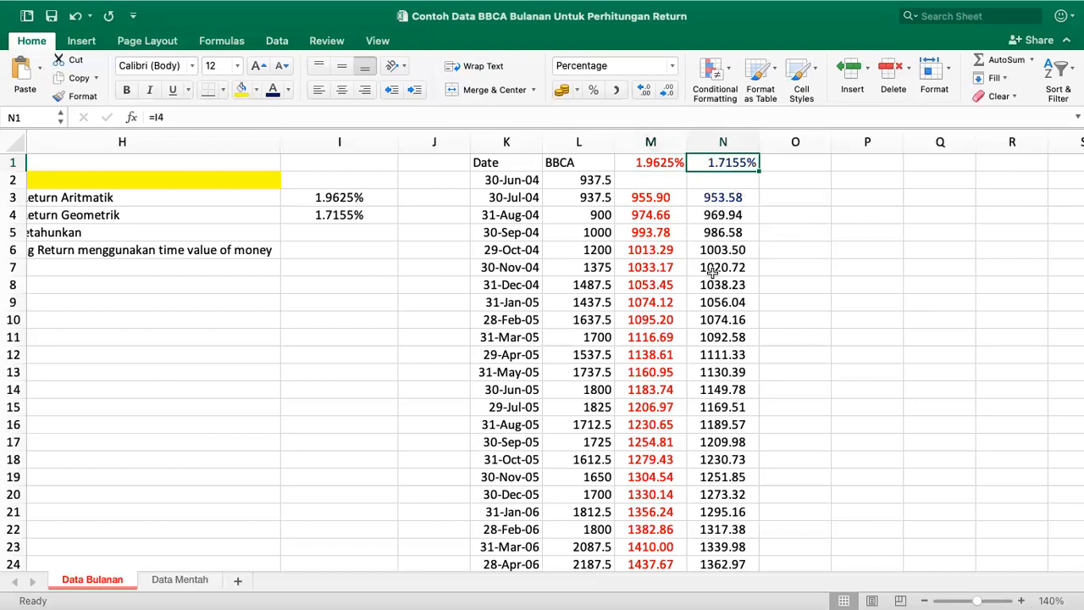
left_click(647, 163)
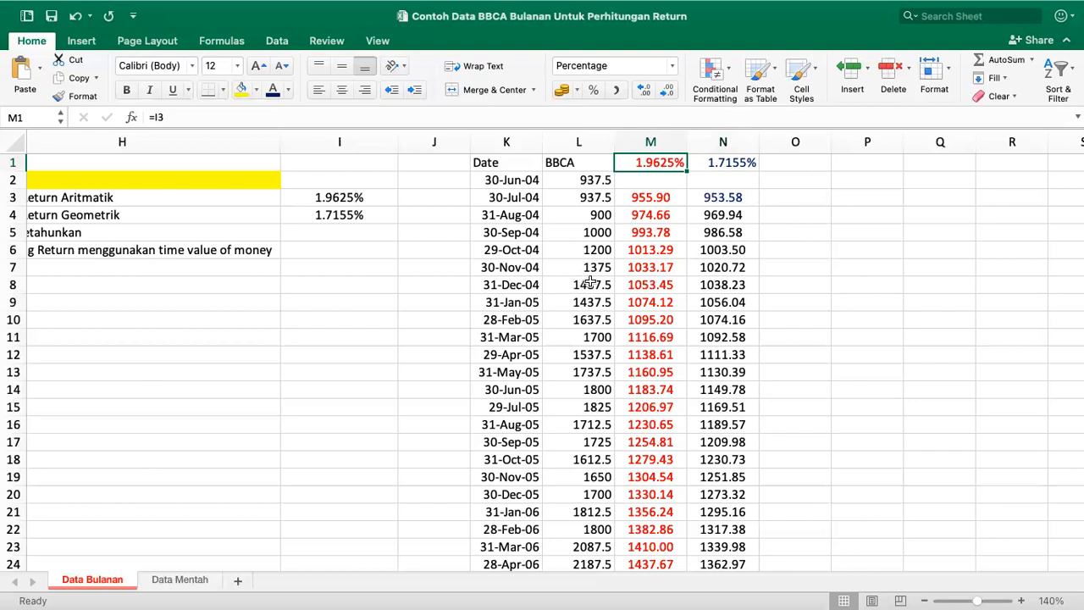
left_click(726, 166)
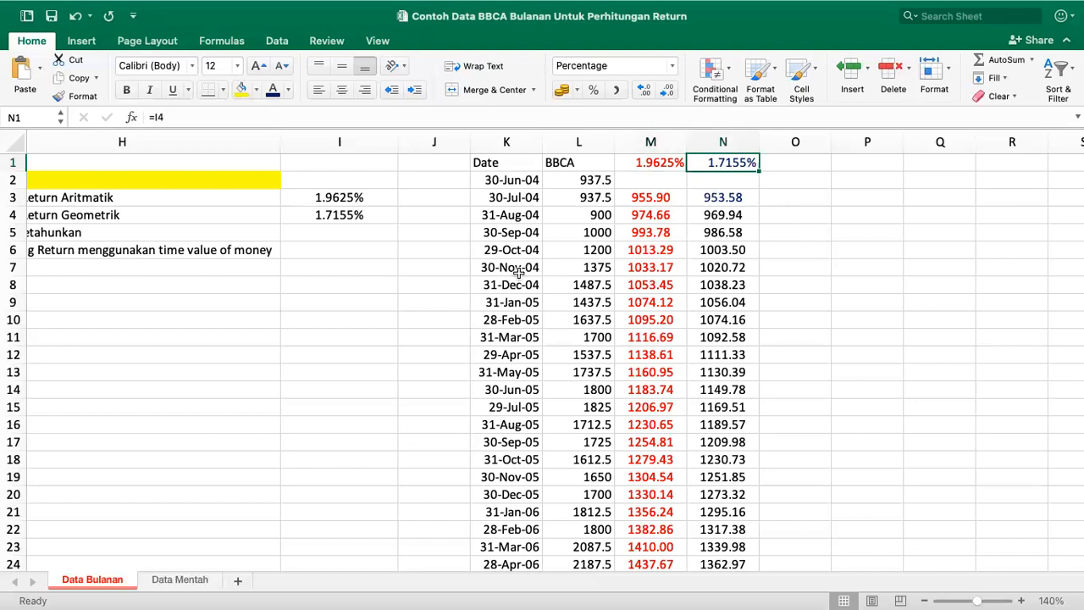
scroll(519, 272, "left", 3)
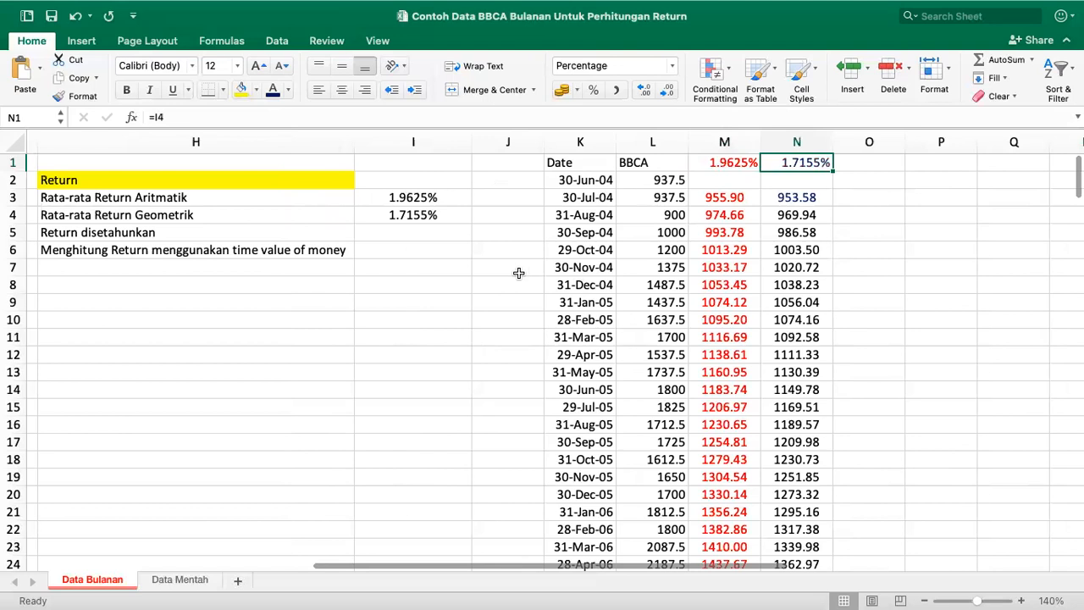
left_click(424, 197)
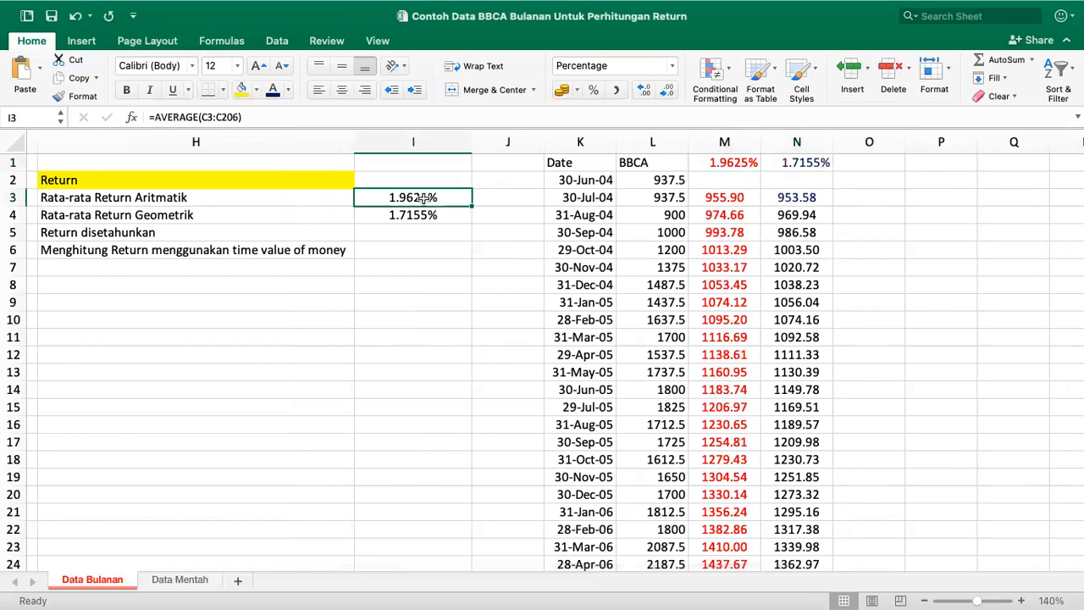
left_click(396, 226)
left_click(405, 216)
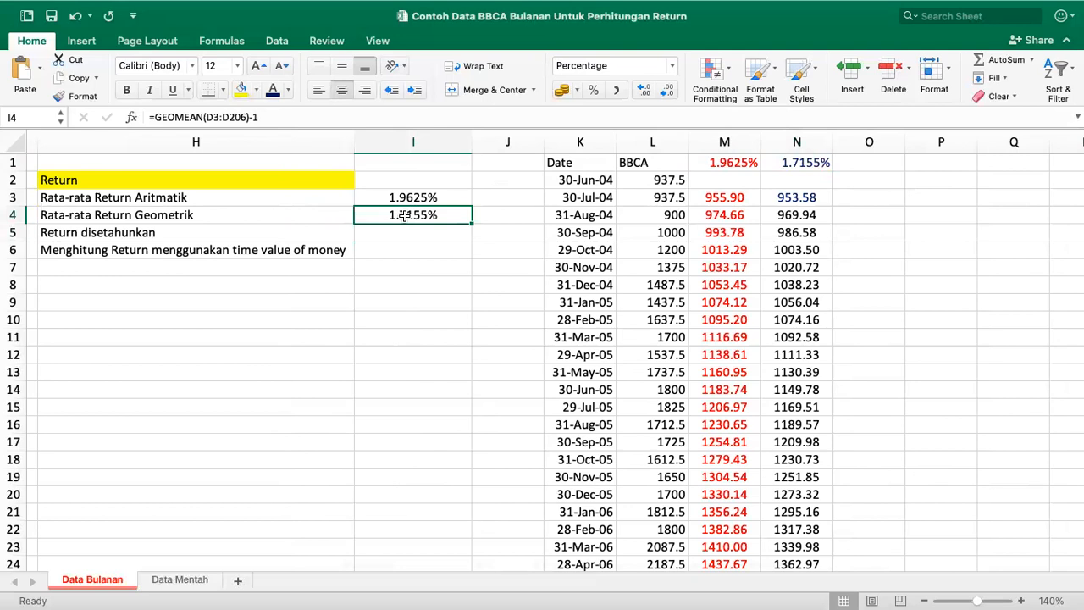
Enter the formula =(1+I4)^12-1 in I5 to annualize the geometric average monthly return
scroll(405, 215, "left", 2)
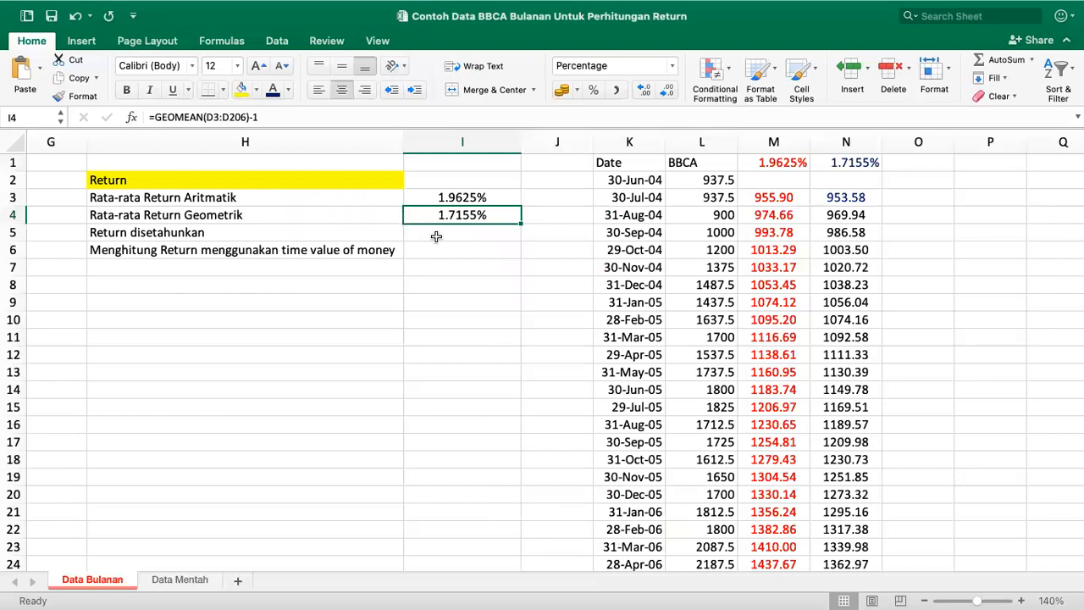
left_click(436, 237)
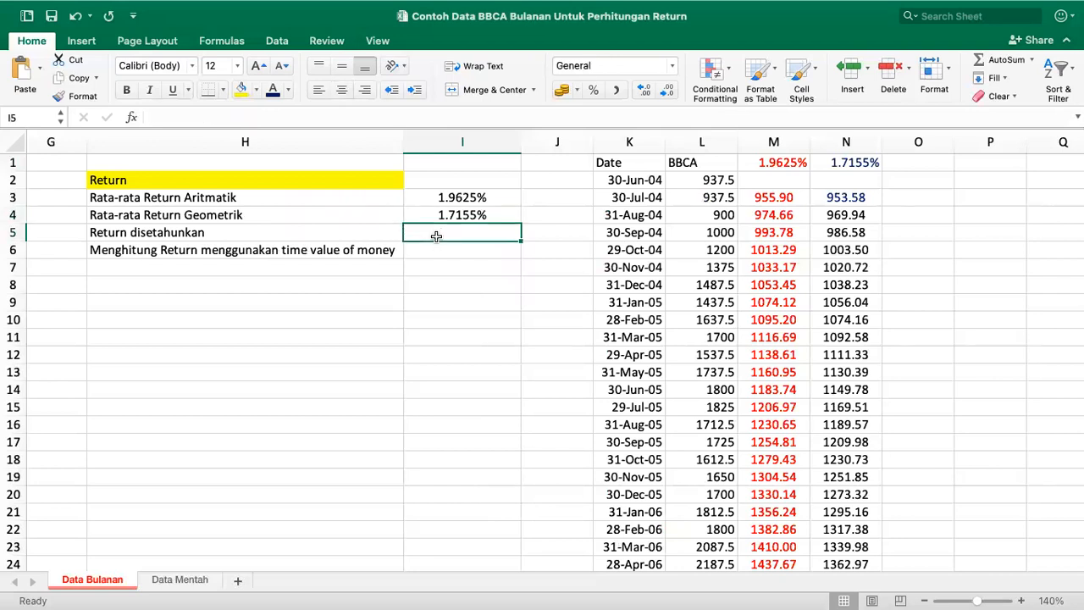
left_click(303, 280)
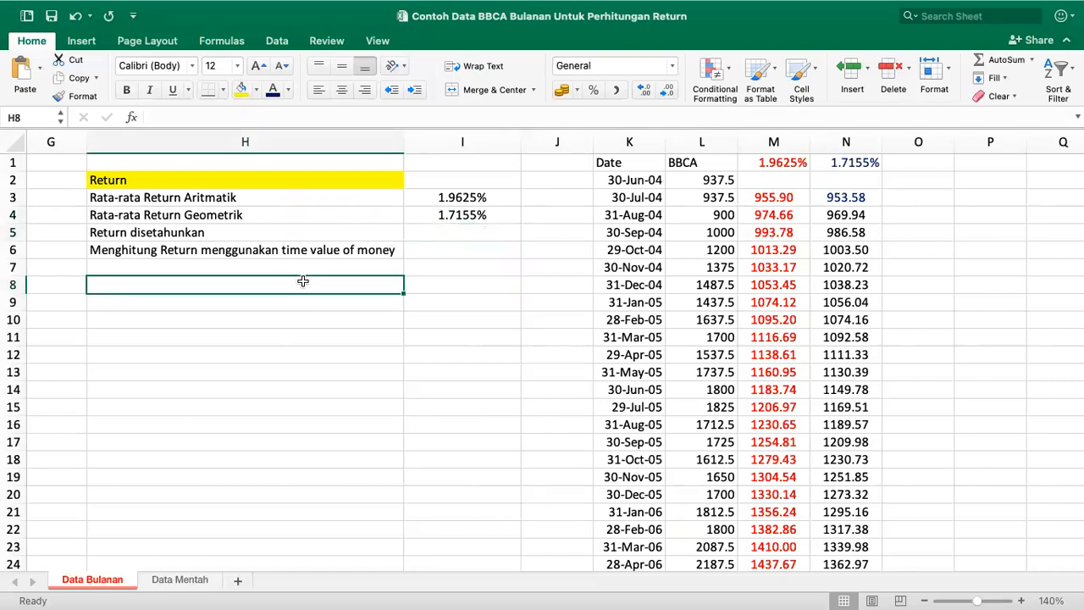
scroll(463, 293, "down", 1)
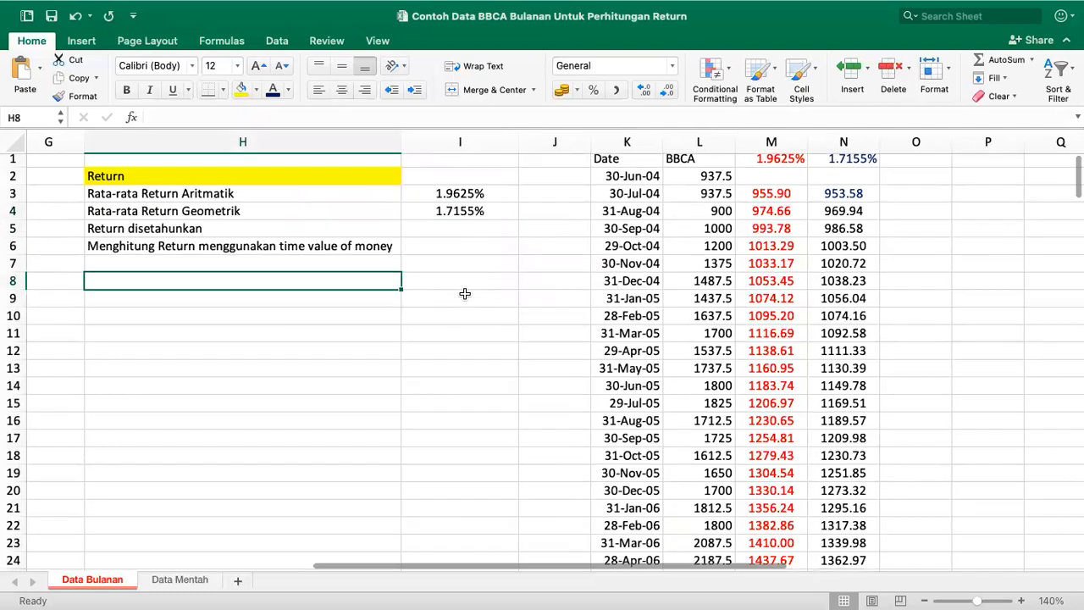
left_click(469, 226)
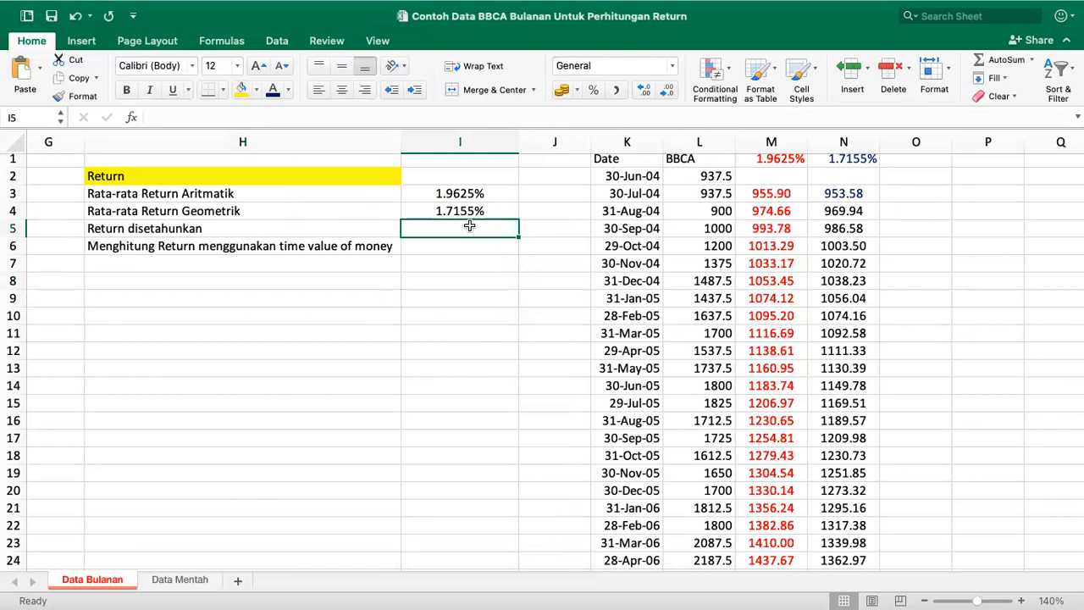
type("=")
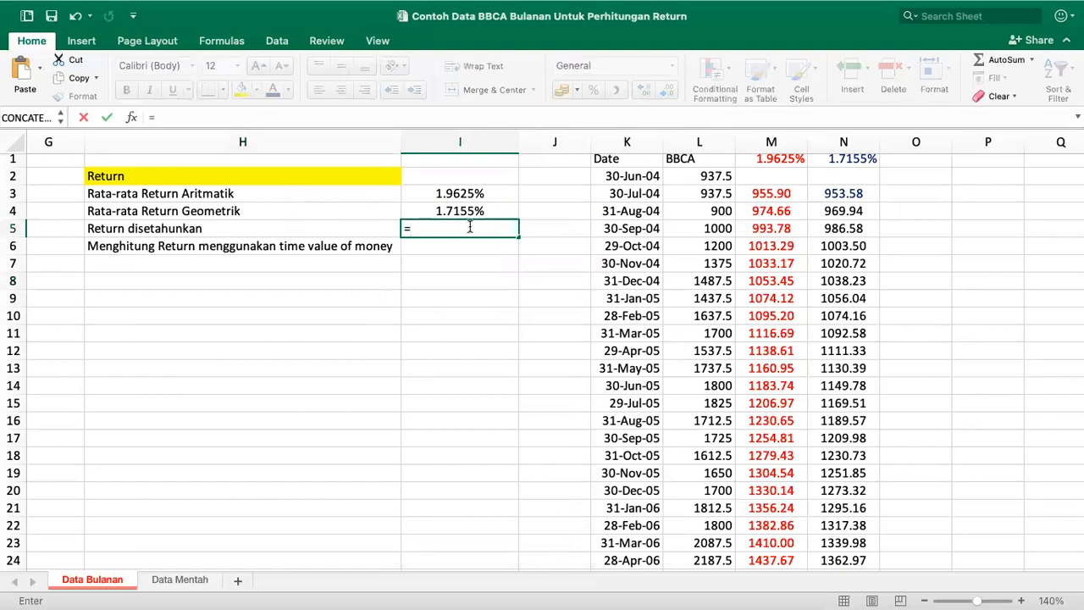
type("(1+")
left_click(457, 209)
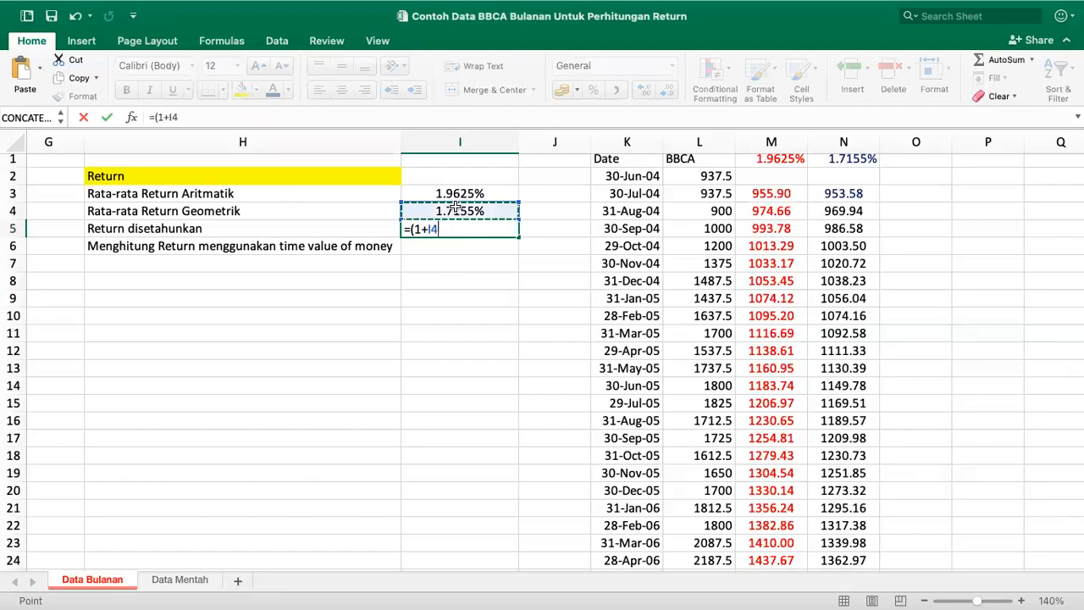
type(")")
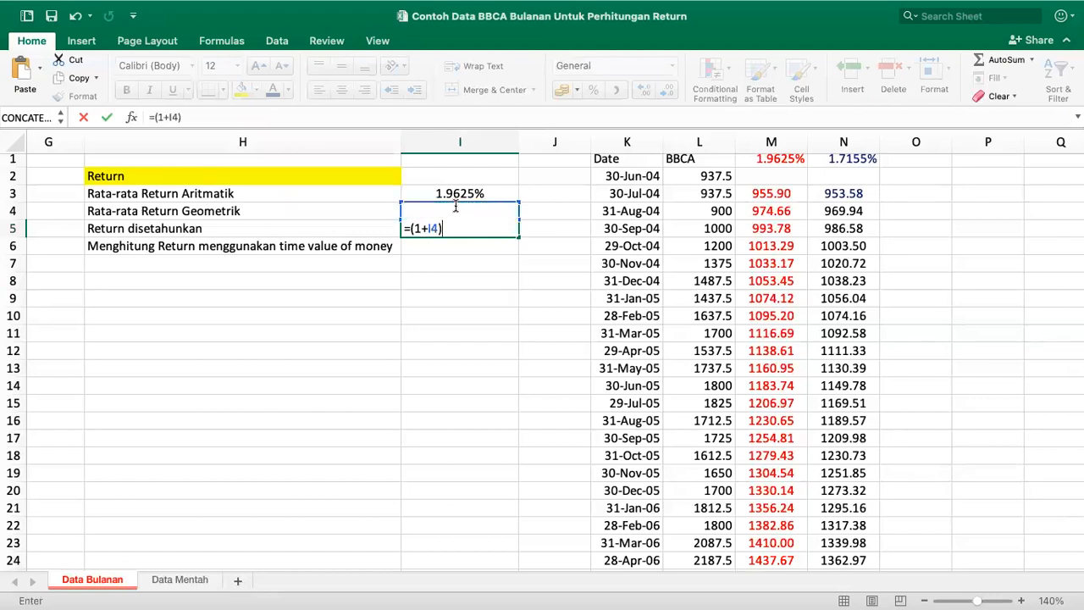
type("^12-1")
key("Return")
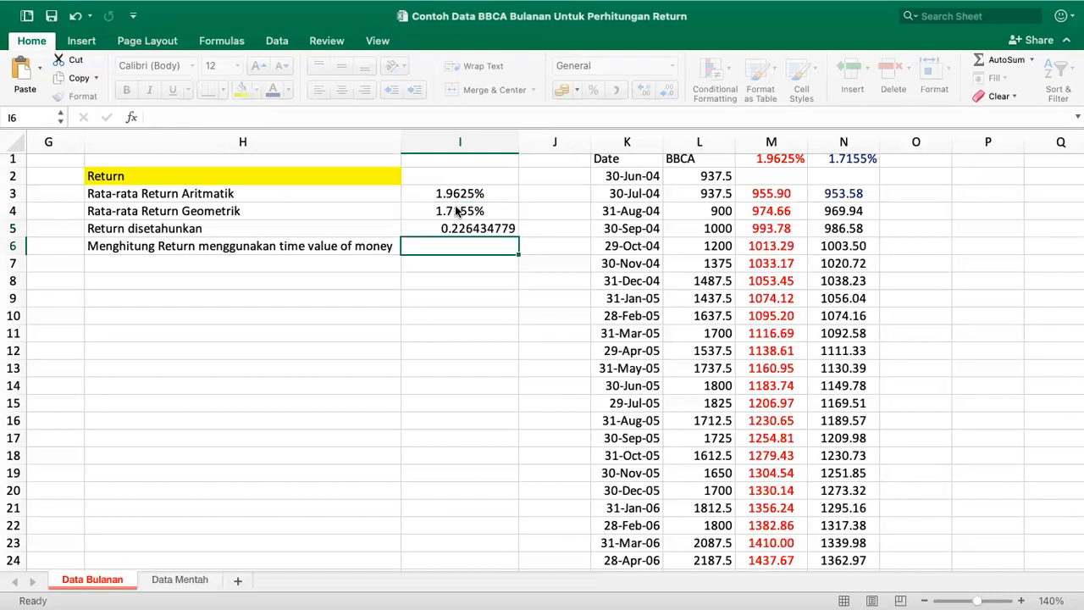
Format the annualized return in I5 as a percentage with two decimal places and centre it
left_click(456, 225)
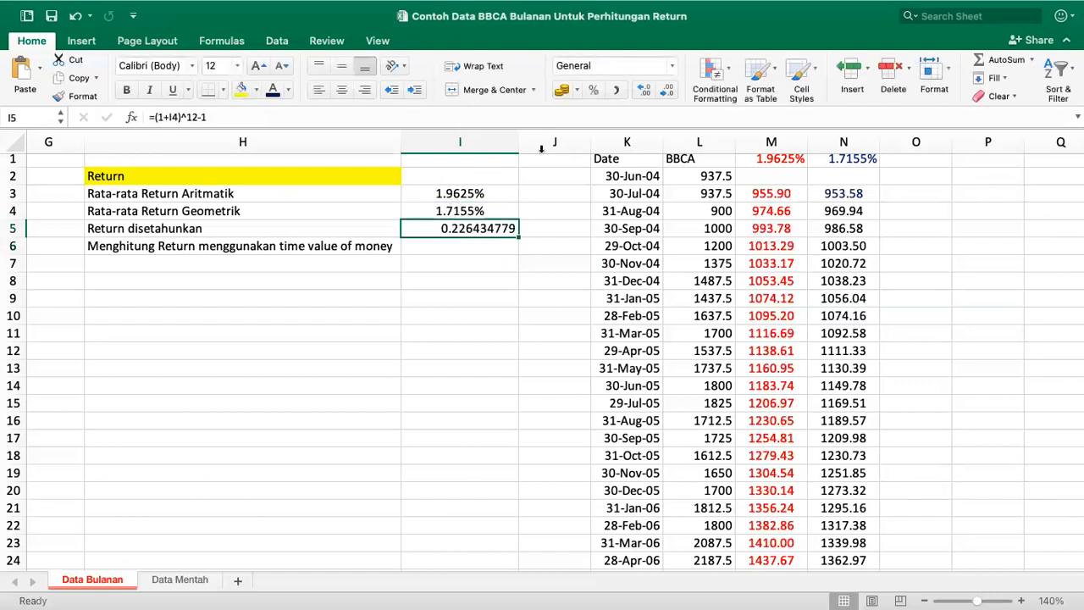
left_click(593, 90)
double_click(644, 90)
left_click(341, 91)
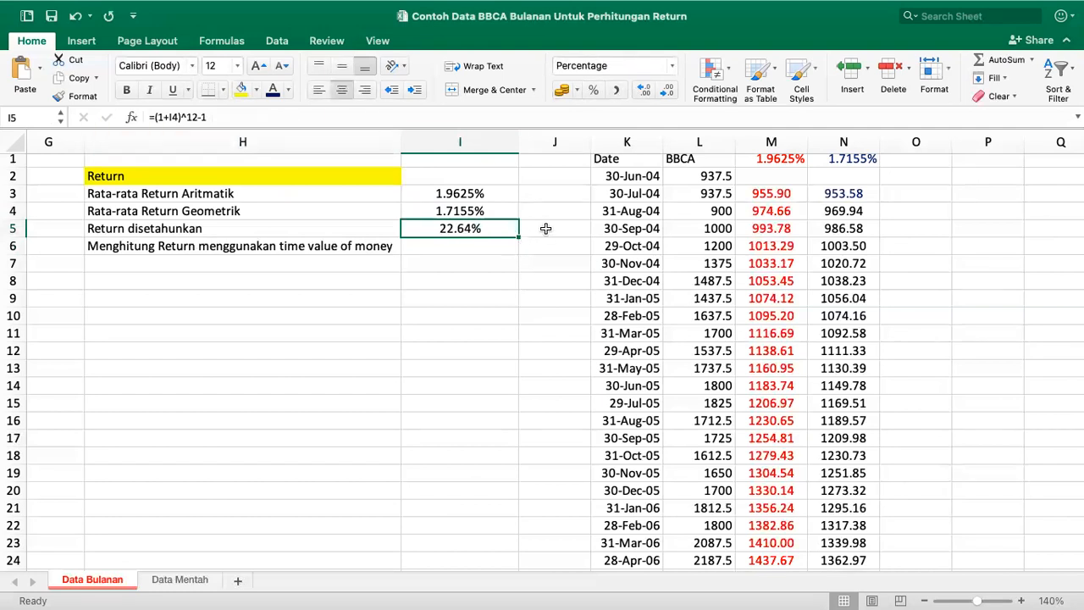
Enter the formula =(1+I3)^12-1 in J5 to annualize the arithmetic average for comparison
left_click(485, 193)
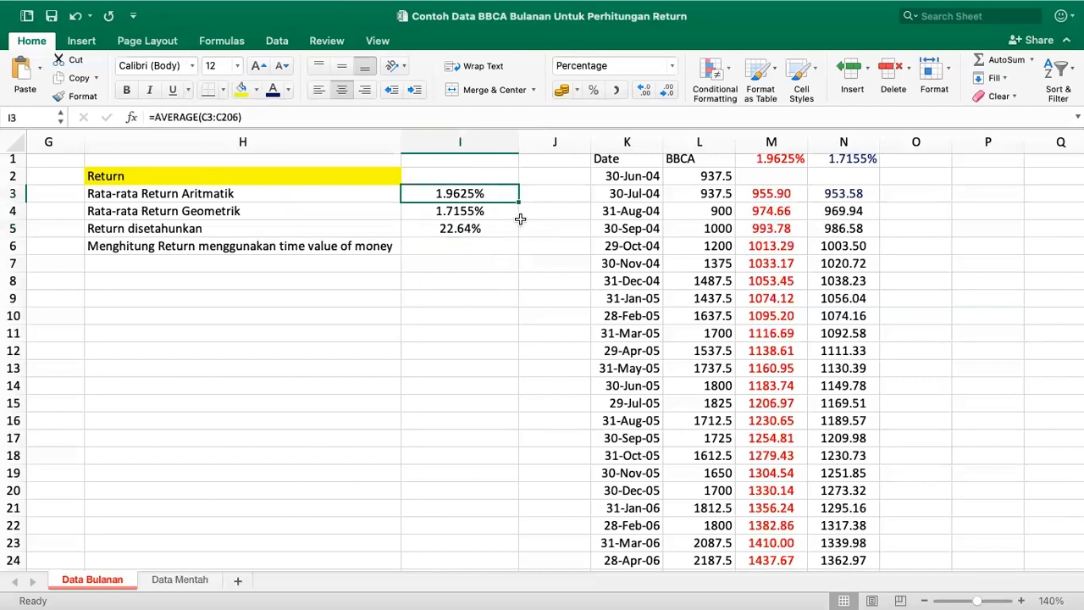
left_click(558, 227)
type("=")
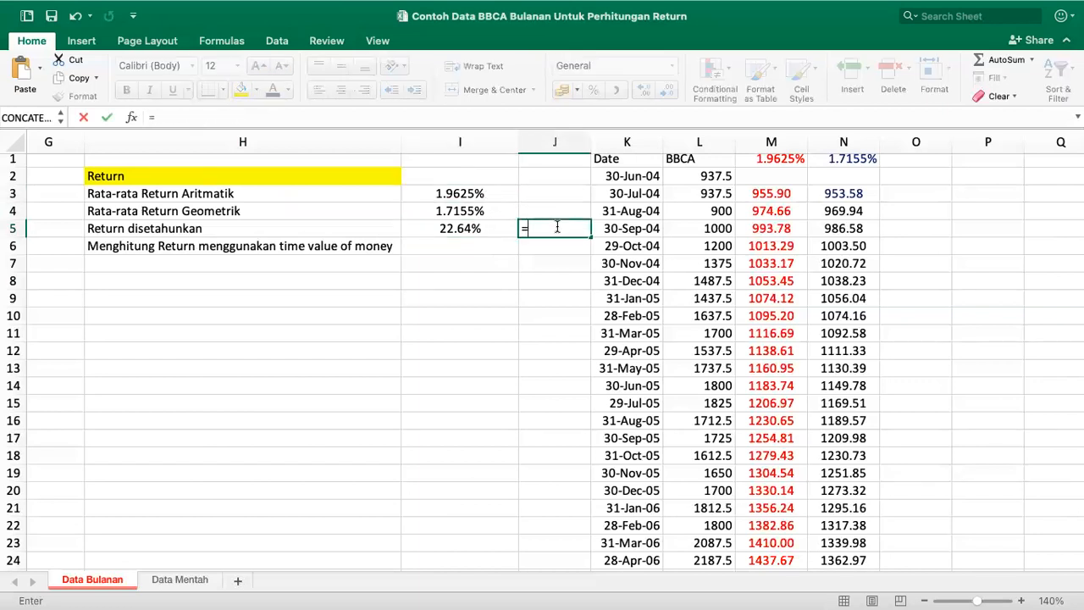
type("(1+")
left_click(459, 194)
type(")^12-1")
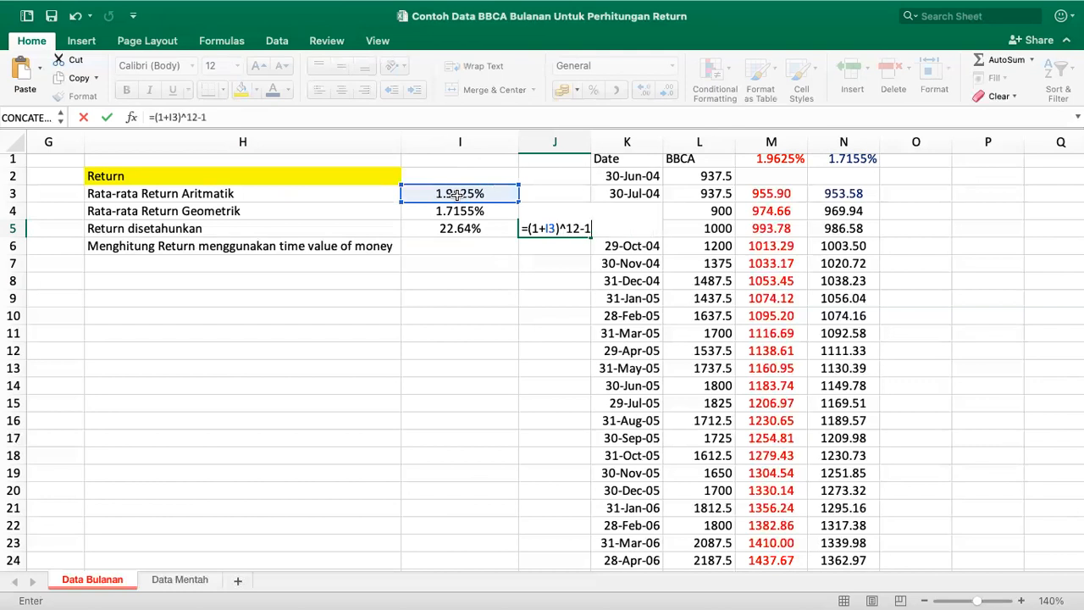
key("Return")
Format the arithmetic annualized return in J5 as a percentage with two decimal places
left_click(545, 229)
left_click(593, 90)
left_click(643, 91)
left_click(643, 91)
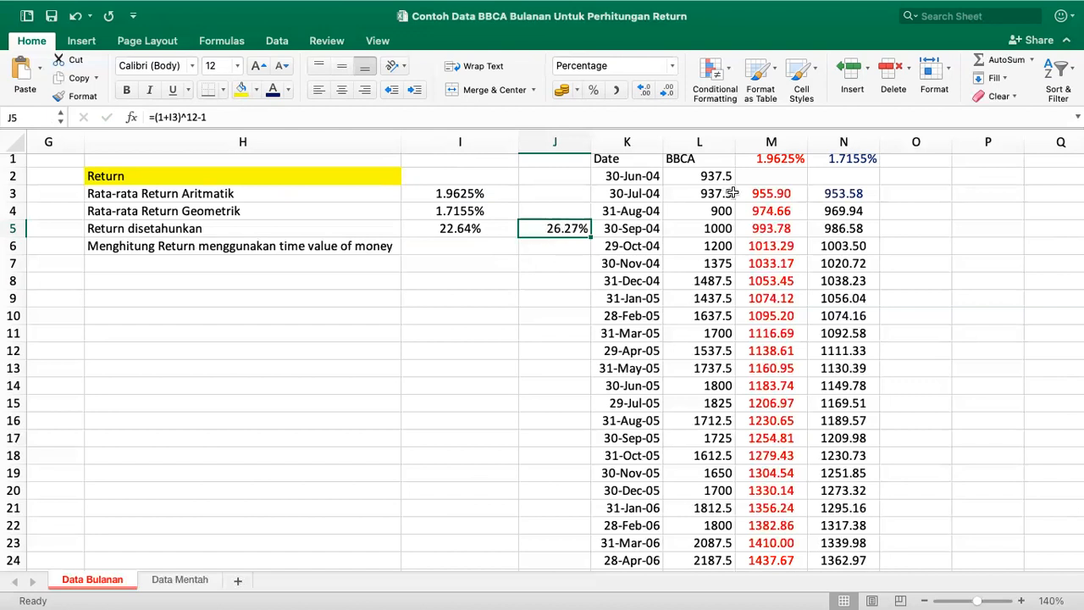
Review the arithmetic rate in M1, and compare the June 2021 actual price in L206 with the projections in N206 and M206
scroll(765, 189, "right", 1)
left_click(773, 160)
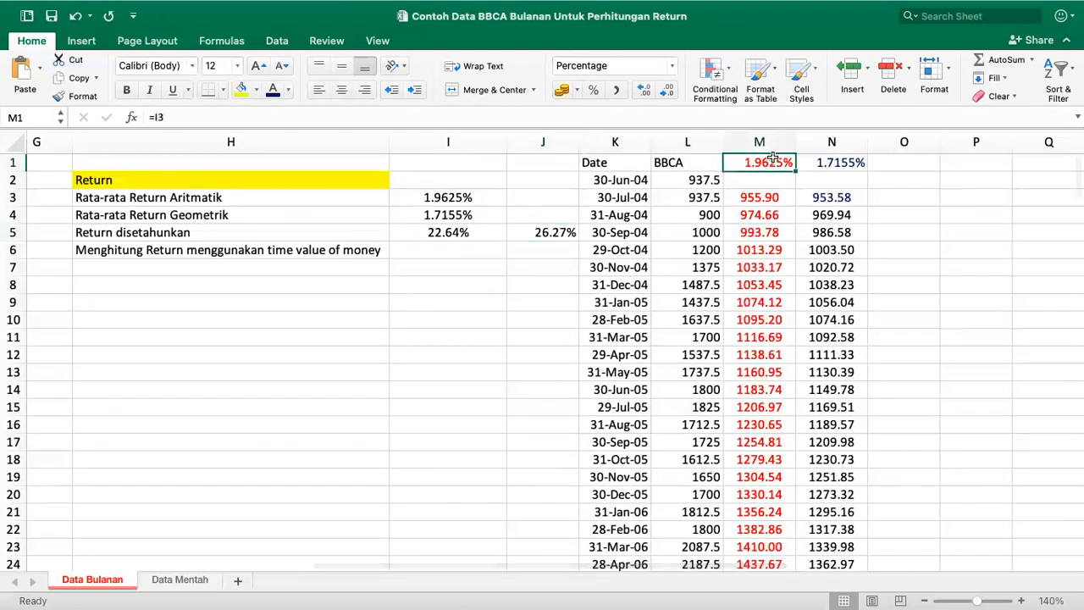
scroll(773, 159, "down", 20)
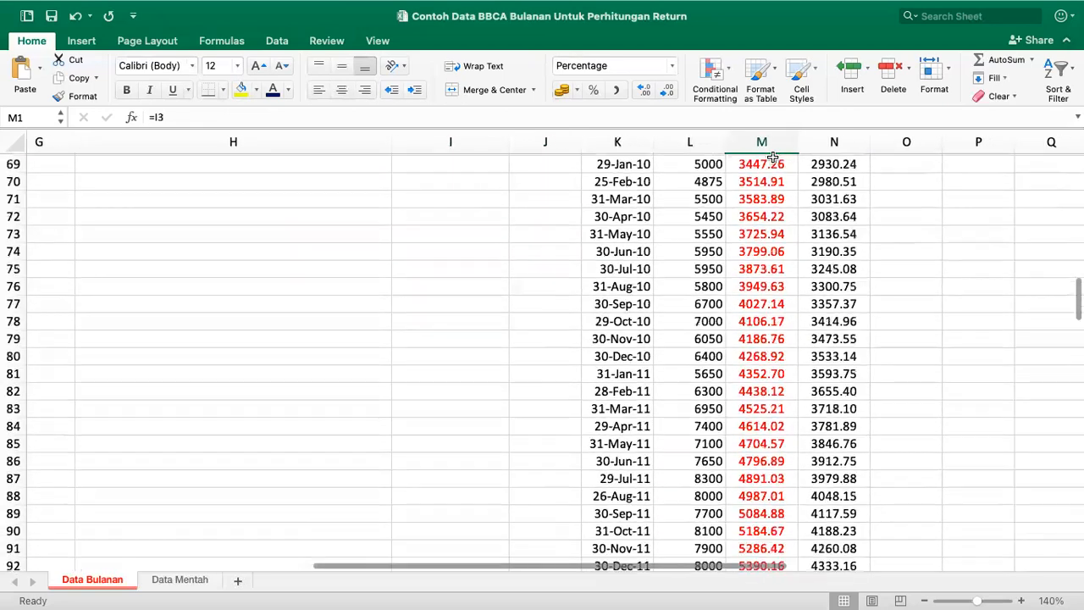
scroll(746, 375, "down", 20)
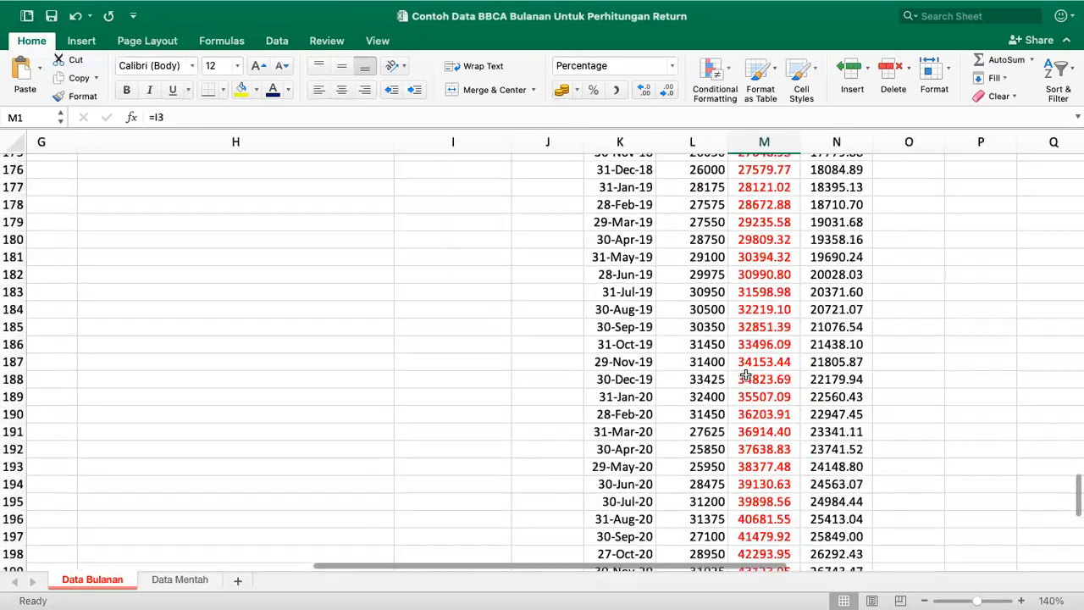
scroll(745, 375, "up", 2)
scroll(746, 376, "up", 1)
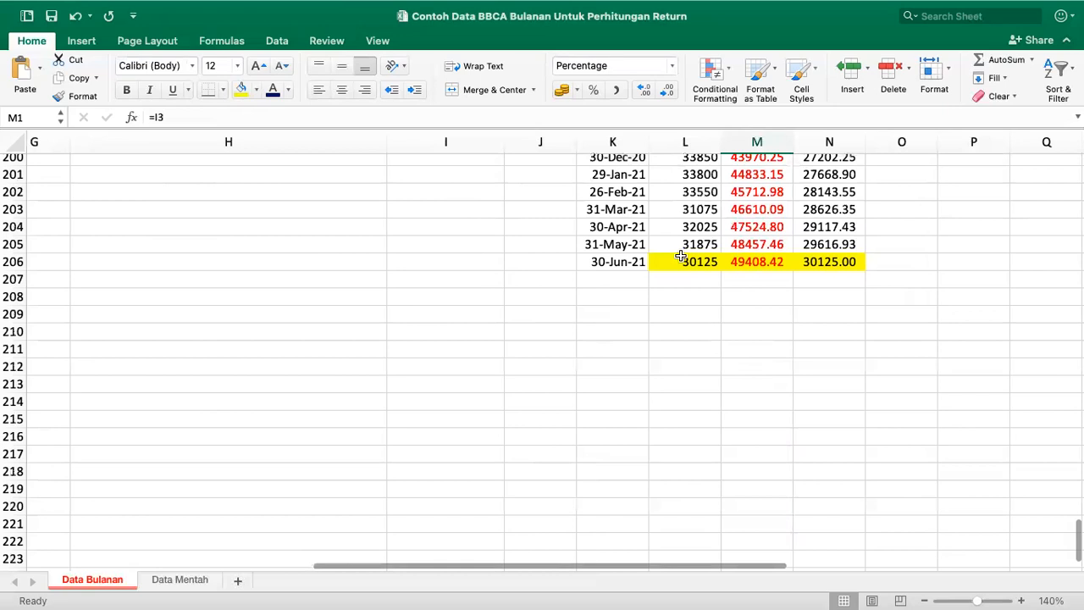
left_click(680, 261)
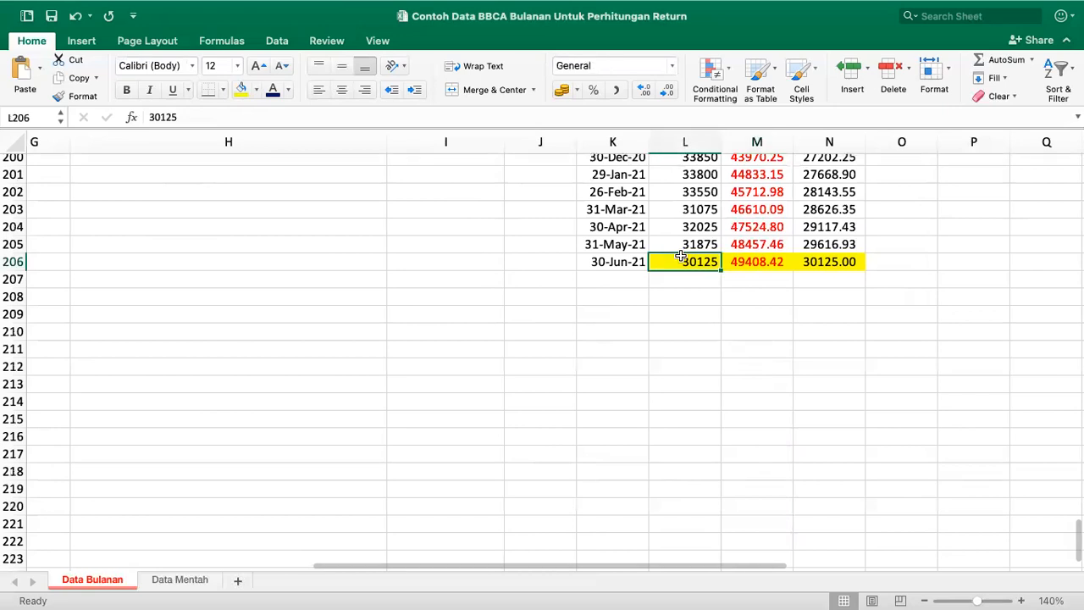
left_click(837, 259)
left_click(771, 260)
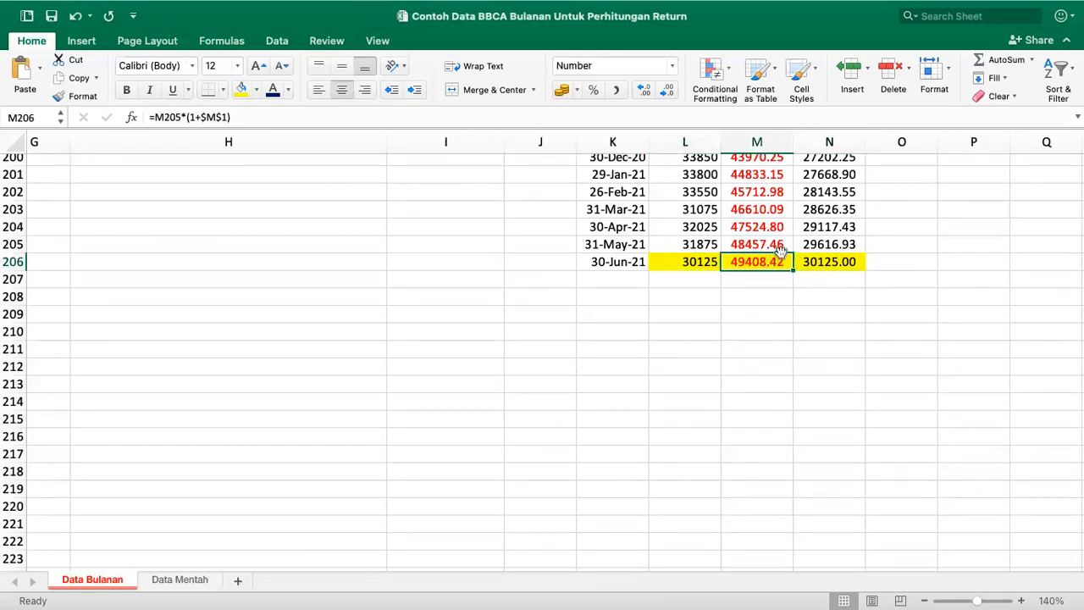
Clear the arithmetic annualized return from J5
scroll(749, 269, "up", 20)
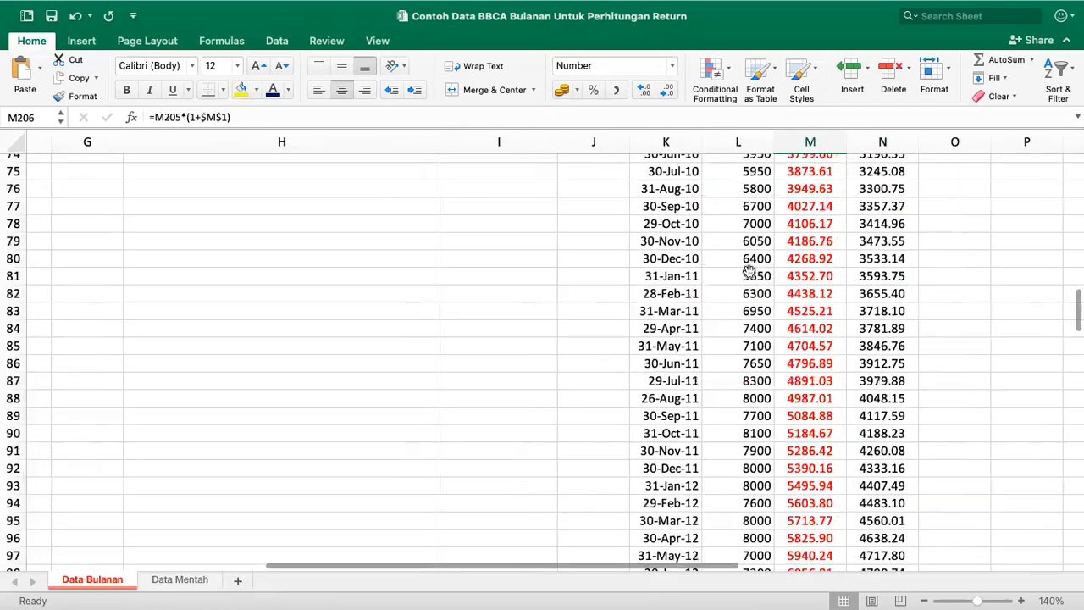
left_click(609, 232)
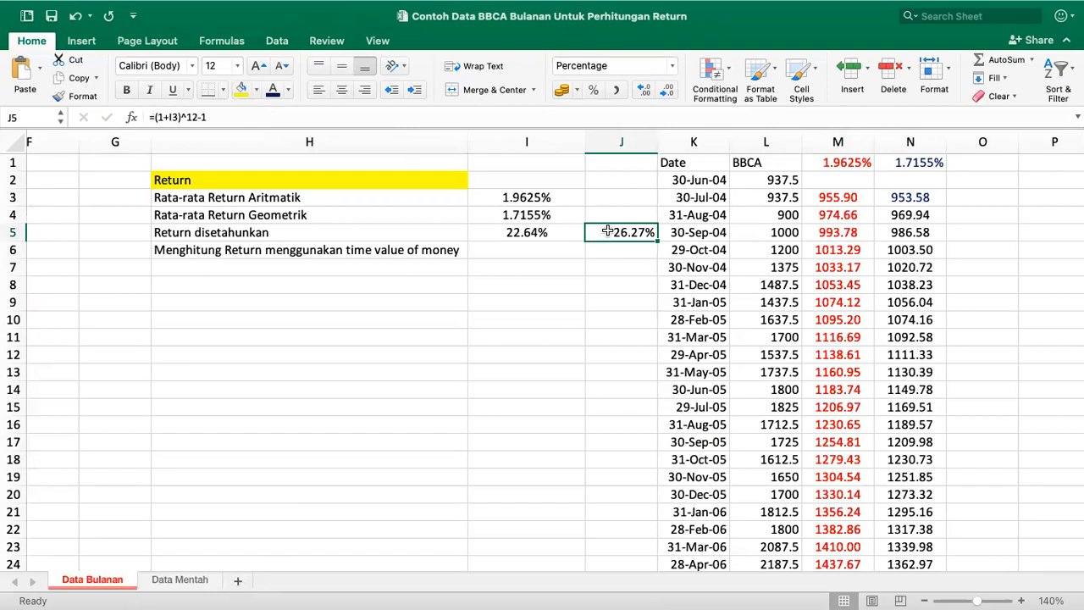
key("Delete")
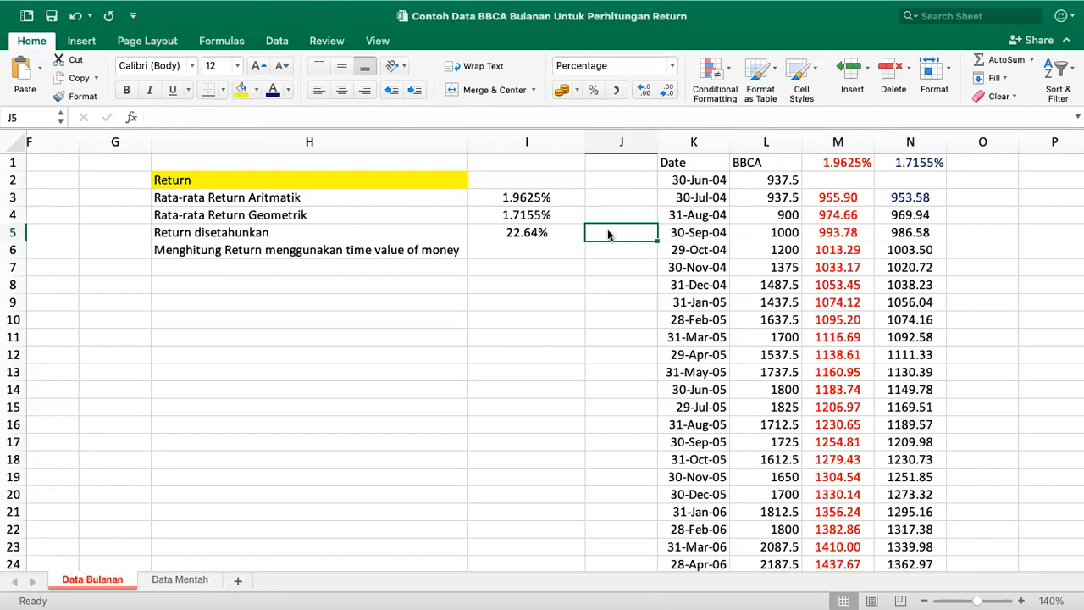
Add the labels "Money in" in H8 and "Money Out" in H9 for the time-value calculation
left_click(529, 249)
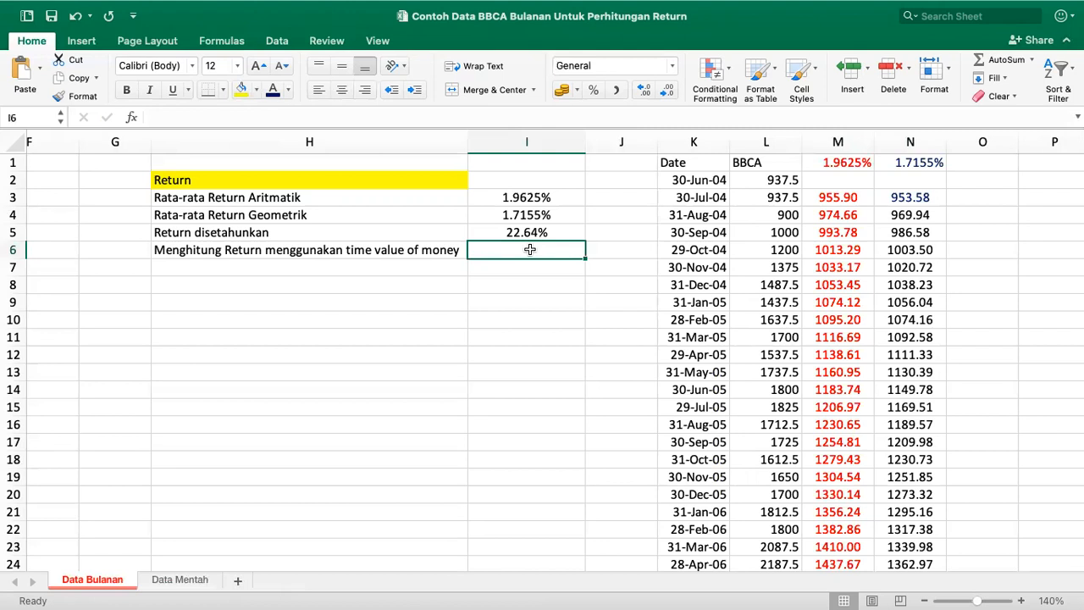
key("Left")
key("Down")
key("Down")
type("Money in")
key("Return")
type("Mo")
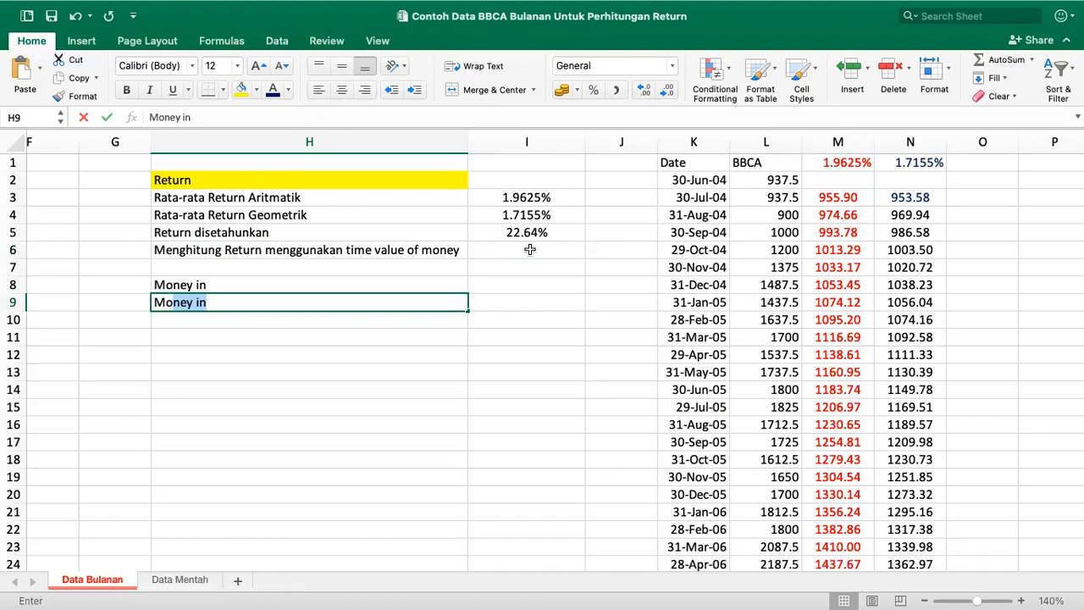
type("ney Out")
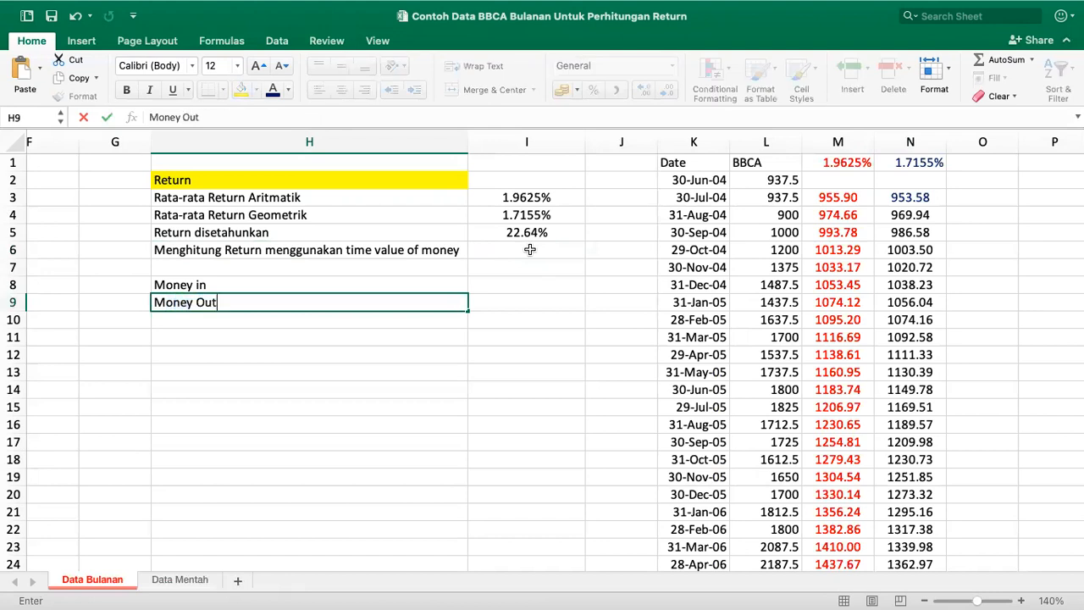
key("Return")
Add the period labels "Waktu (bulan)" in H10 and "Waktu (tahun)" in H11
type("Waktu")
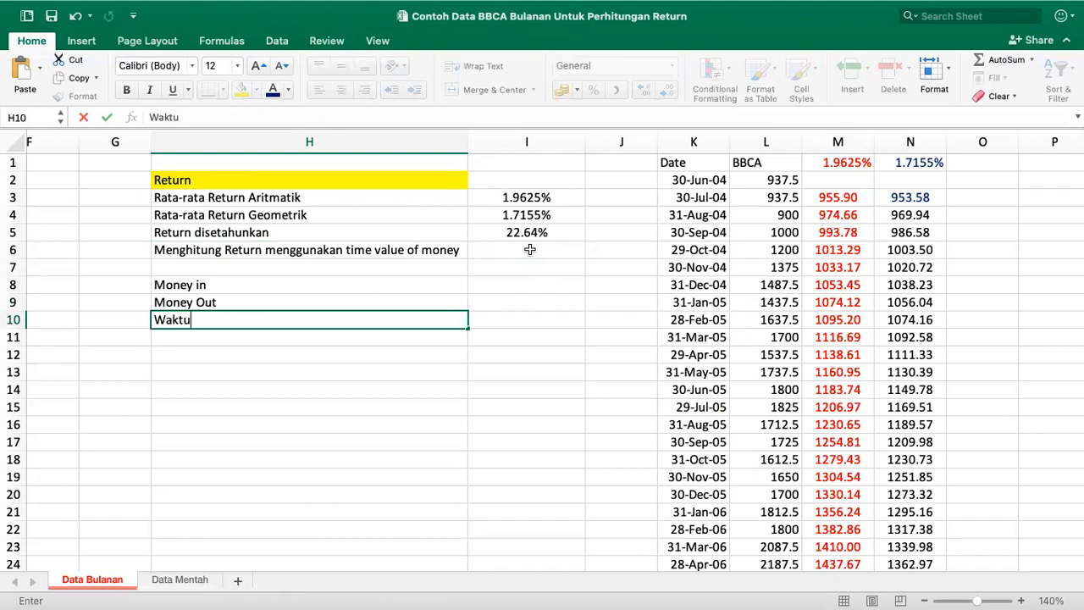
key("Return")
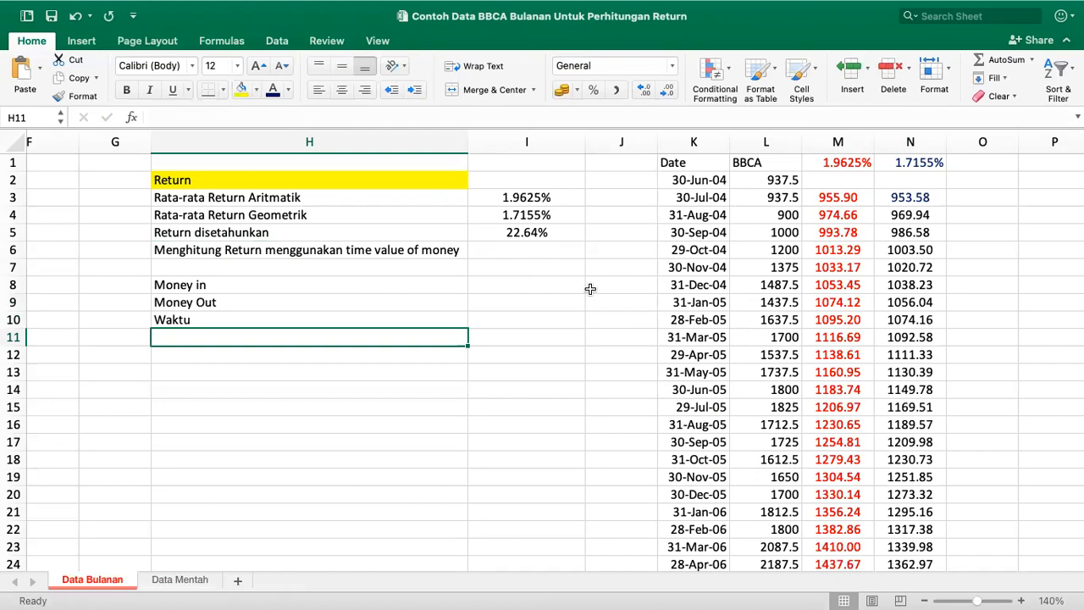
left_click(276, 316)
type("W")
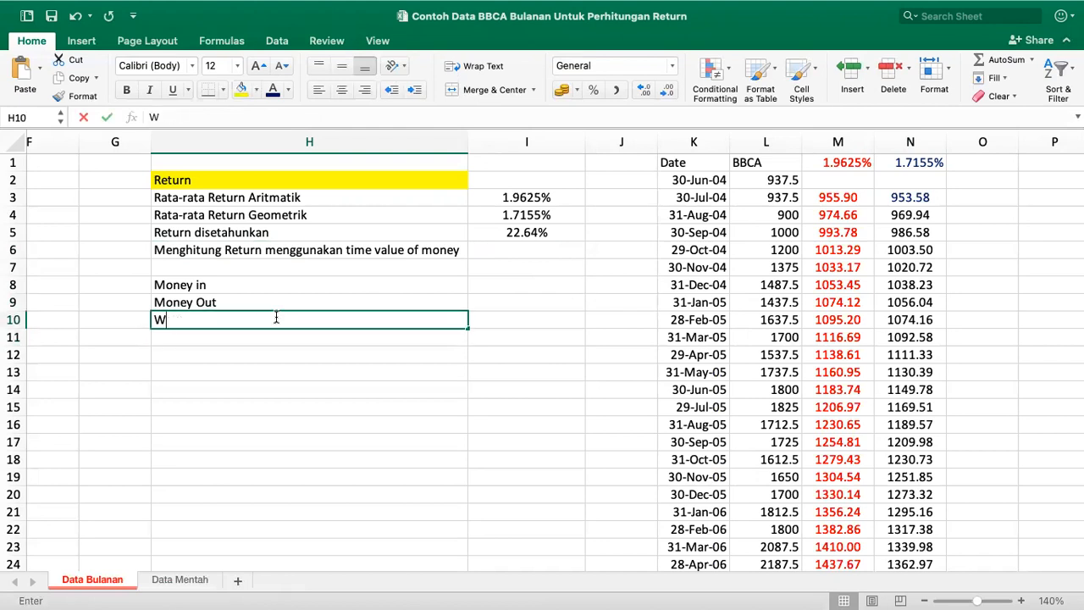
type("aktu (bulan)")
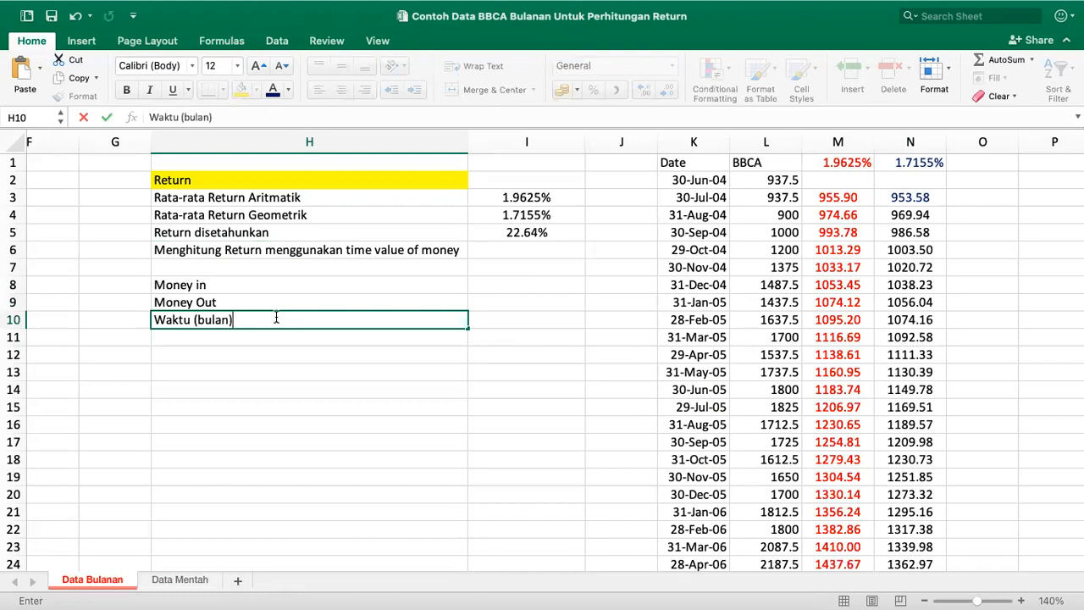
key("Return")
type("Waktu (tah")
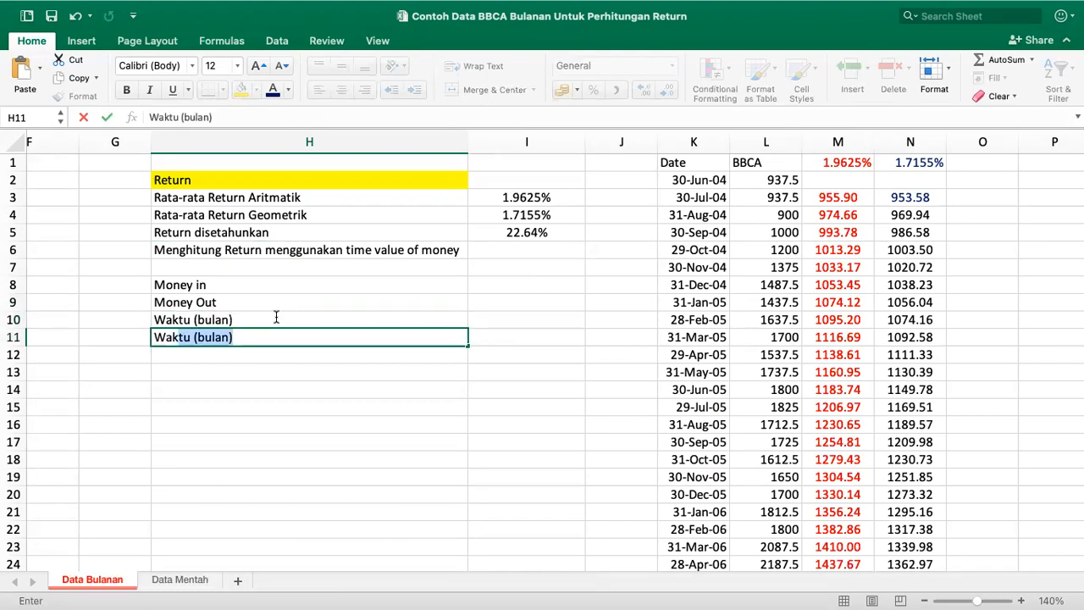
type("u")
key("BackSpace")
type("un)")
key("Return")
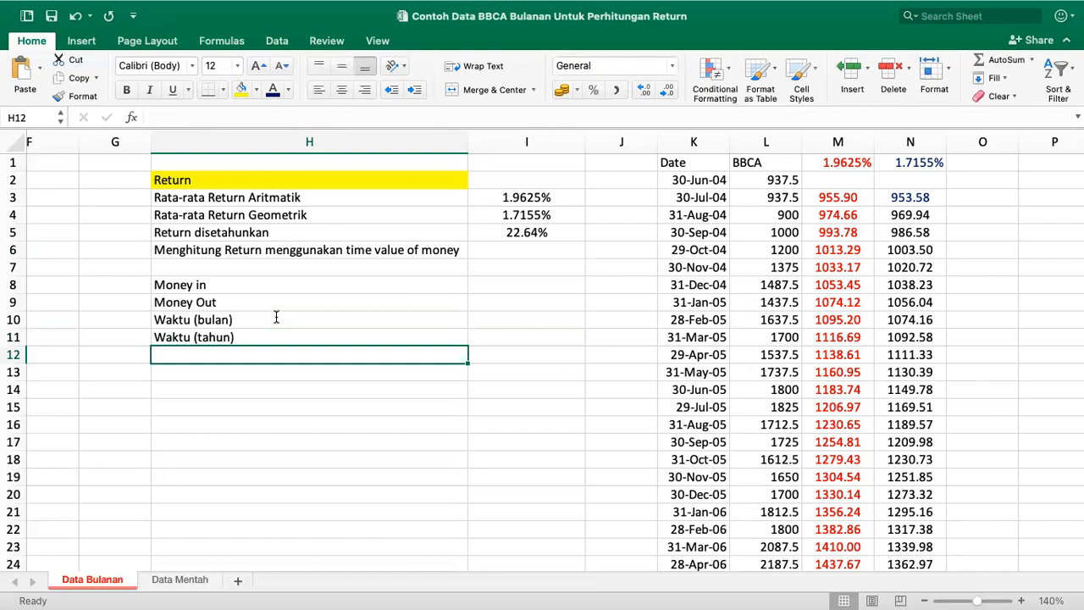
Count the monthly returns in C3:C206 and enter 204 as the period in months in I10
scroll(276, 317, "left", 10)
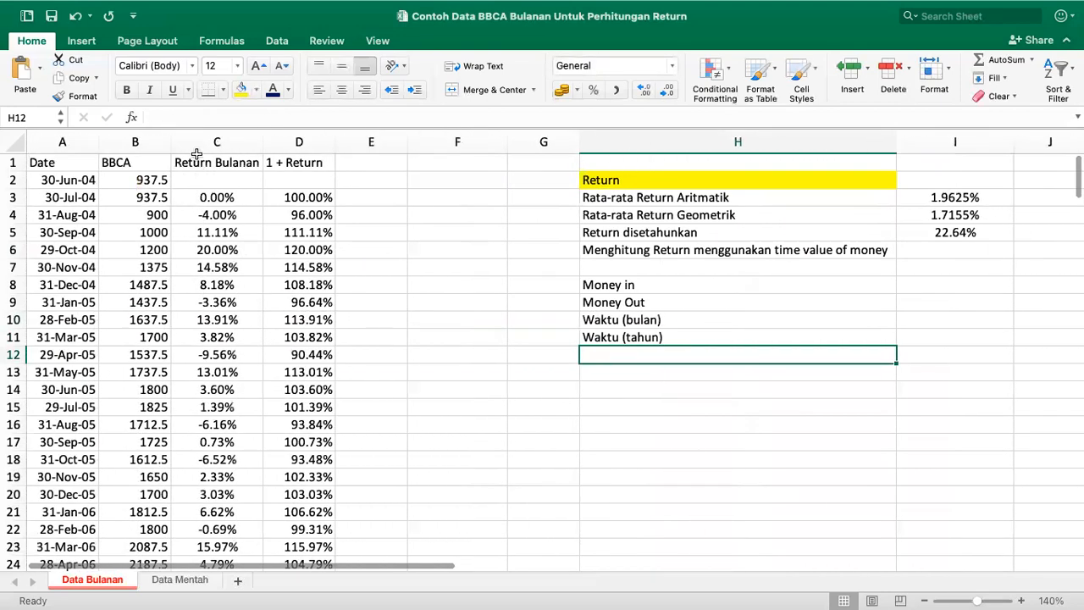
left_click(208, 142)
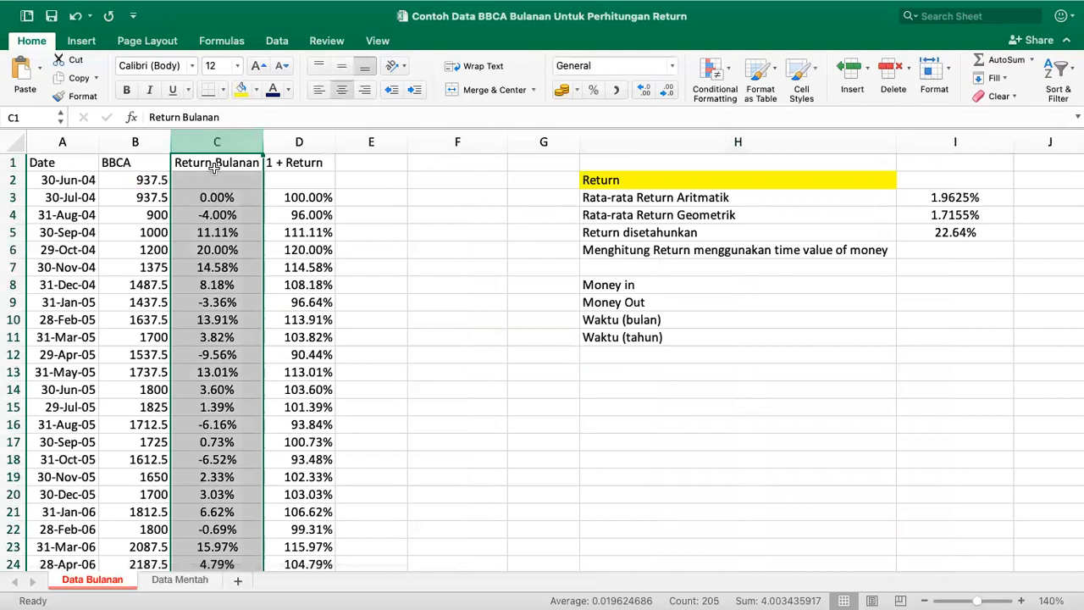
left_click_drag(212, 199, 217, 534)
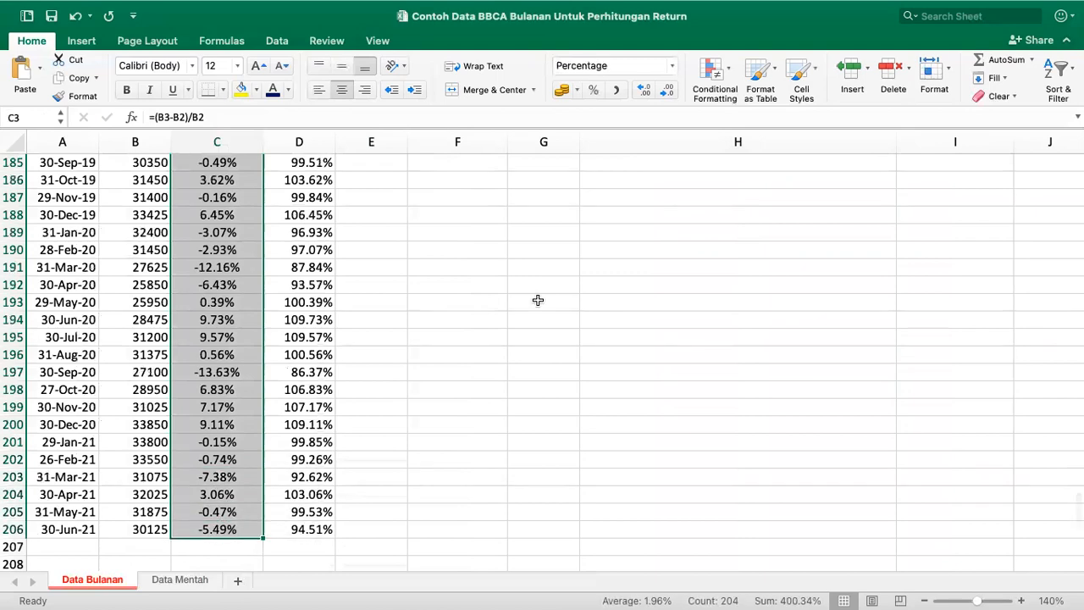
scroll(538, 300, "up", 20)
scroll(538, 300, "right", 5)
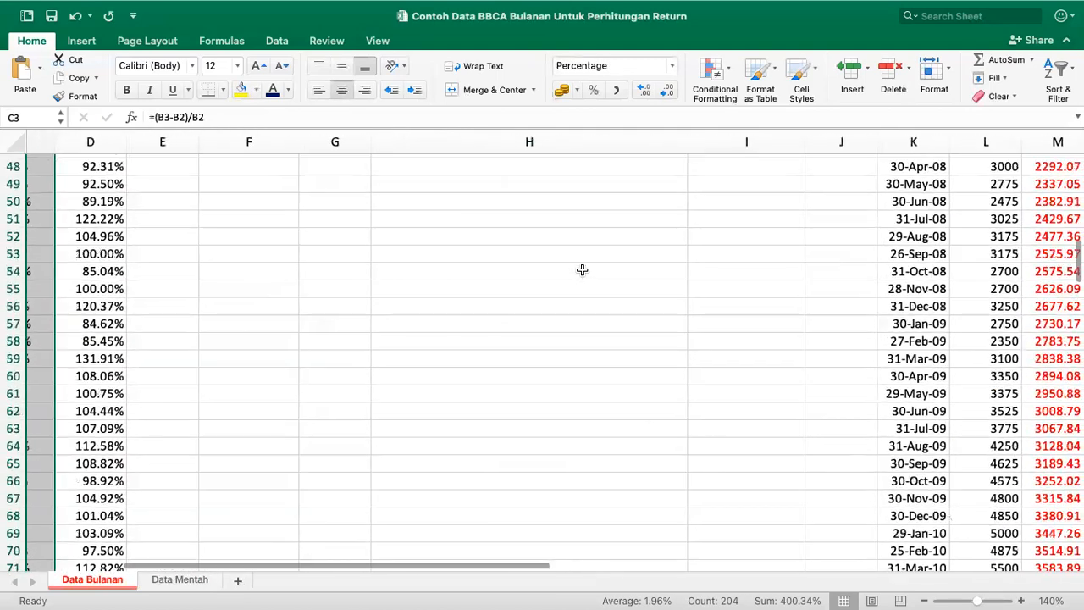
scroll(582, 269, "up", 10)
scroll(582, 270, "right", 1)
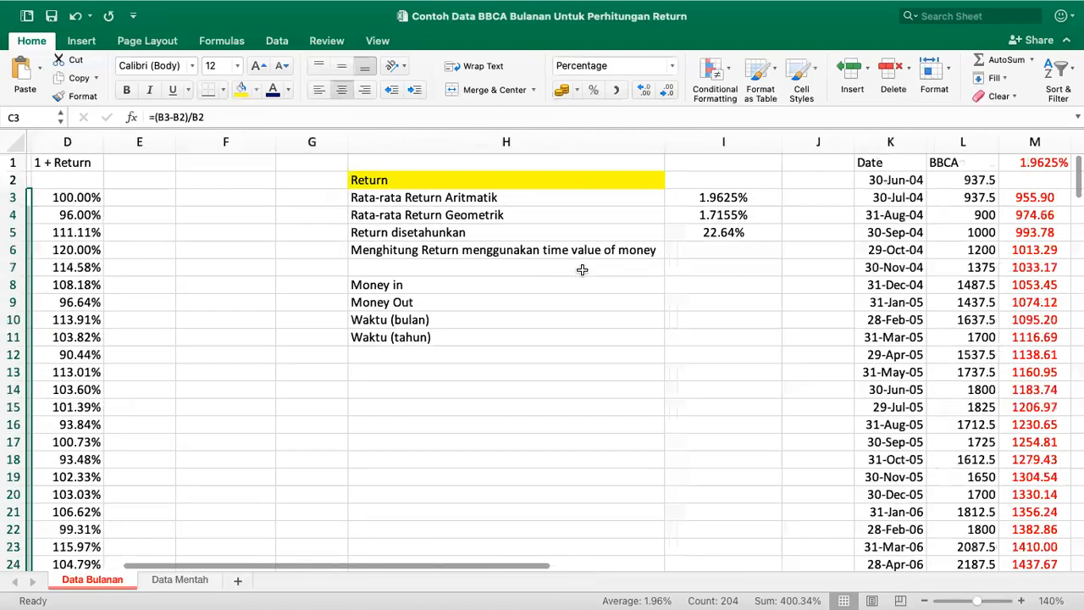
left_click(716, 311)
type("204")
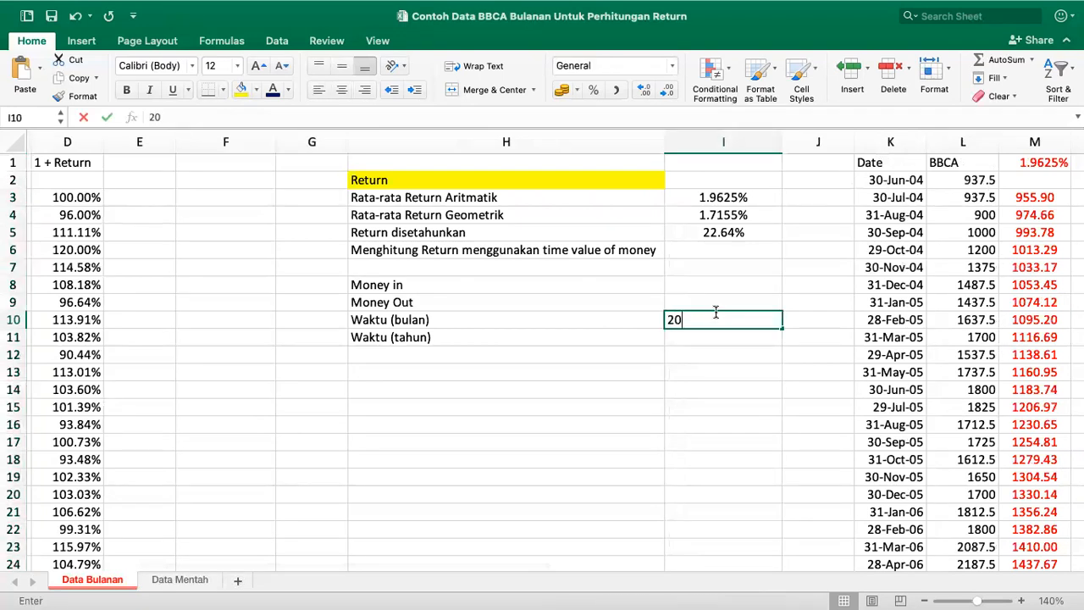
key("Return")
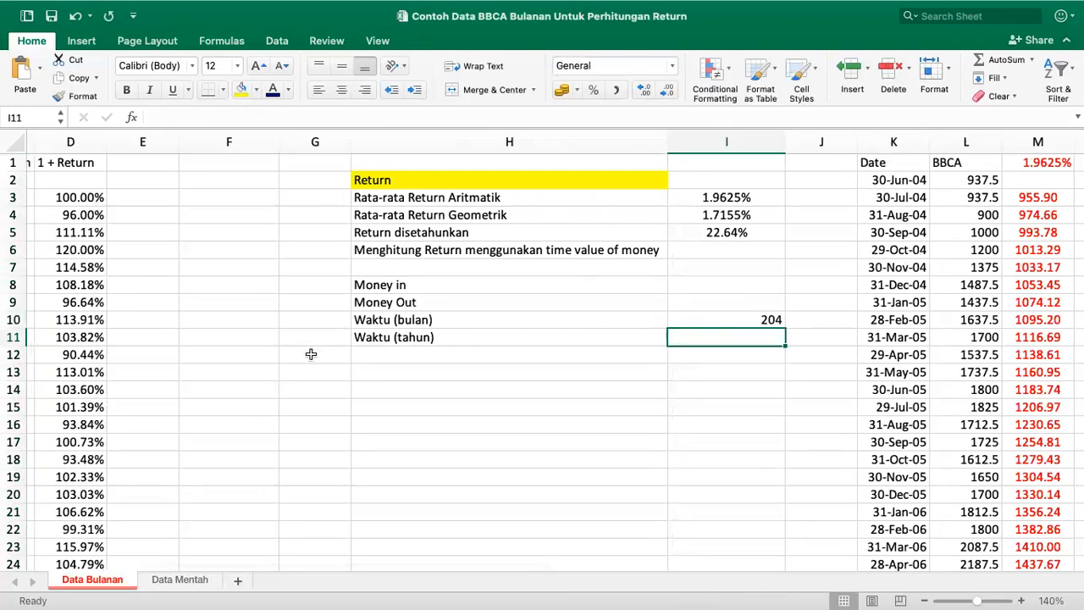
Recheck the number of months by selecting the monthly returns from C3 through C206
scroll(310, 355, "left", 3)
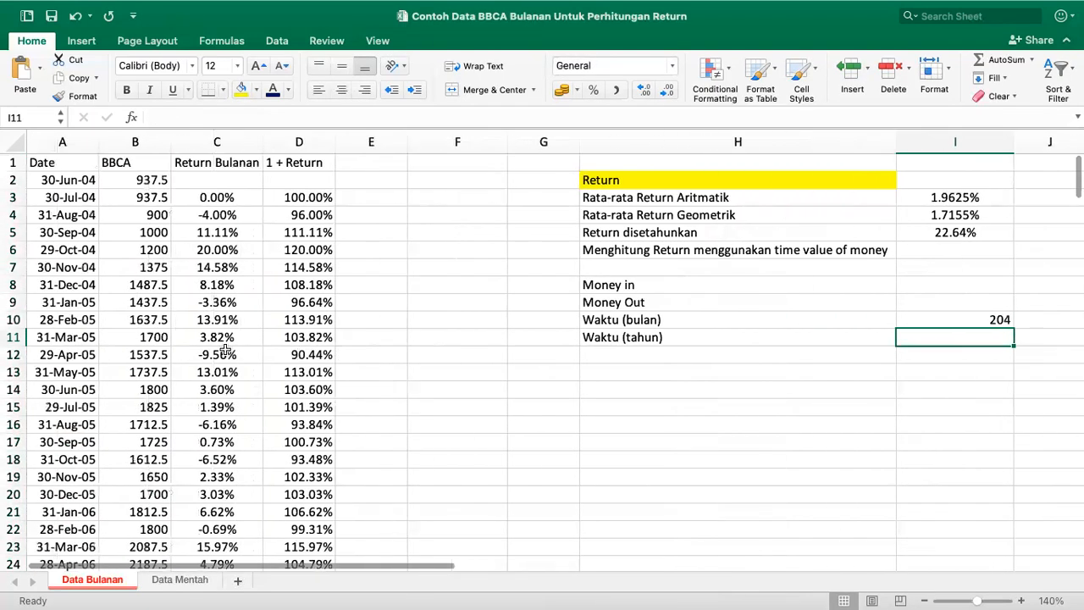
left_click(225, 201)
left_click_drag(222, 197, 223, 520)
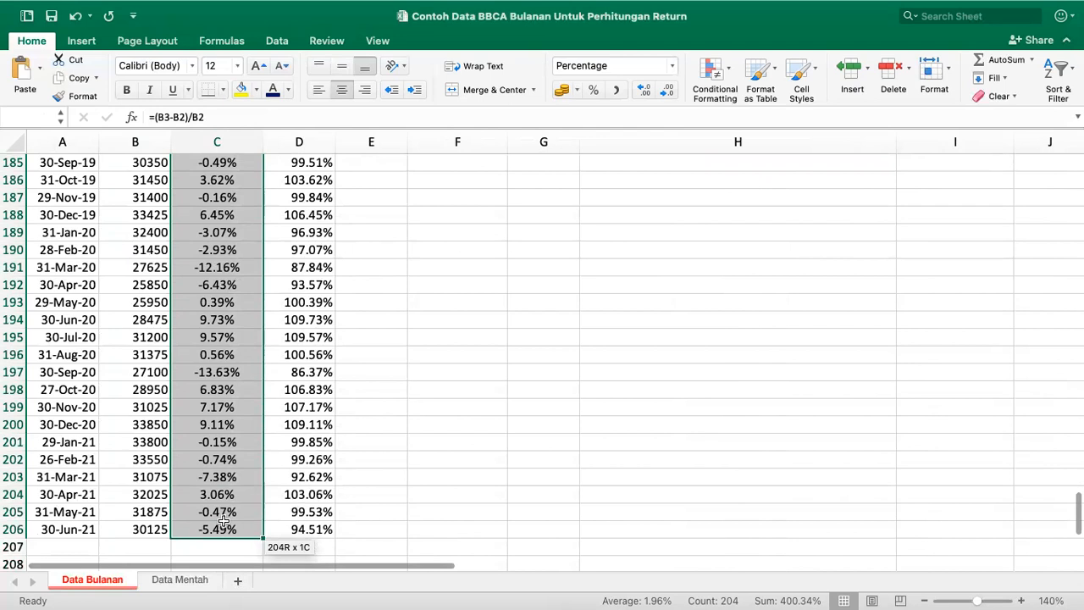
left_click_drag(223, 520, 223, 520)
scroll(171, 183, "up", 10)
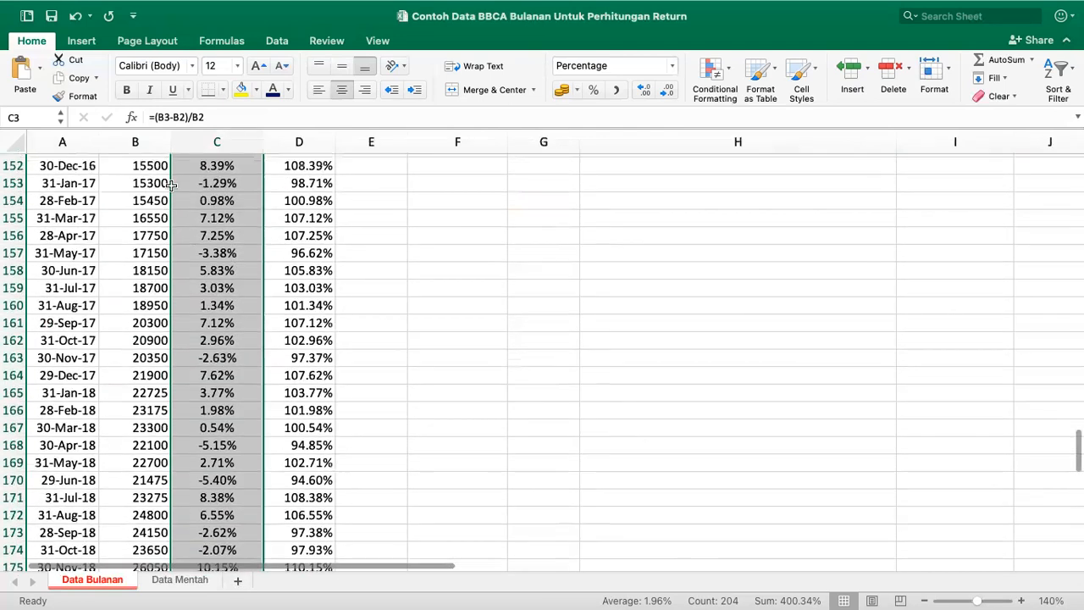
left_click(148, 182)
scroll(147, 183, "up", 20)
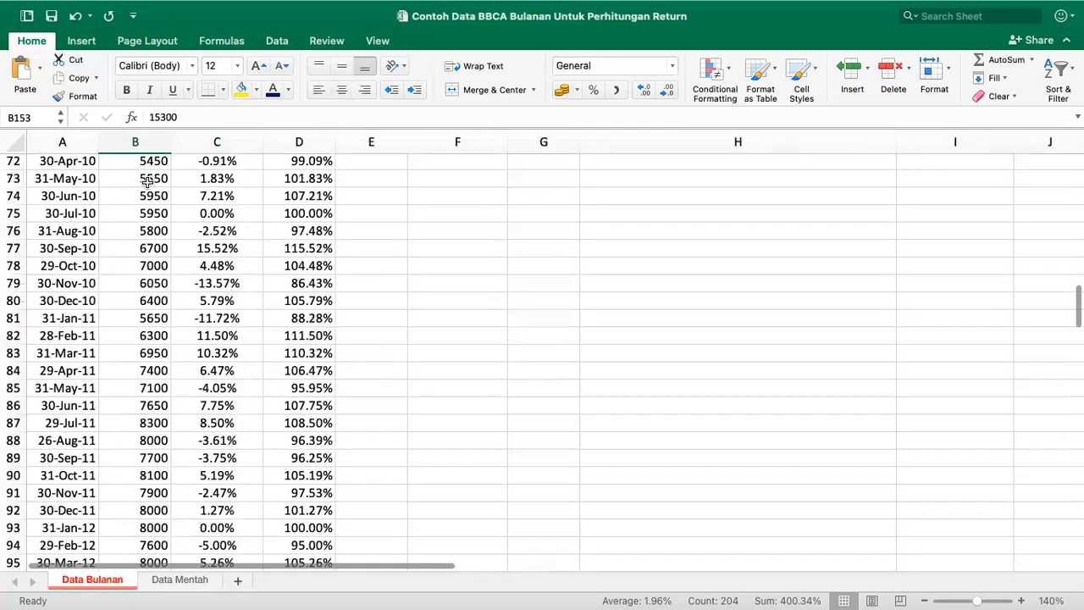
scroll(147, 182, "up", 3)
Check the start date in A2 and the end date in A206 of the price history
left_click(65, 182)
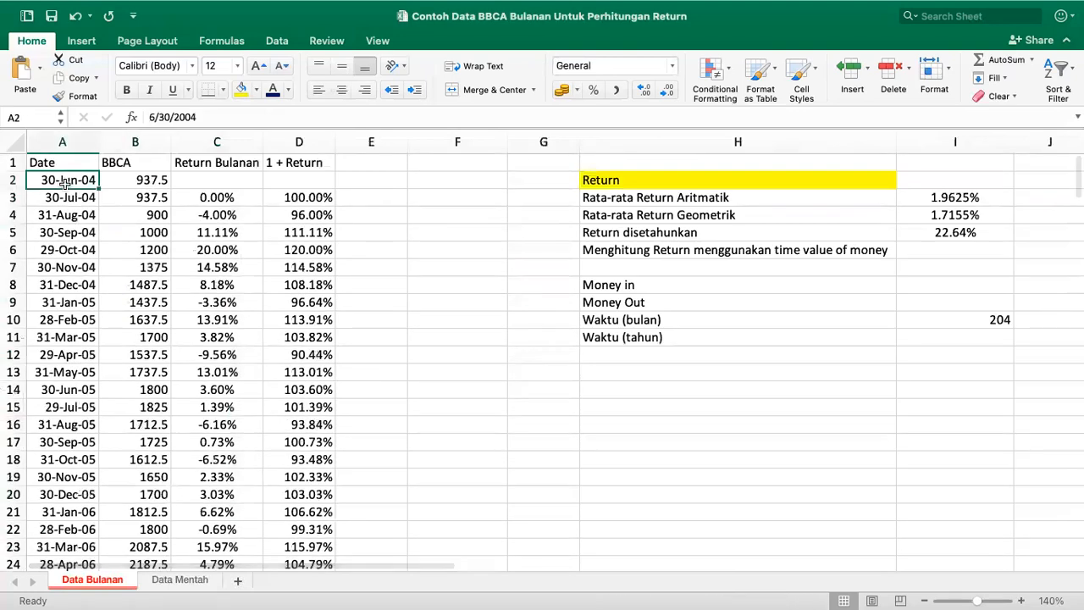
scroll(91, 265, "down", 20)
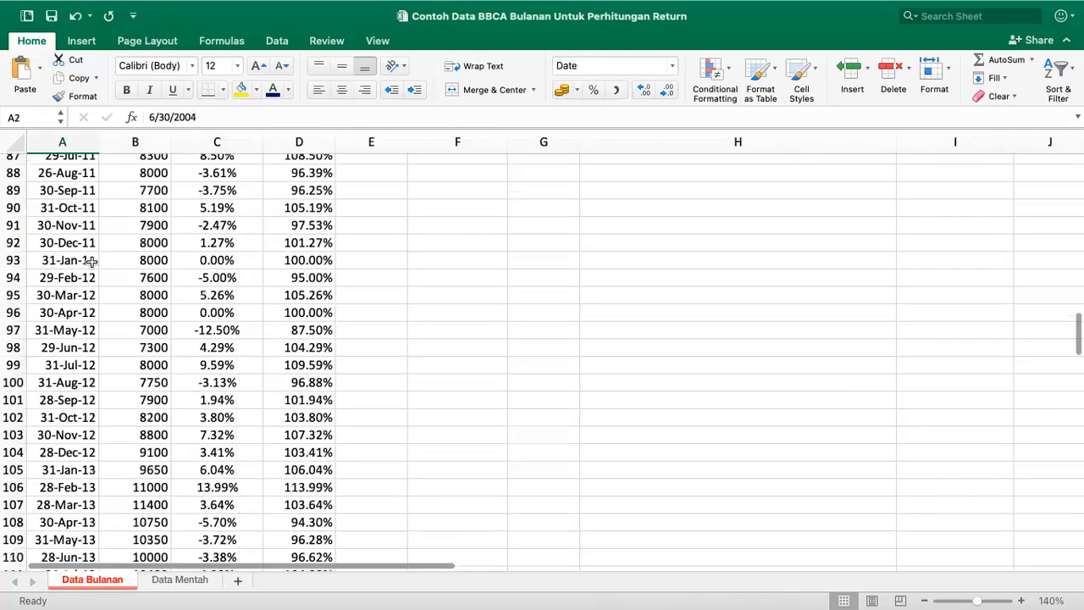
scroll(91, 261, "down", 20)
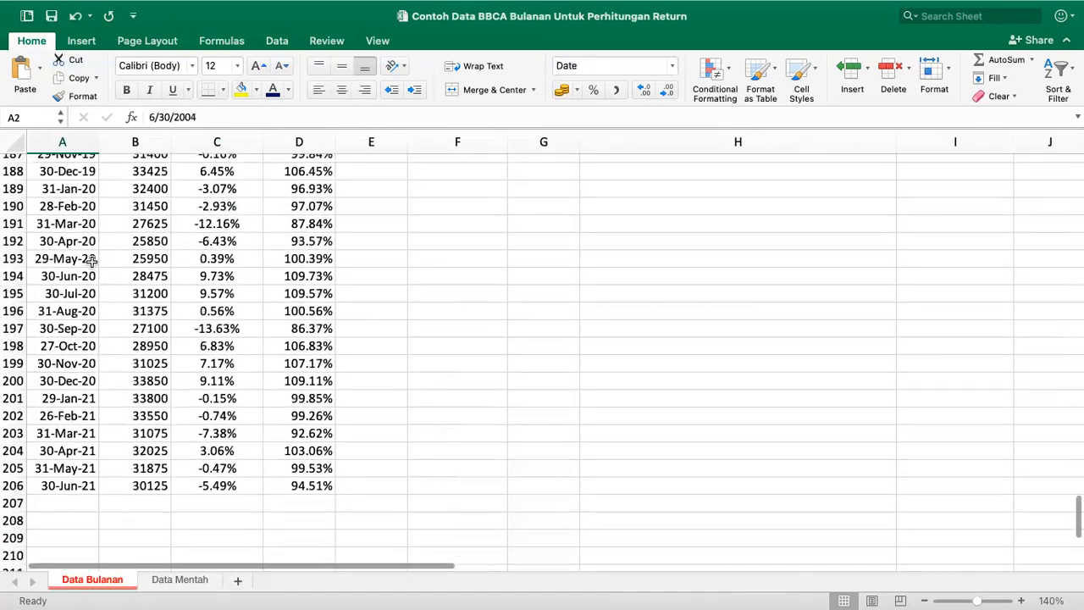
left_click(51, 347)
scroll(392, 274, "up", 20)
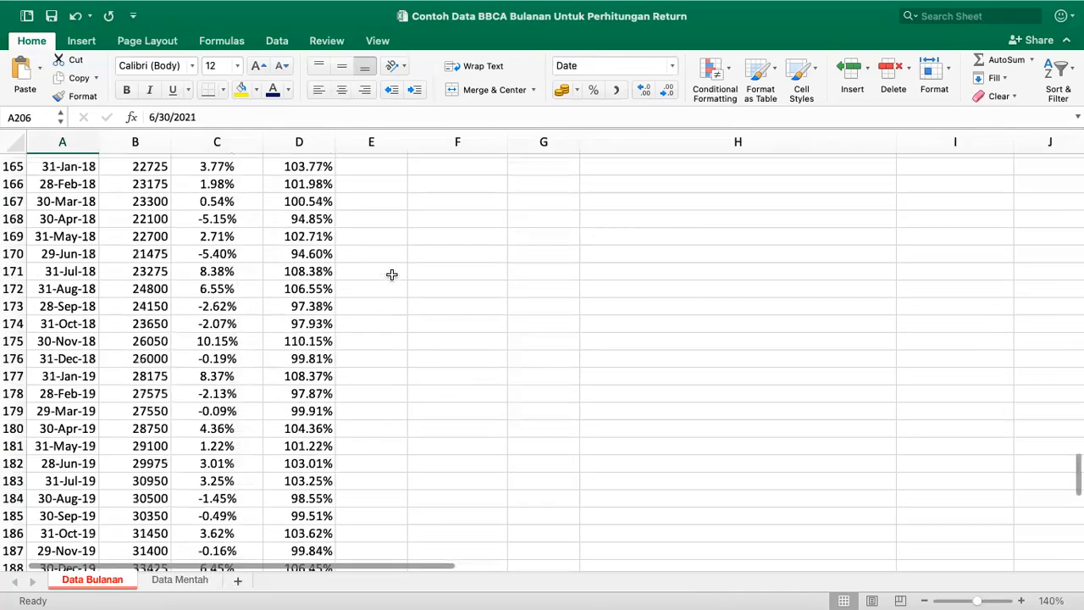
scroll(393, 274, "up", 20)
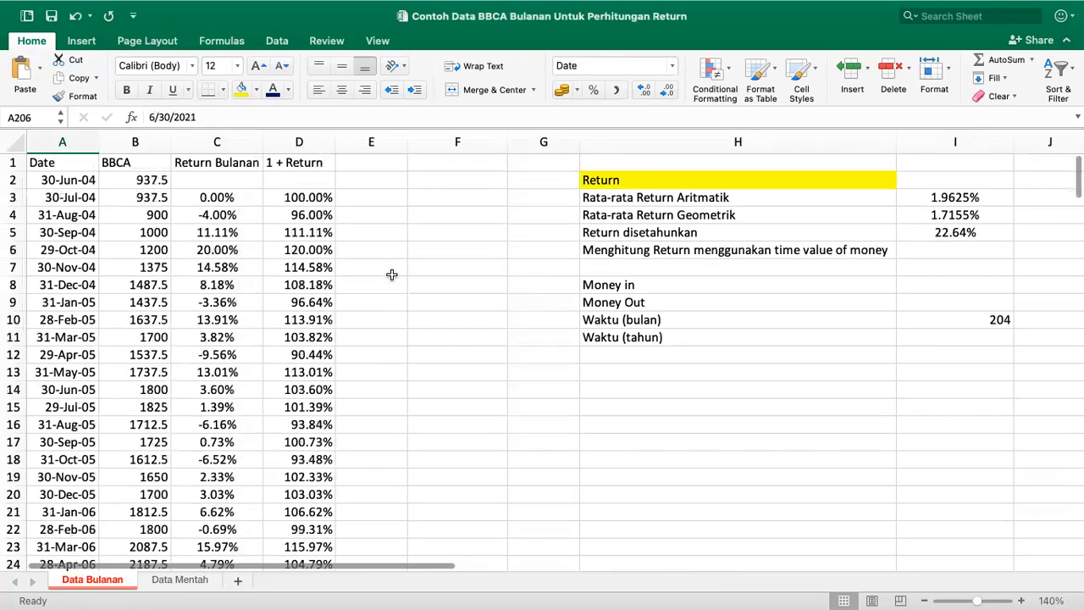
scroll(480, 322, "right", 1)
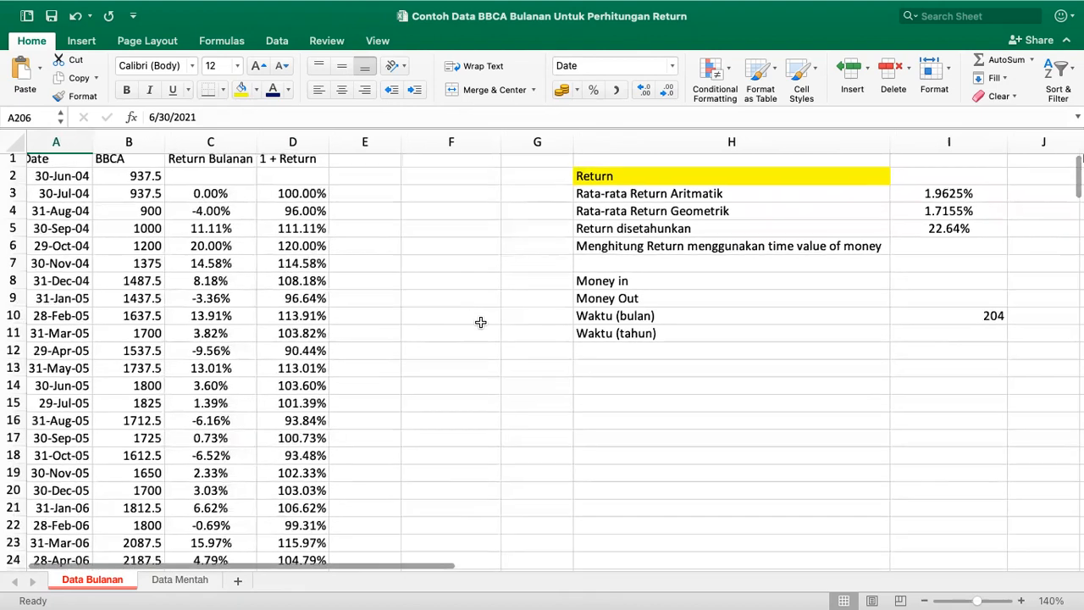
scroll(481, 322, "up", 1)
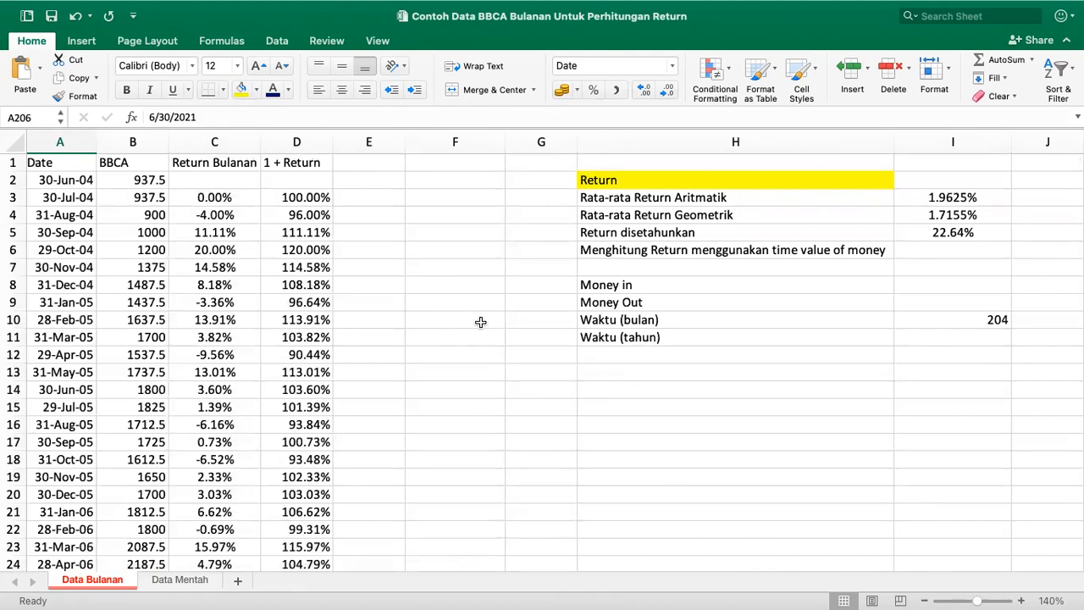
Calculate the period in years in I11 with =YEARFRAC(A2,A206), using the first and last dates
scroll(480, 321, "right", 3)
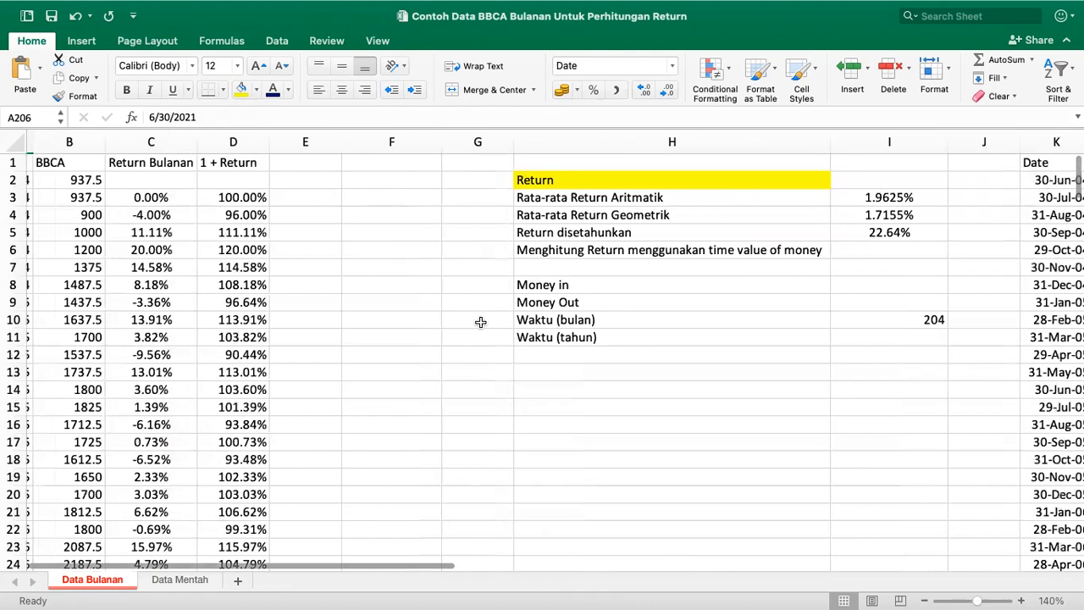
left_click(876, 338)
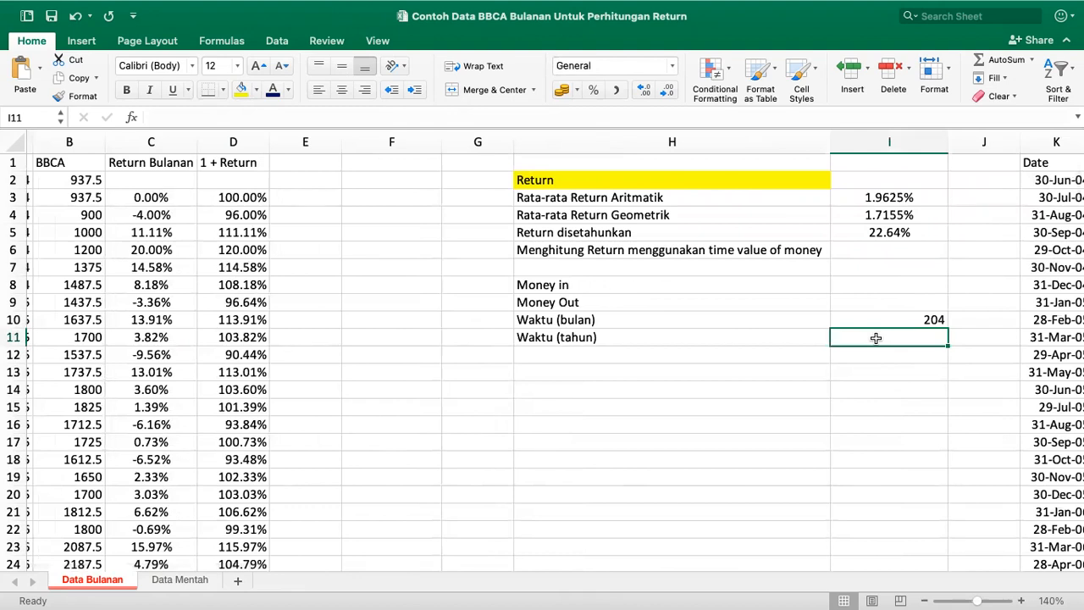
type("yea")
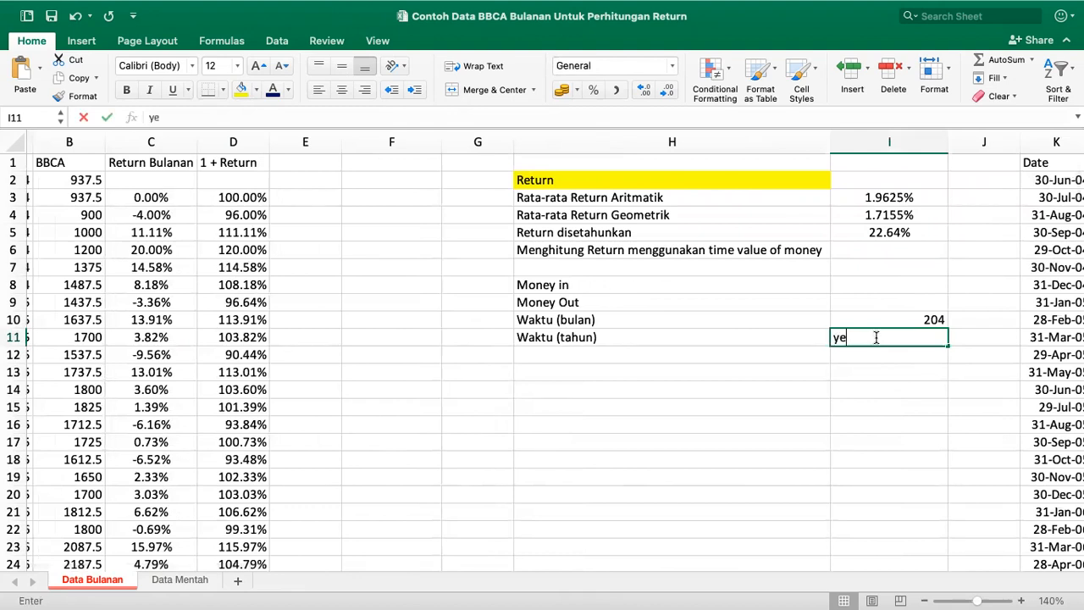
key("BackSpace")
key("BackSpace")
key("BackSpace")
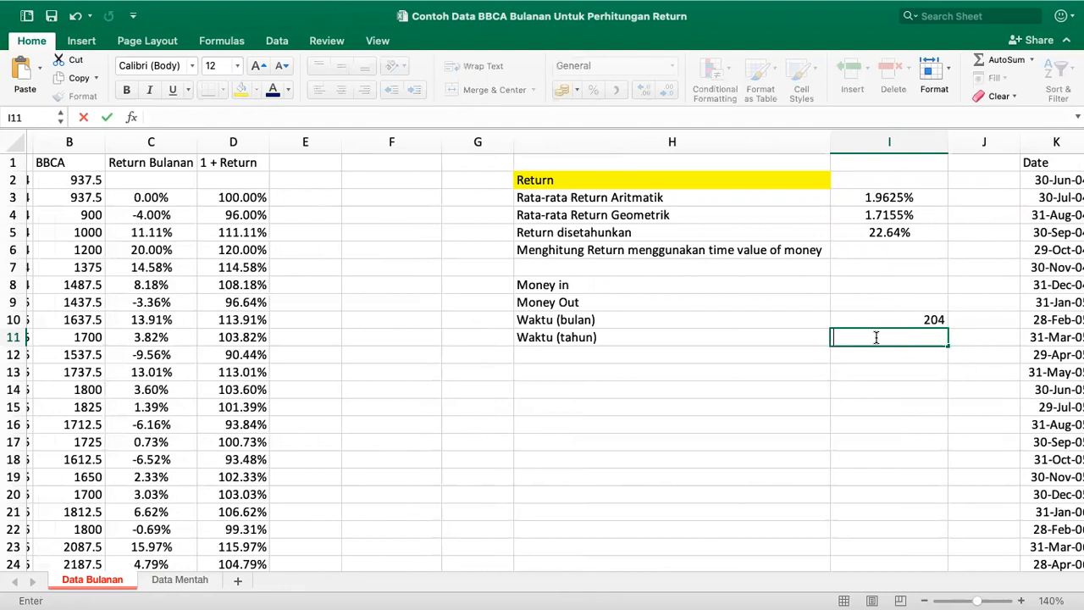
type("=yearfrac")
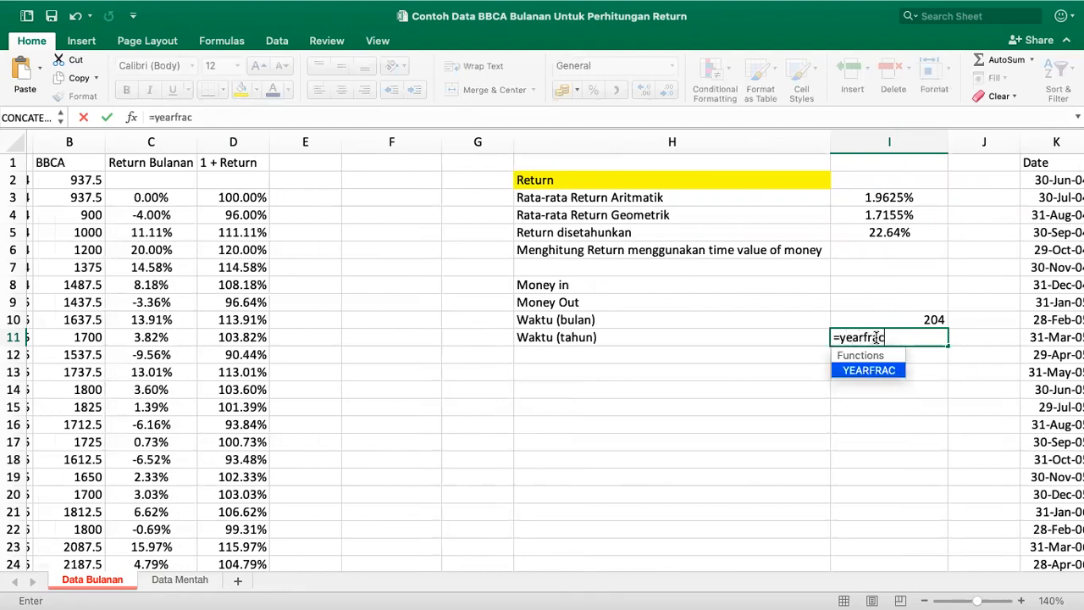
type("(")
scroll(339, 271, "left", 2)
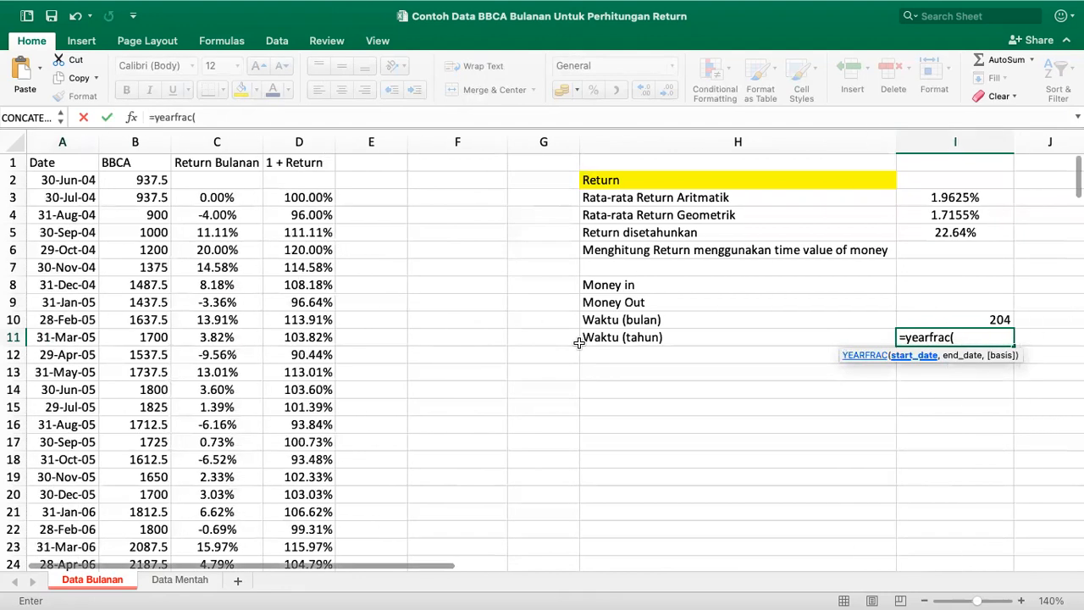
left_click(74, 180)
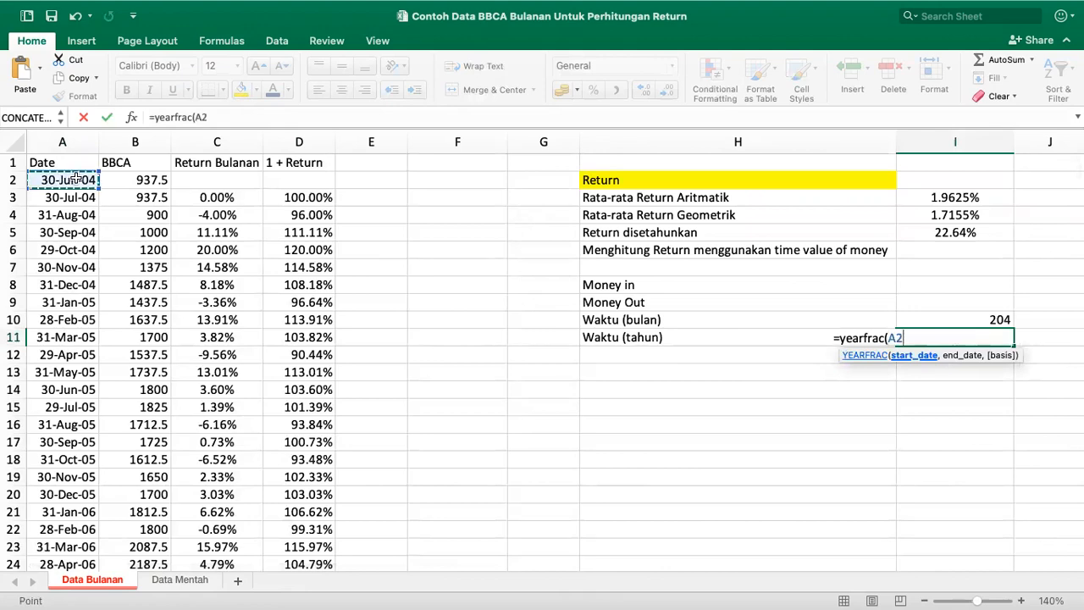
type(",")
scroll(115, 287, "down", 15)
scroll(115, 287, "down", 20)
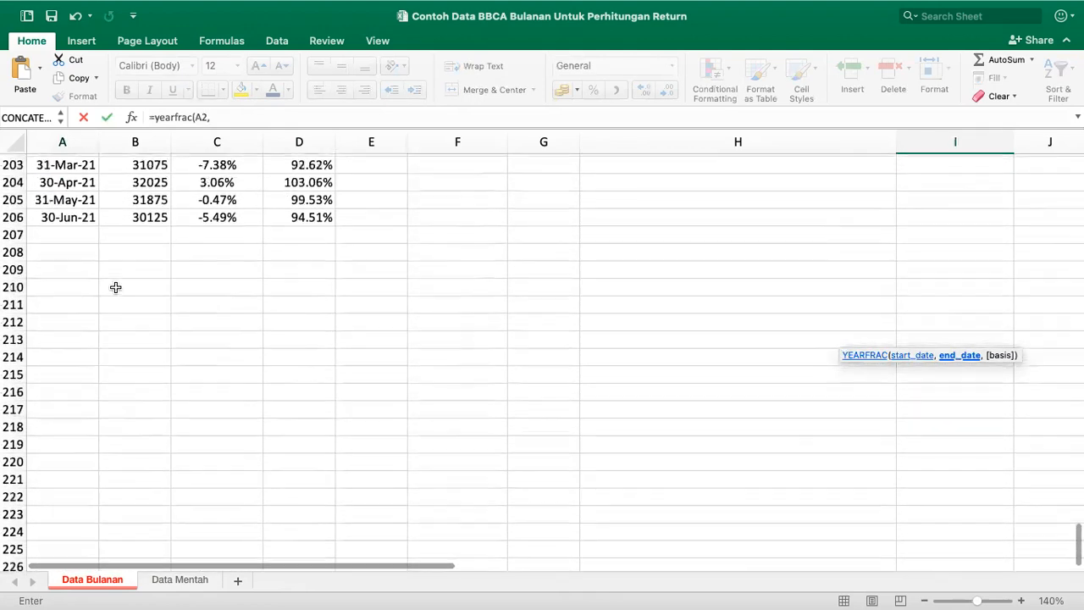
left_click(62, 219)
key("Return")
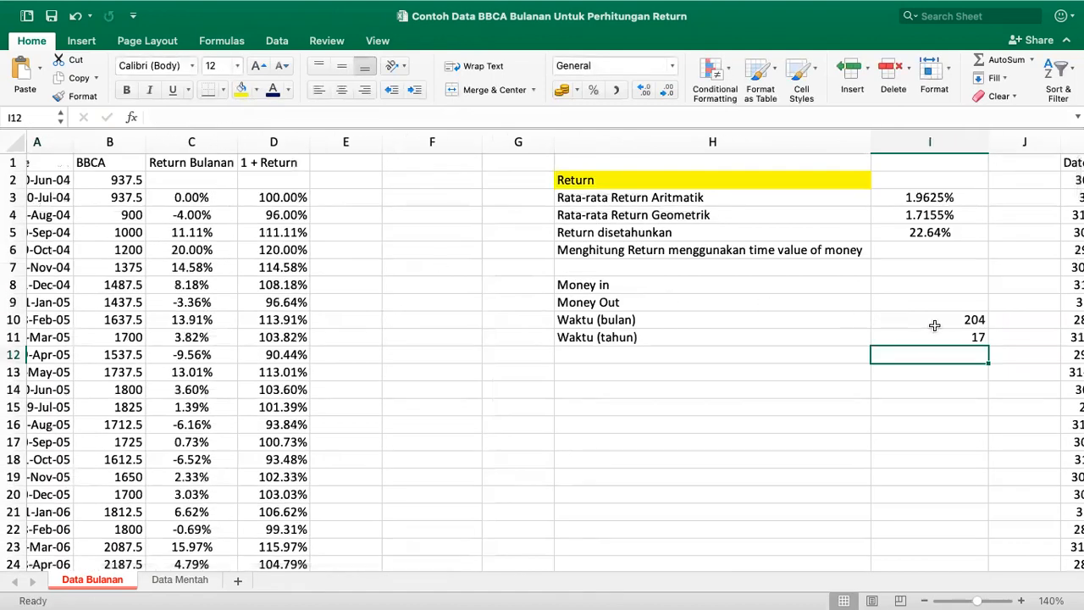
Move the "Waktu (tahun)" label and its value from H11:I11 down to H13:I13
left_click(934, 323)
left_click(903, 337)
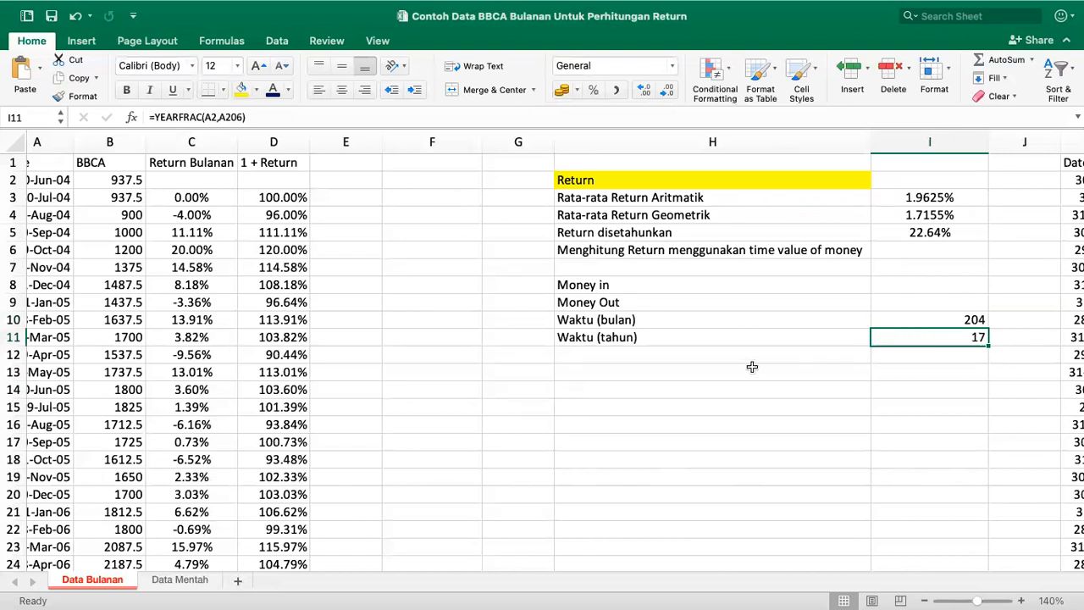
scroll(717, 376, "right", 2)
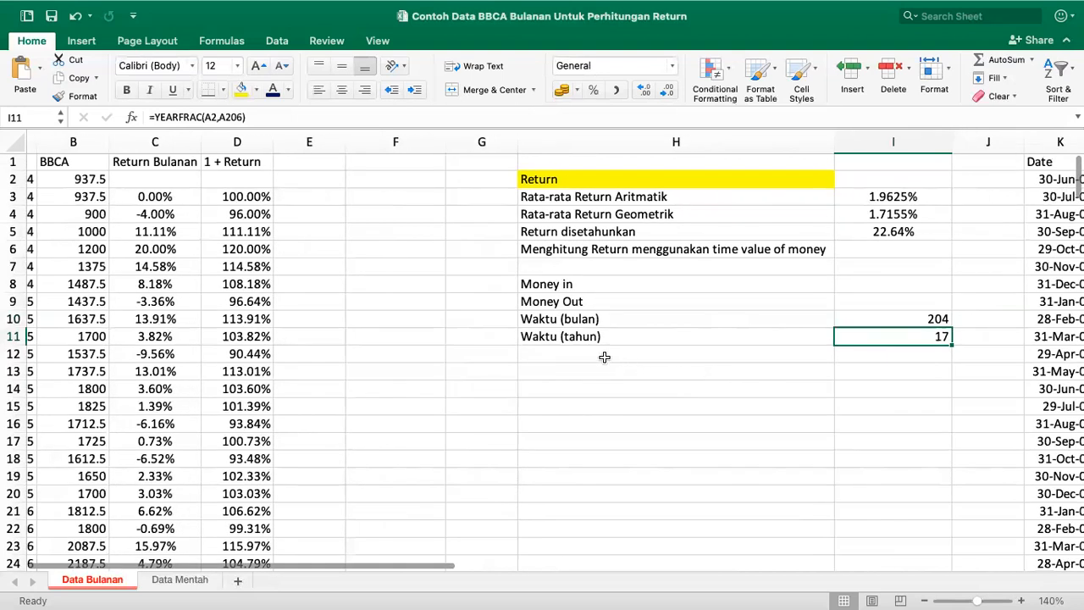
left_click(695, 314)
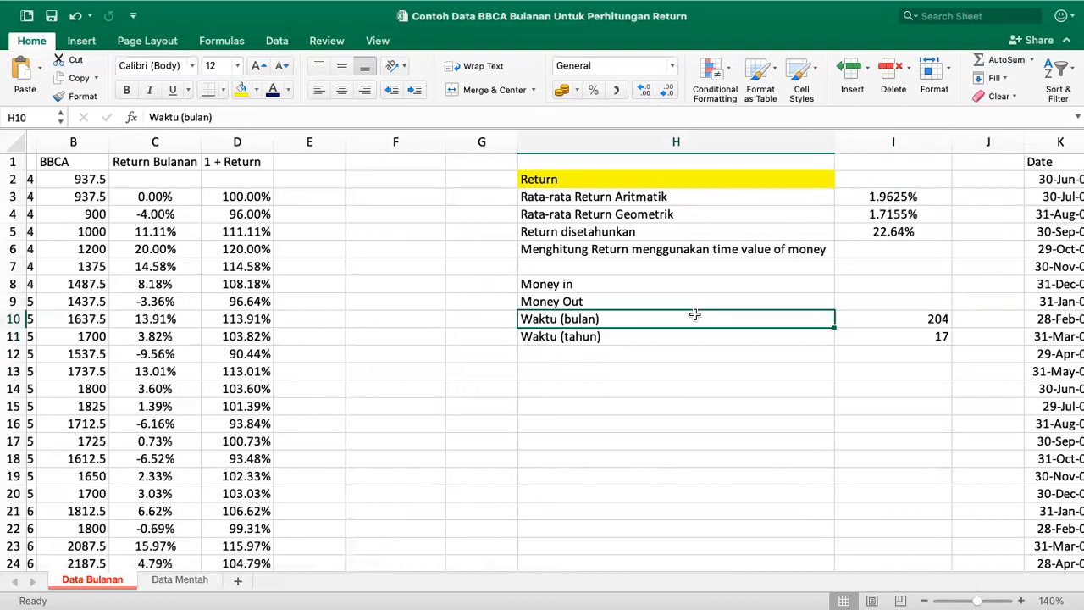
scroll(754, 319, "right", 3)
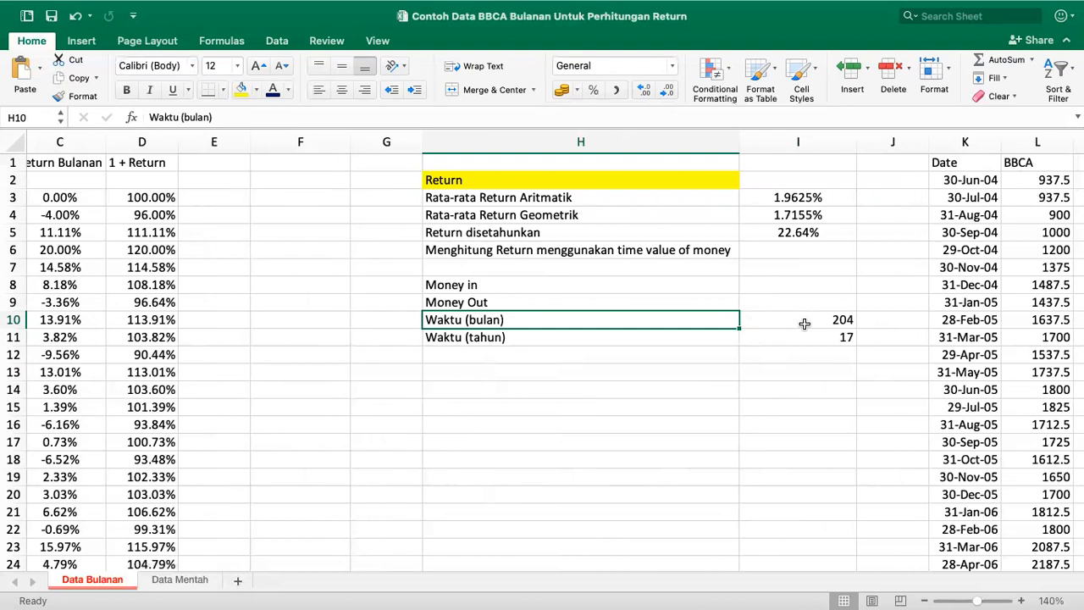
left_click(633, 342)
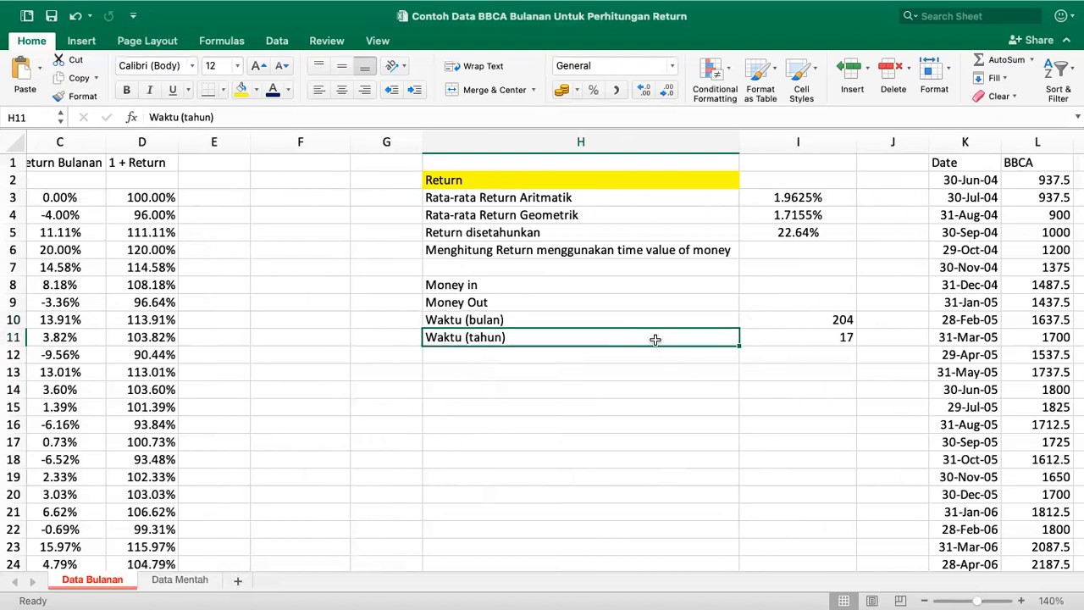
left_click_drag(653, 339, 761, 376)
scroll(771, 318, "right", 2)
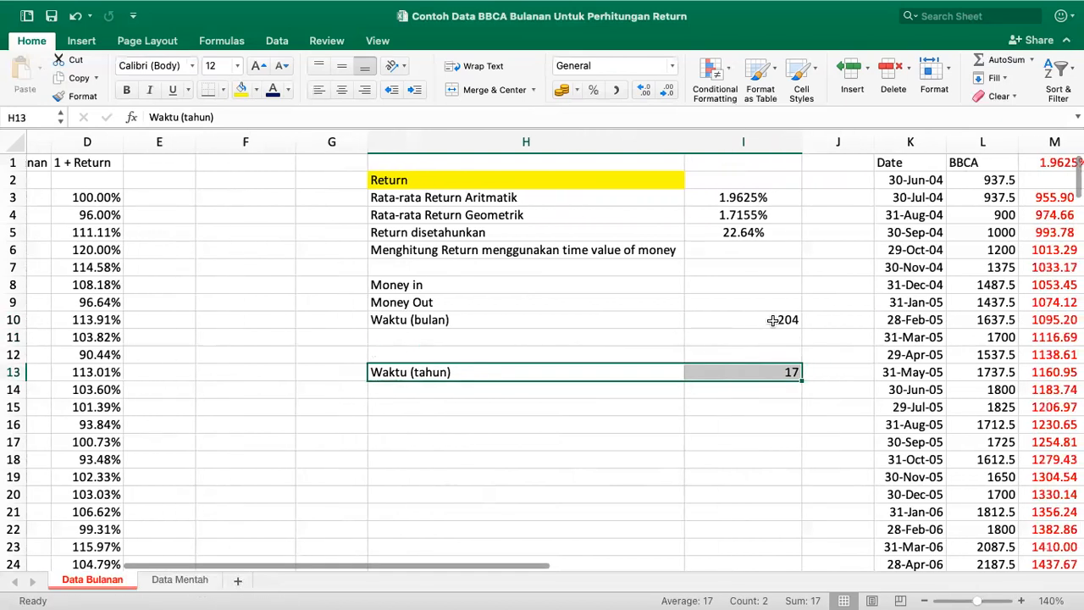
Fill the Money in value in I8 with =L2, referencing the first BBCA price
scroll(752, 282, "right", 1)
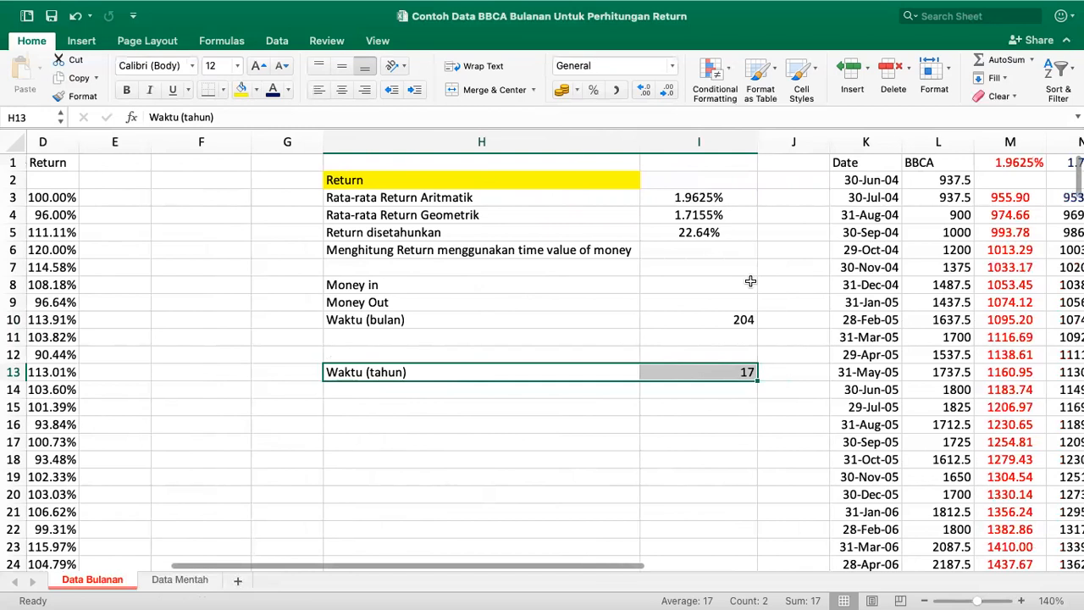
left_click(725, 284)
type("=")
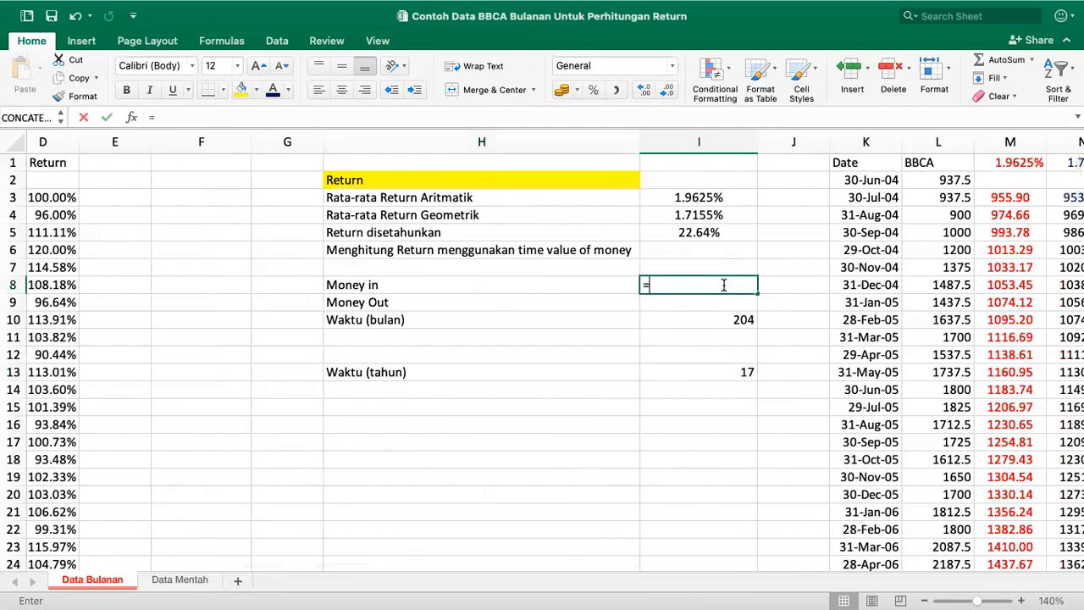
left_click(932, 179)
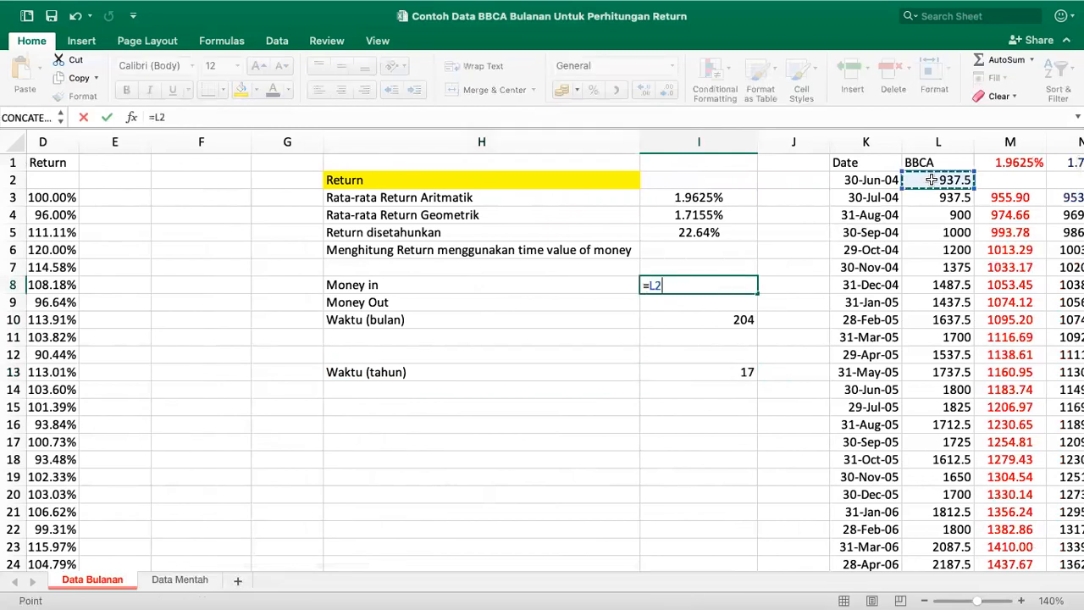
key("Return")
Fill the Money Out value in I9 with =L206, referencing the BBCA price for 30-Jun-21
type("=")
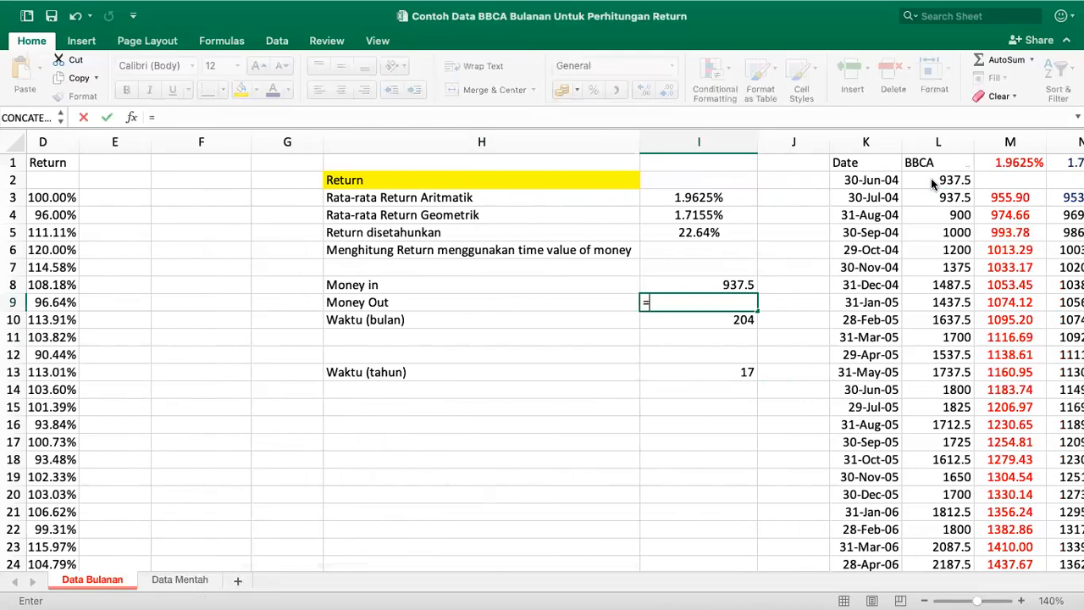
scroll(932, 183, "down", 20)
scroll(932, 183, "down", 20)
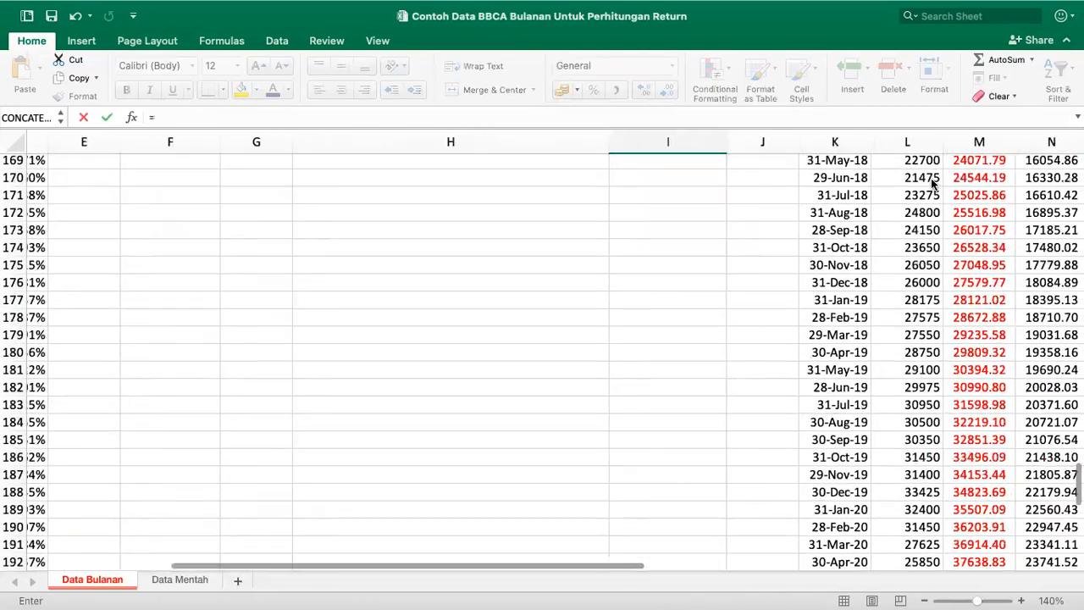
left_click(903, 308)
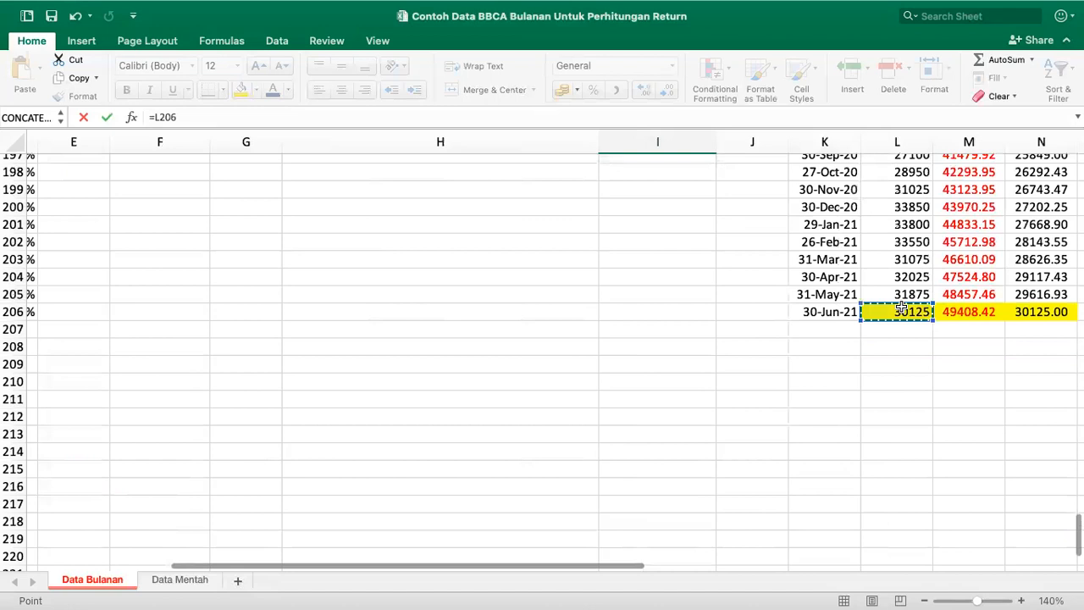
key("Return")
scroll(791, 254, "up", 3)
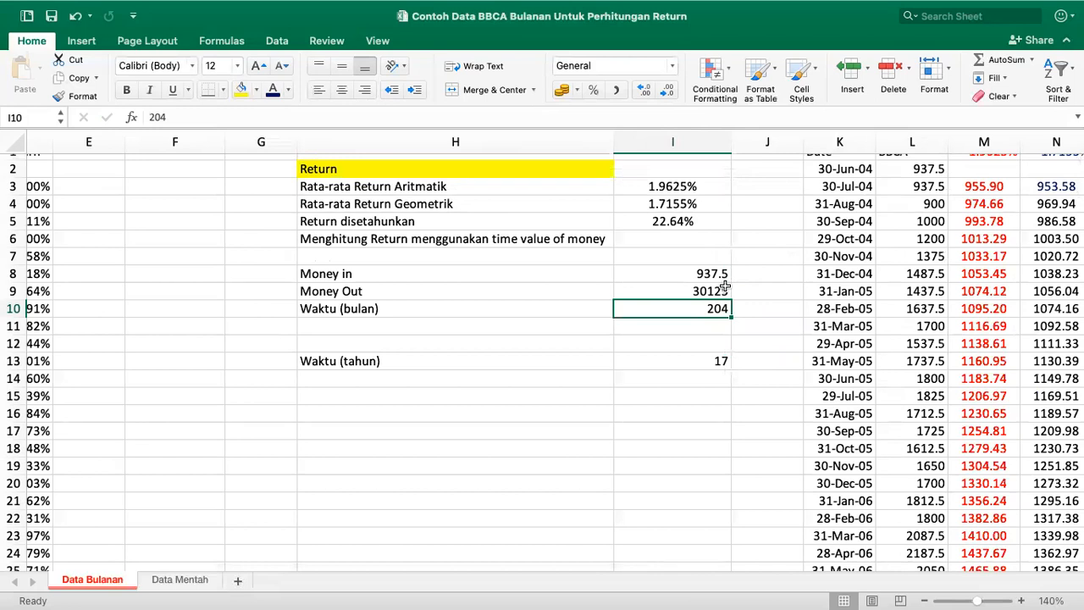
Make the Money in value in I8 a negative cash flow by changing its formula to =-L2
double_click(635, 273)
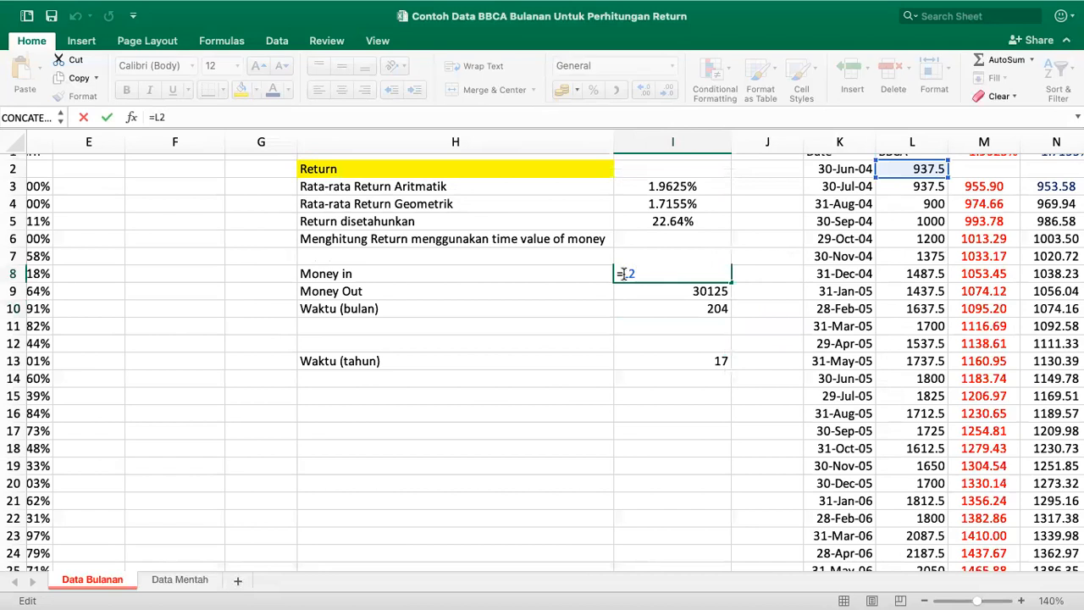
type("-")
key("Return")
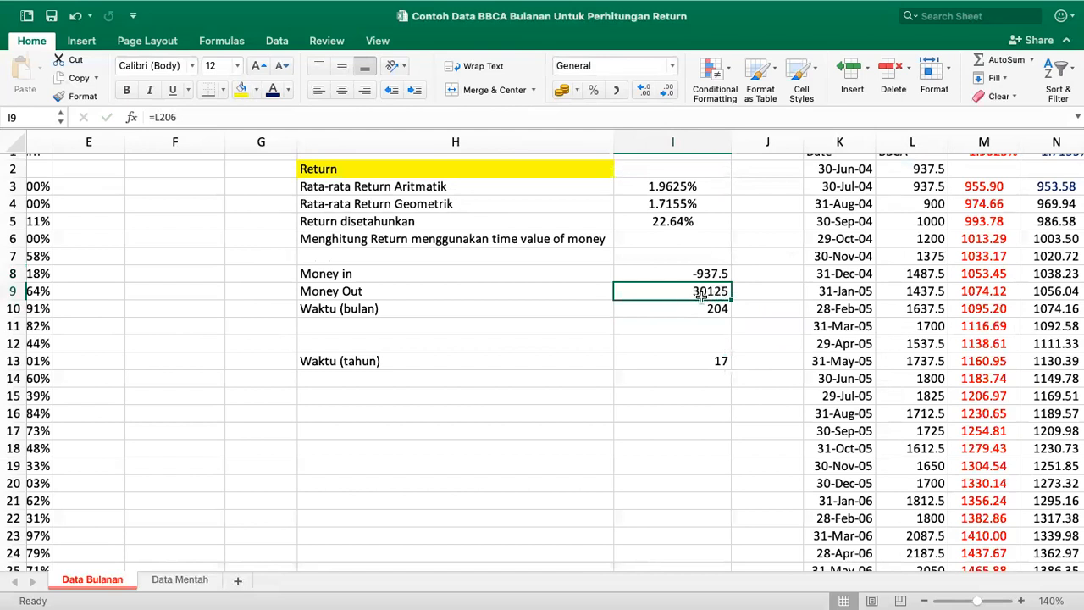
Enter the label "Rate of Return TVM" in H11, below "Waktu (bulan)"
left_click(509, 326)
type("Rate")
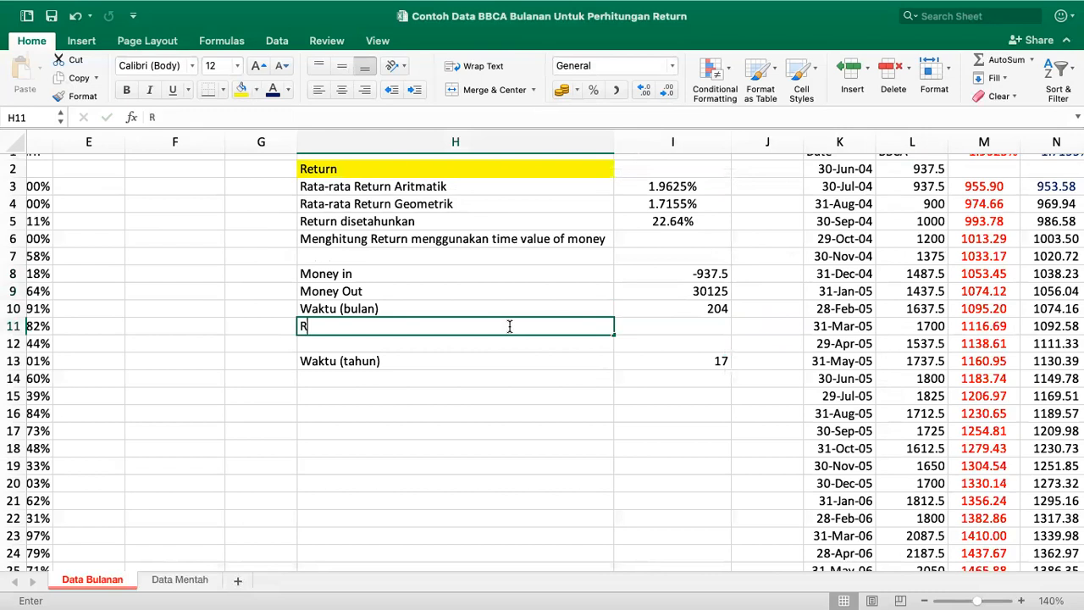
type("of Retur")
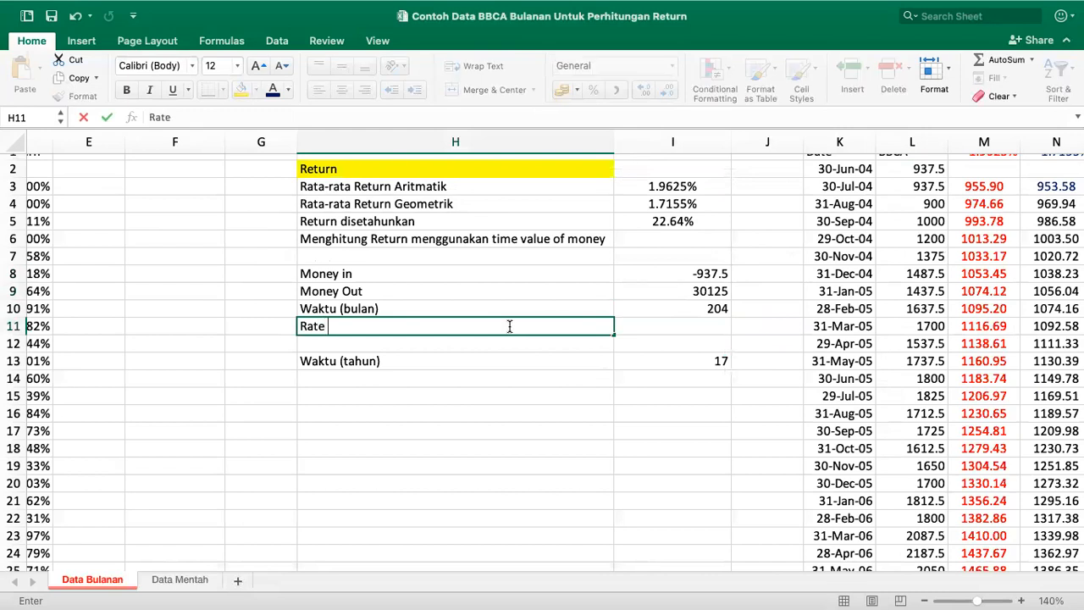
type("n")
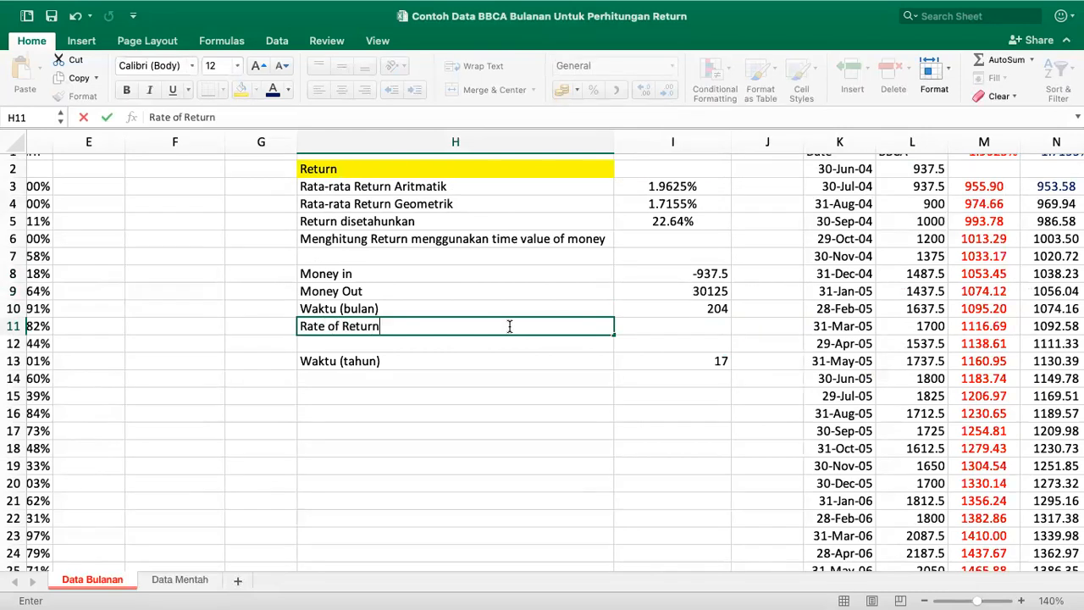
type(" TVM")
Try to calculate the TVM rate of return in I11 with =RATE(I10,,I8,I9,,), leaving the payment, type and guess arguments empty
left_click(678, 325)
type("=")
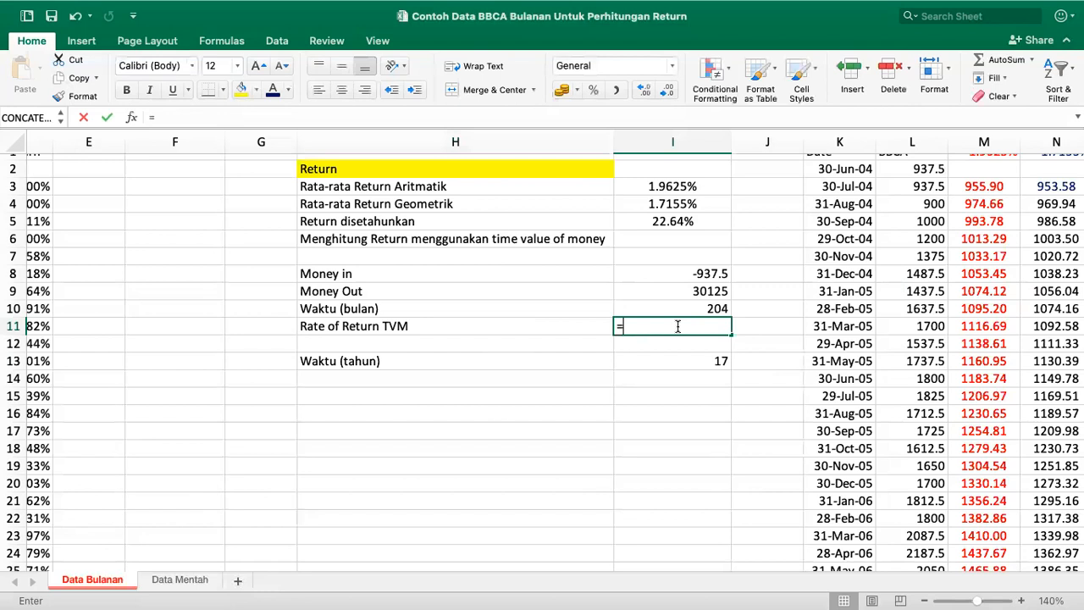
type("rate(")
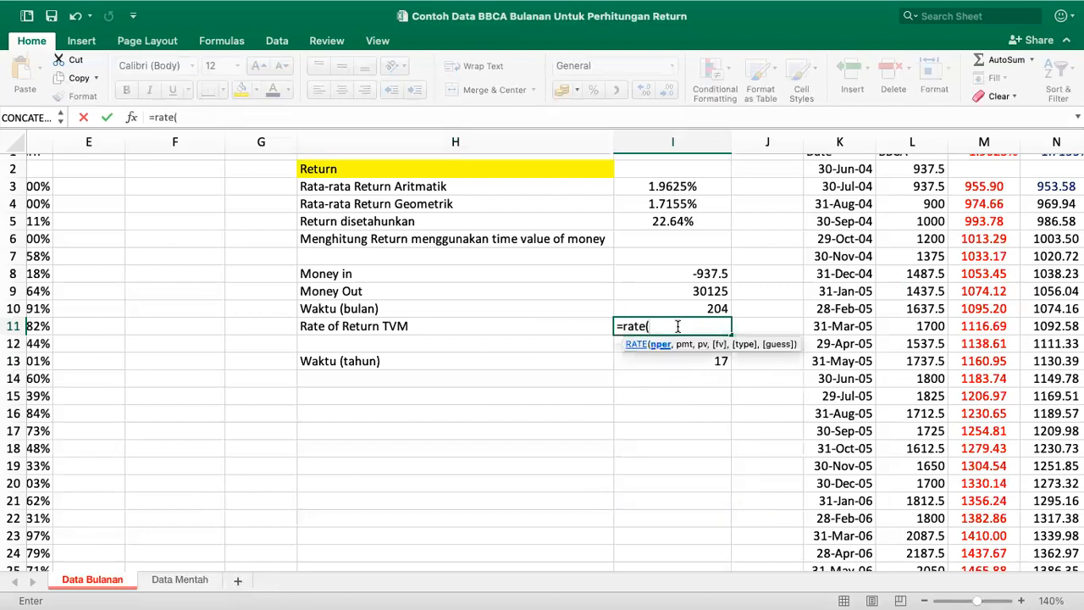
left_click(663, 302)
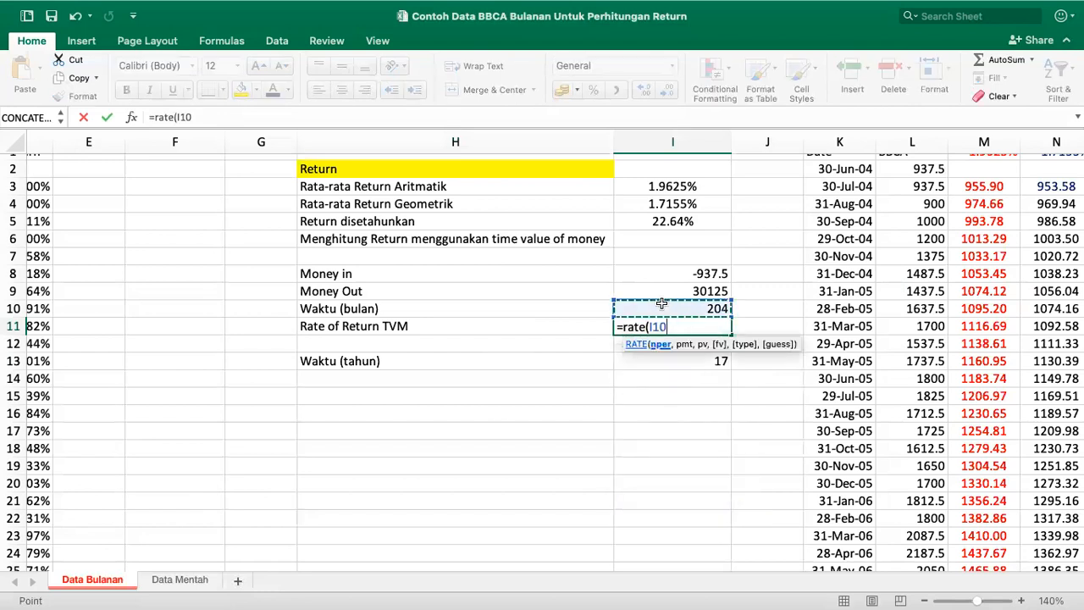
type(",")
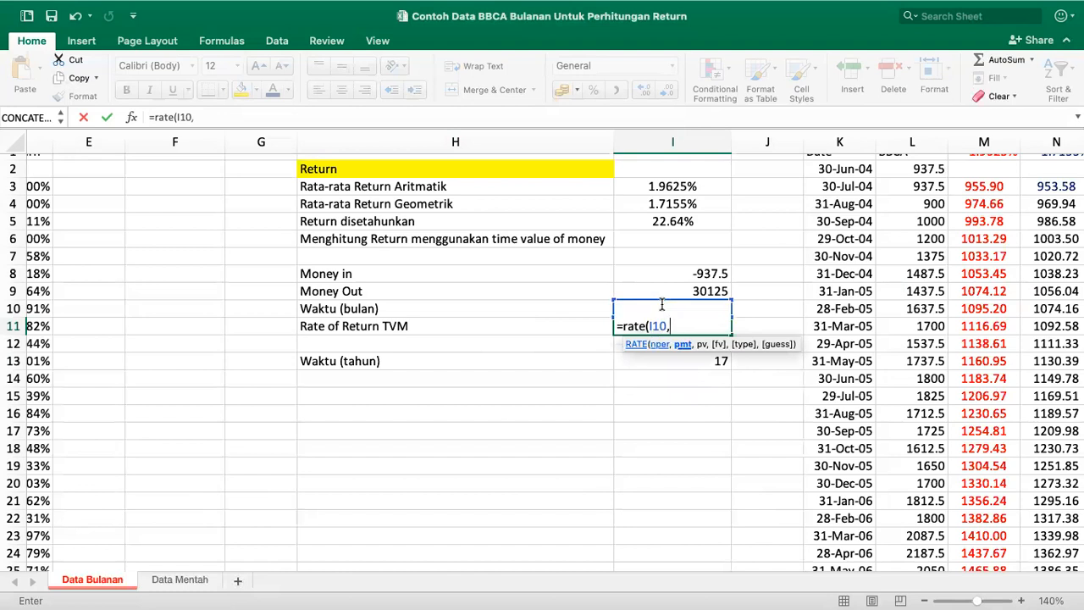
type(",")
scroll(691, 271, "right", 3)
scroll(691, 272, "up", 1)
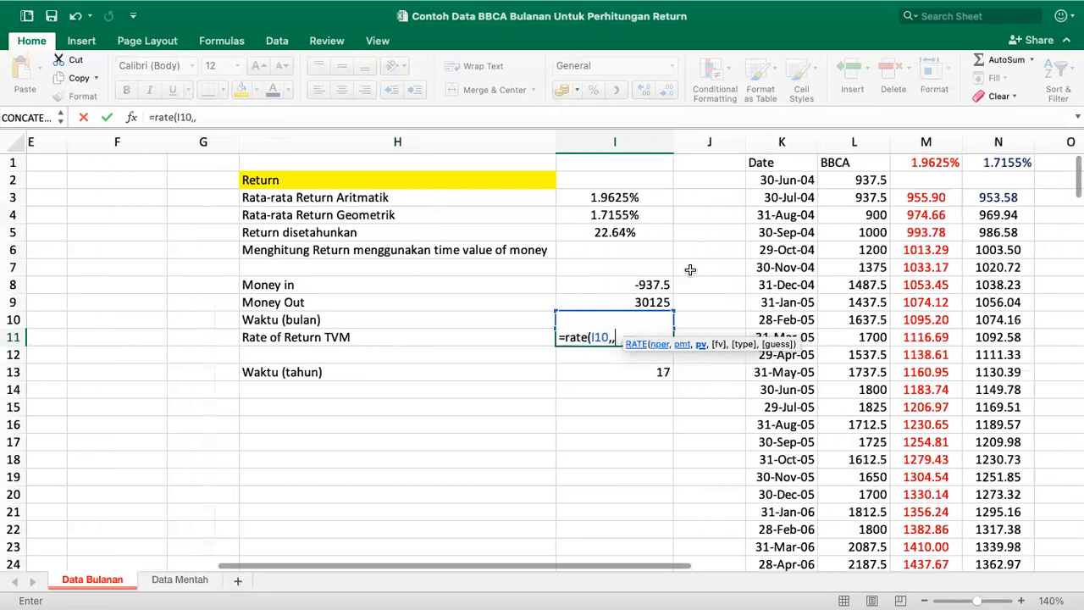
scroll(691, 269, "down", 2)
scroll(690, 269, "left", 1)
scroll(690, 269, "up", 1)
scroll(690, 269, "right", 1)
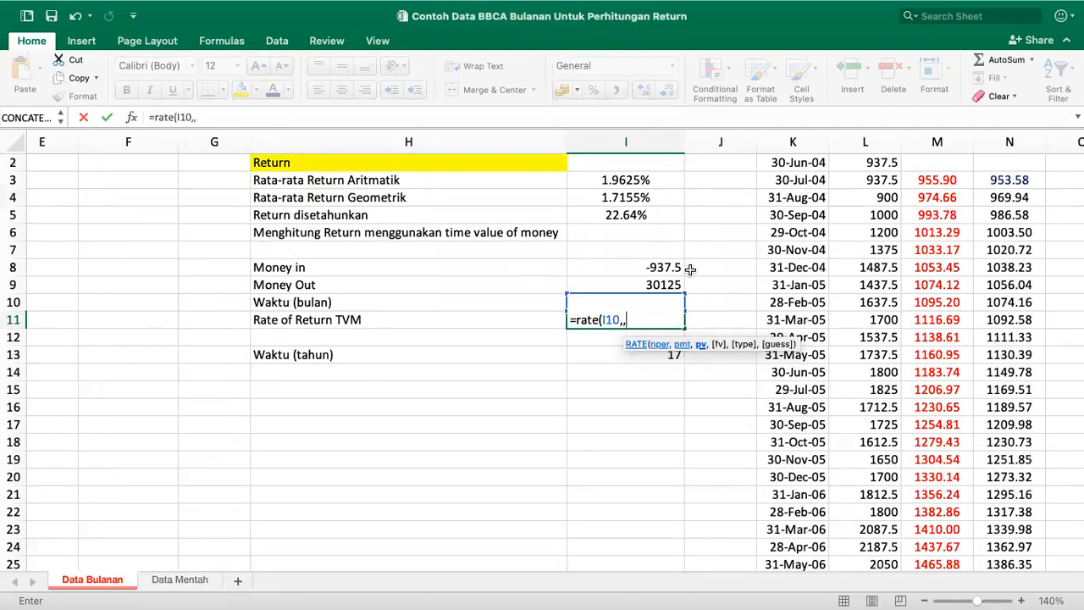
left_click(635, 266)
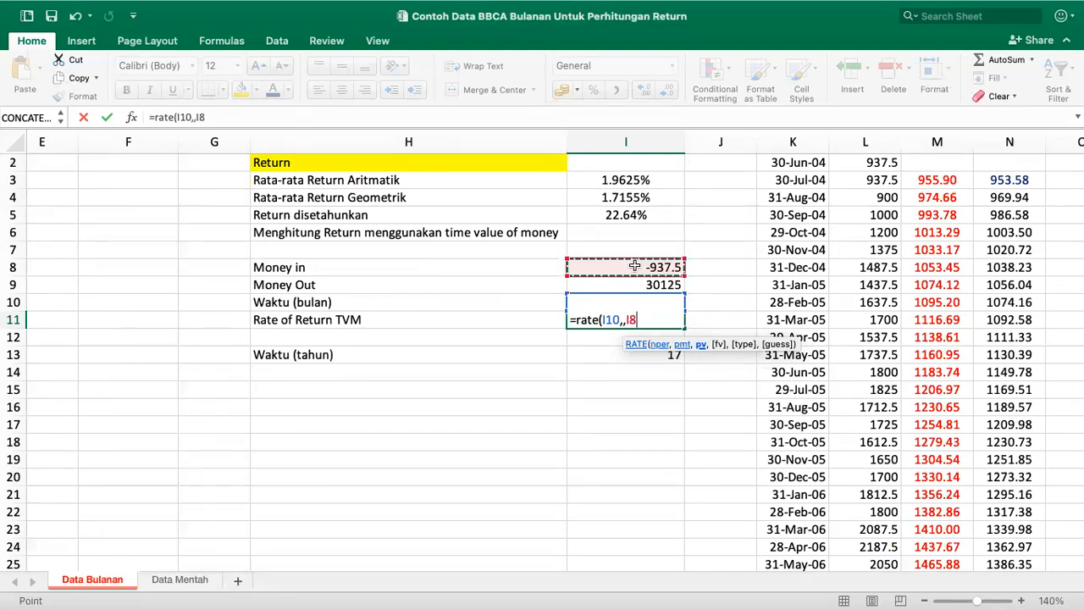
type(",")
left_click(621, 282)
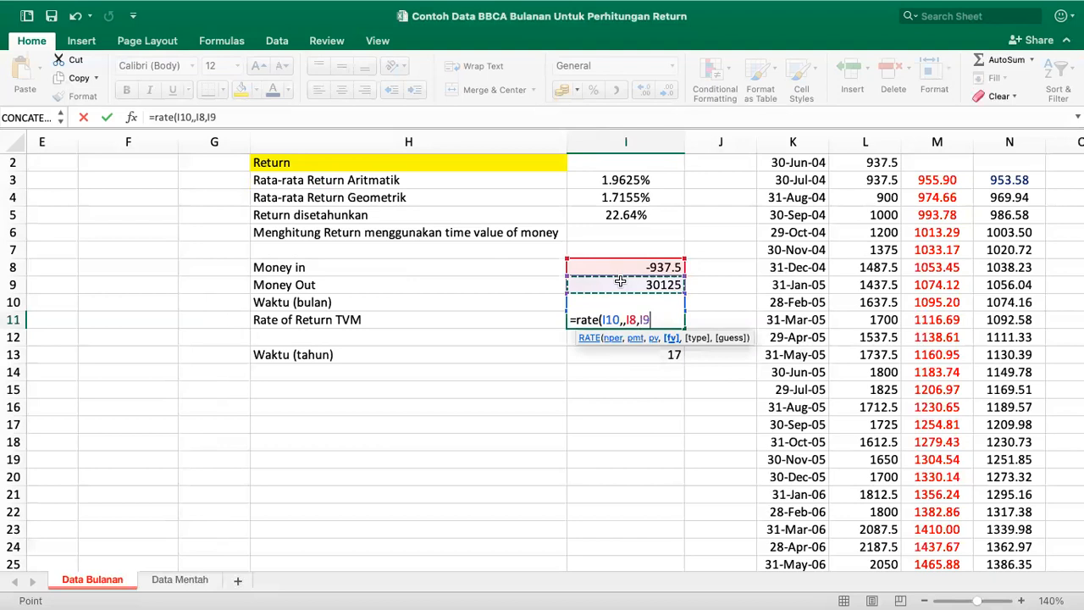
type(",,")
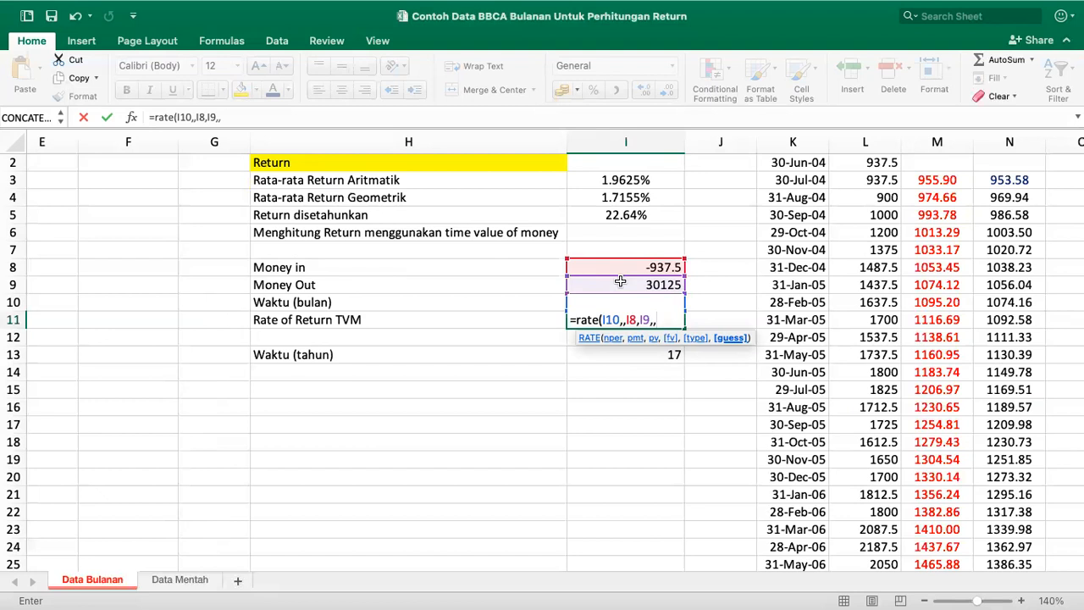
type(")")
key("Return")
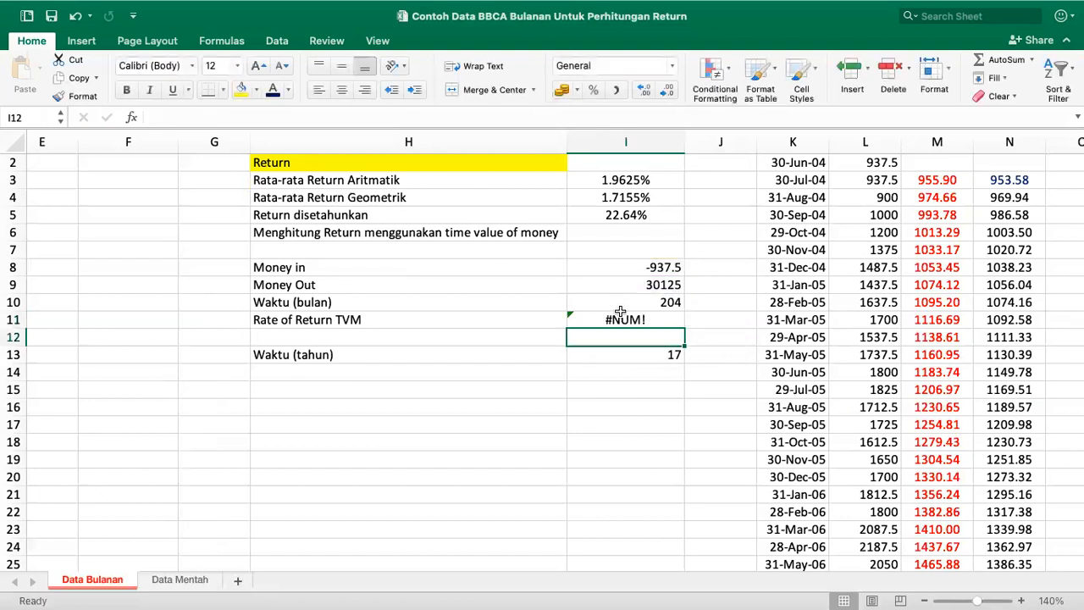
Replace the formula in I11 with =RATE(I10,,I8,I9), omitting the type and guess arguments entirely
double_click(614, 320)
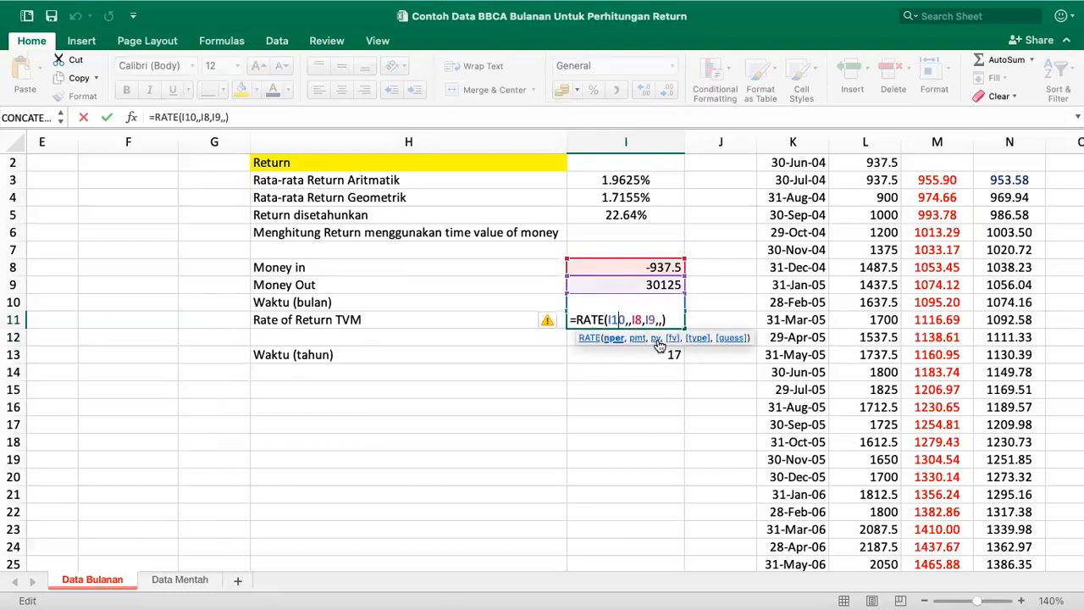
left_click(615, 339)
key("Escape")
type("=rate(")
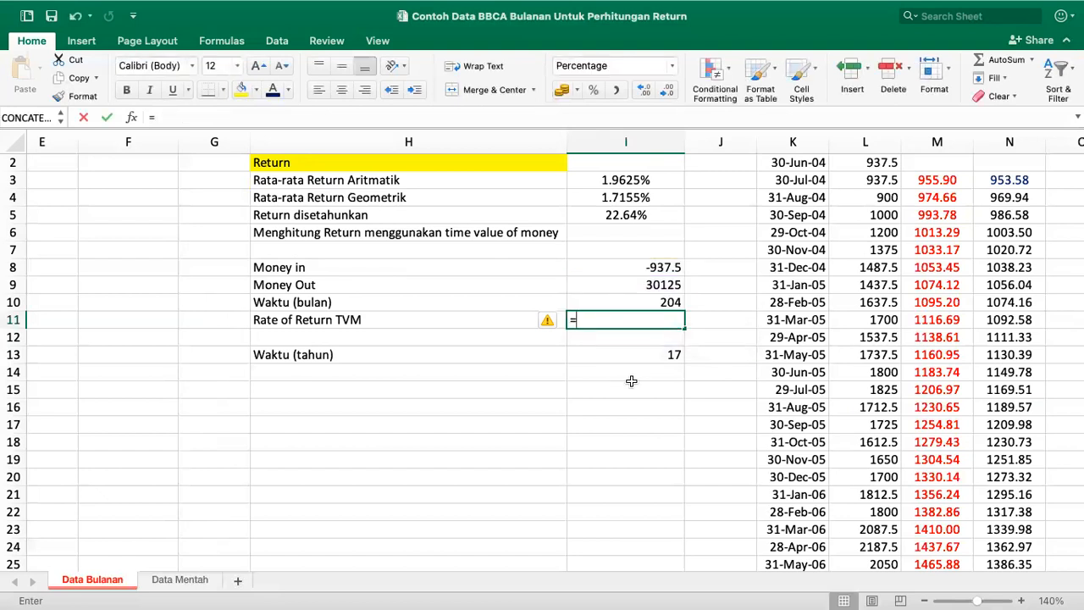
left_click(624, 303)
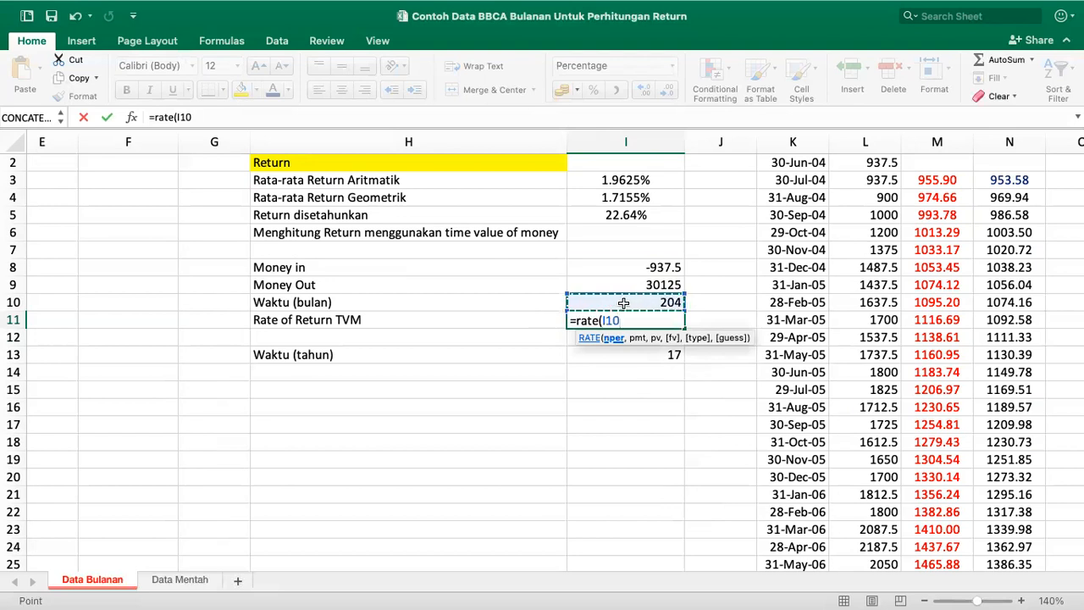
type(",,")
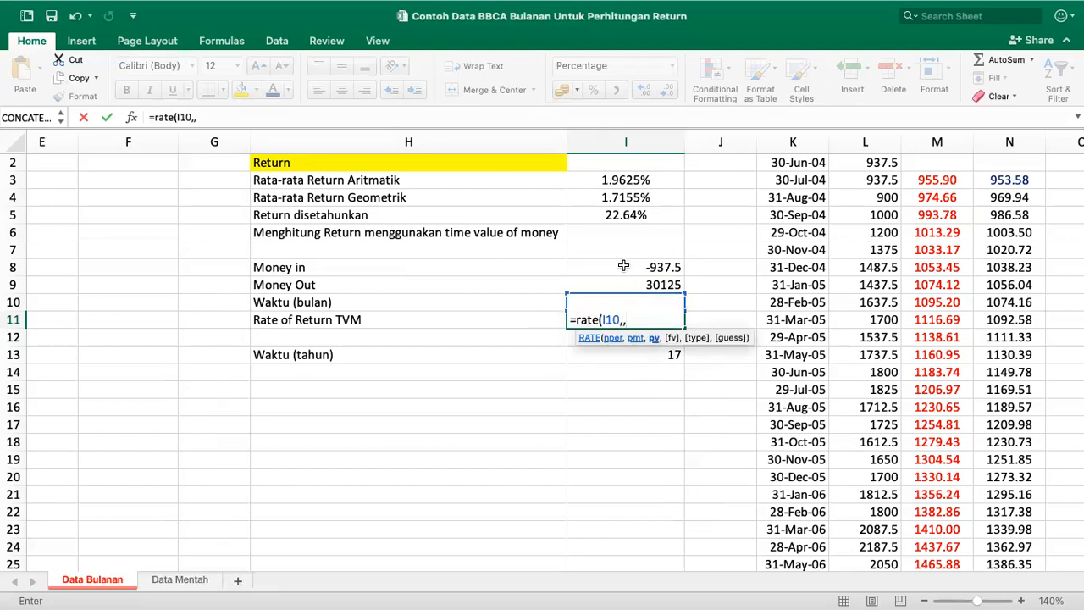
left_click(623, 268)
type(",")
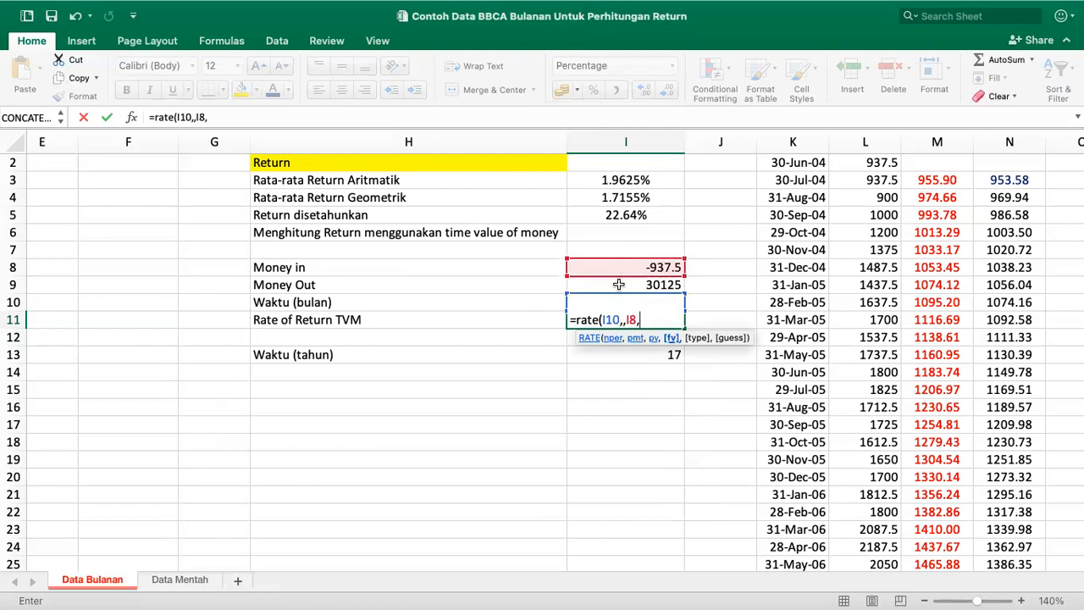
left_click(624, 285)
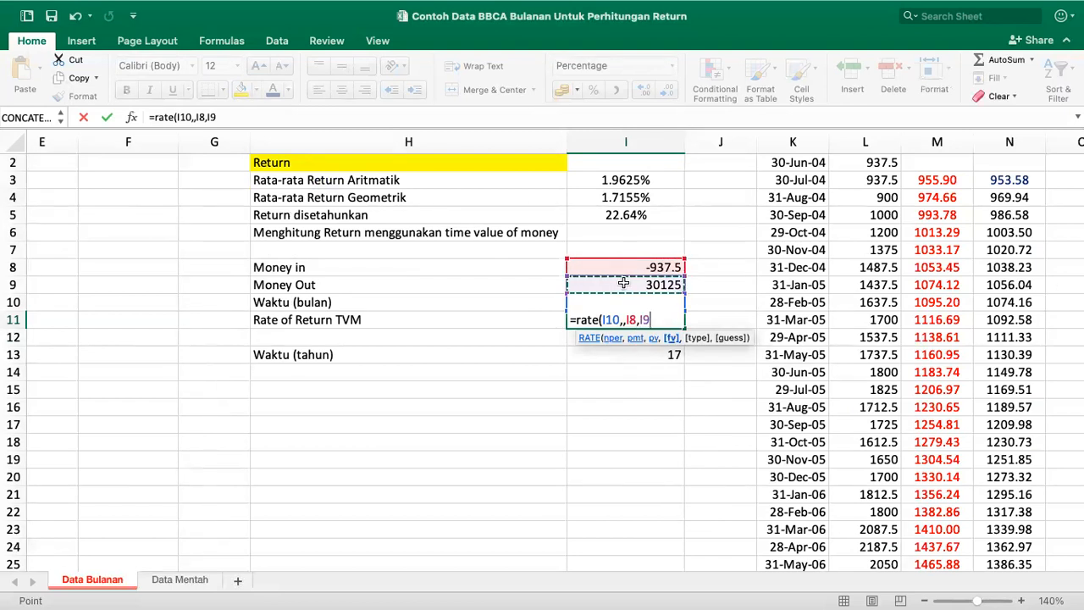
type(")")
key("Return")
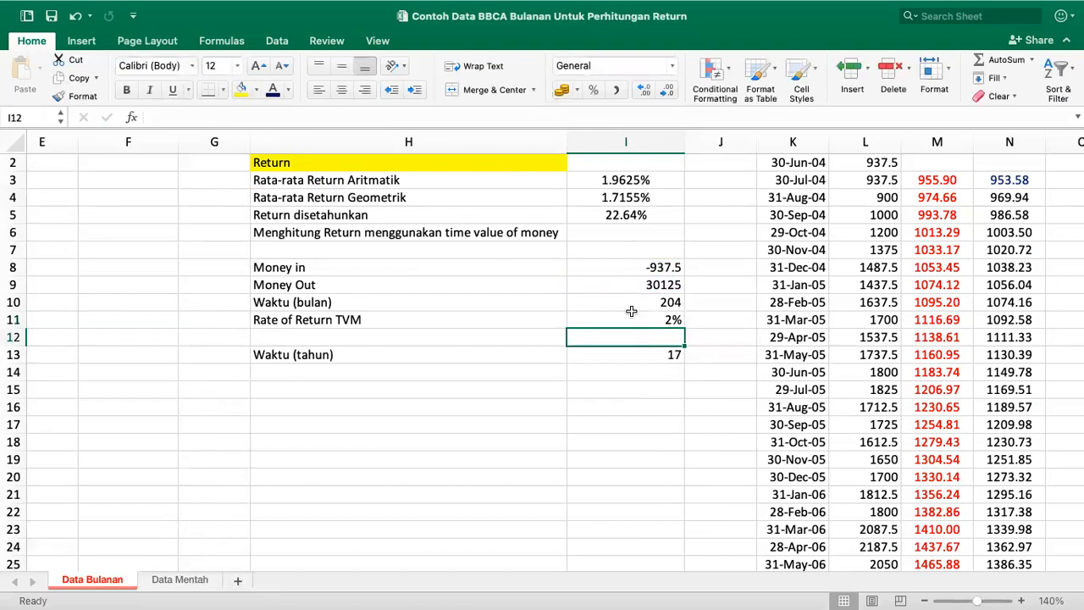
Show the rate of return in I11 with four decimal places and centre it in the cell
left_click(625, 320)
left_click(641, 91)
left_click(641, 91)
scroll(644, 264, "up", 1)
scroll(644, 263, "right", 1)
scroll(643, 263, "right", 1)
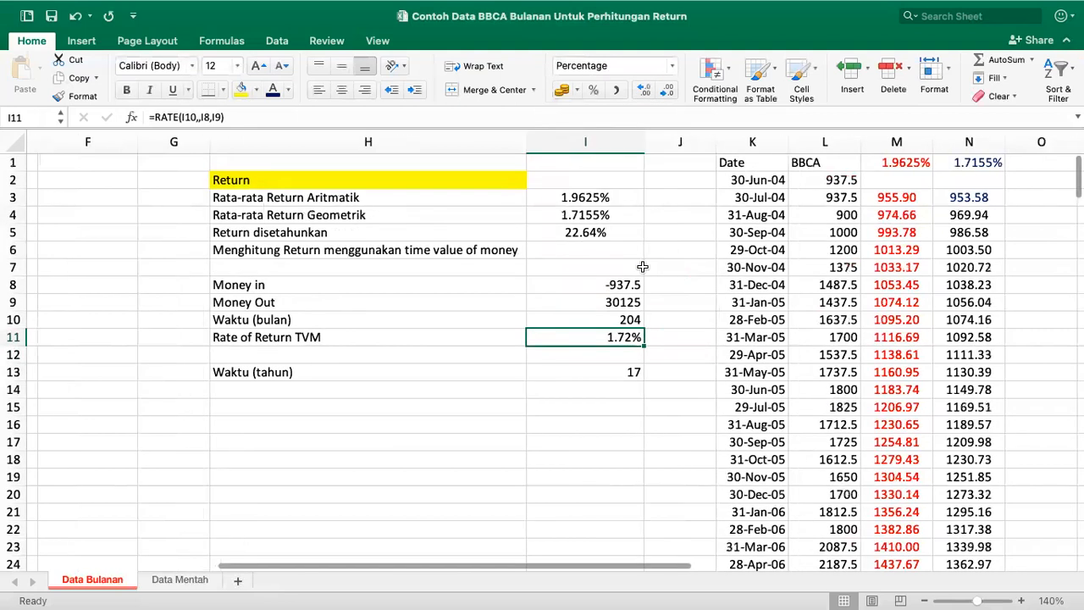
left_click(644, 89)
left_click(644, 89)
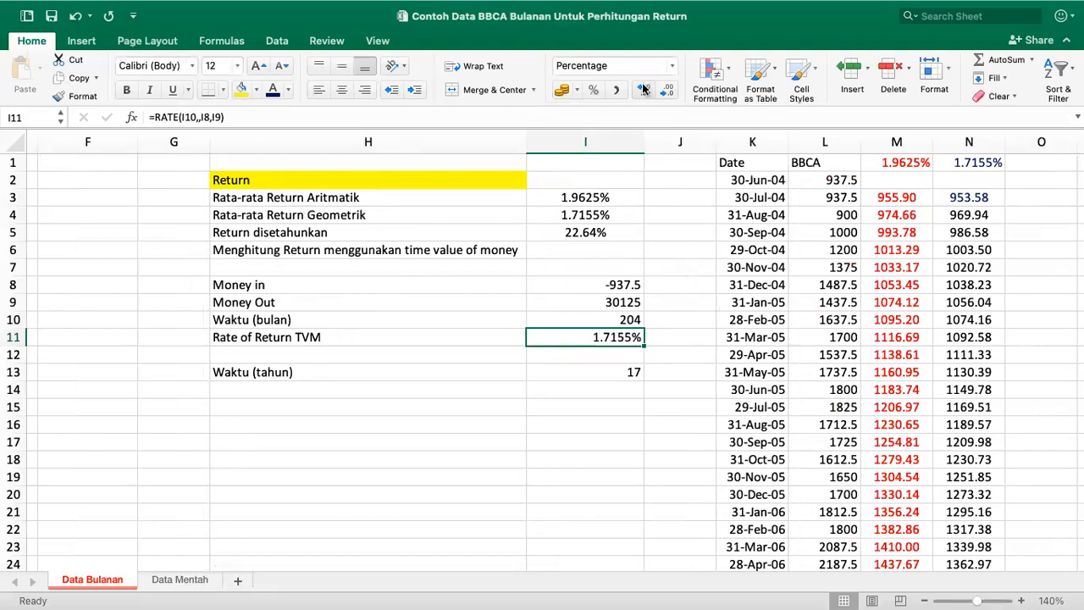
left_click(341, 88)
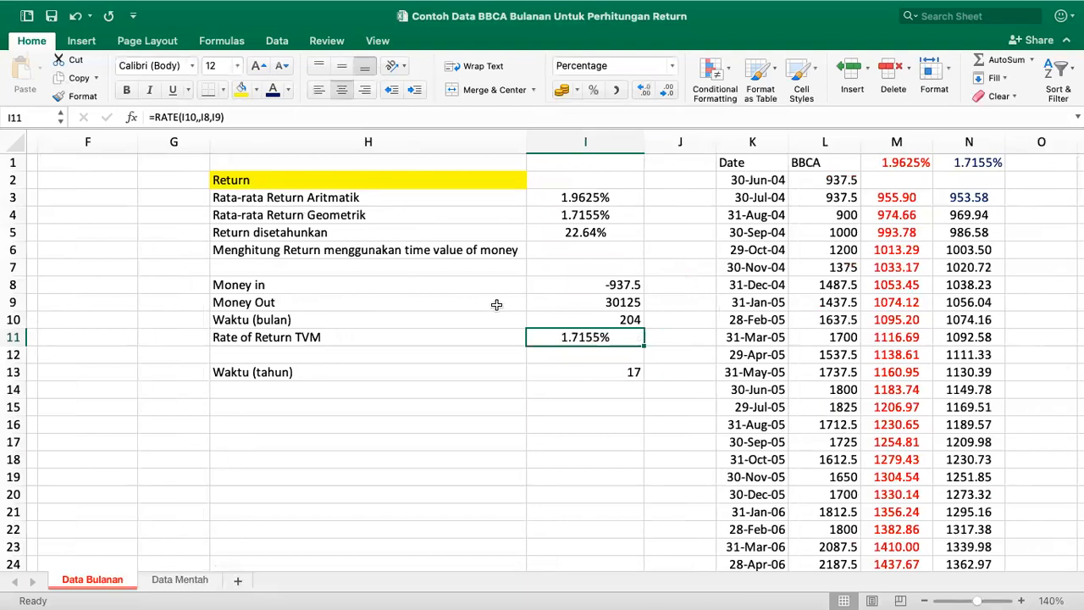
Highlight the TVM rate of return in I11 and the geometric average return in I4 with a blue fill
left_click(256, 88)
left_click(334, 269)
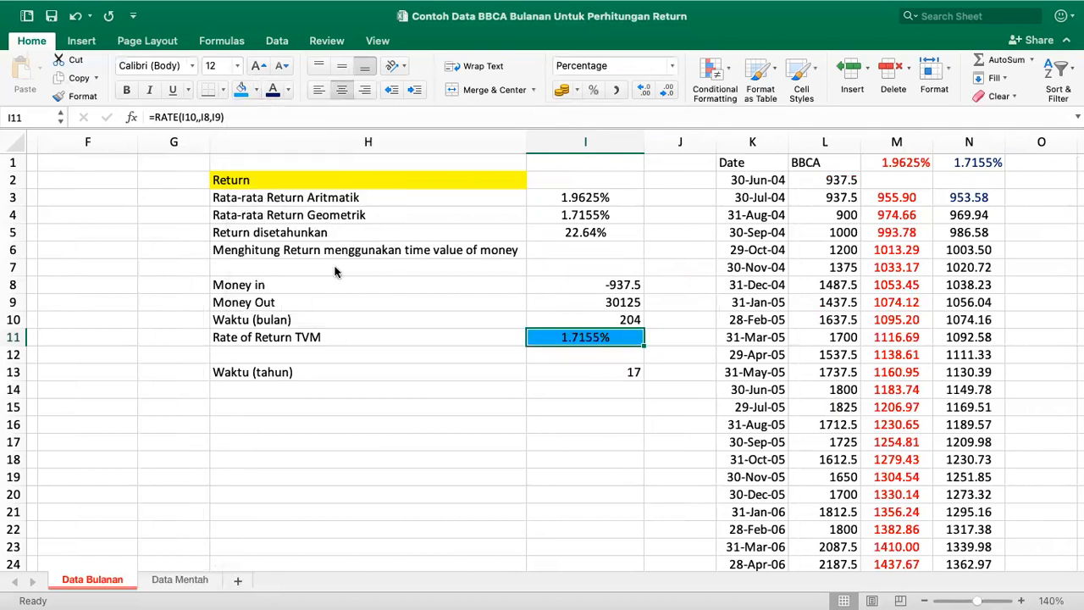
left_click(579, 216)
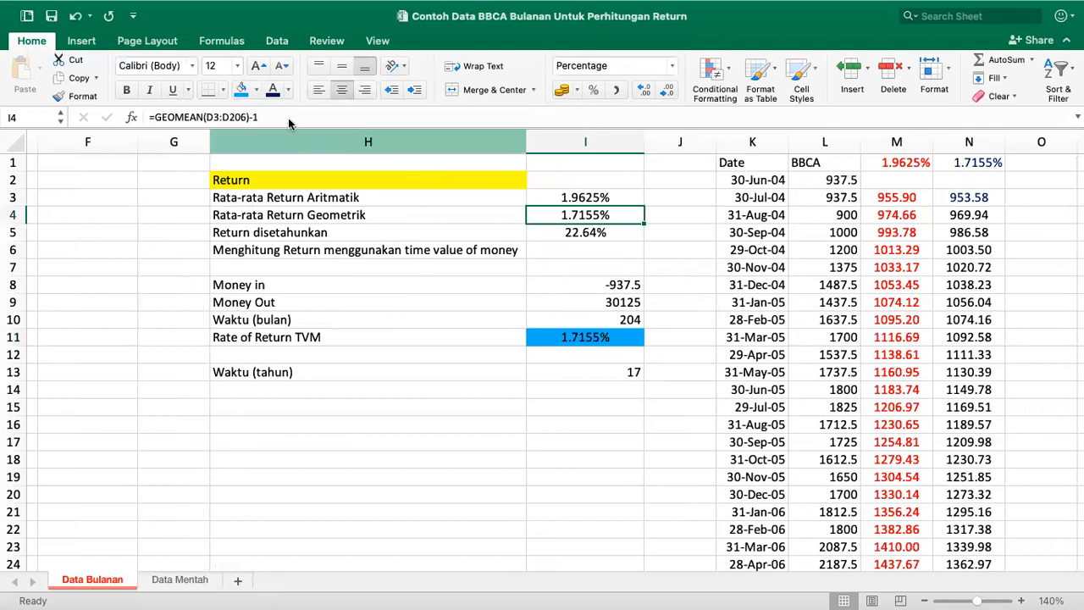
left_click(242, 89)
left_click(322, 326)
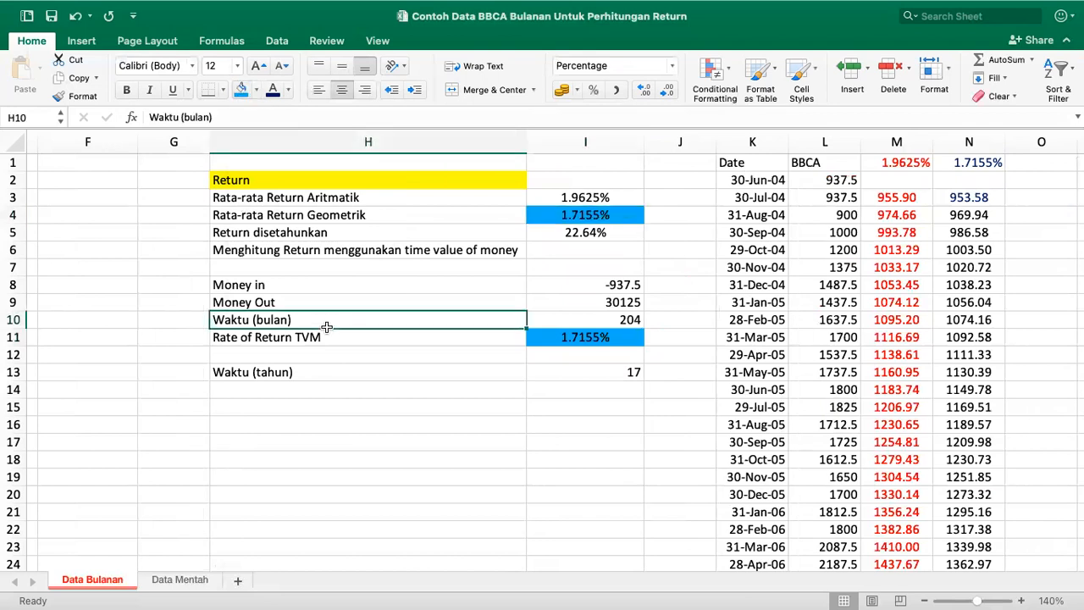
Copy the label "Rate of Return TVM" from H11 to H14, below the years label
left_click(594, 338)
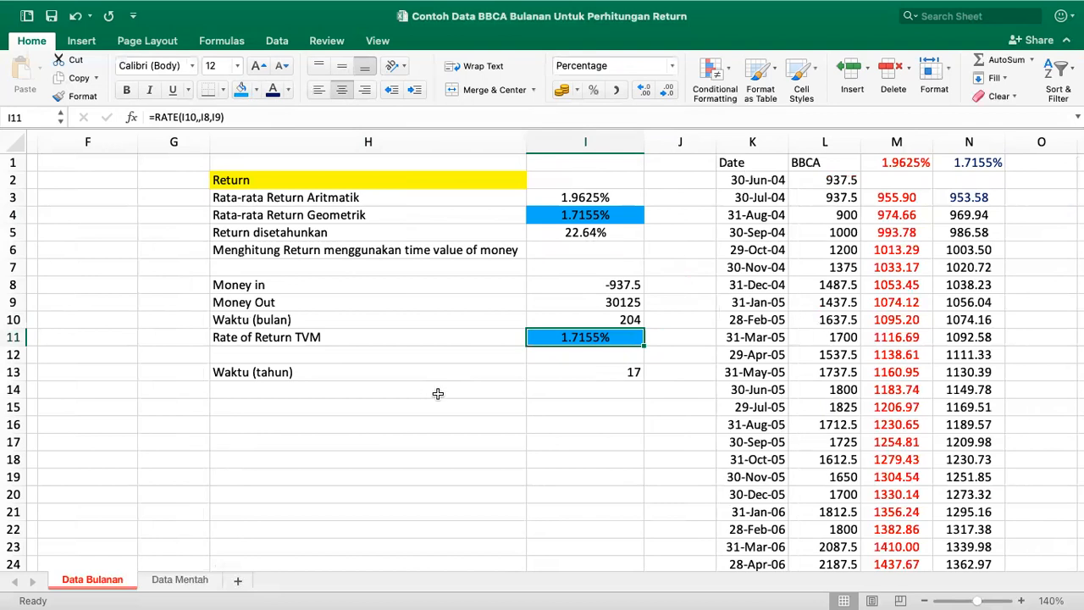
left_click(413, 334)
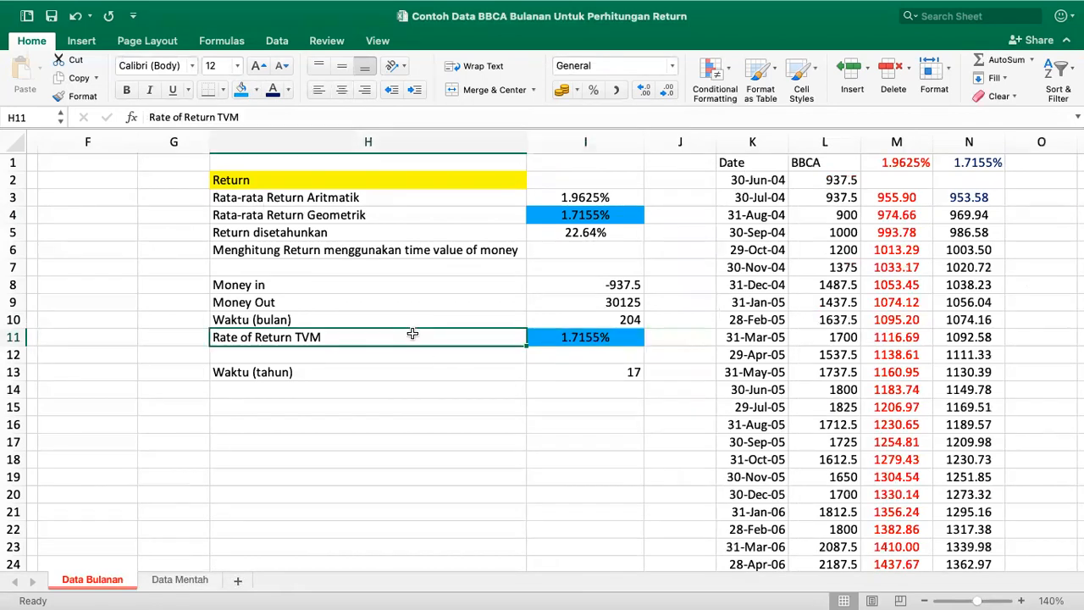
key("super+c")
left_click(338, 390)
key("super+v")
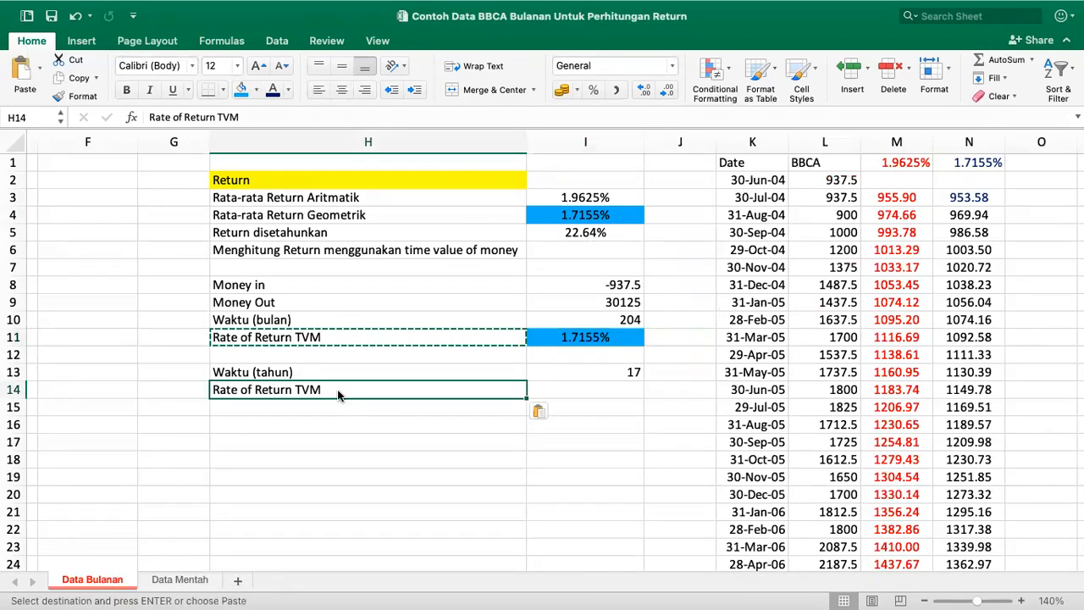
Centre the number of years in cell I13
left_click(628, 370)
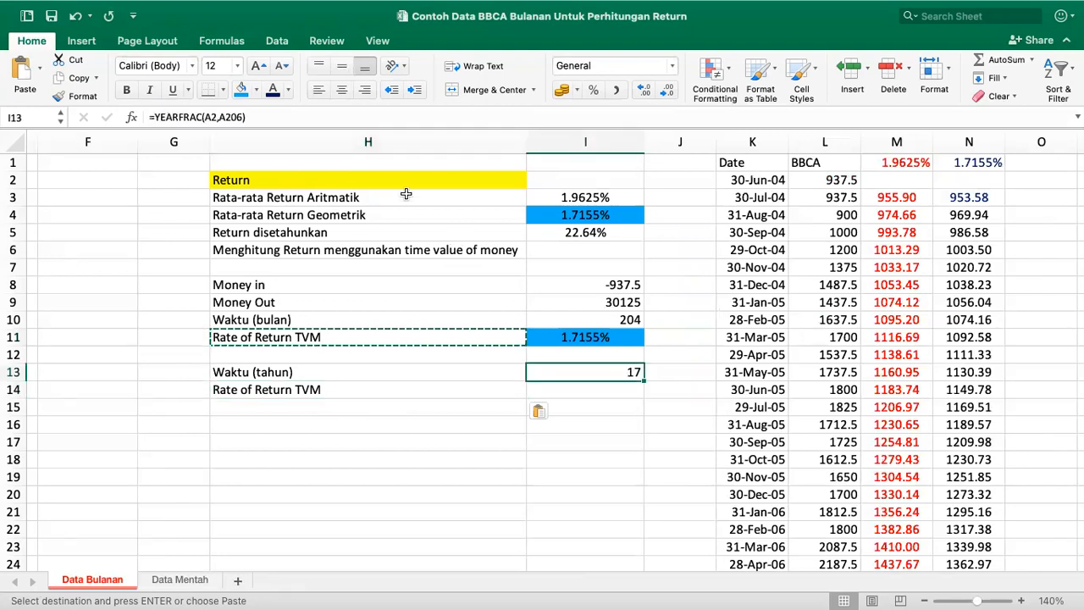
left_click(342, 89)
left_click(619, 315)
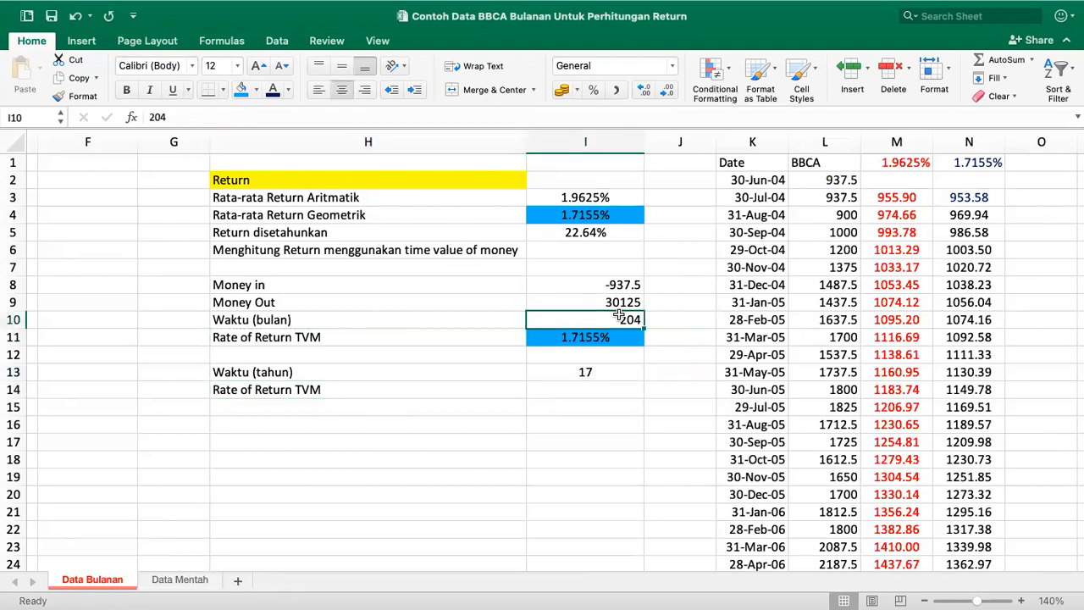
Calculate the yearly TVM rate of return in I14 with =RATE(I13,,I8,I9), leaving the payment argument empty
left_click(608, 392)
type("=rate(")
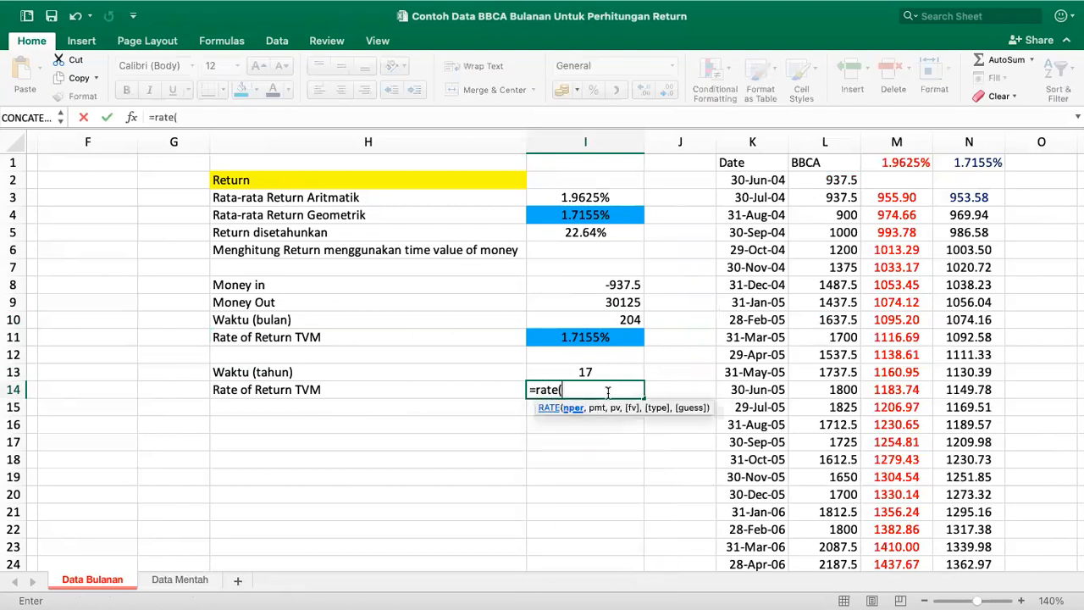
left_click(586, 372)
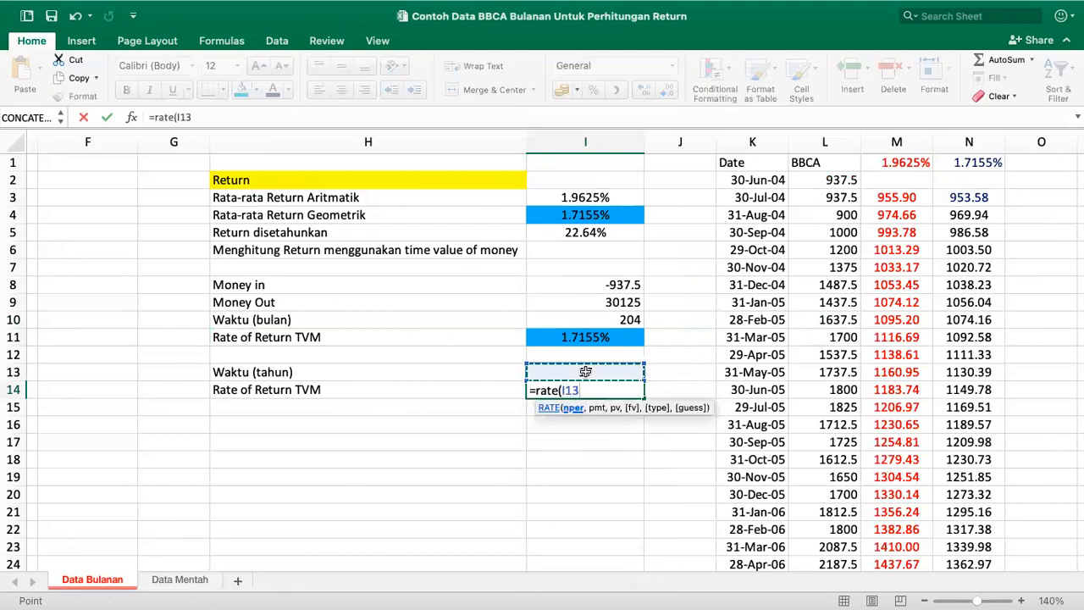
type(",,")
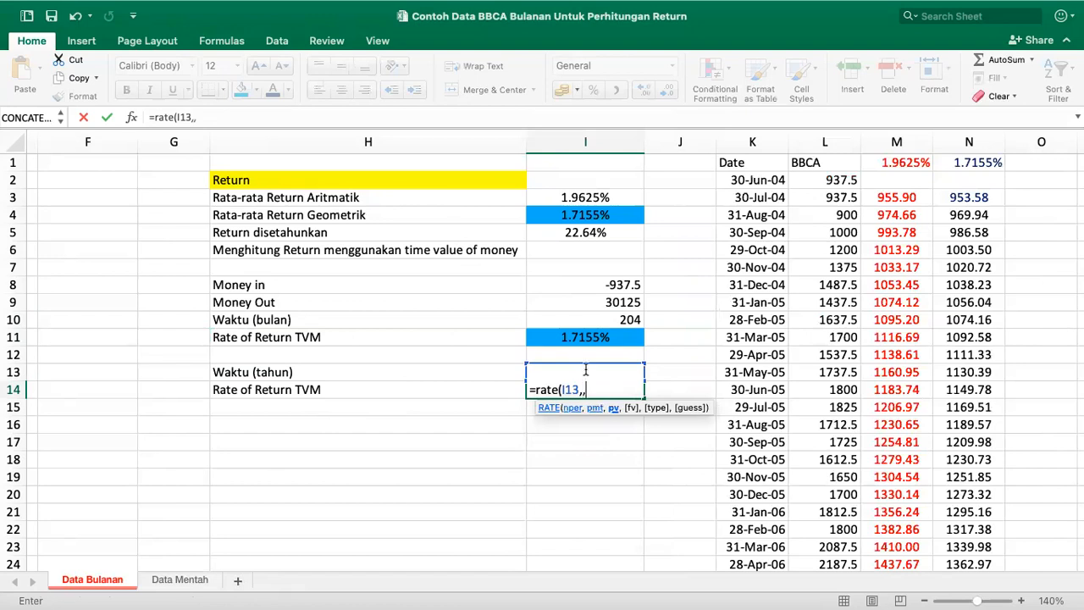
left_click(576, 284)
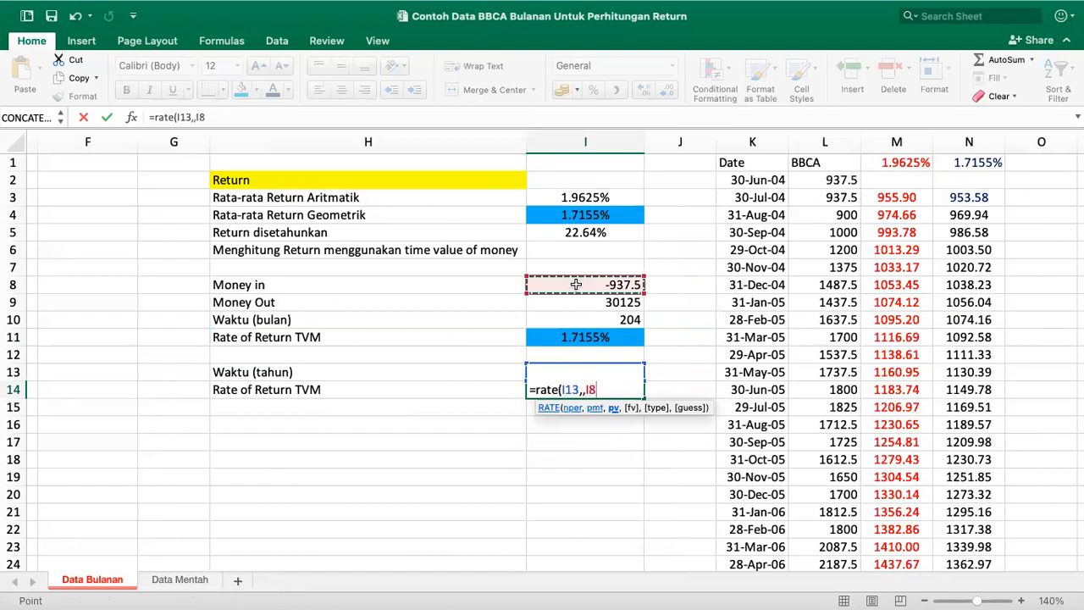
type(",")
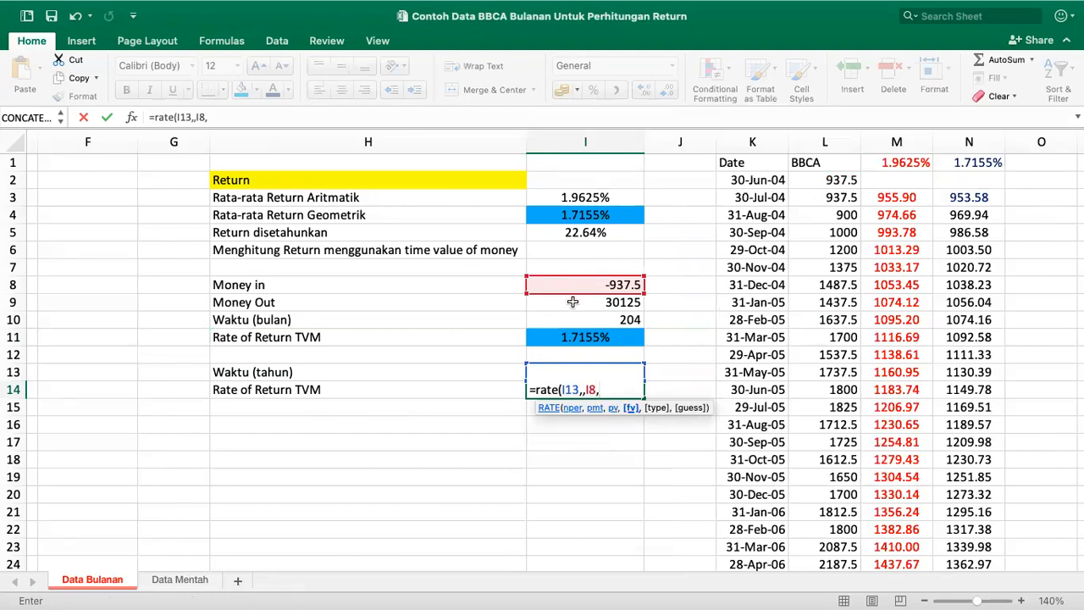
left_click(562, 299)
type(")")
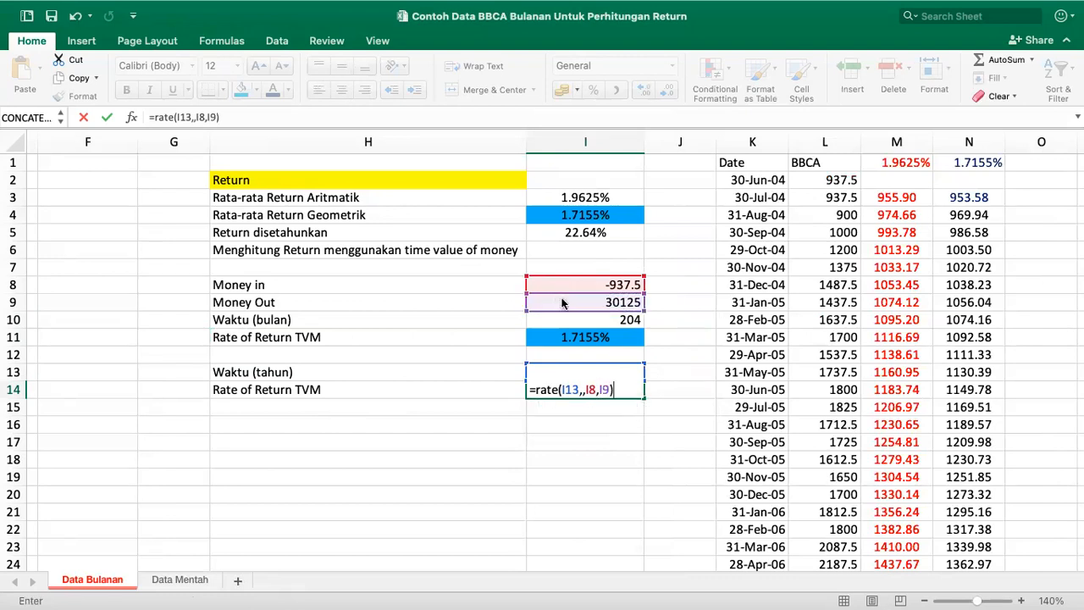
key("Return")
Show the yearly rate of return in I14 with four decimal places and centre it in the cell
left_click(624, 387)
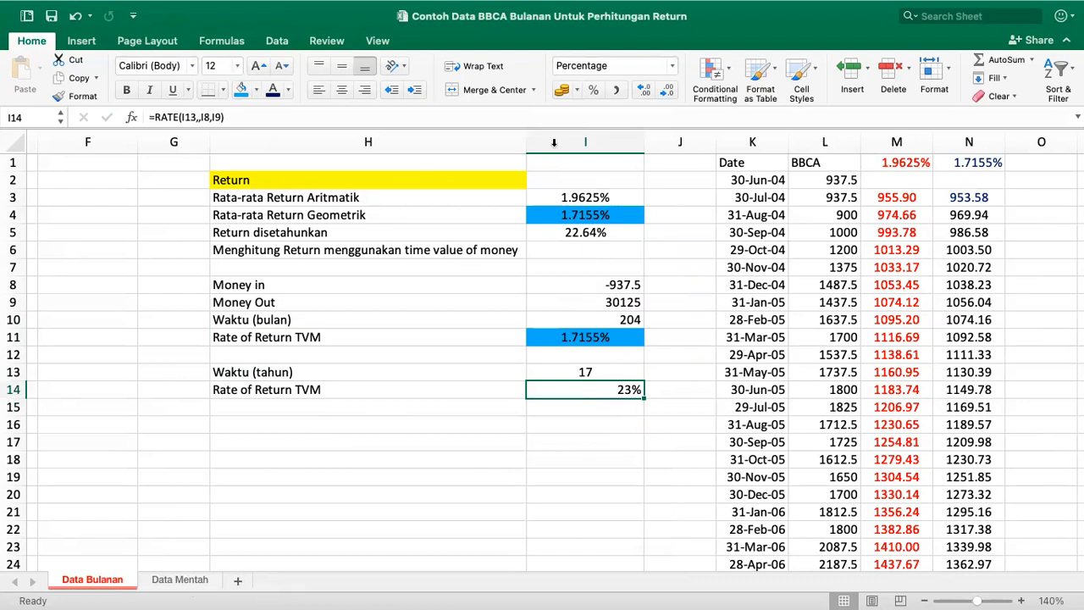
left_click(640, 93)
left_click(639, 93)
left_click(640, 93)
left_click(639, 92)
left_click(341, 90)
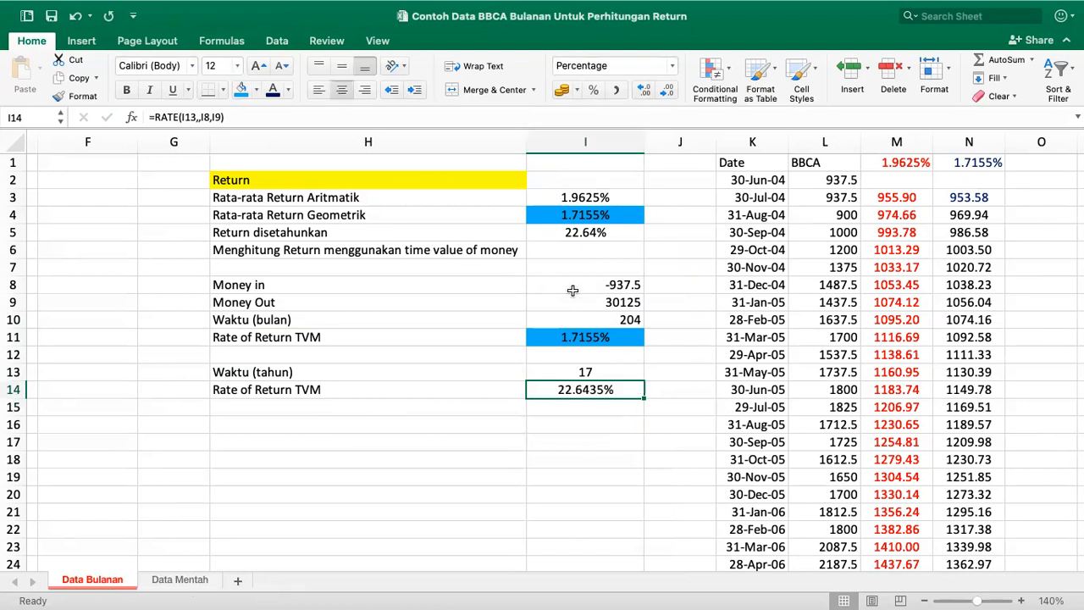
Highlight the yearly TVM rate of return in I14 and the annualized return in I5 with a blue fill
left_click(597, 234)
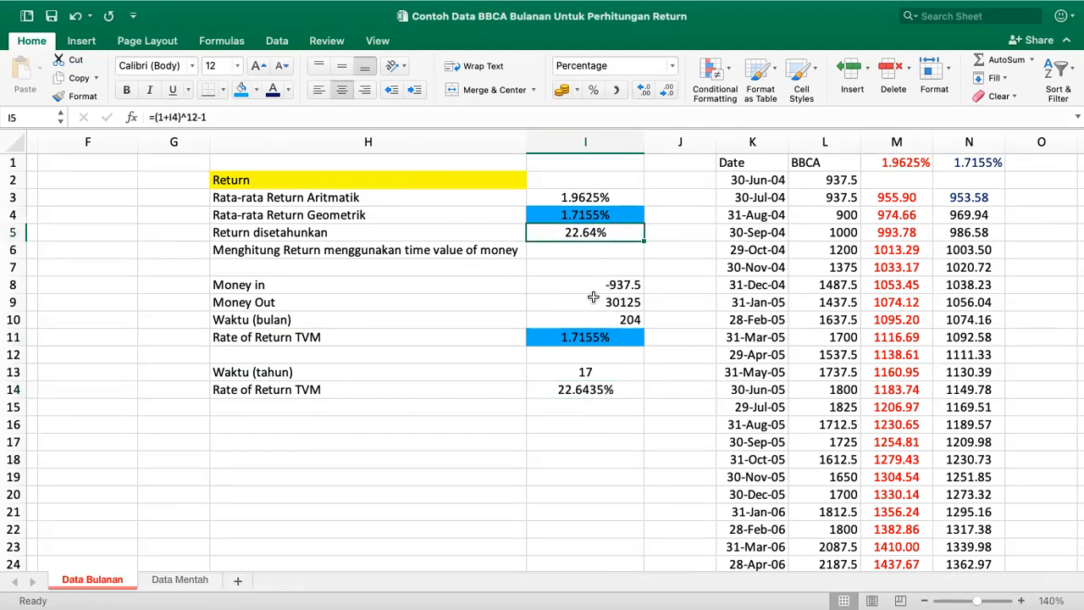
left_click(581, 388)
left_click(243, 93)
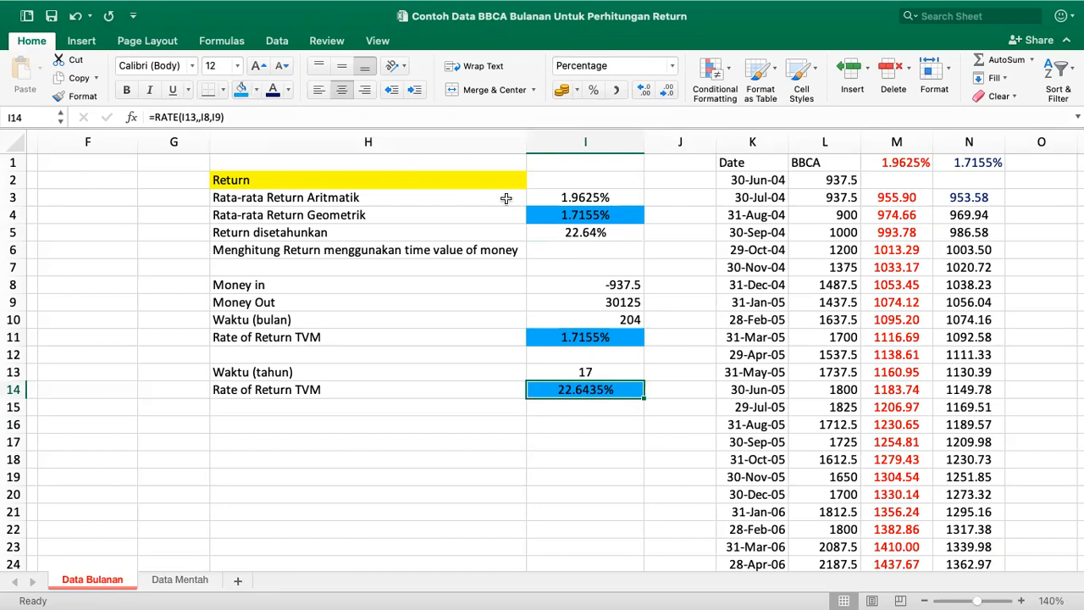
left_click(551, 227)
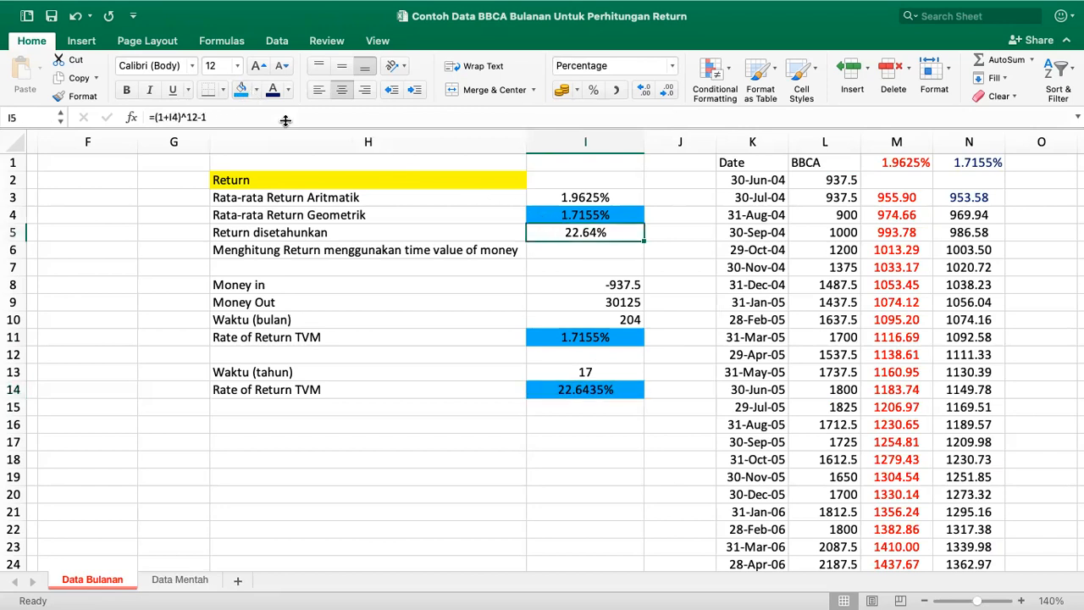
left_click(241, 90)
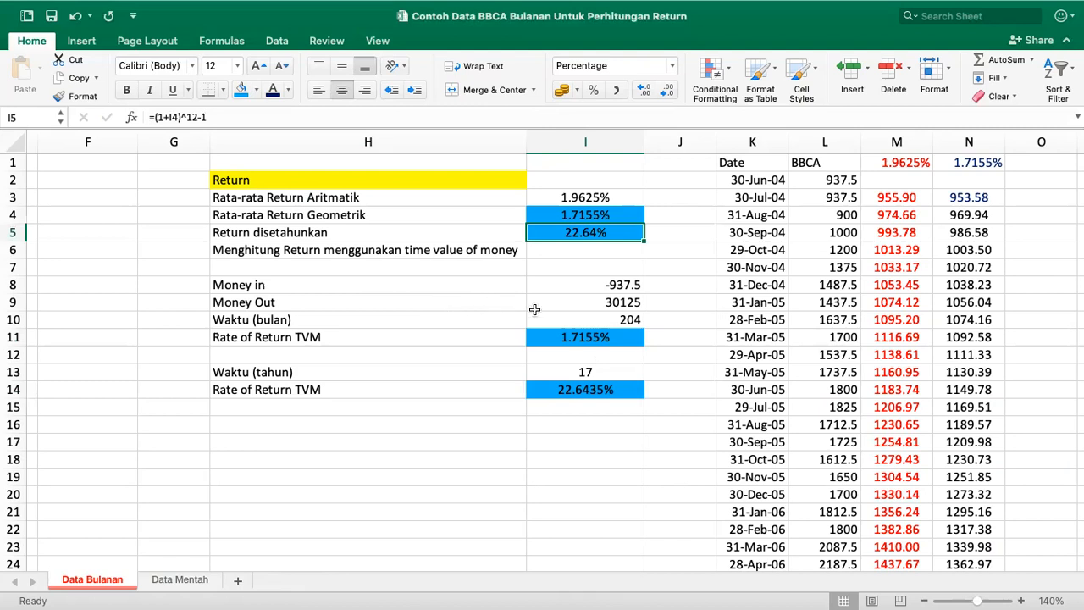
Review the monthly TVM rate in I11, and switch to the full-screen slide presentation listing the return topics
left_click(605, 338)
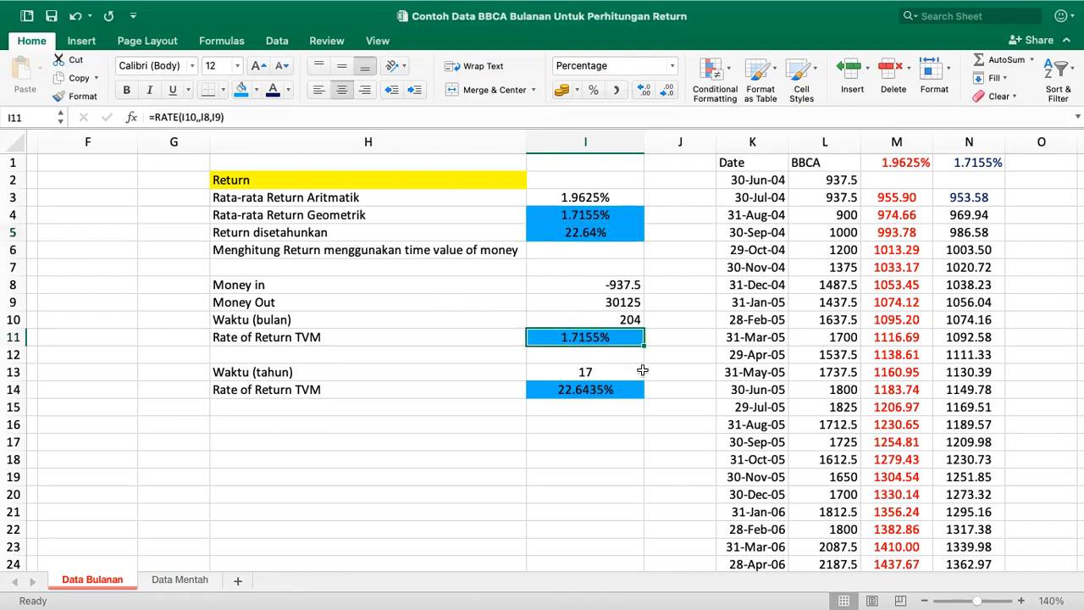
scroll(643, 370, "left", 3)
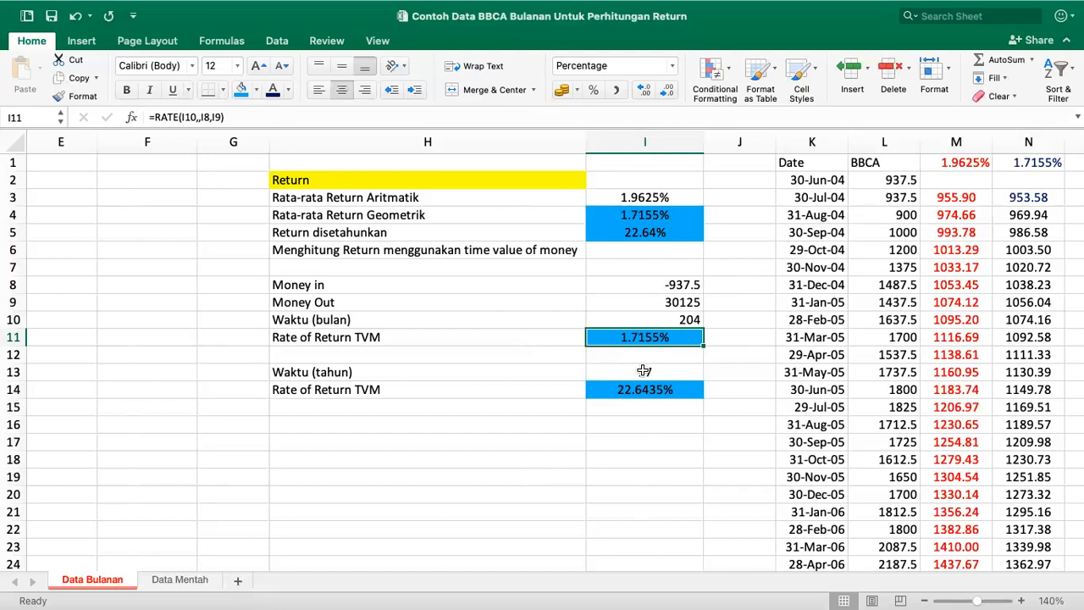
key("ctrl+Left")
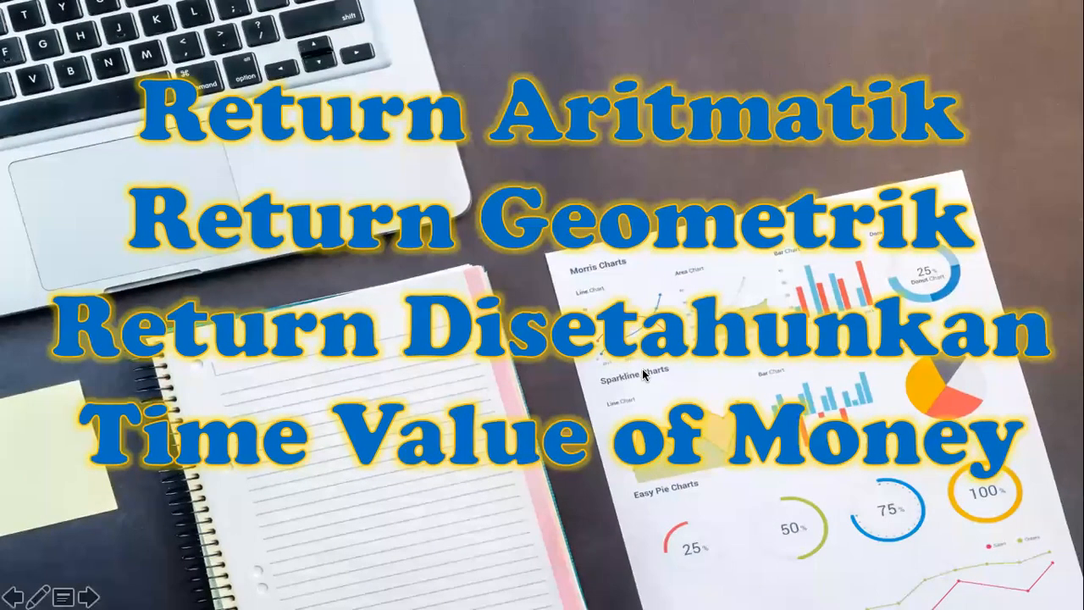